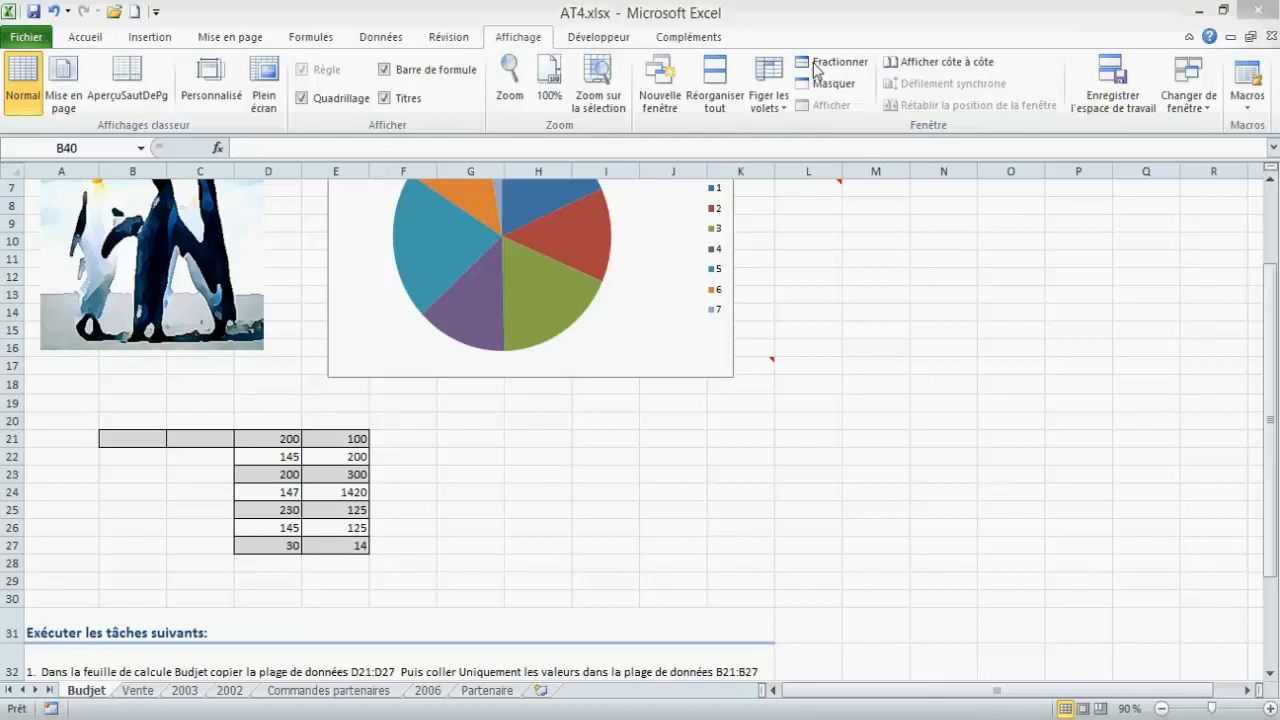
Split the worksheet window at row 29 so the task list shows in its own pane.
left_click(14, 582)
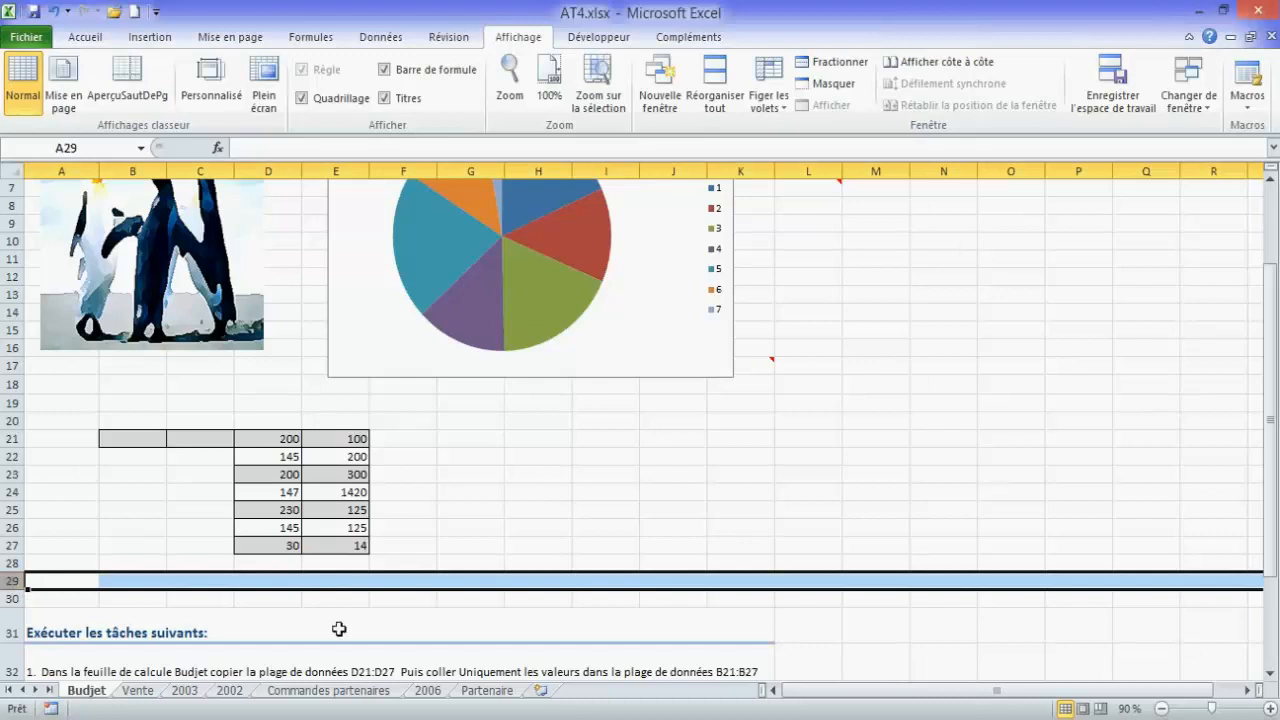
left_click(818, 64)
left_click(541, 609)
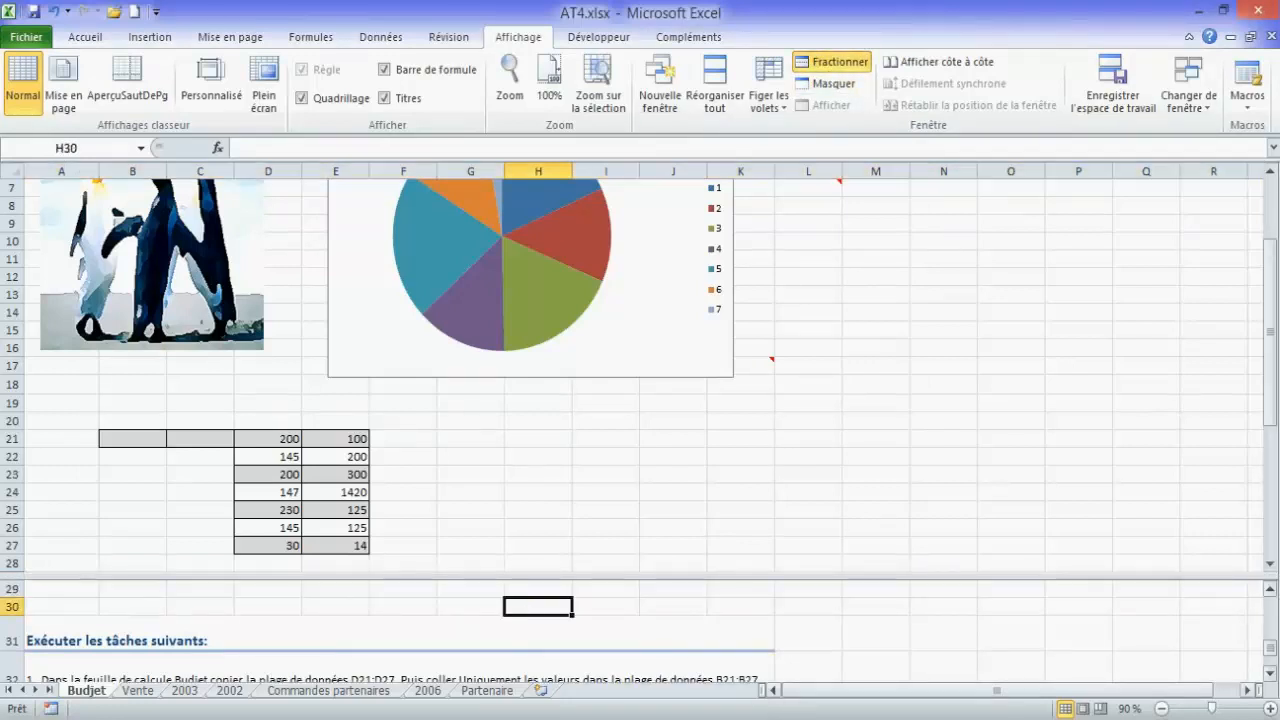
left_click(1271, 675)
left_click(1271, 675)
left_click(1271, 675)
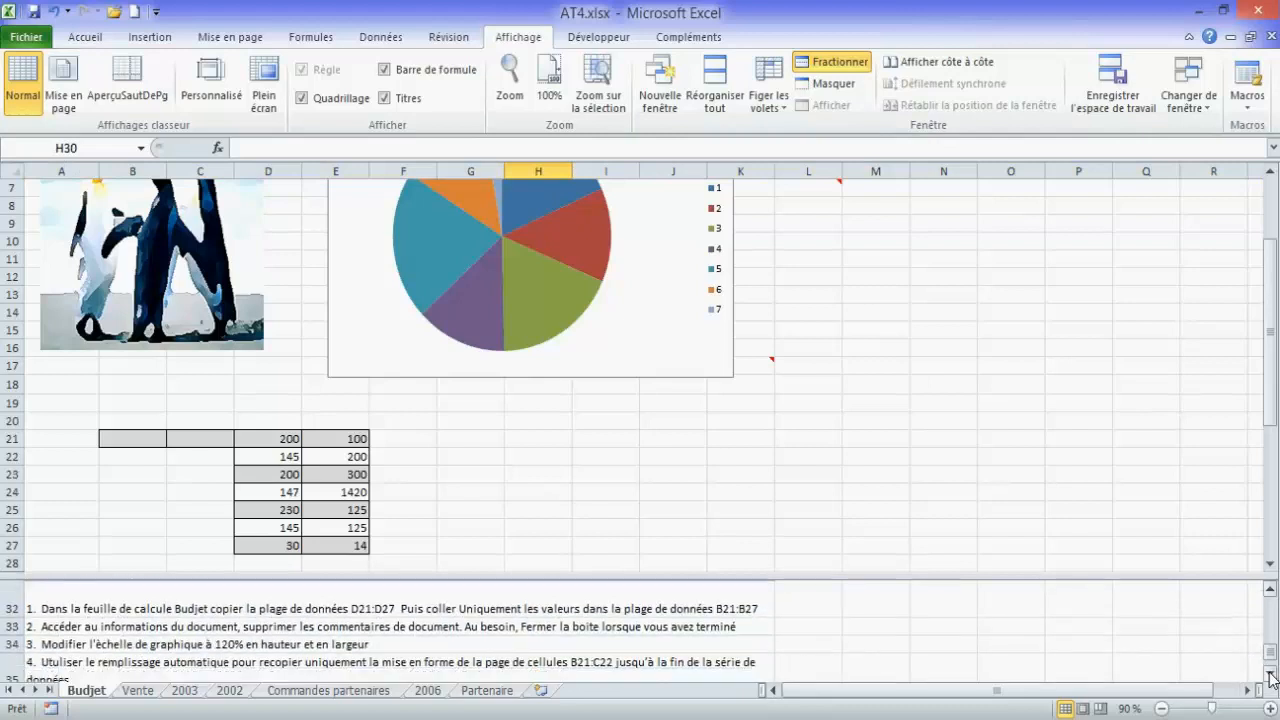
left_click(1271, 676)
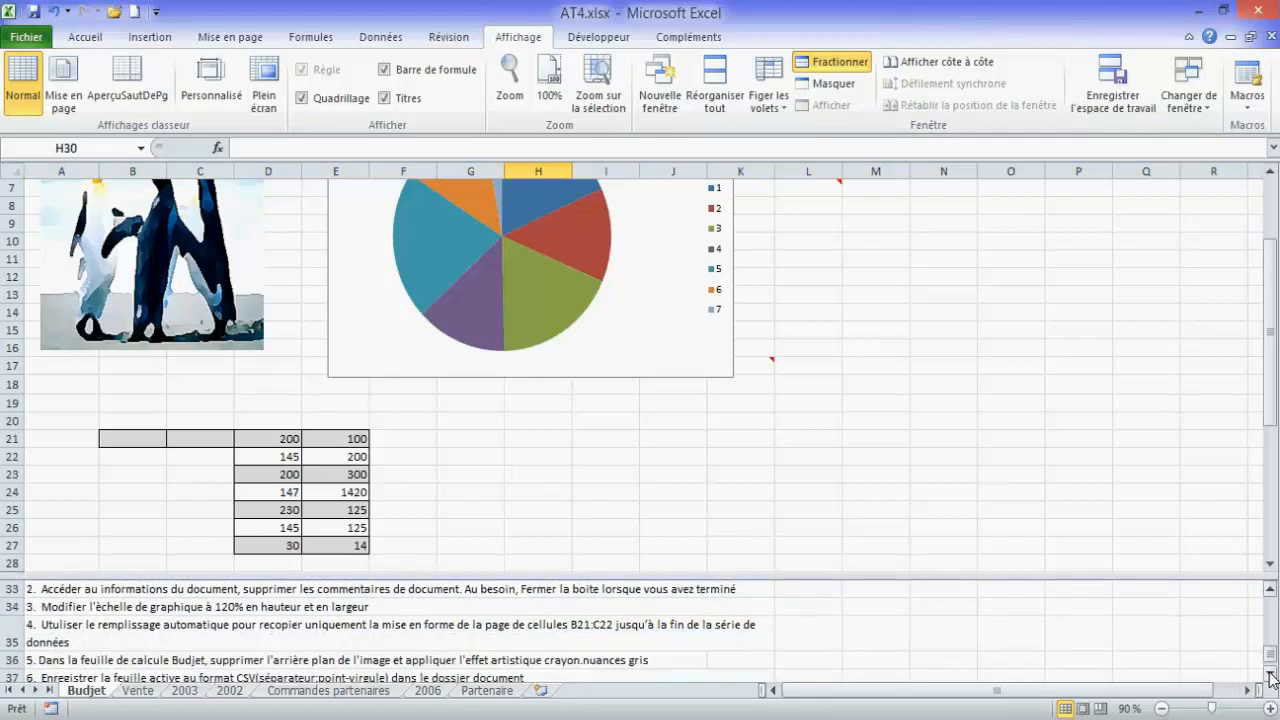
left_click(1271, 592)
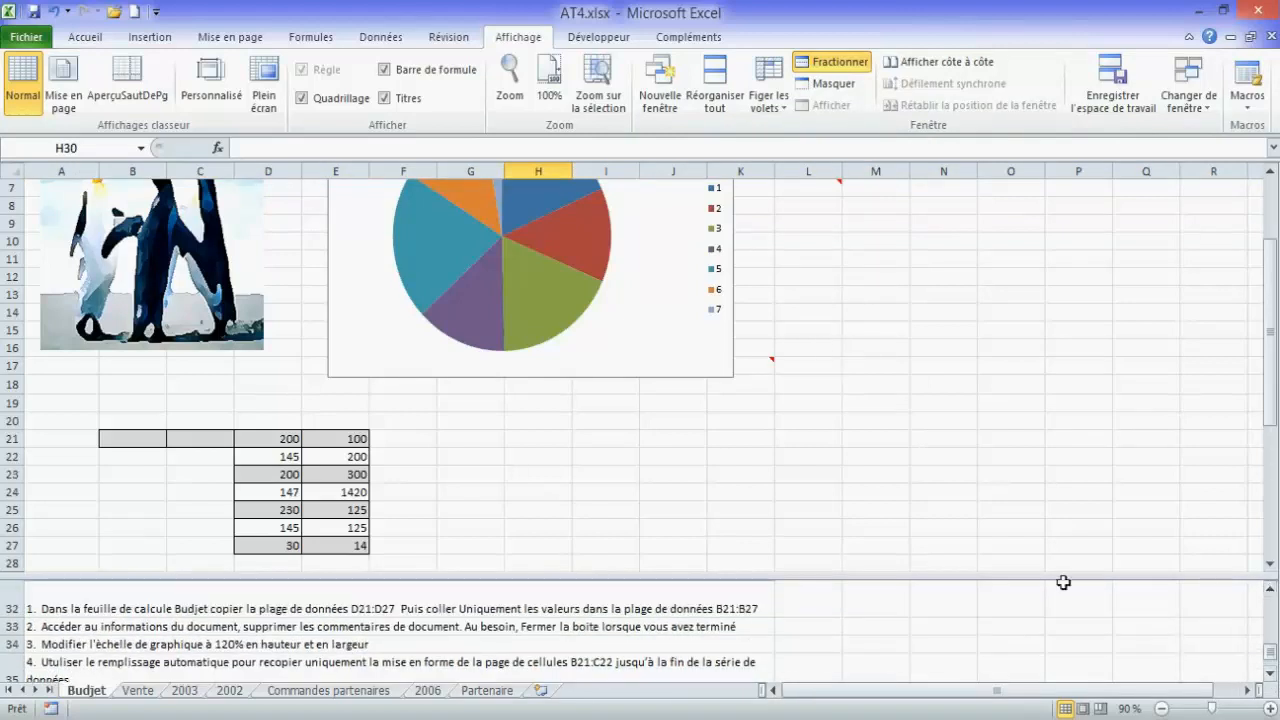
Zoom the sheet to 110% and move the split divider up to just below row 26.
left_click(1267, 709)
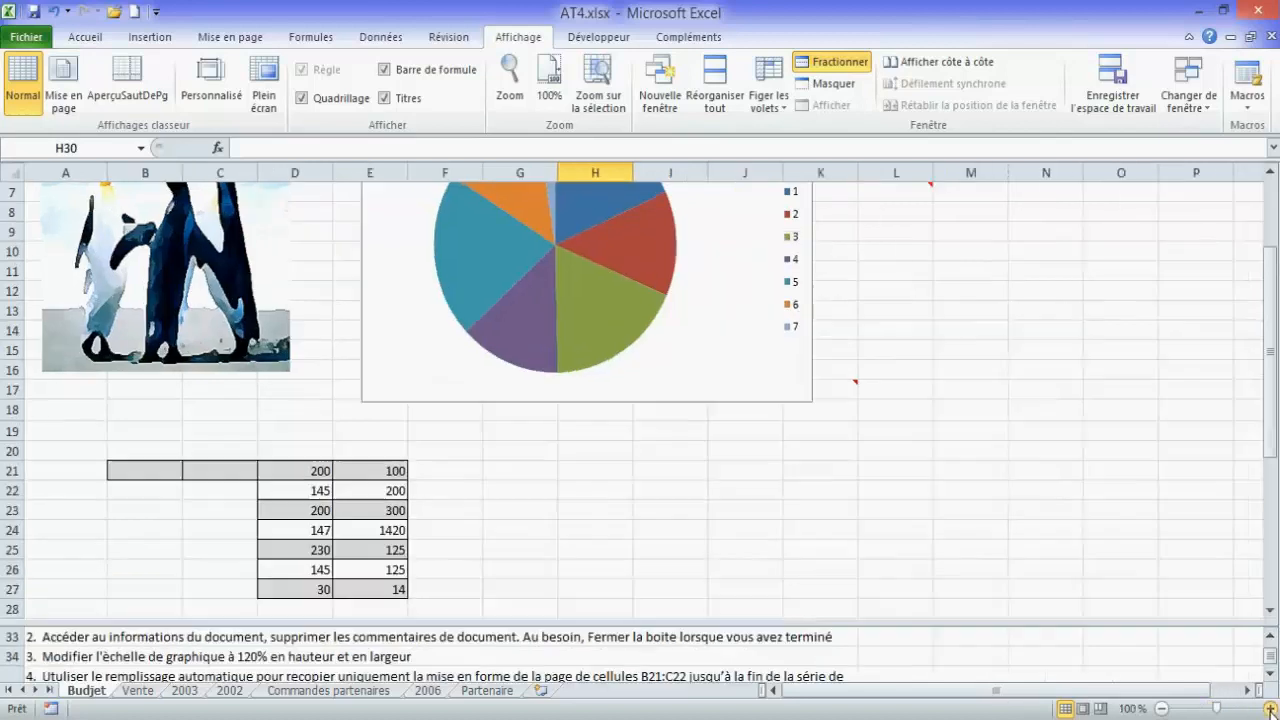
left_click(1267, 709)
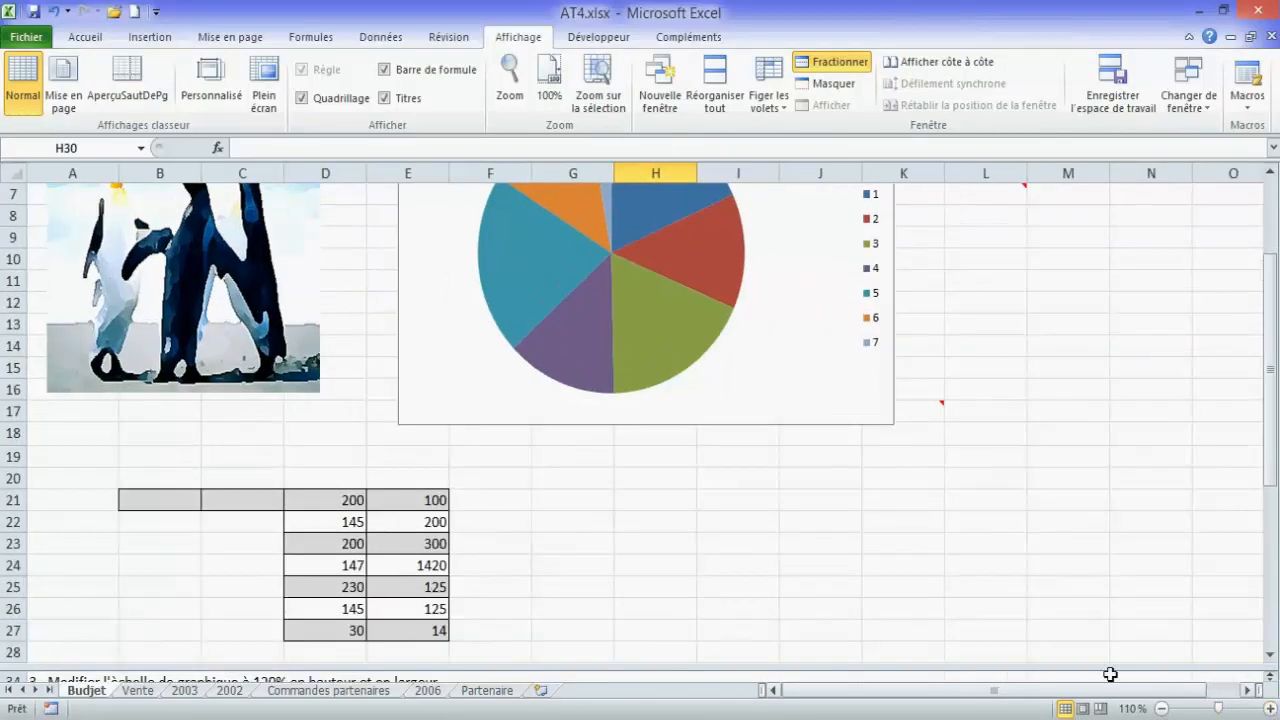
left_click_drag(1095, 664, 1094, 610)
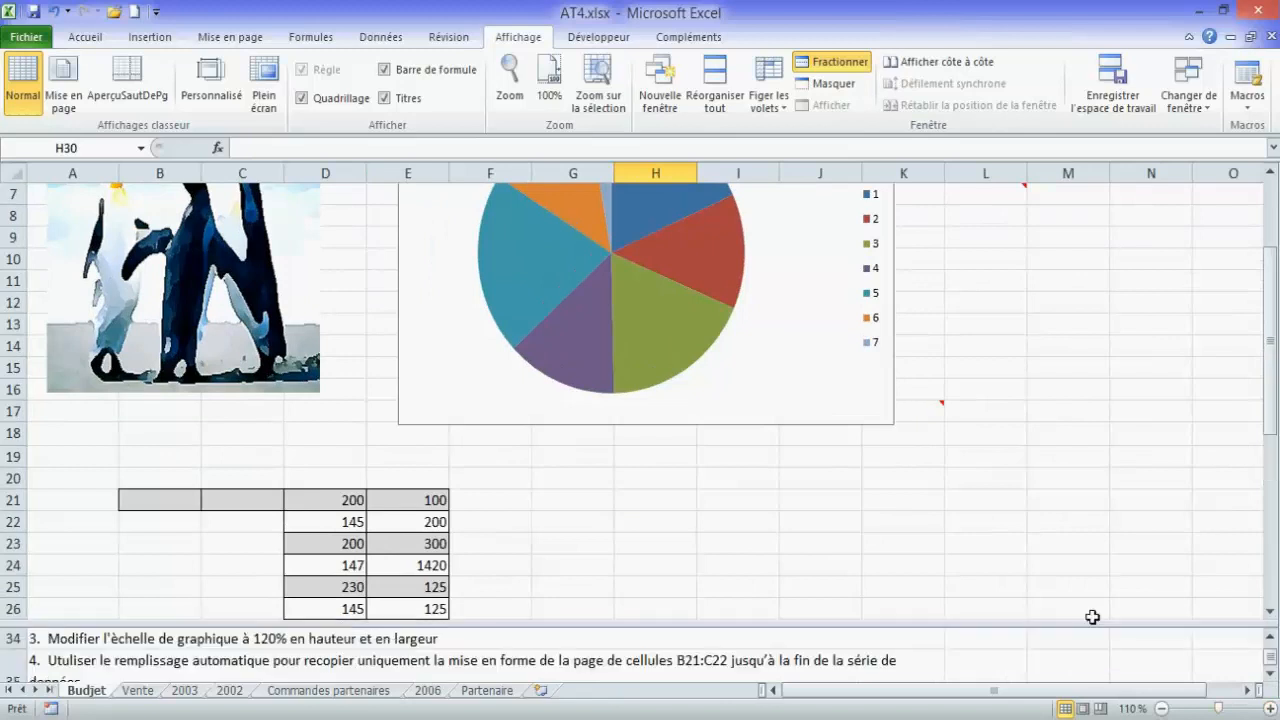
Copy the data range D21:D27 on the Budjet sheet.
left_click(1273, 638)
left_click(1273, 638)
left_click(1273, 638)
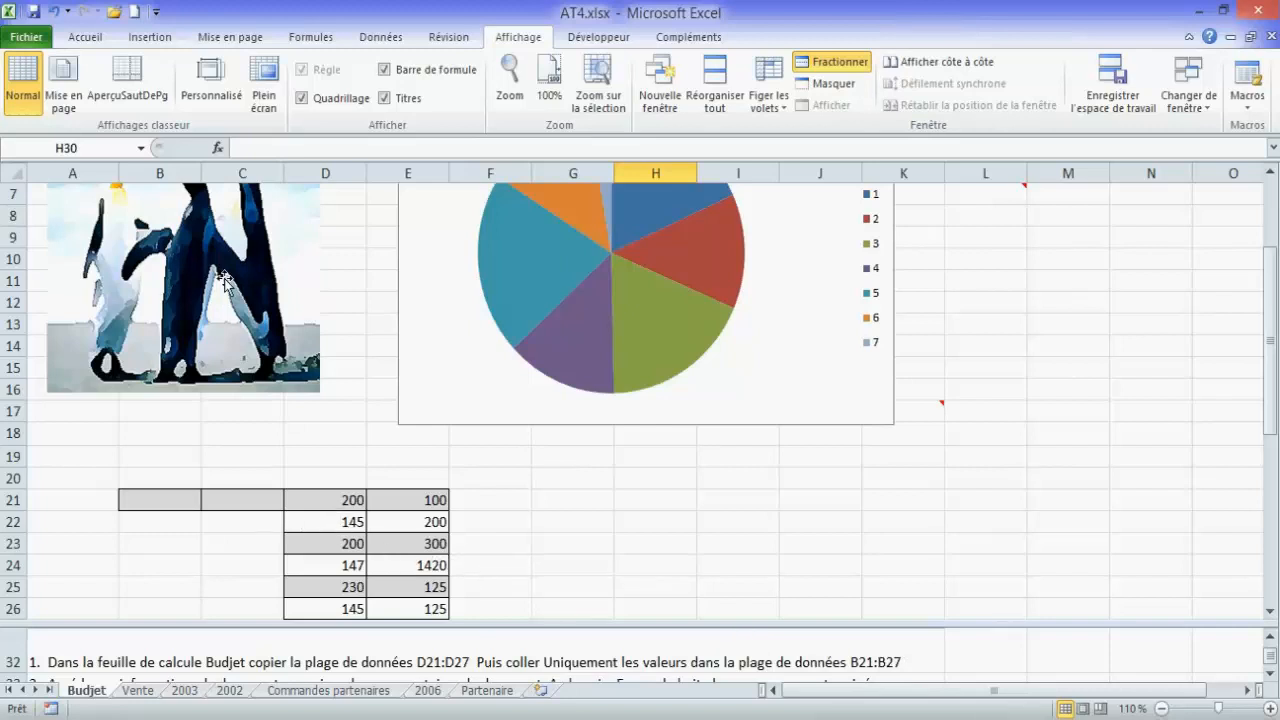
left_click(83, 148)
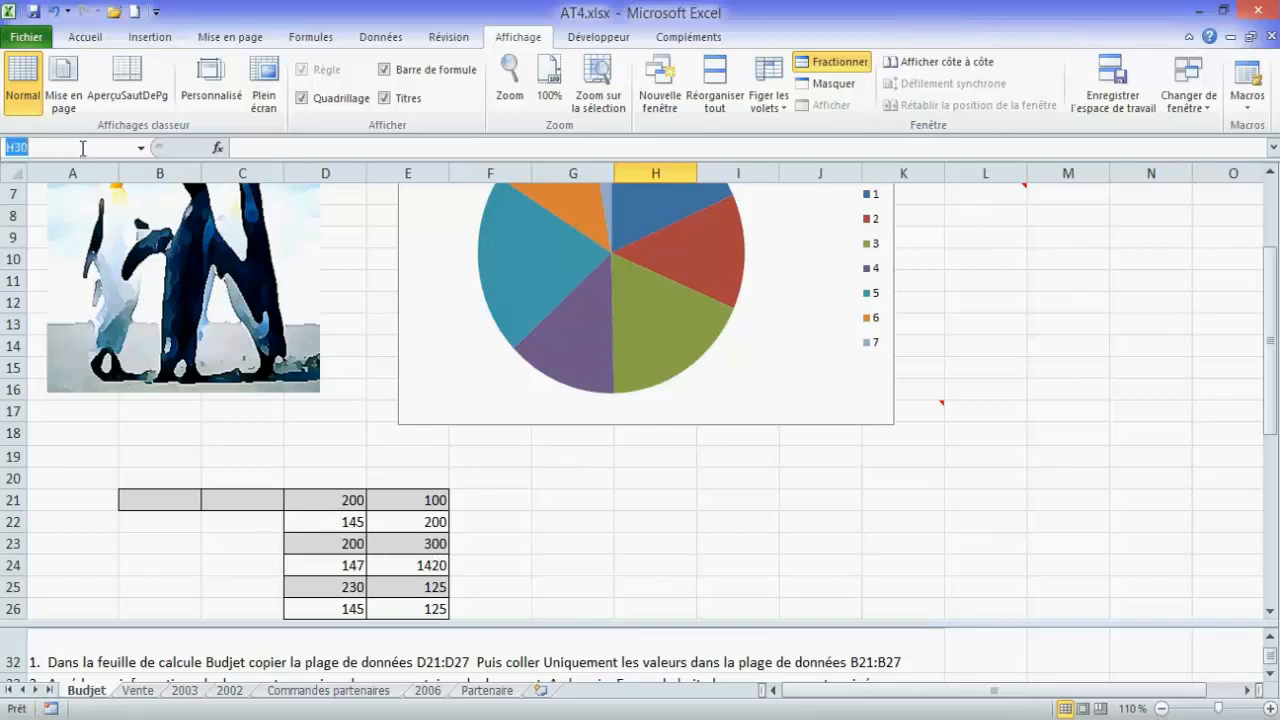
type("d21:d27")
key("Return")
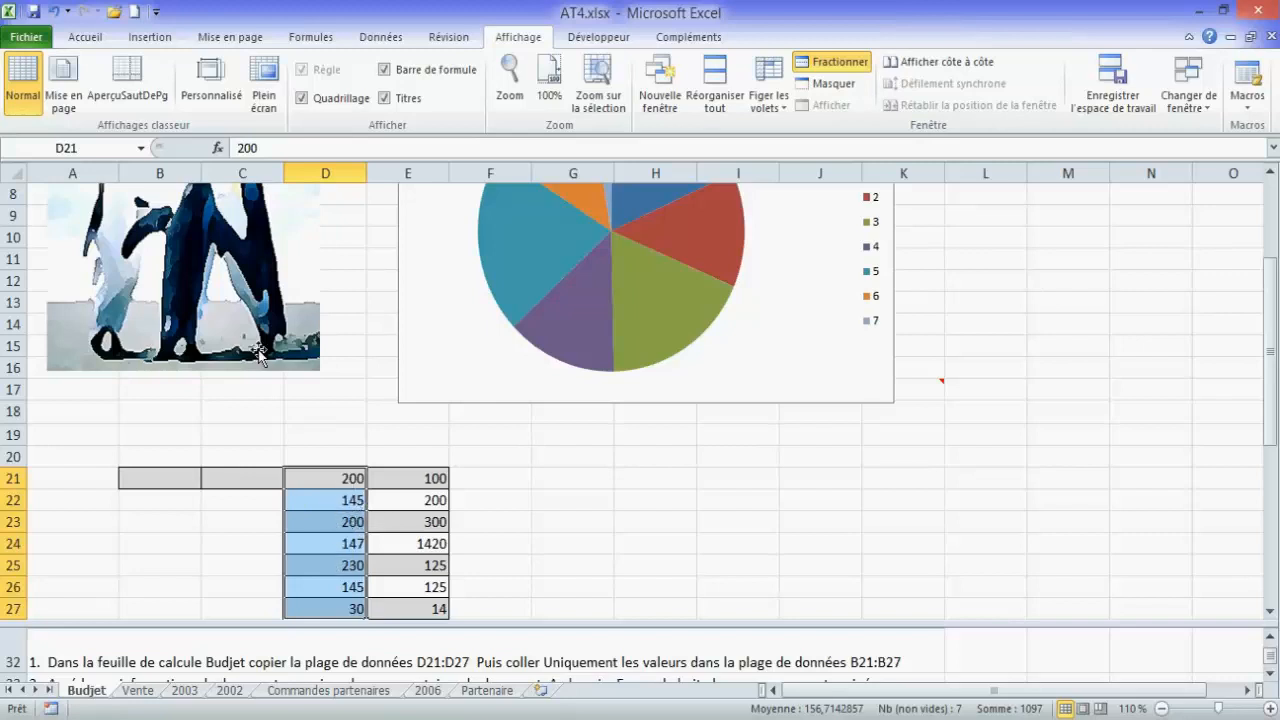
left_click(86, 38)
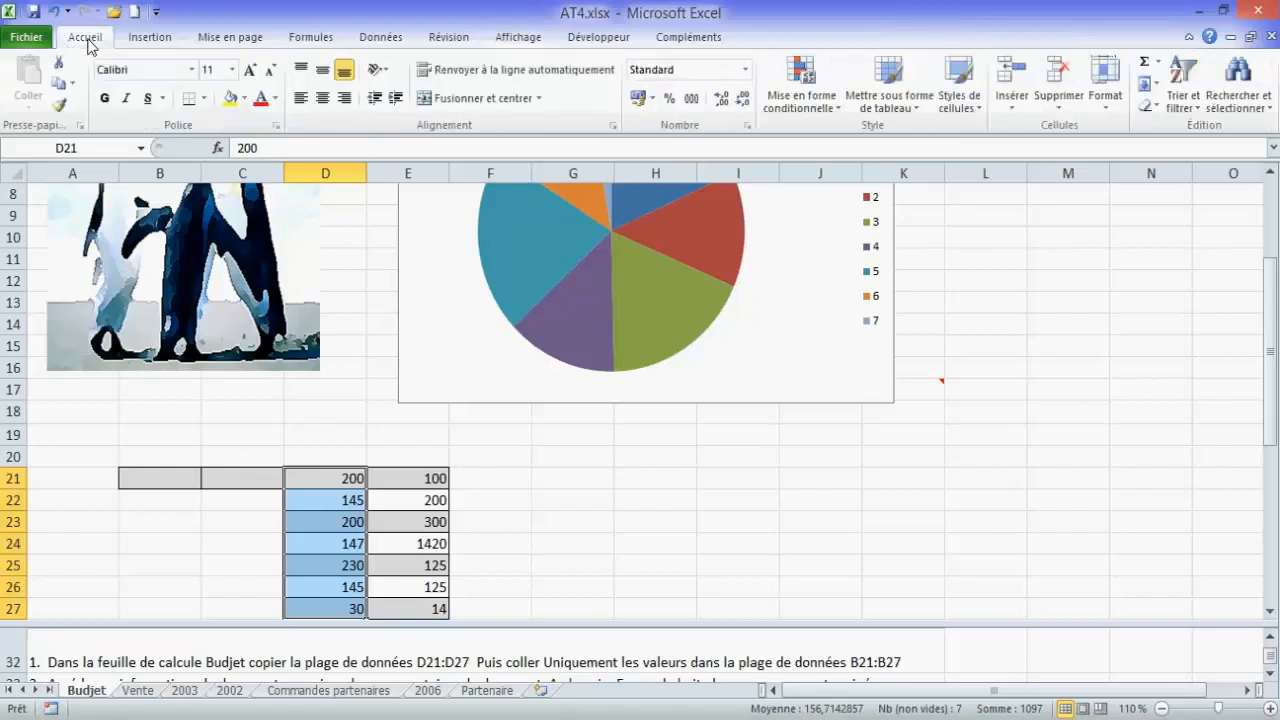
left_click(58, 85)
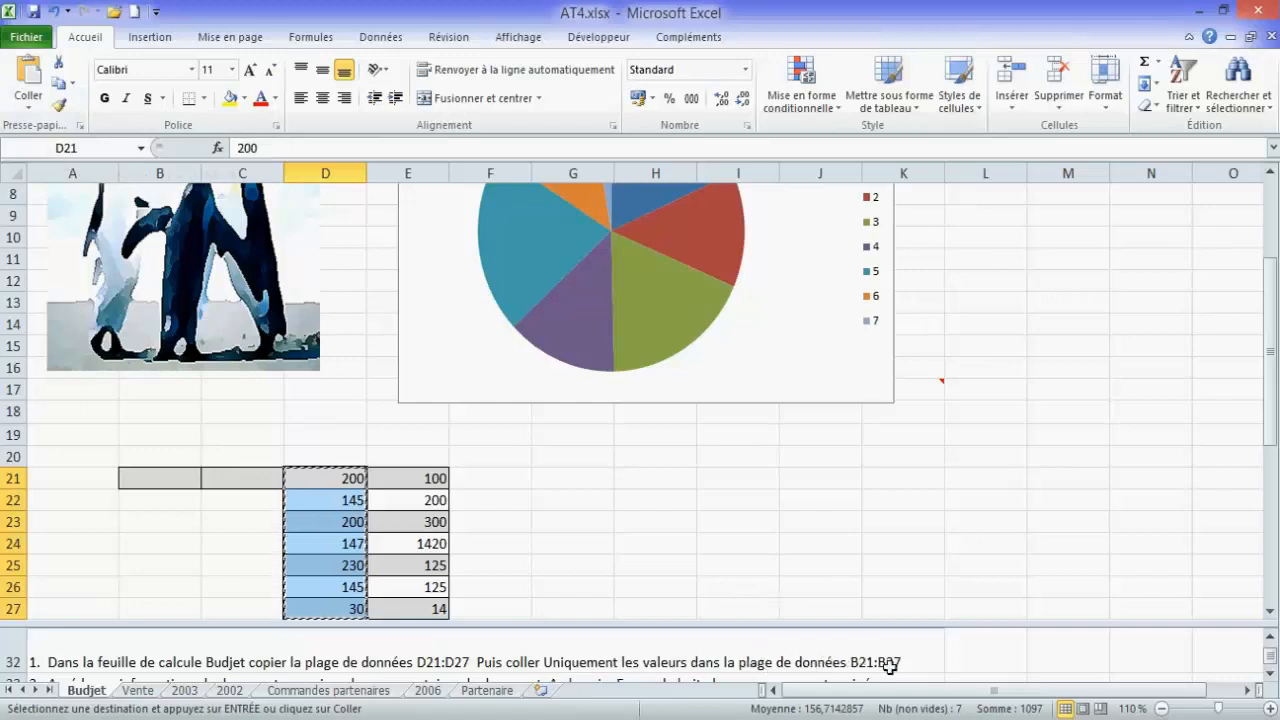
Paste only the values of the copied range into B21:B27.
left_click(110, 152)
type("B21:")
type("b2")
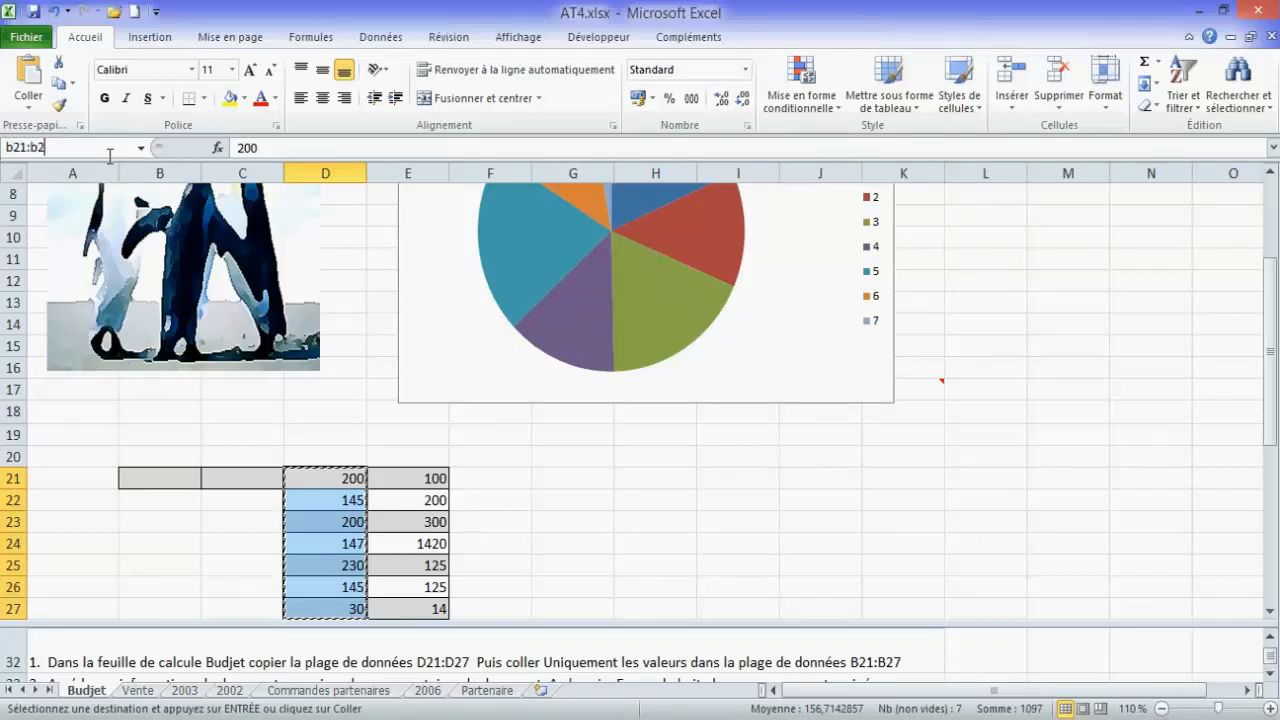
type("7")
key("Return")
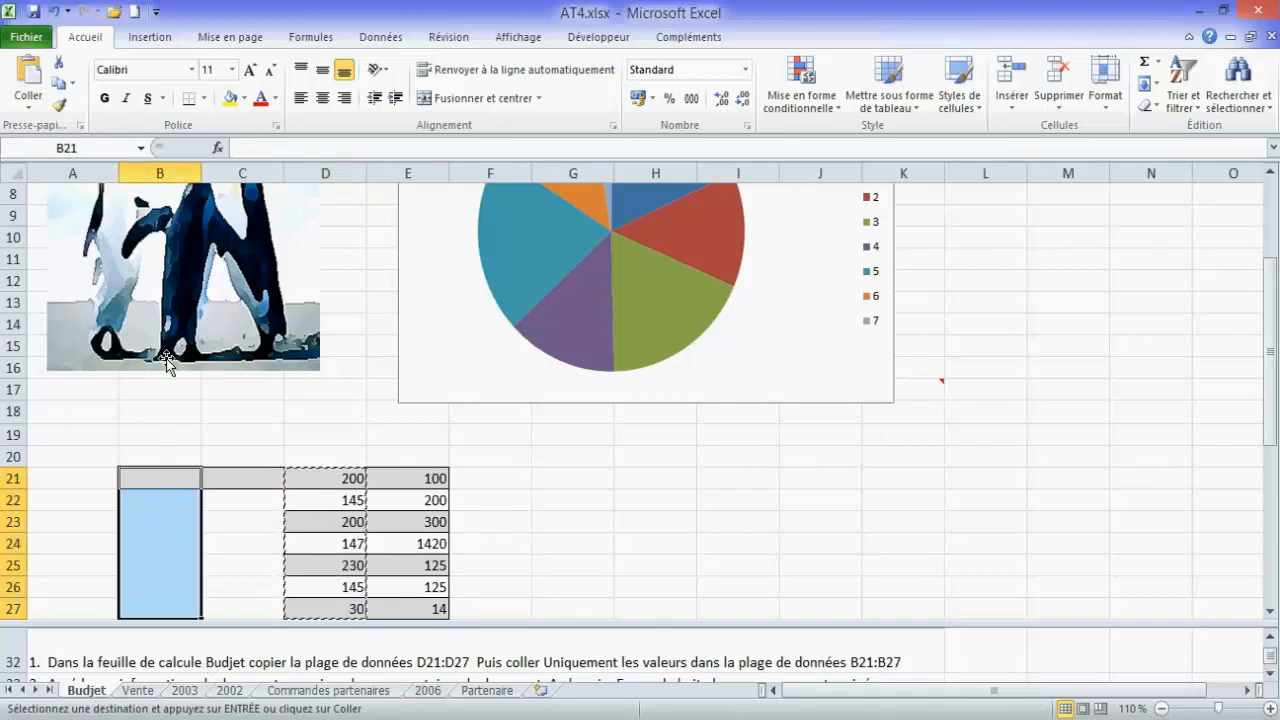
left_click(30, 110)
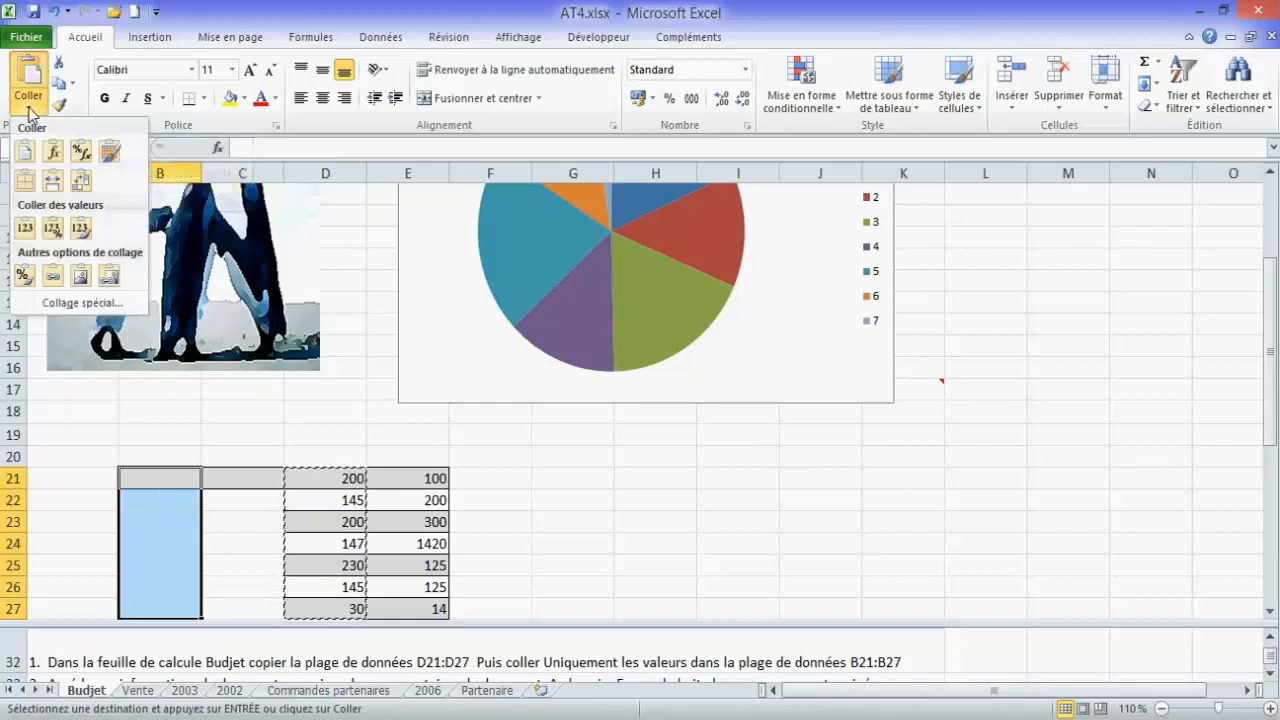
left_click(25, 232)
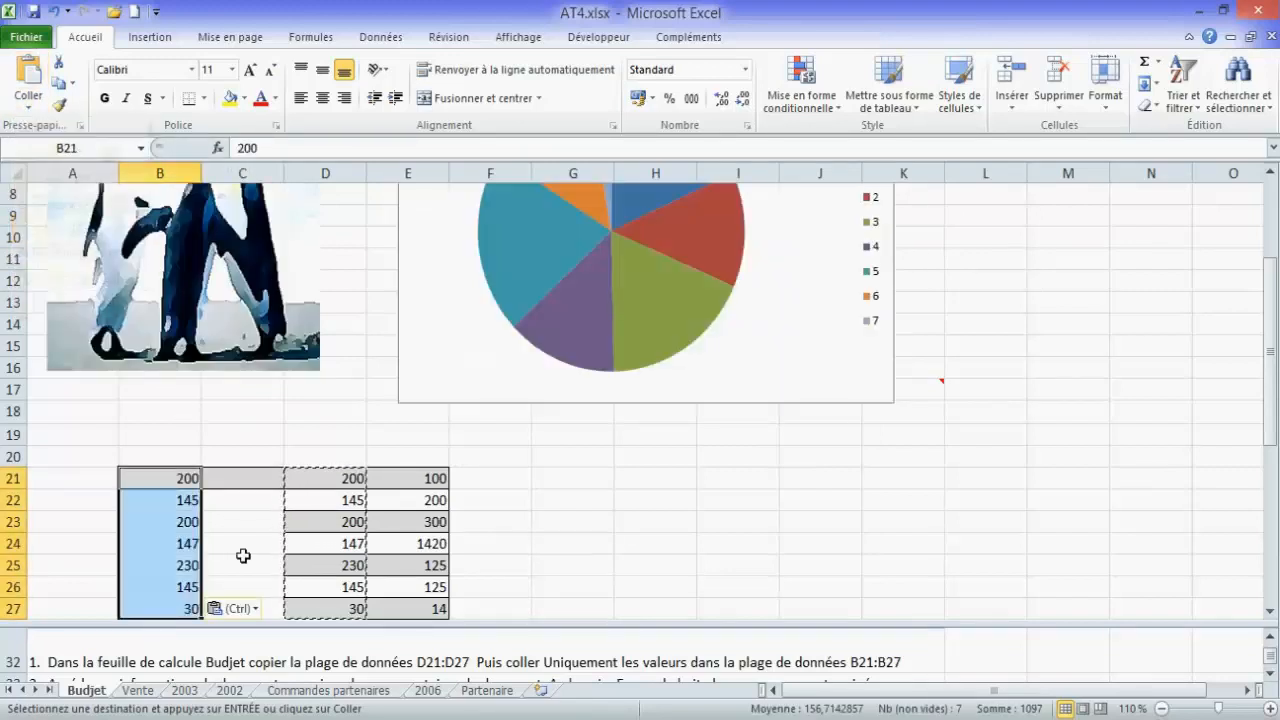
left_click(248, 556)
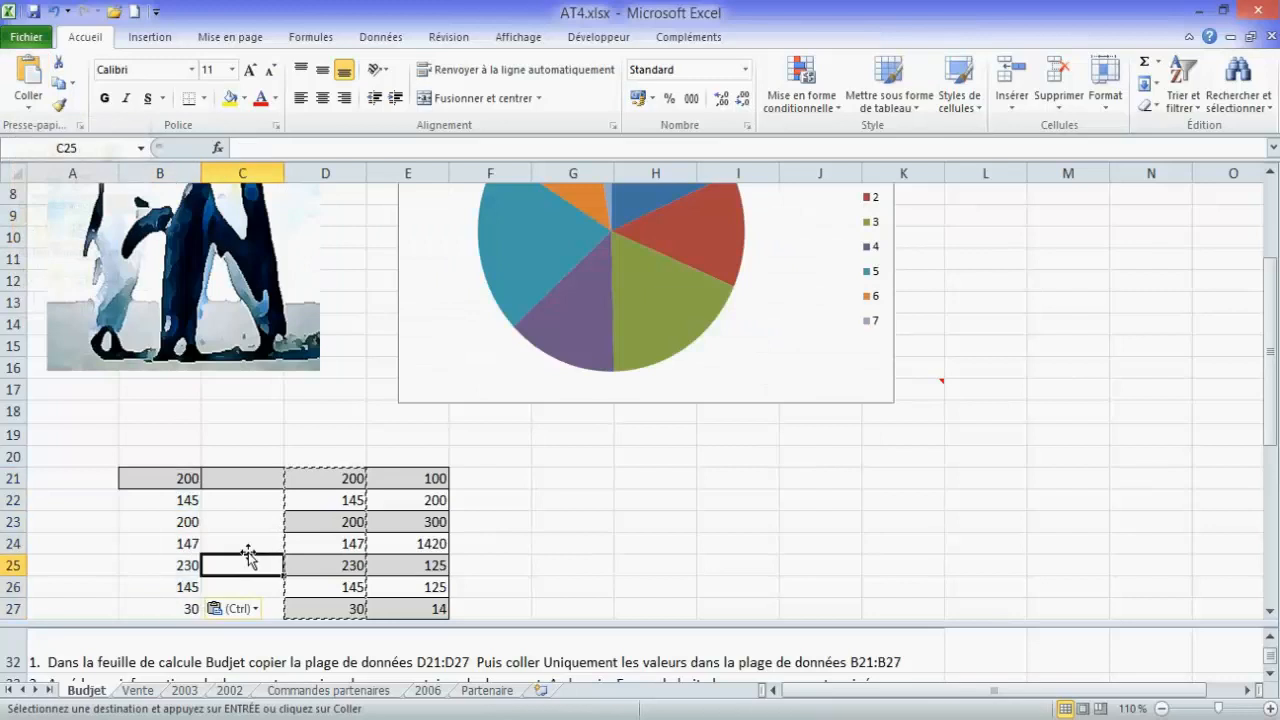
Delete the document's comments (Commentaires) in the document panel's Propriétés du document view, and close the panel.
left_click(1270, 677)
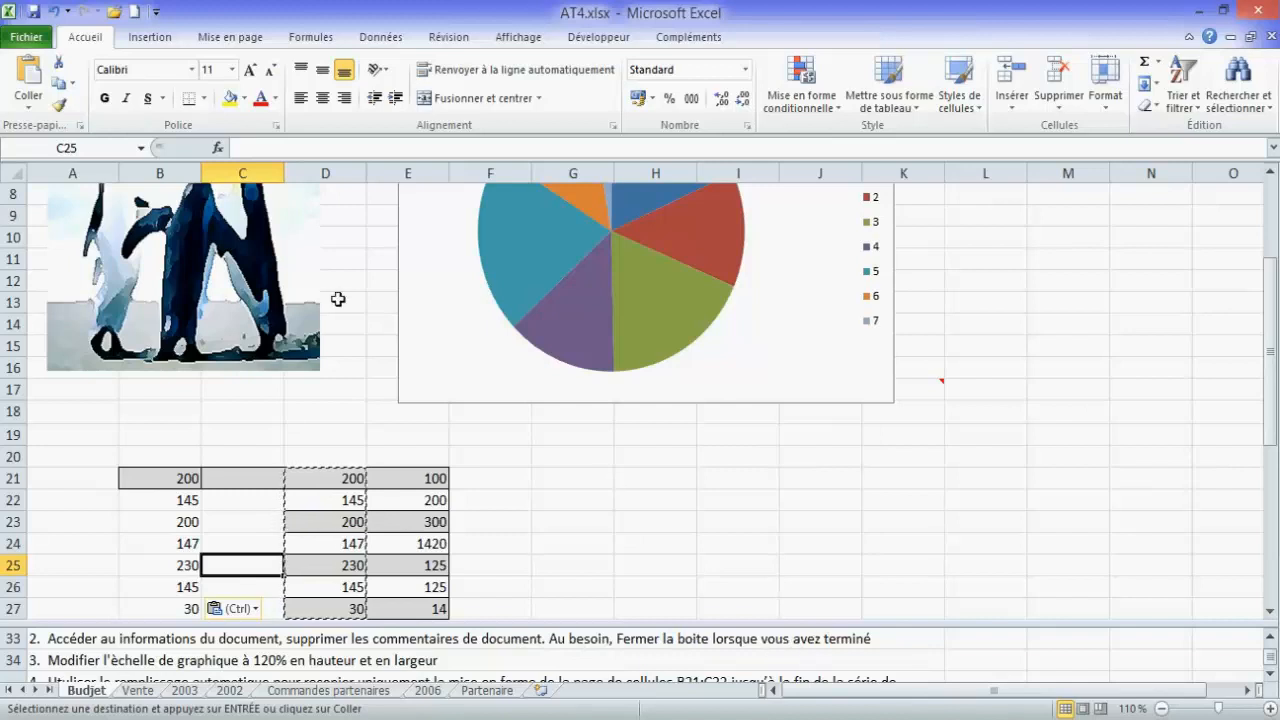
left_click(33, 47)
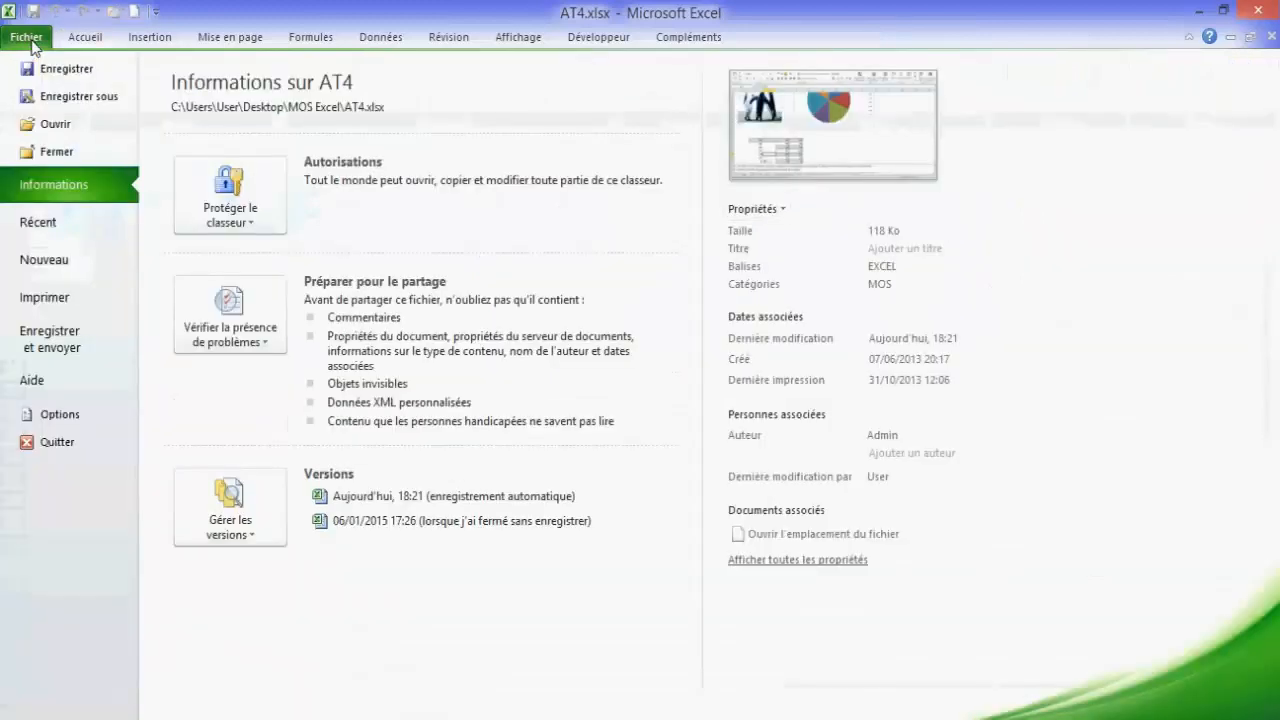
left_click(783, 212)
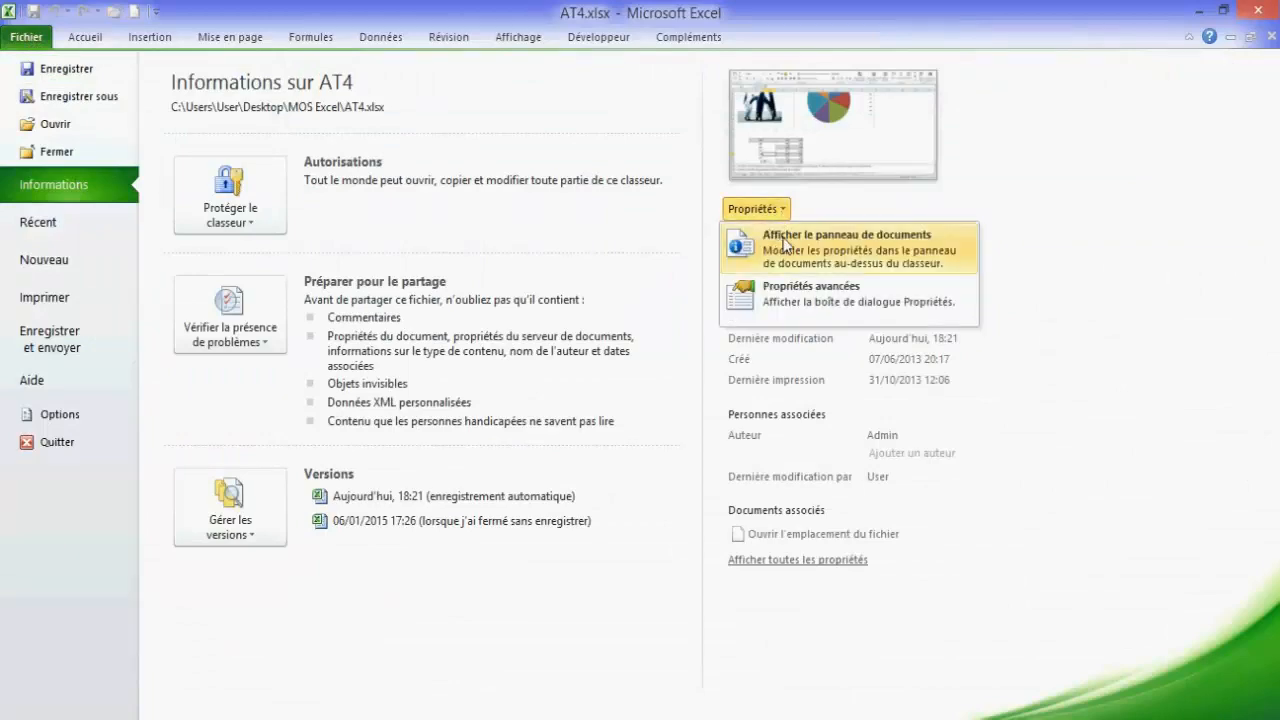
left_click(786, 246)
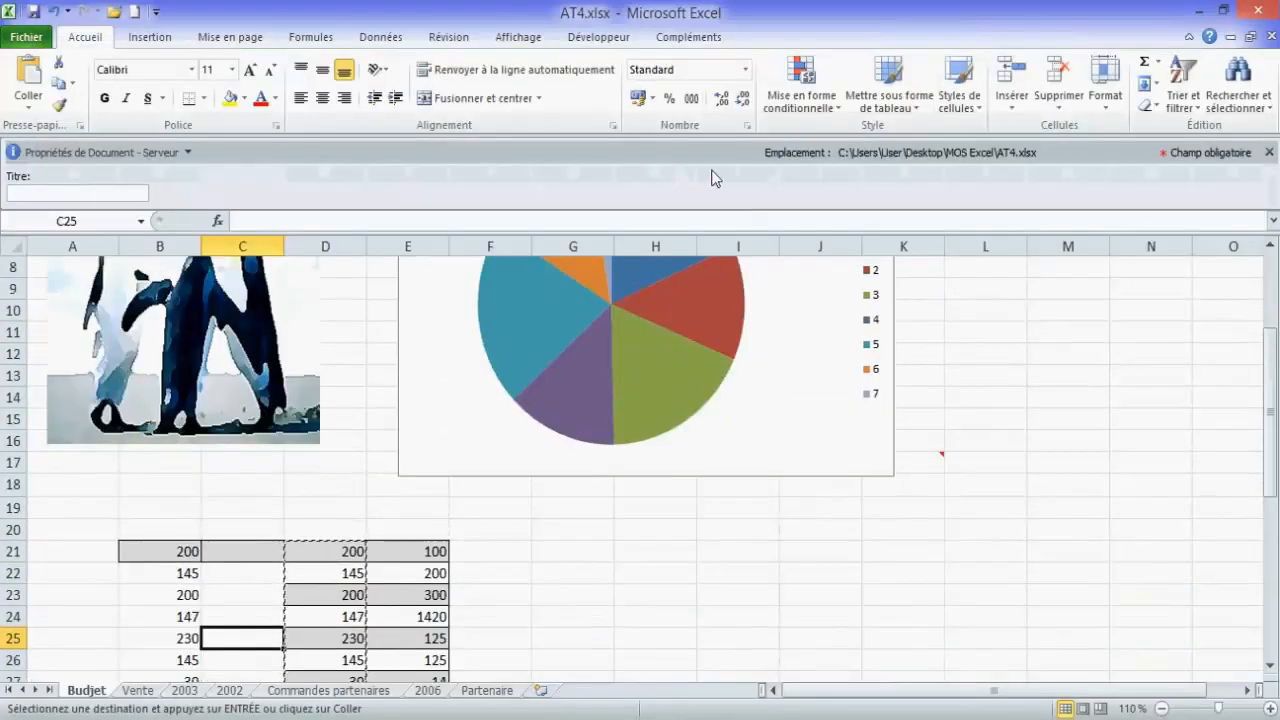
left_click(189, 157)
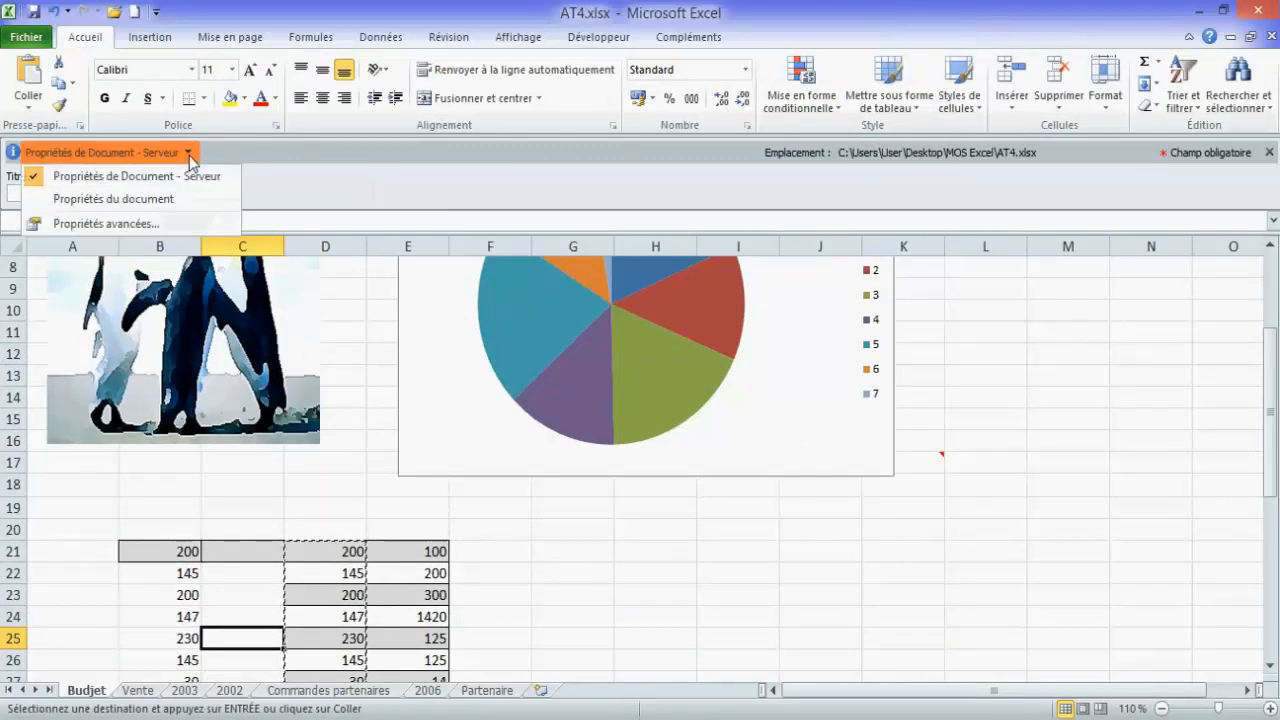
left_click(150, 203)
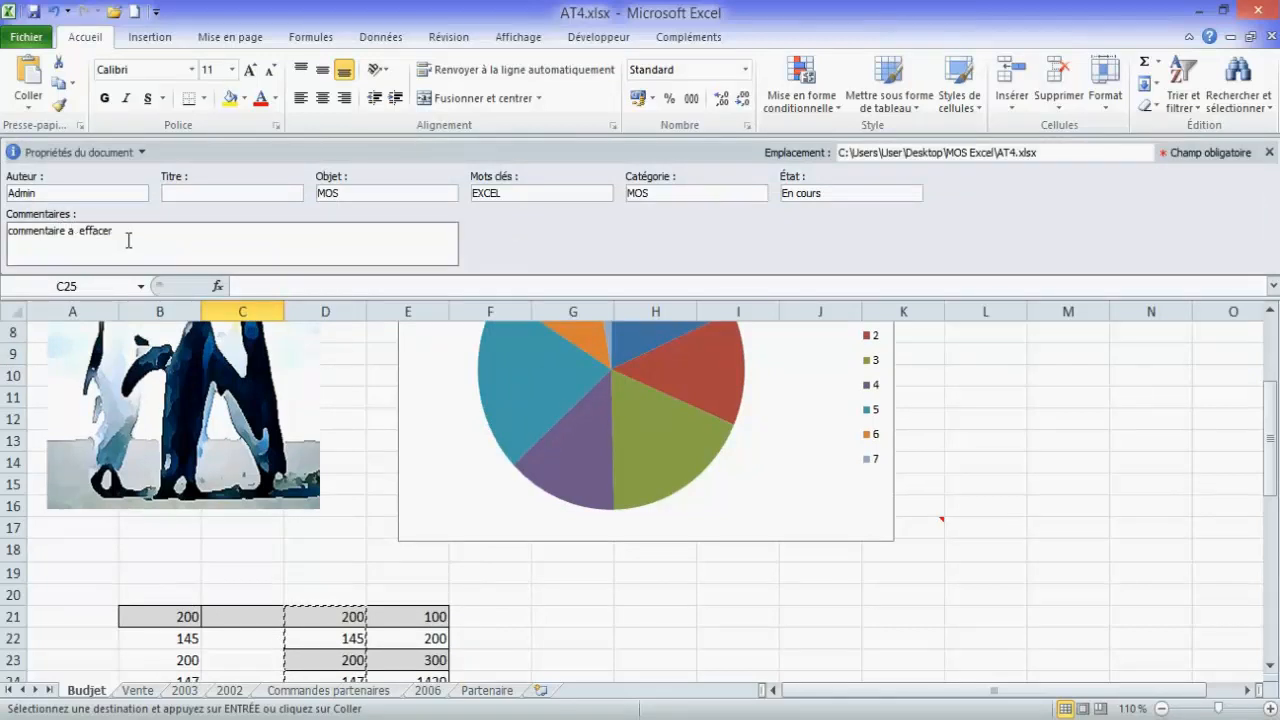
left_click_drag(128, 238, 5, 241)
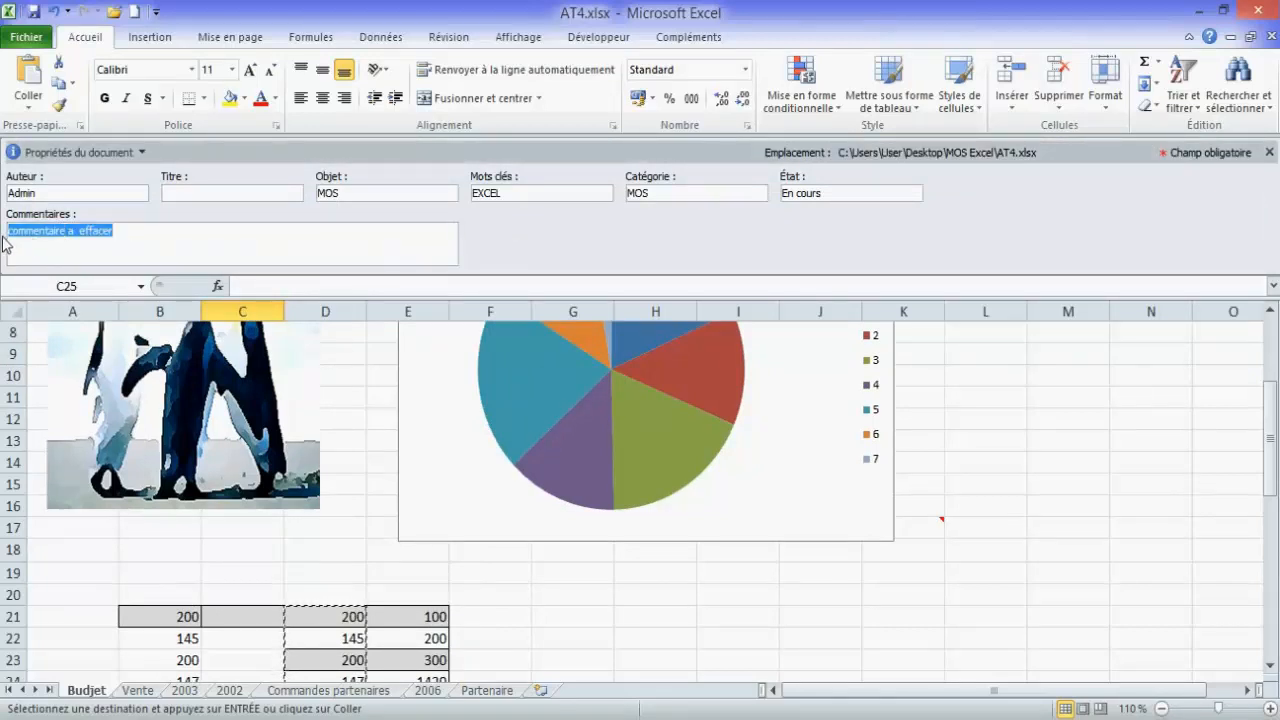
key("Delete")
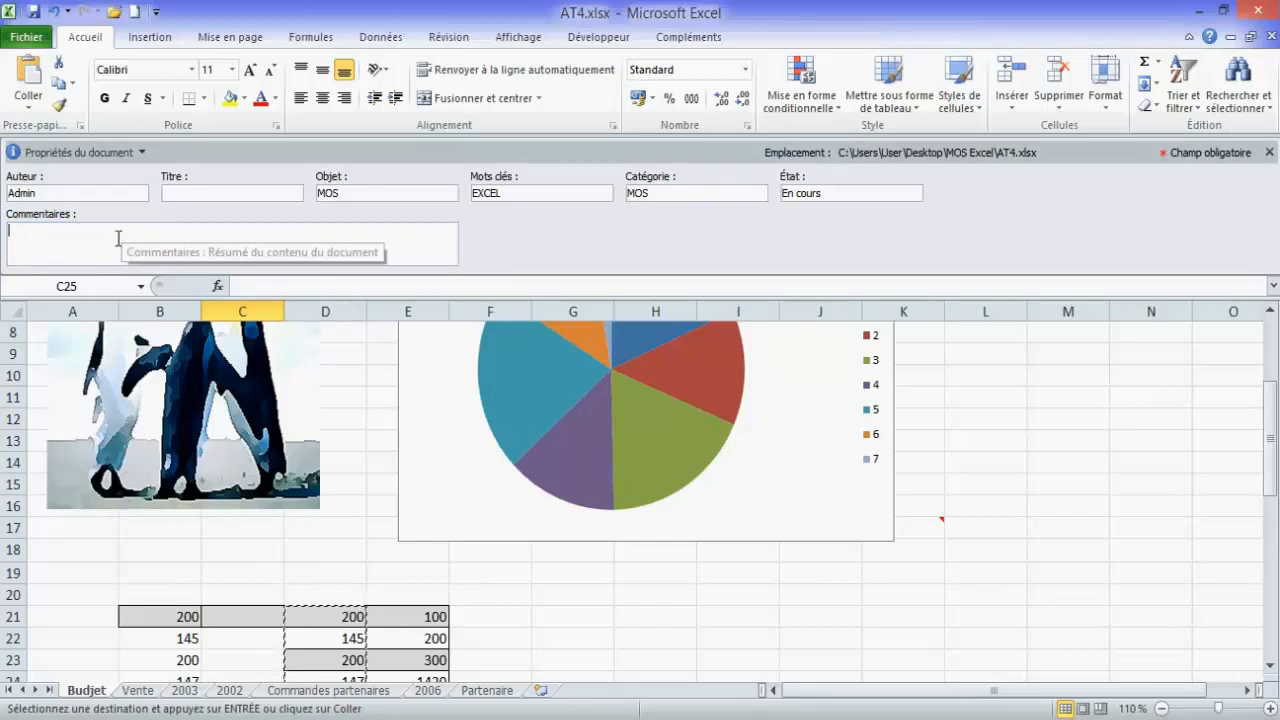
left_click(1270, 152)
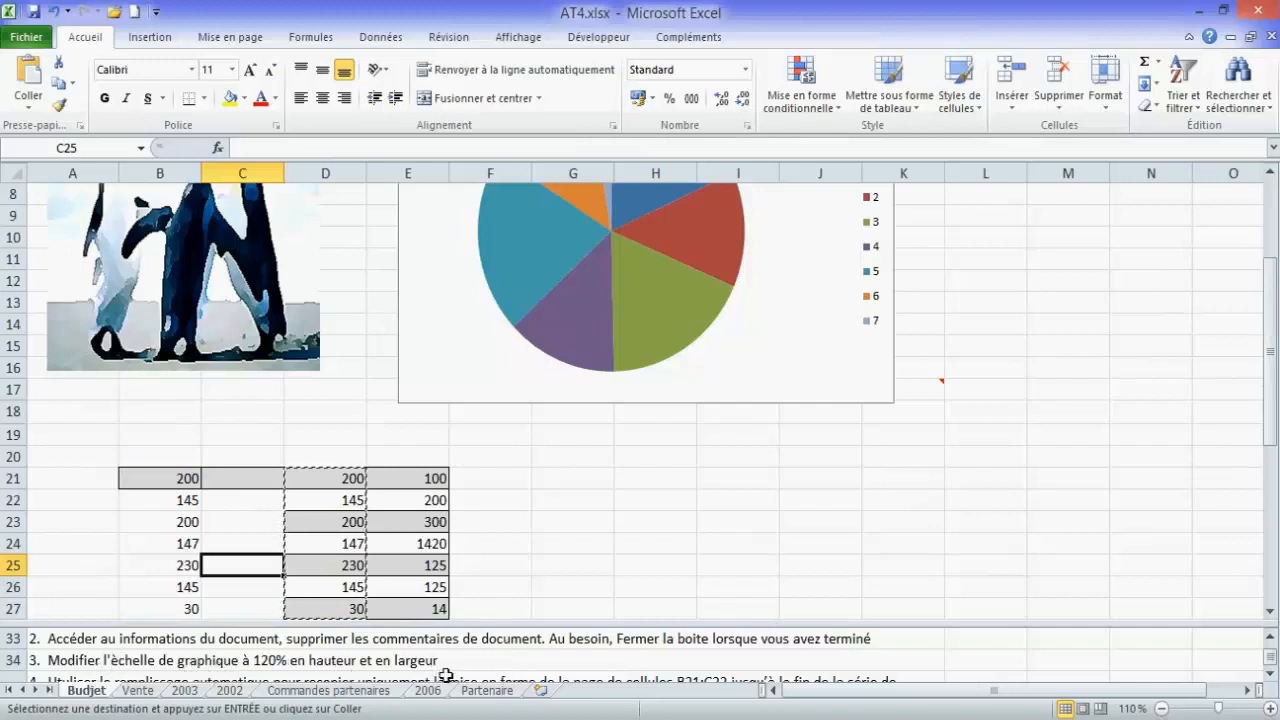
Scale the pie chart to 120% in both height and width.
left_click(850, 382)
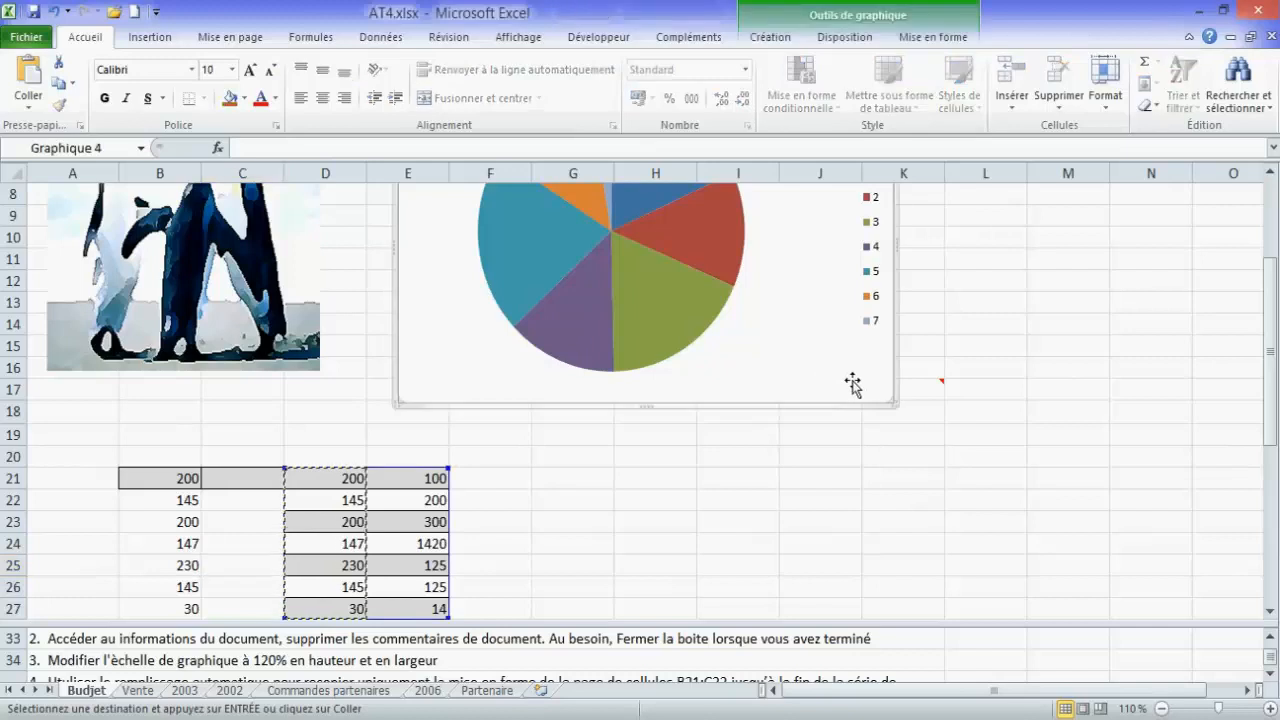
left_click(930, 42)
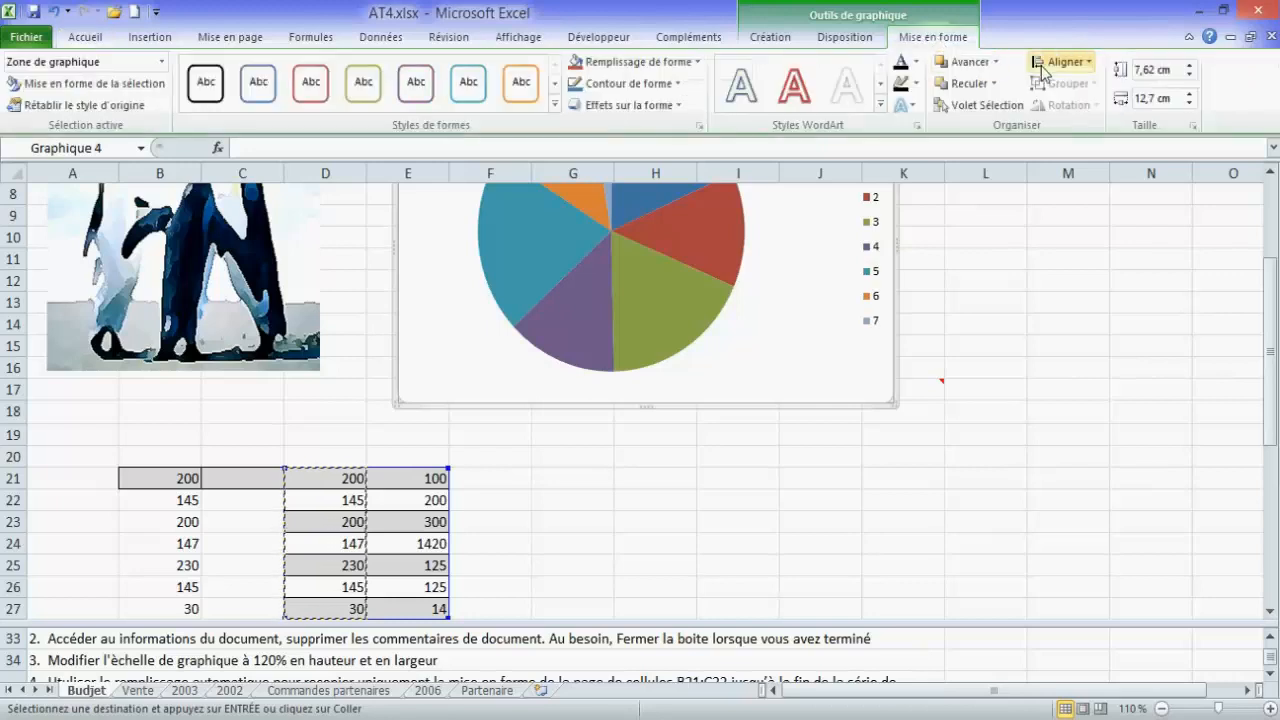
left_click(1193, 125)
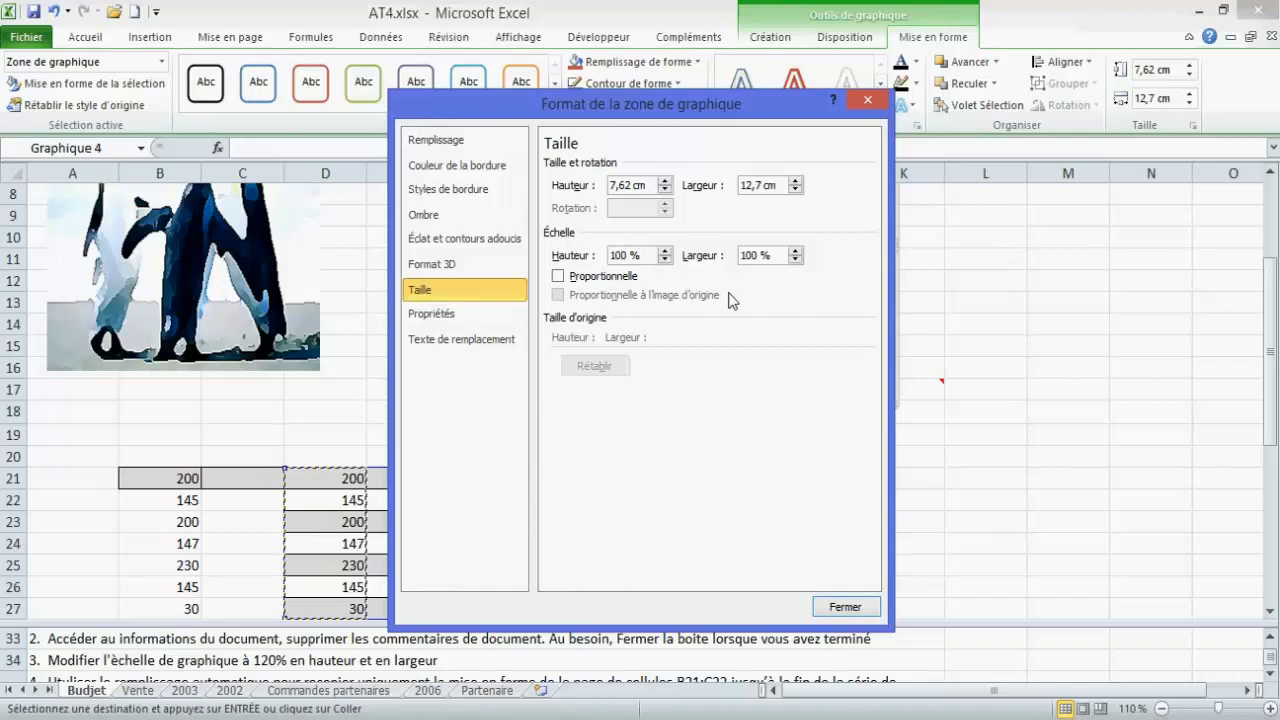
key("BackSpace")
type("2")
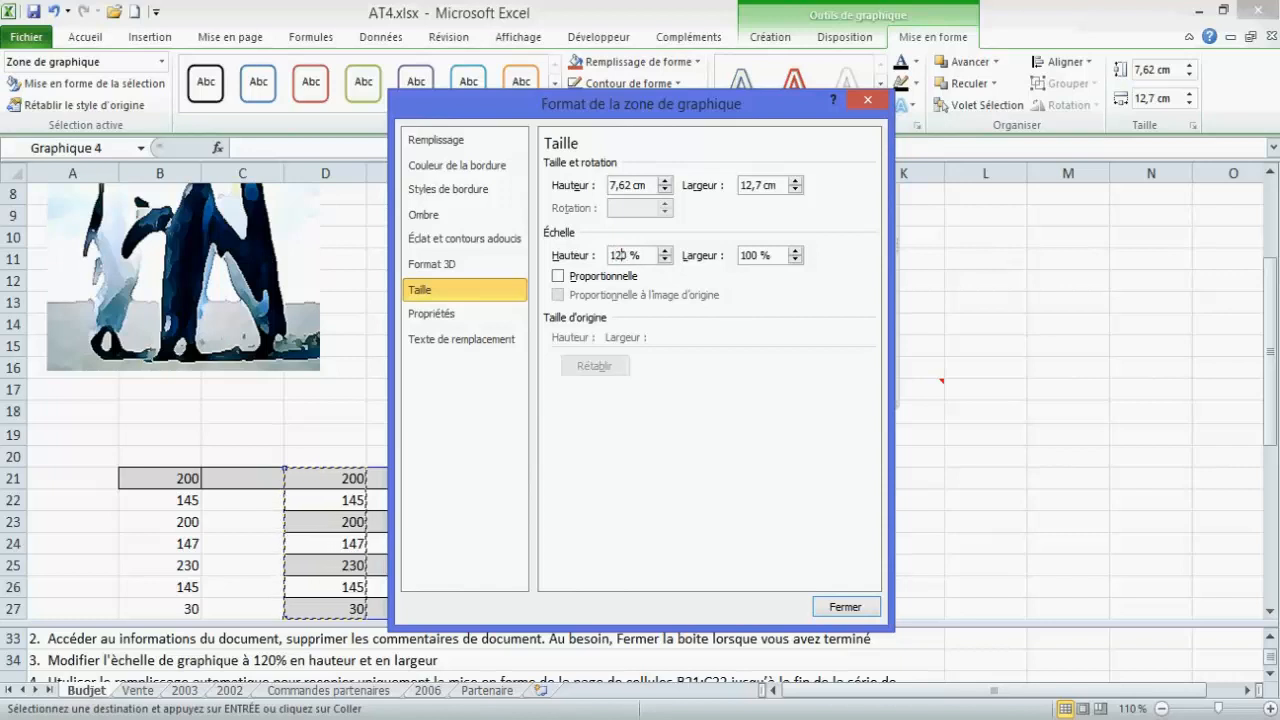
left_click(749, 256)
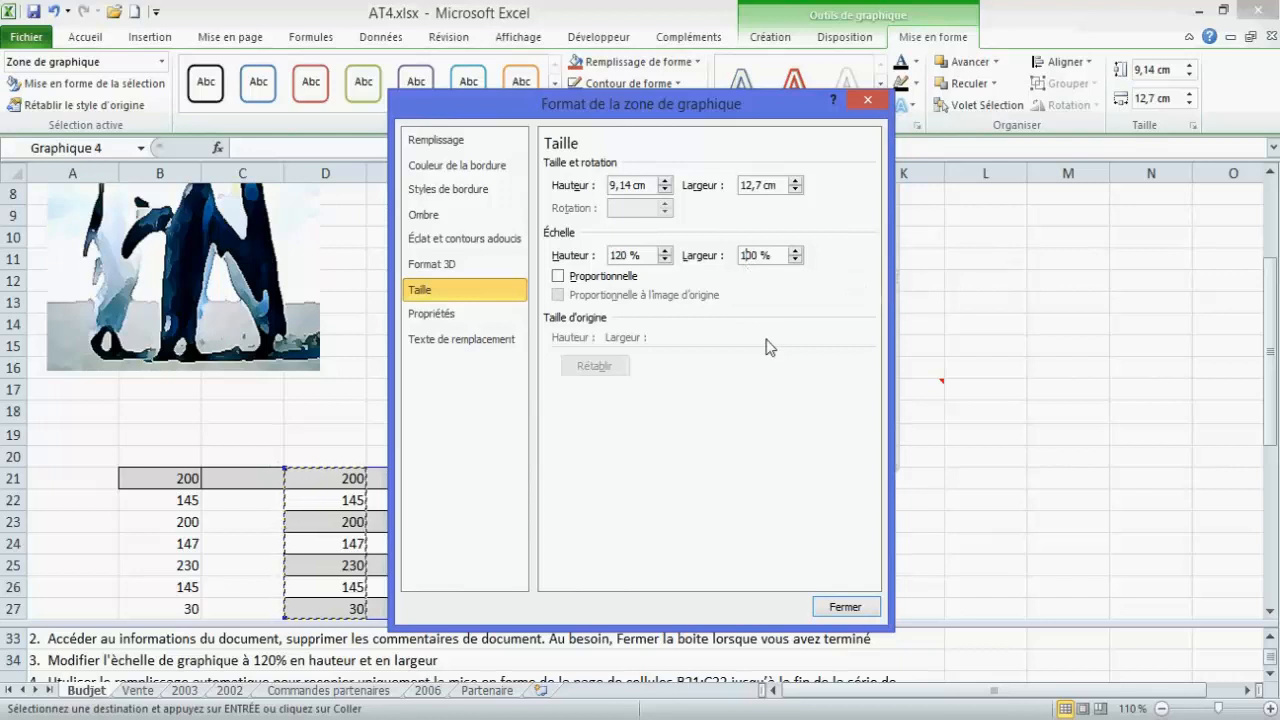
key("Delete")
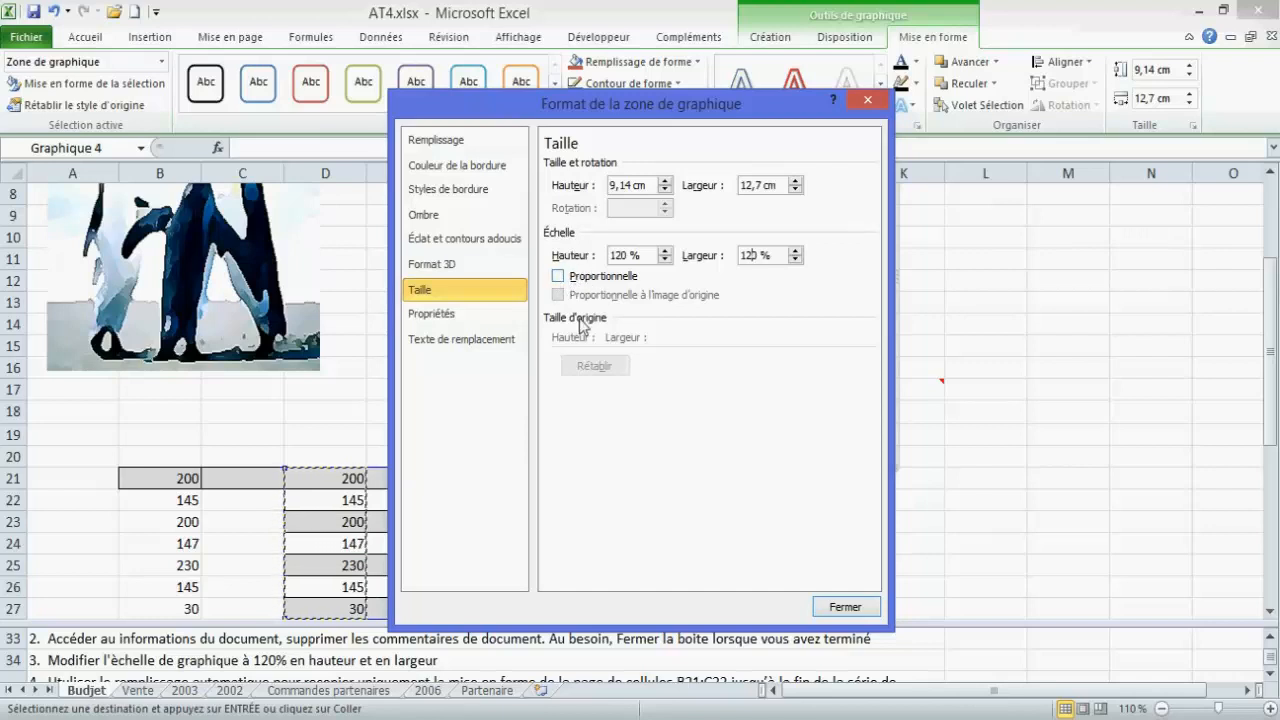
left_click(838, 606)
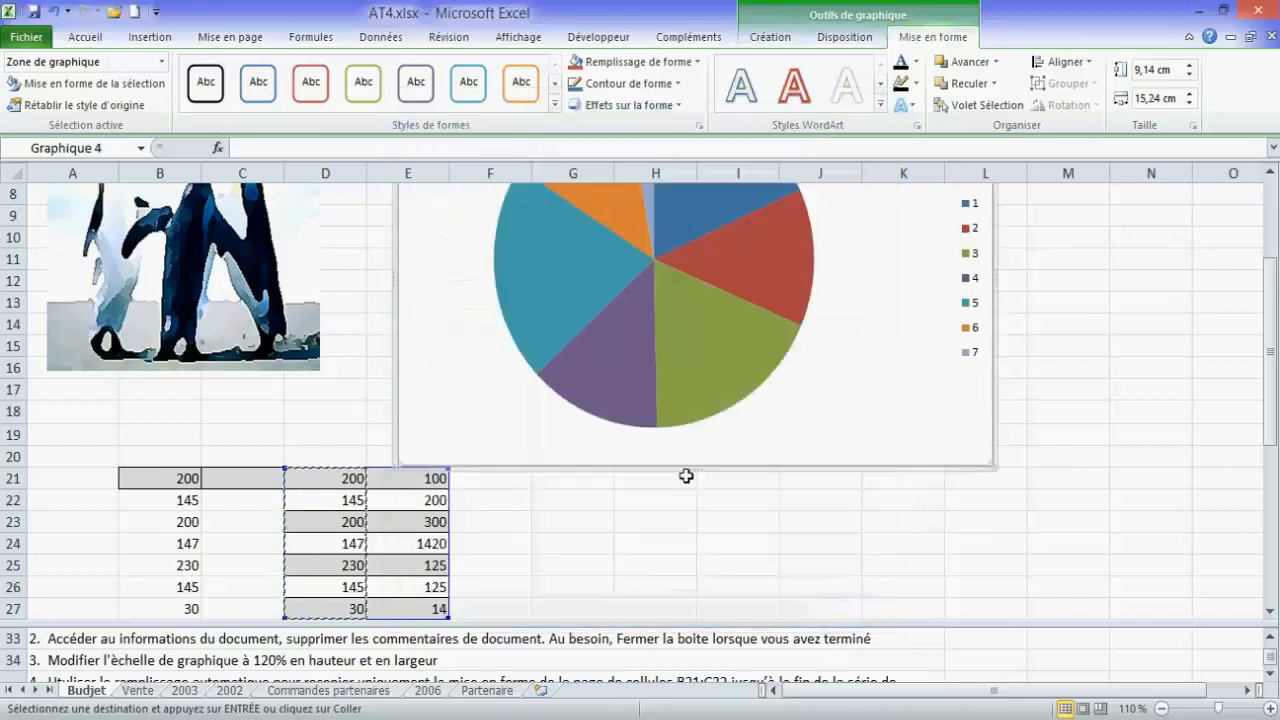
left_click(1271, 677)
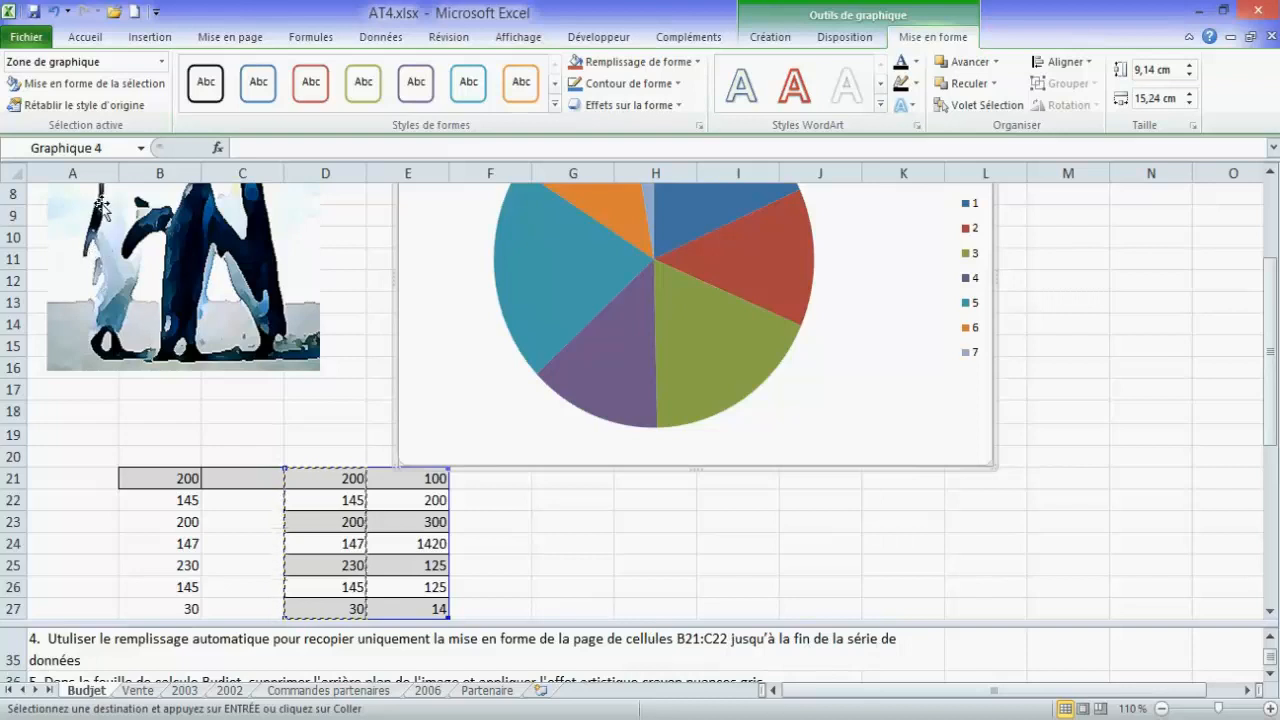
left_click(110, 148)
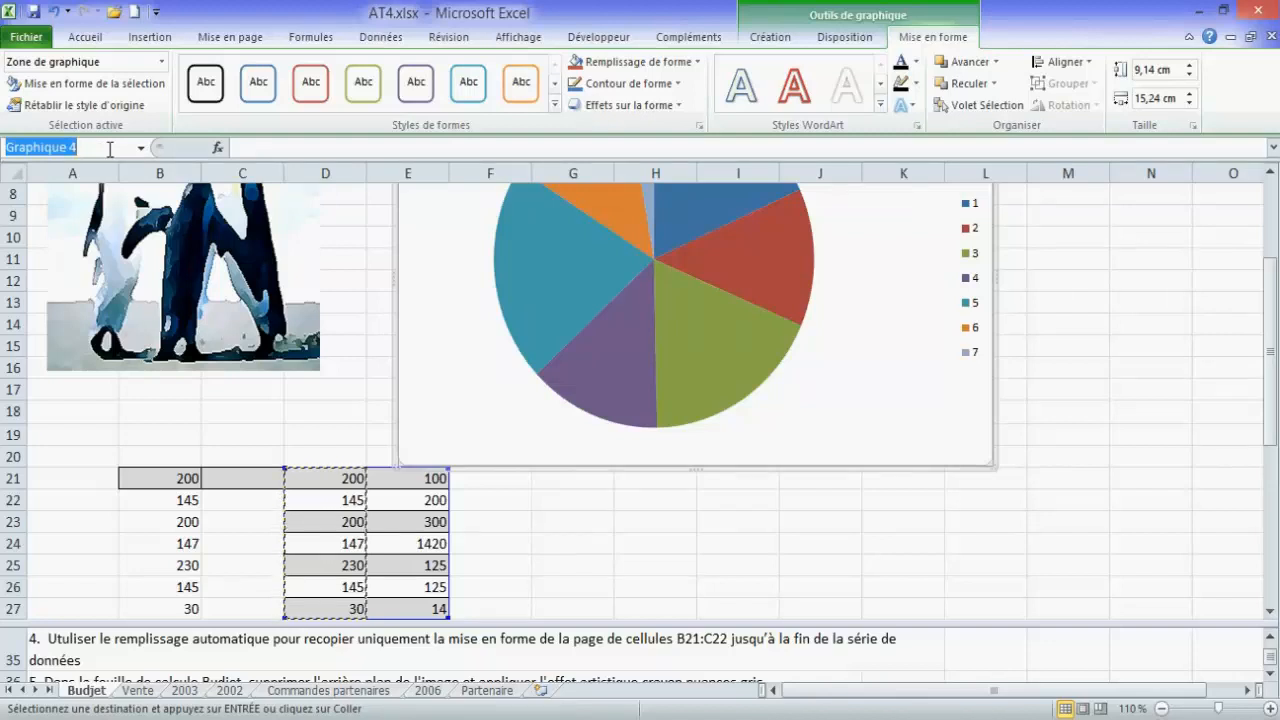
type("b21:")
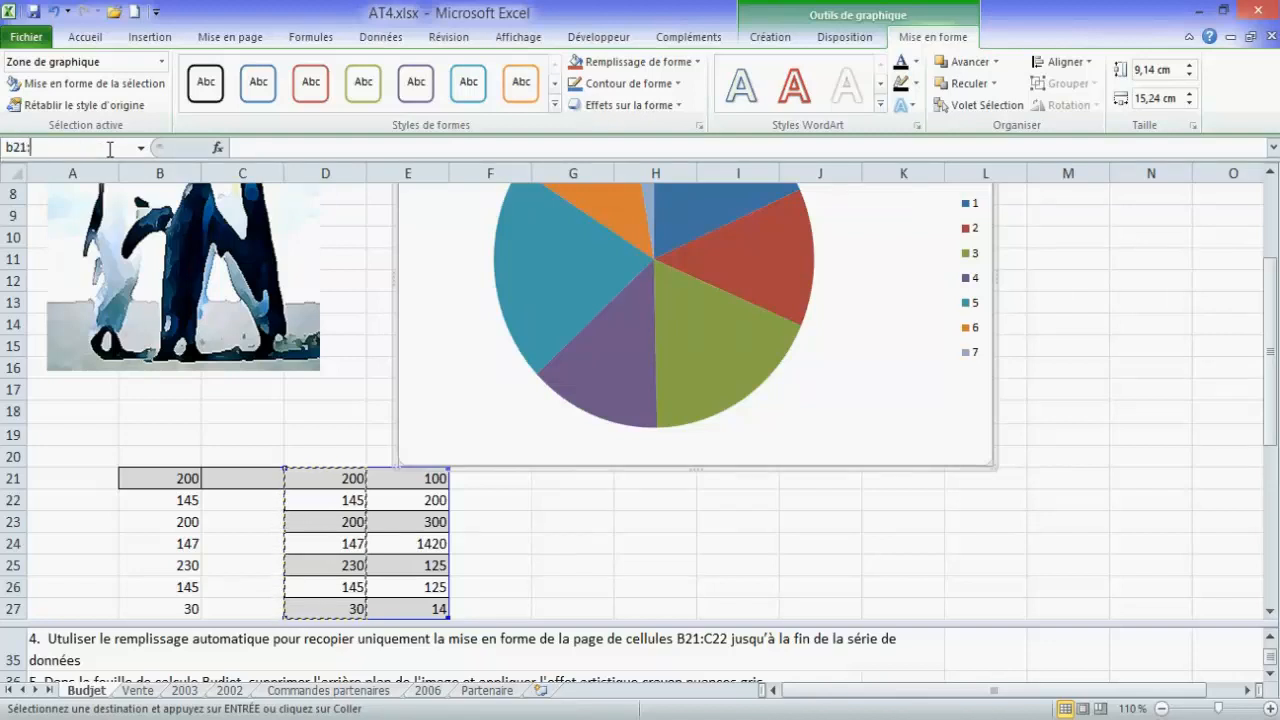
type("c22")
key("Escape")
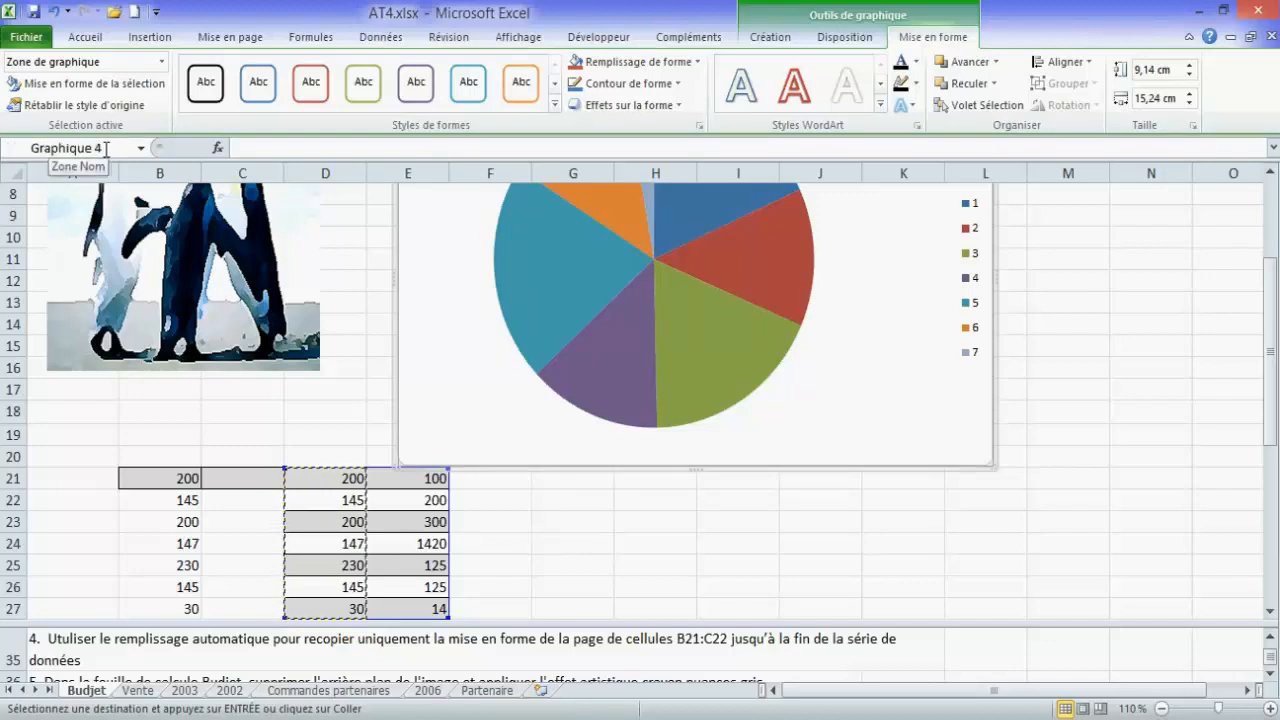
left_click(106, 148)
type("b")
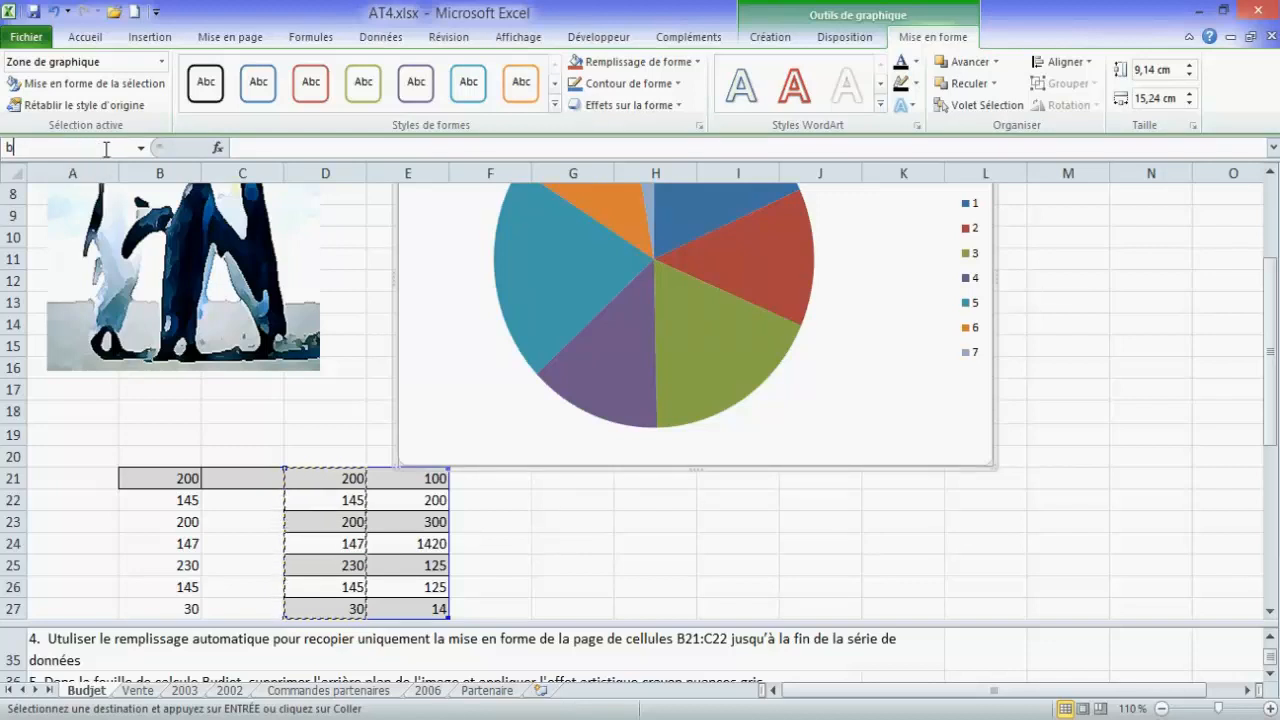
type("21")
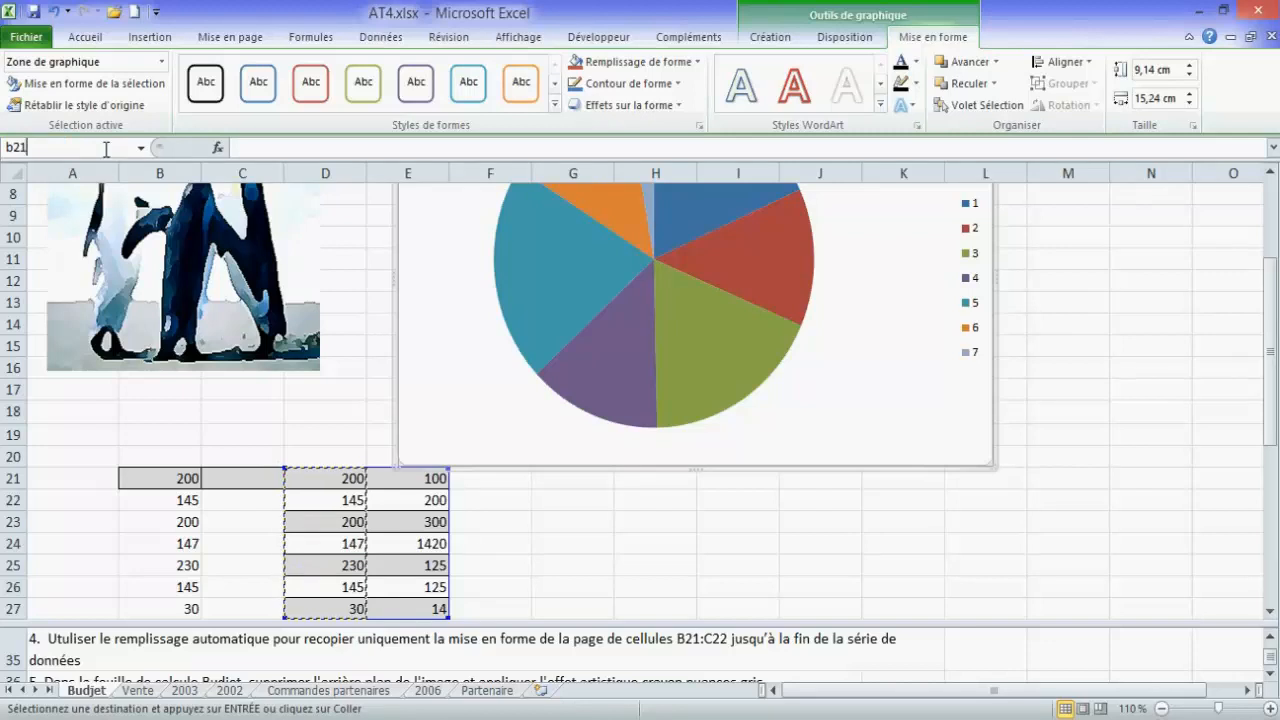
type(":c")
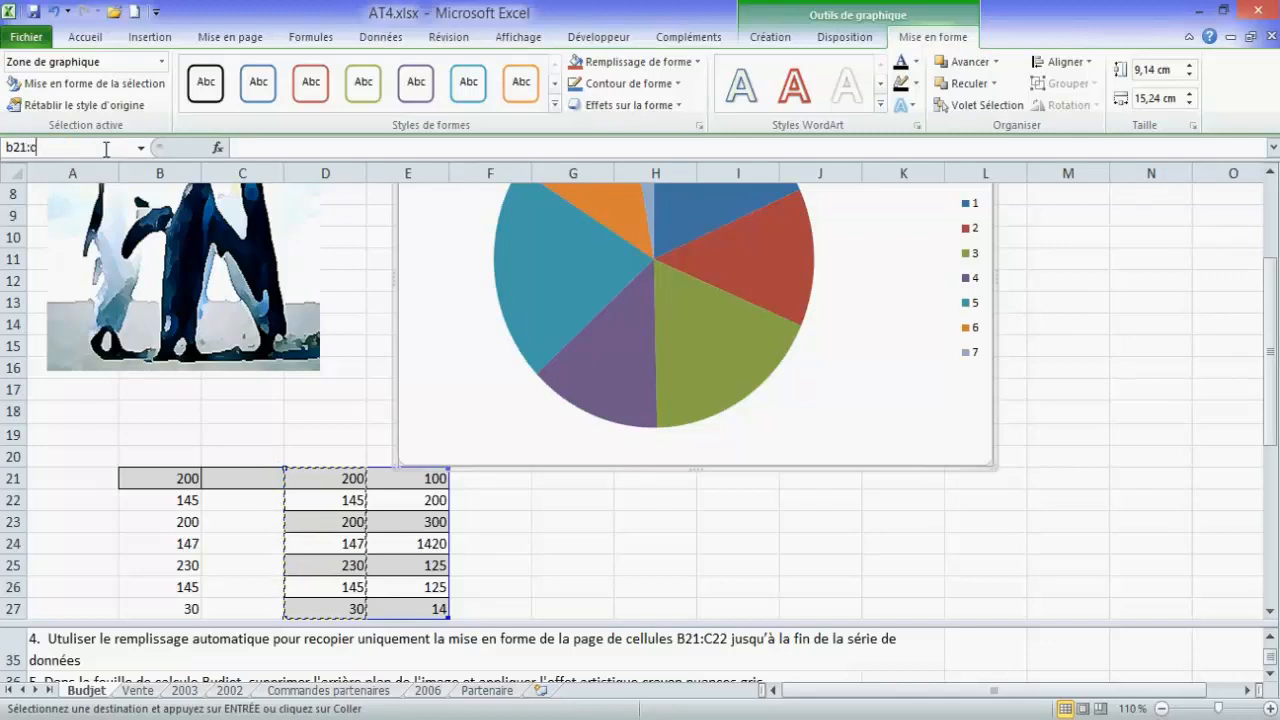
type("22")
key("Escape")
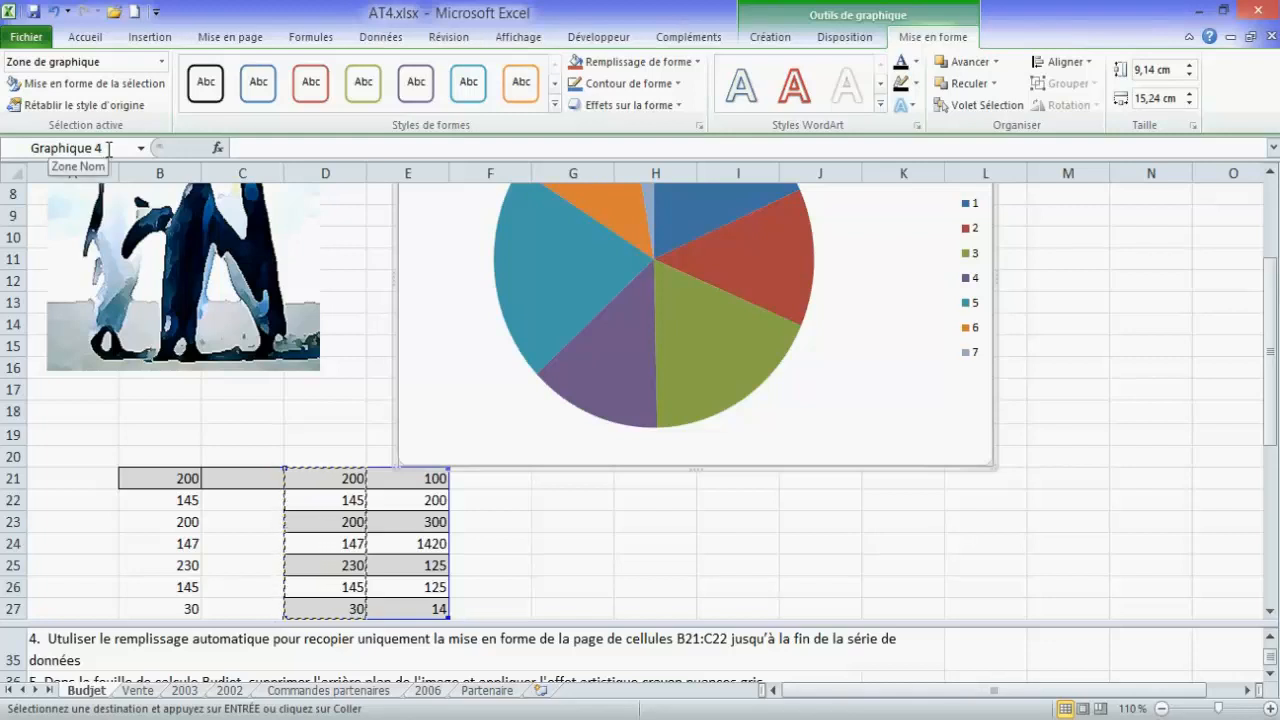
key("Escape")
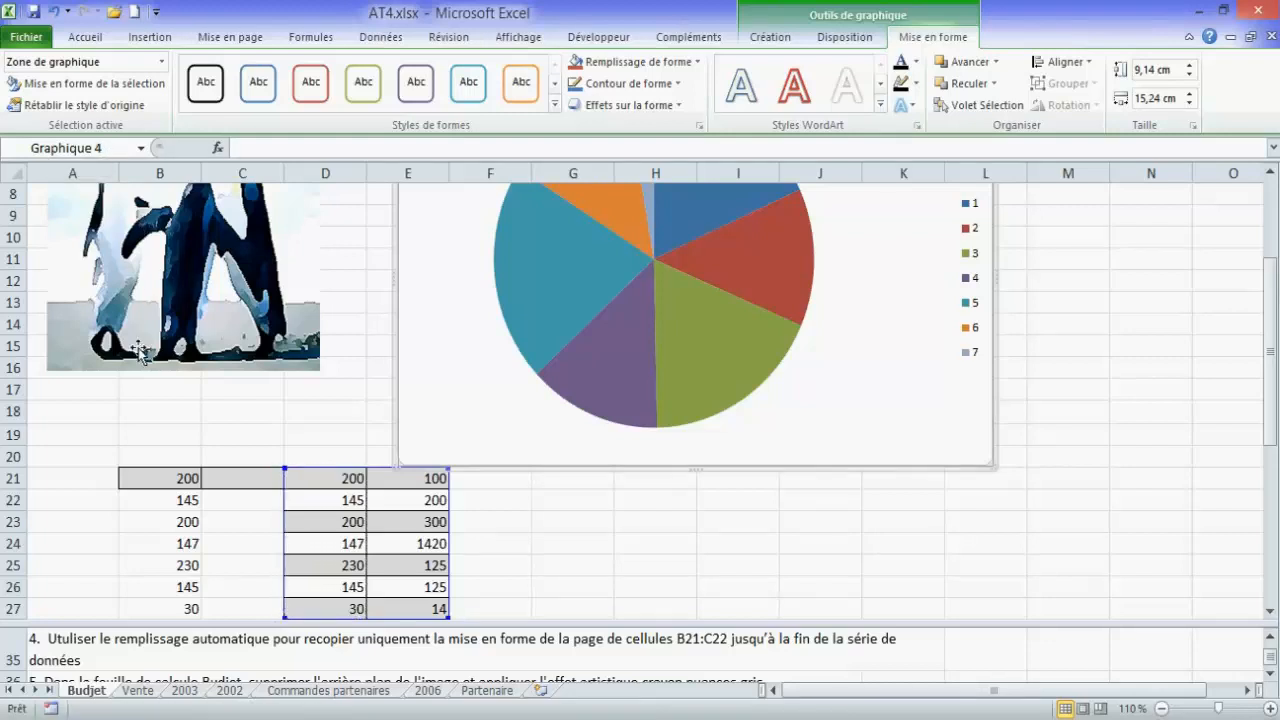
left_click(122, 148)
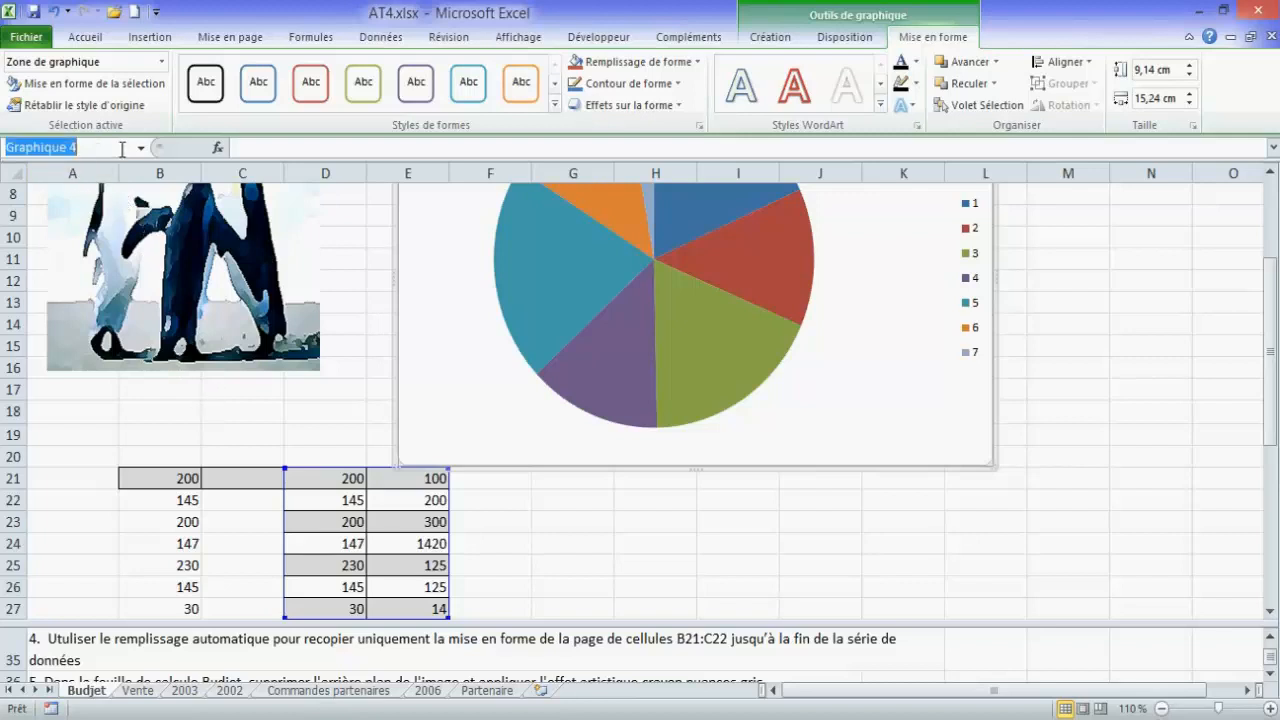
type("b21:c22")
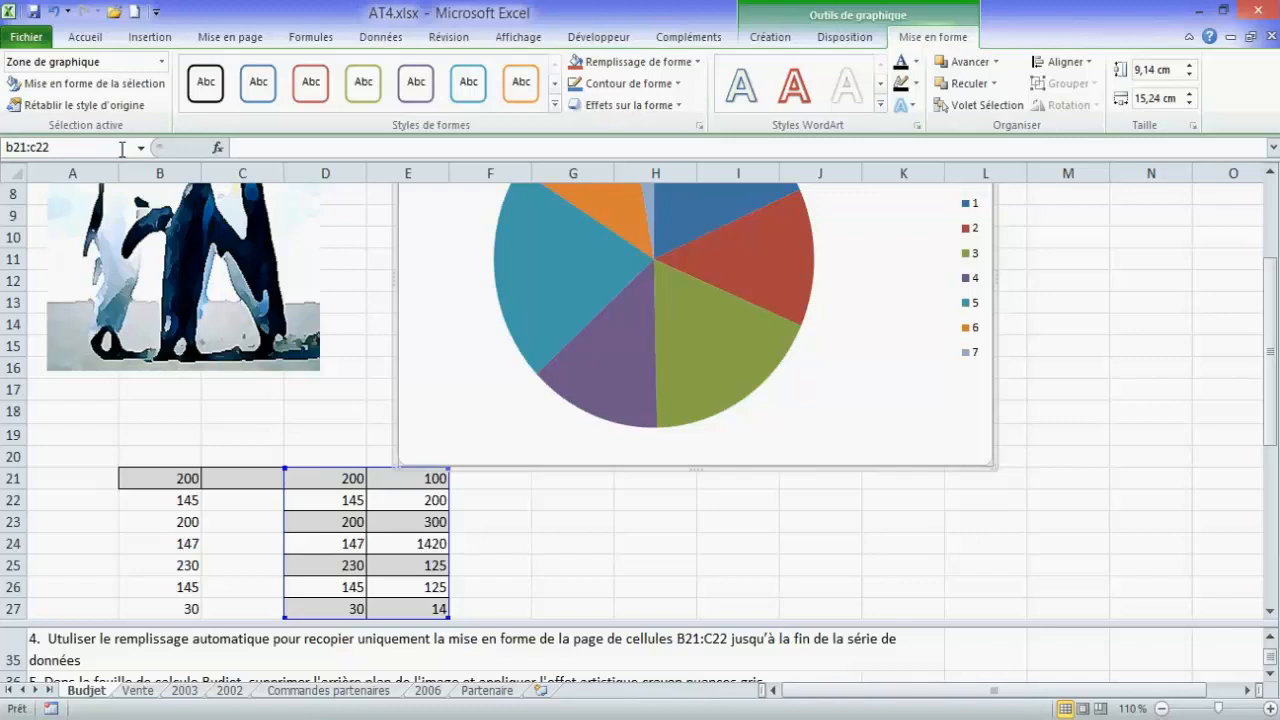
key("Escape")
Autofill only the formatting of B21:C22 down to row 27, using the Ne recopier que la mise en forme option.
left_click(505, 511)
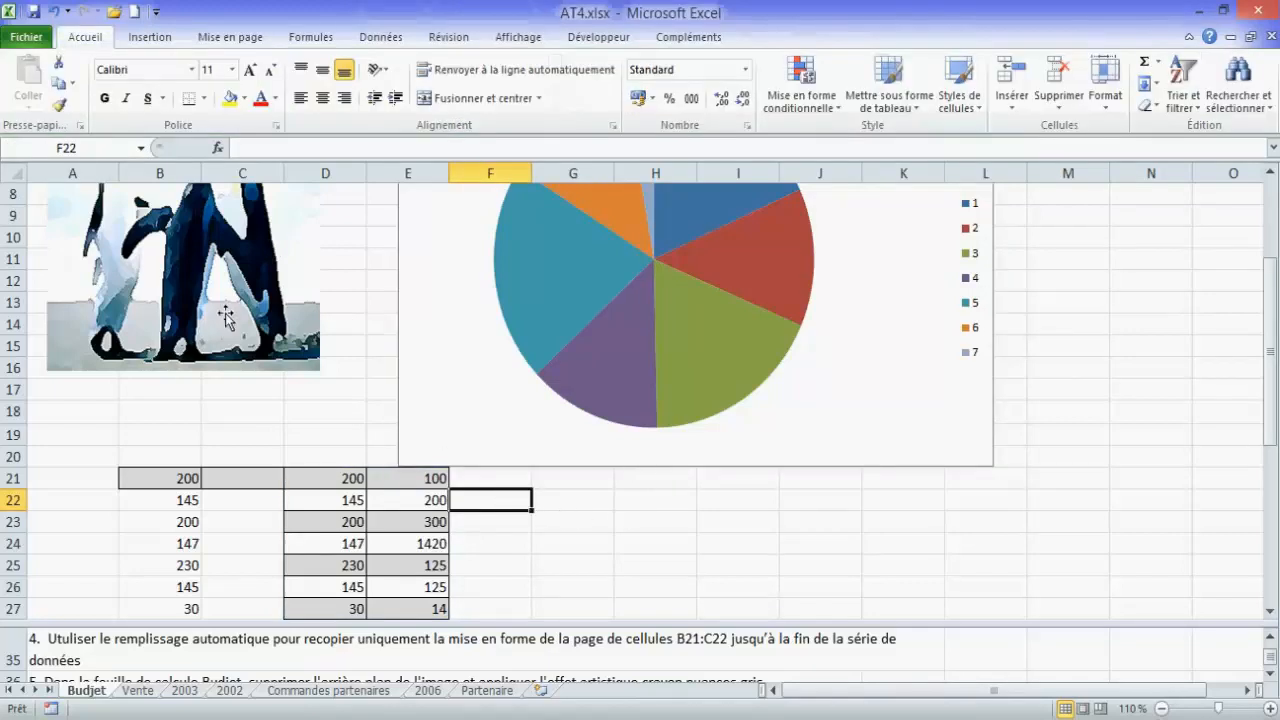
left_click(85, 148)
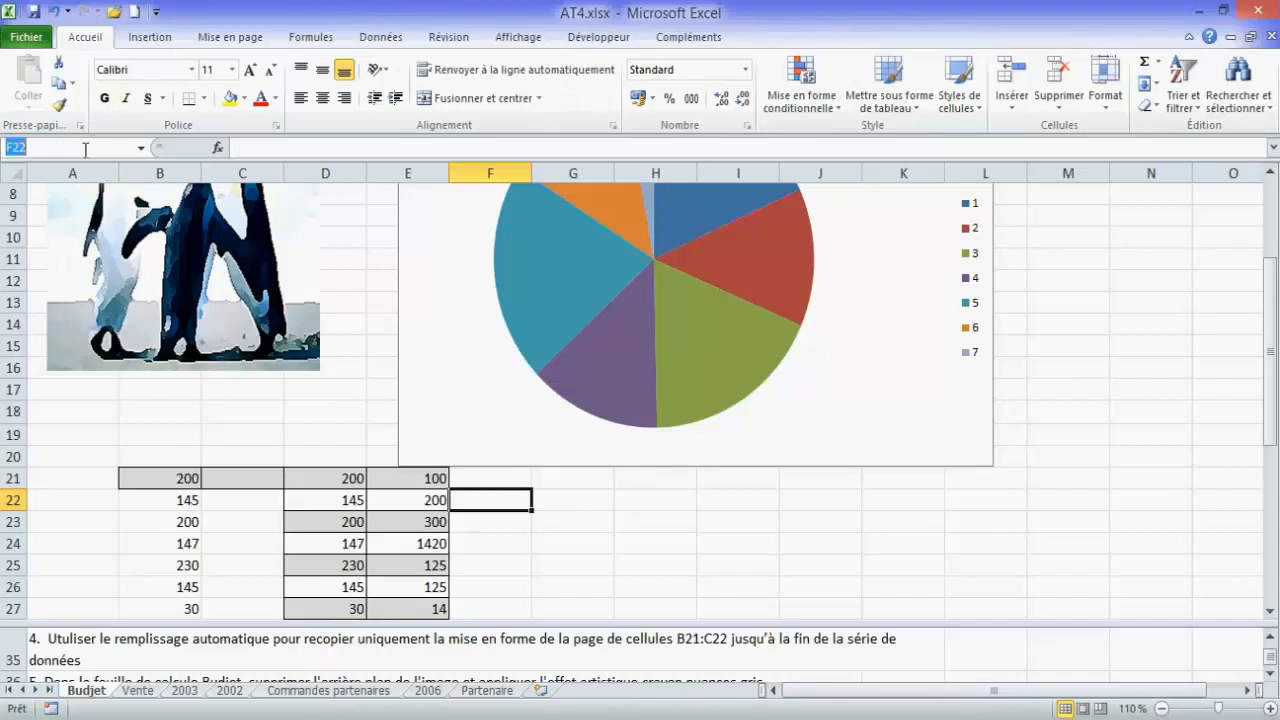
type("b21:c22")
key("Return")
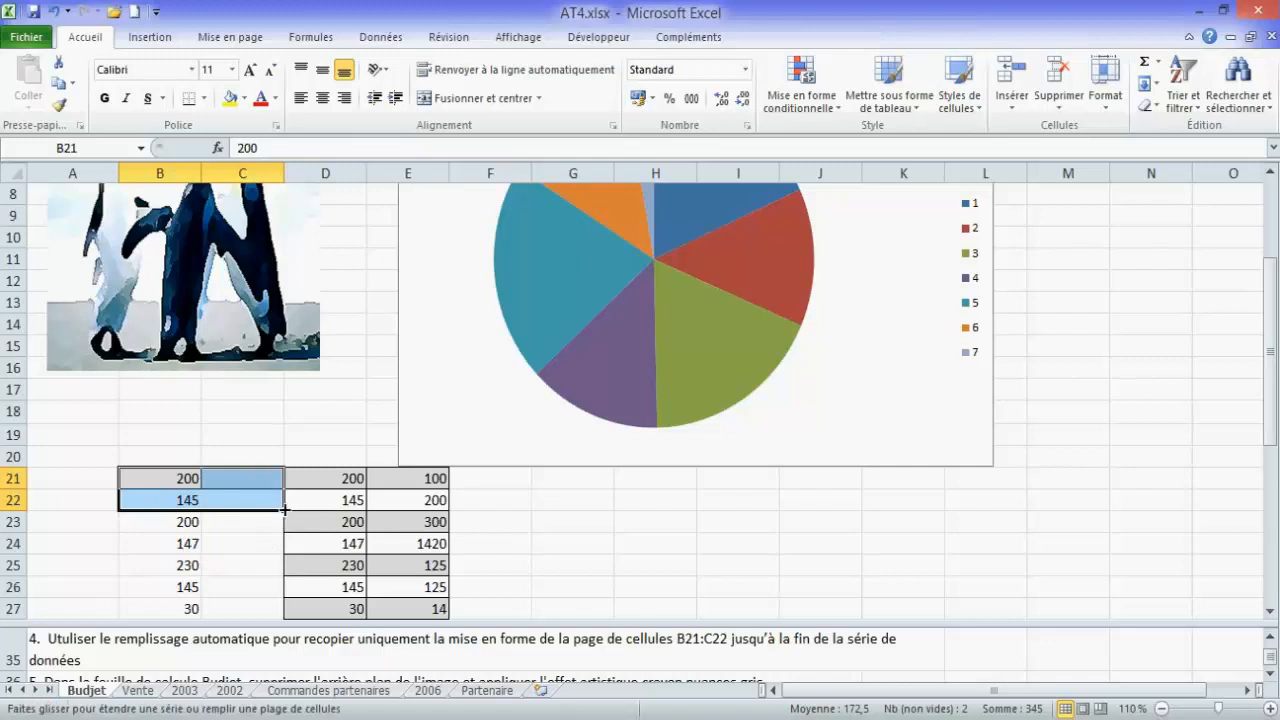
left_click_drag(285, 510, 275, 614)
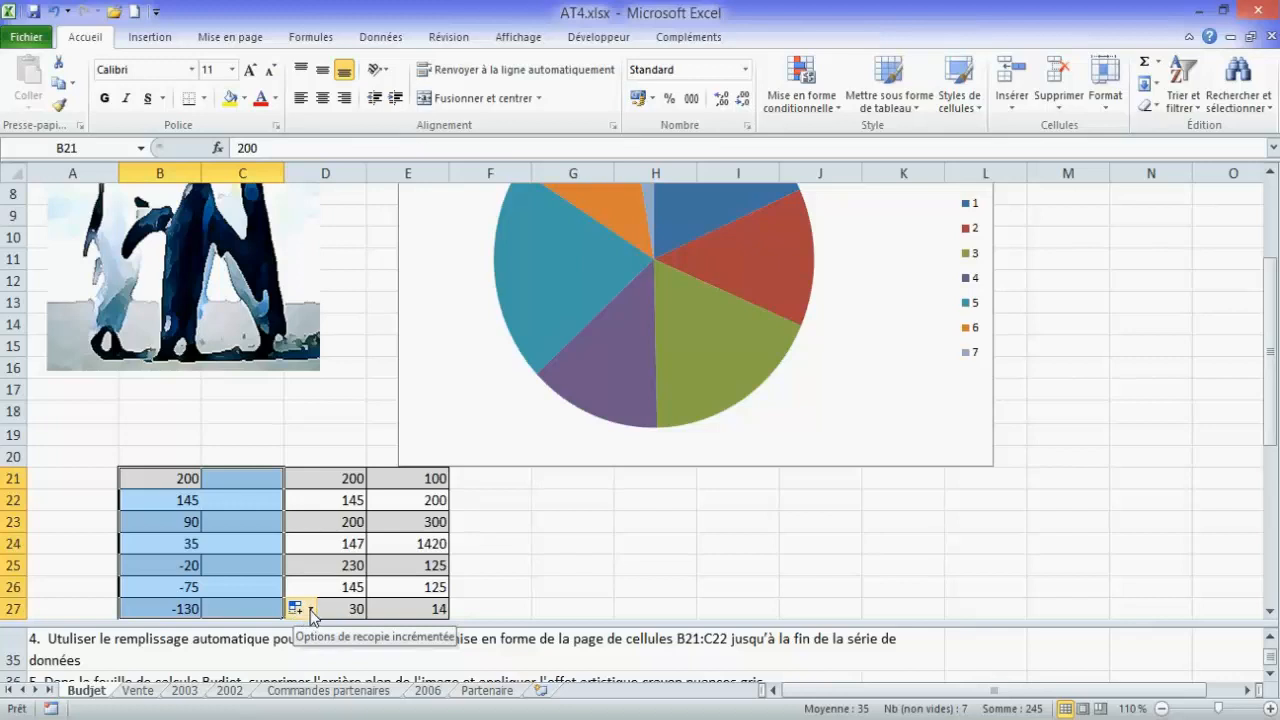
left_click(311, 610)
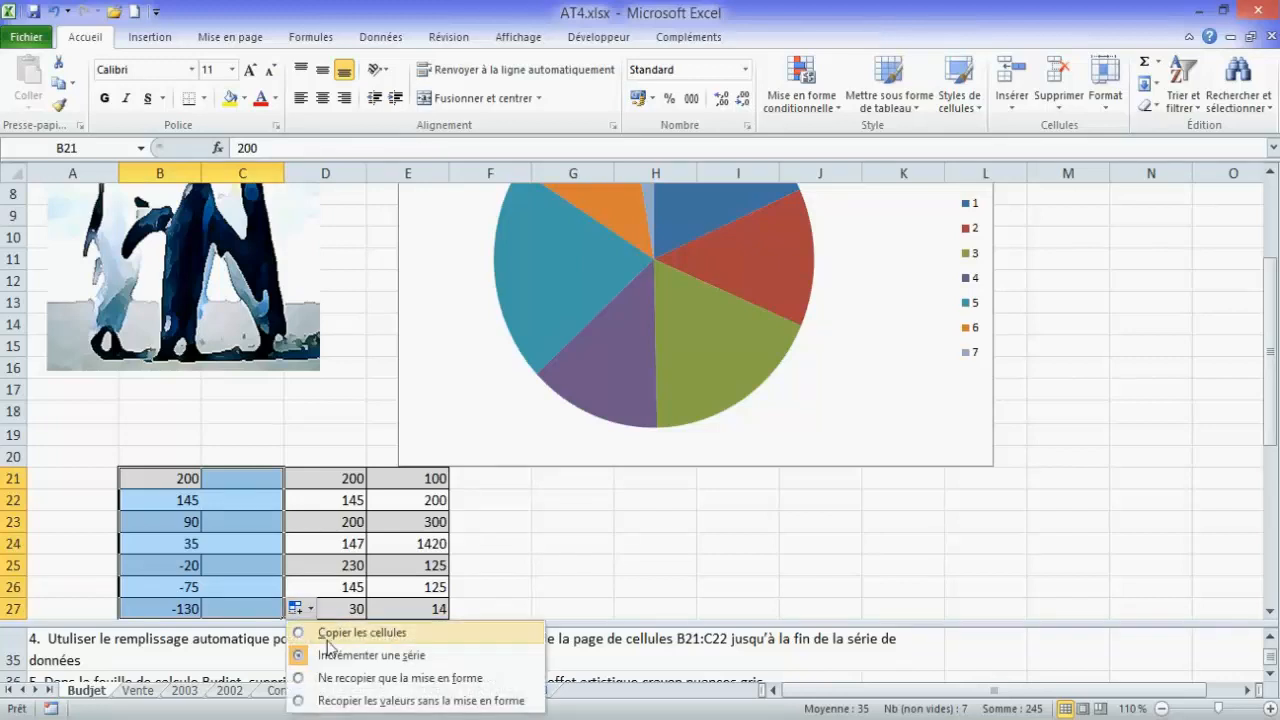
left_click(412, 686)
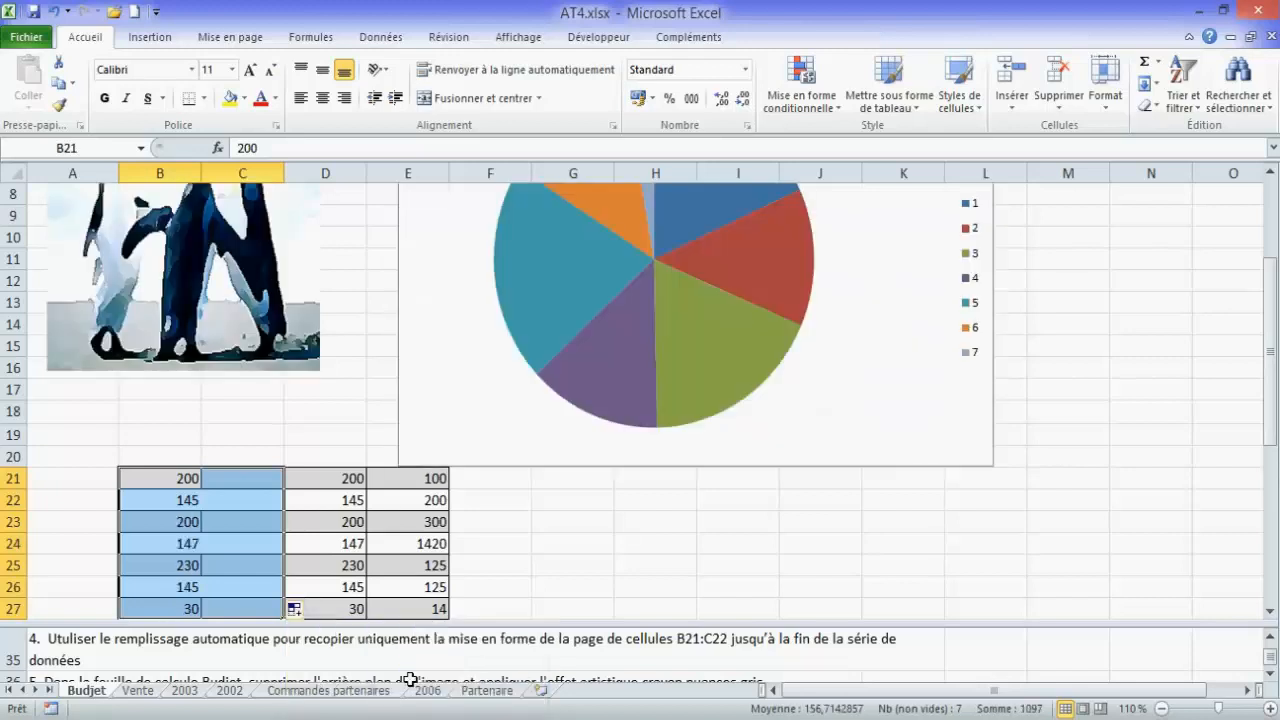
left_click(246, 541)
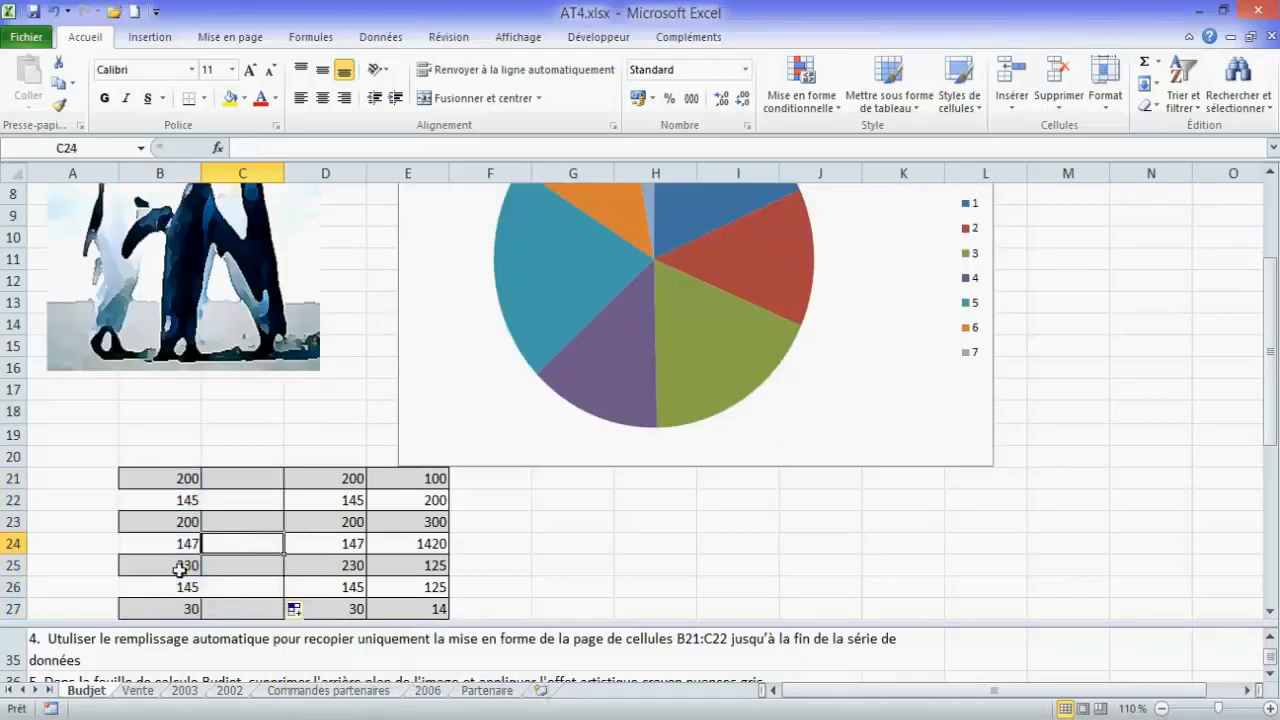
left_click(255, 574)
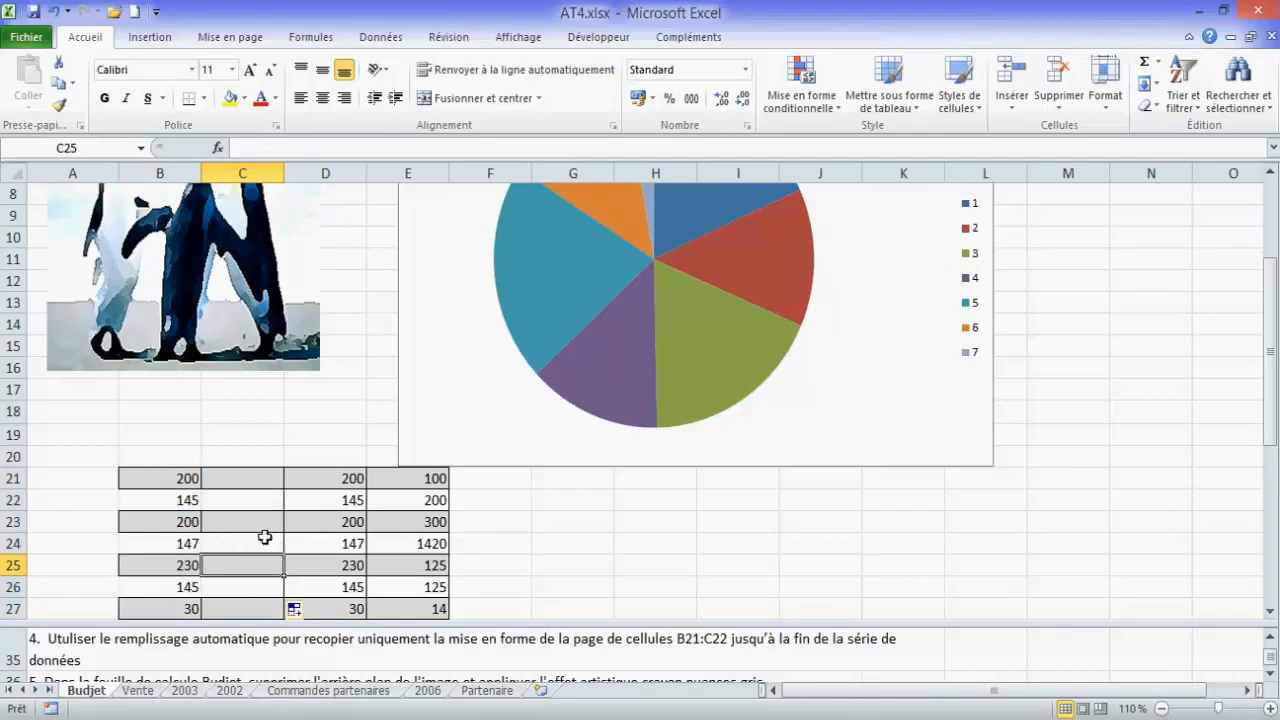
Remove the background of the penguin image on the Budjet sheet, keeping the automatically proposed area.
left_click(1272, 678)
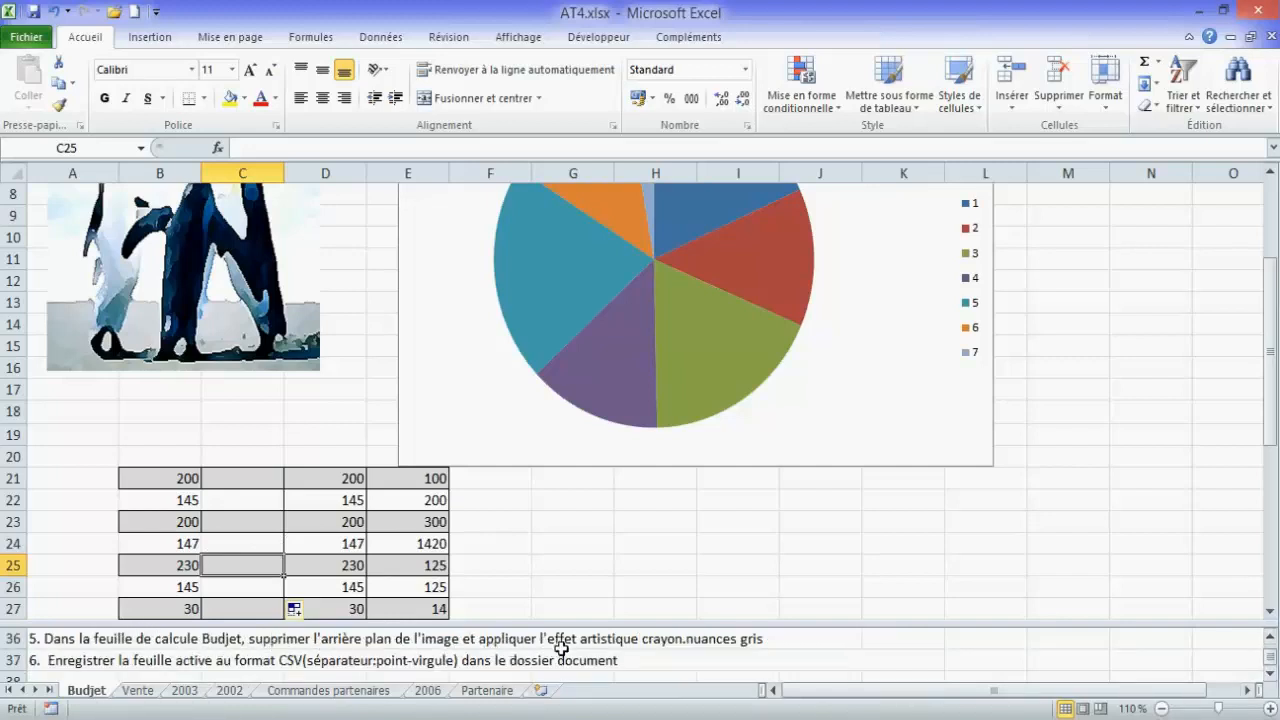
left_click(200, 262)
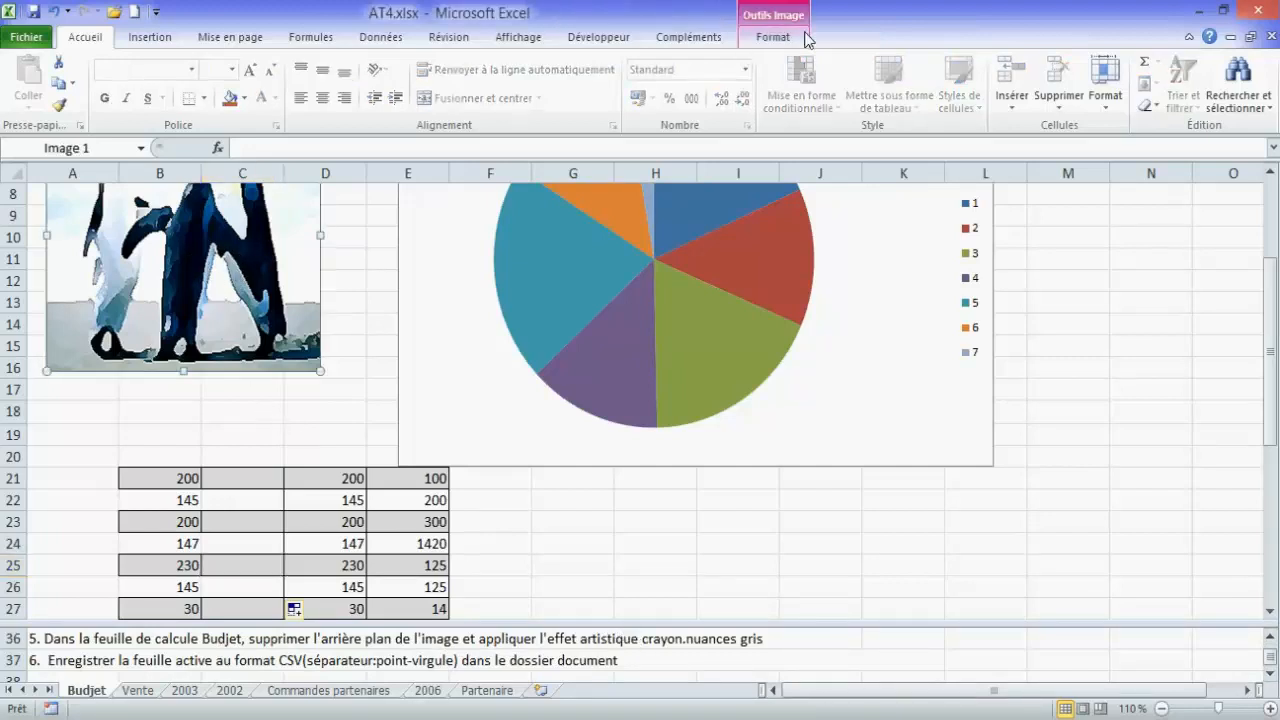
left_click(760, 42)
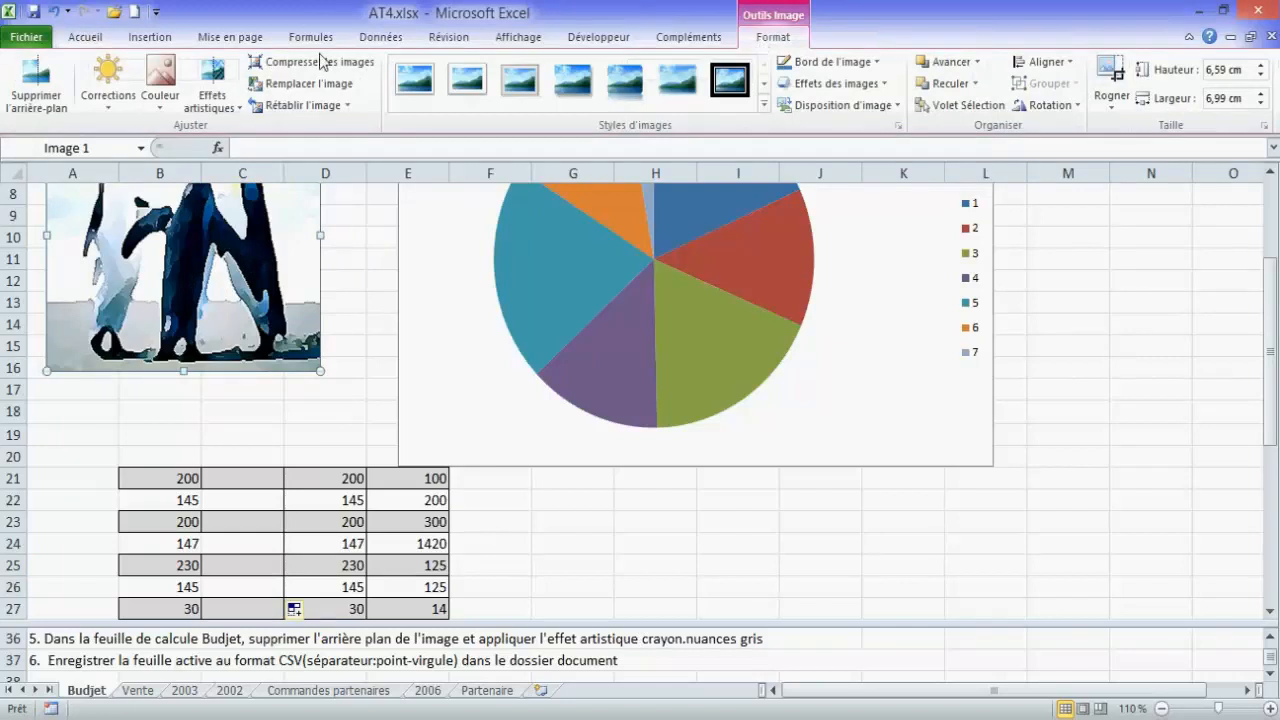
left_click(52, 80)
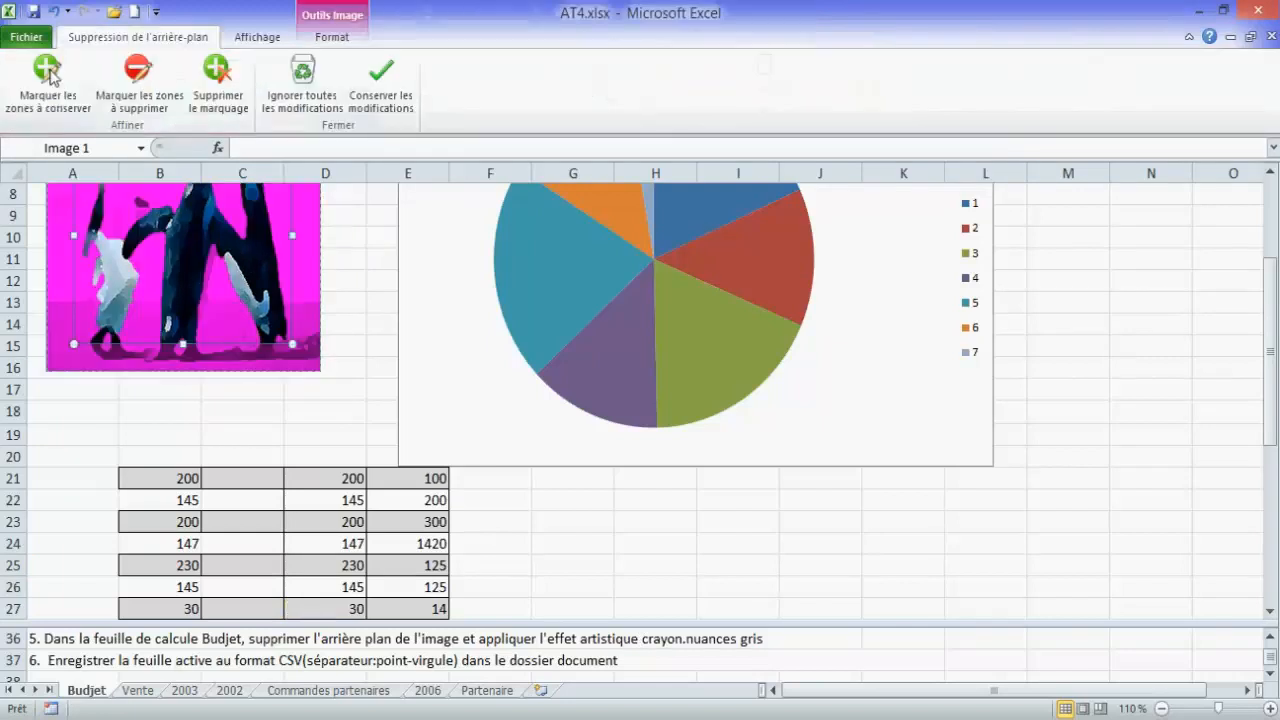
left_click(287, 406)
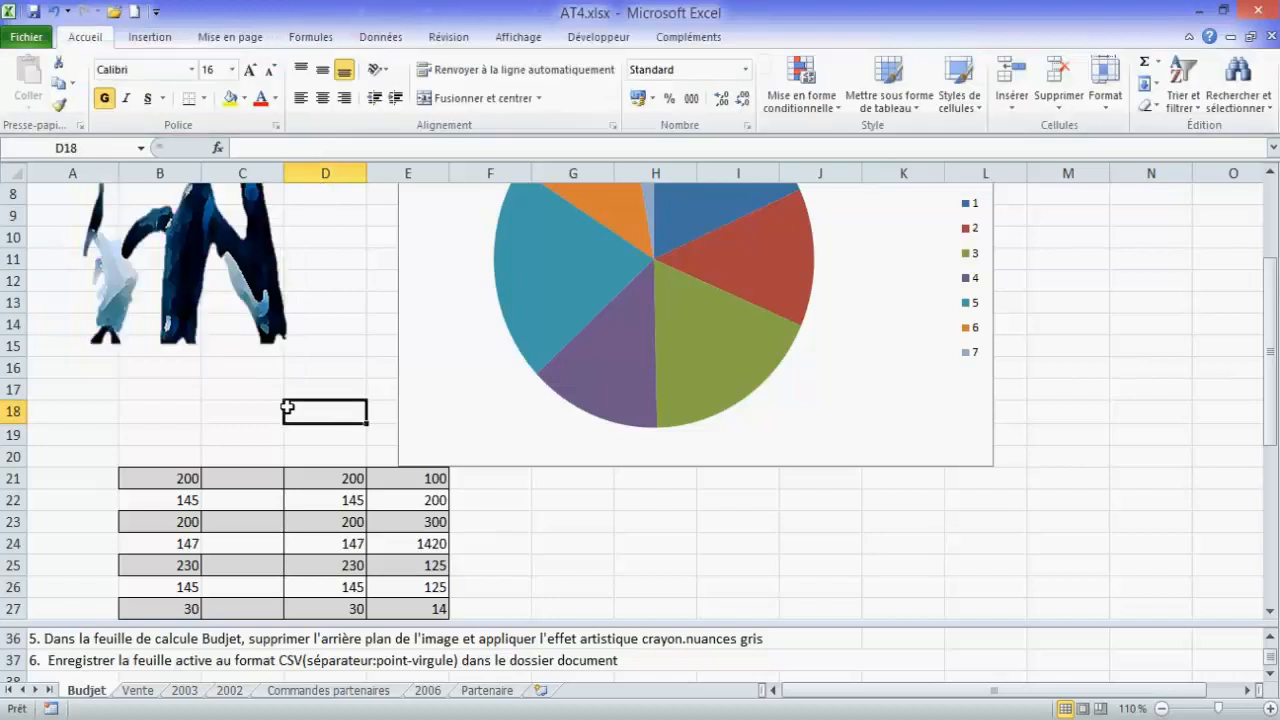
Preview the artistic effects available for the penguin image.
left_click(210, 256)
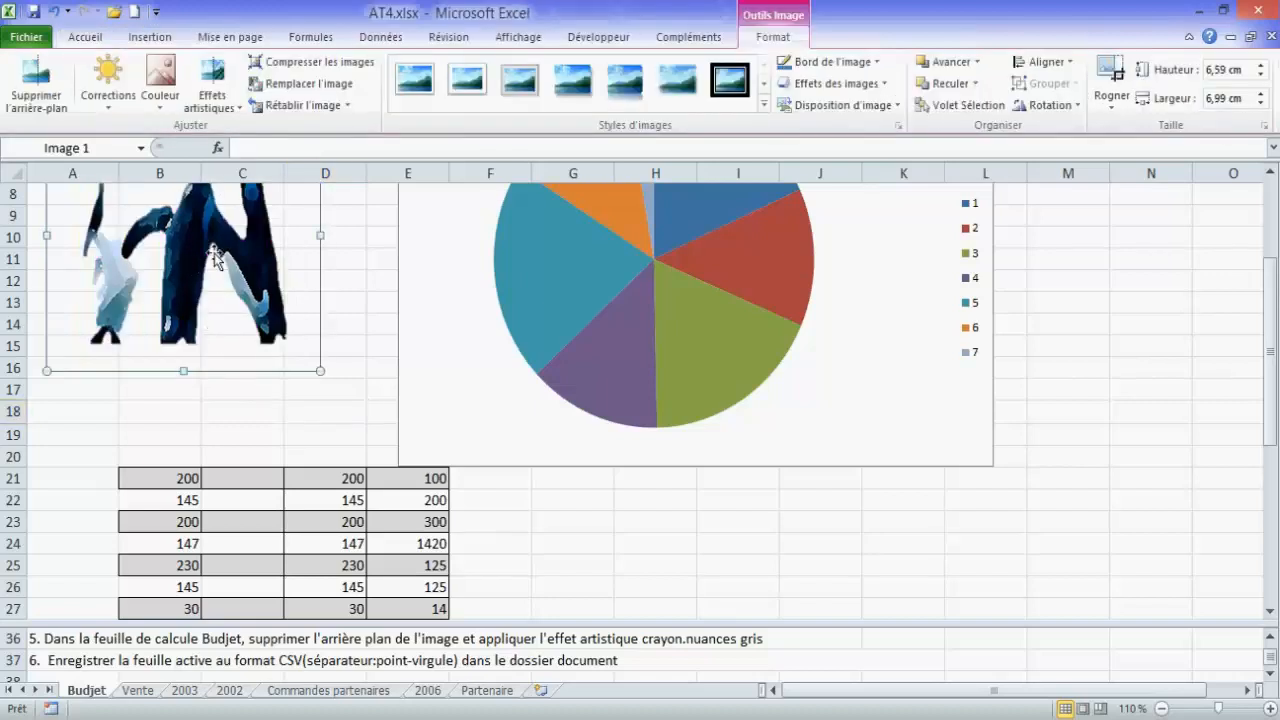
left_click(238, 107)
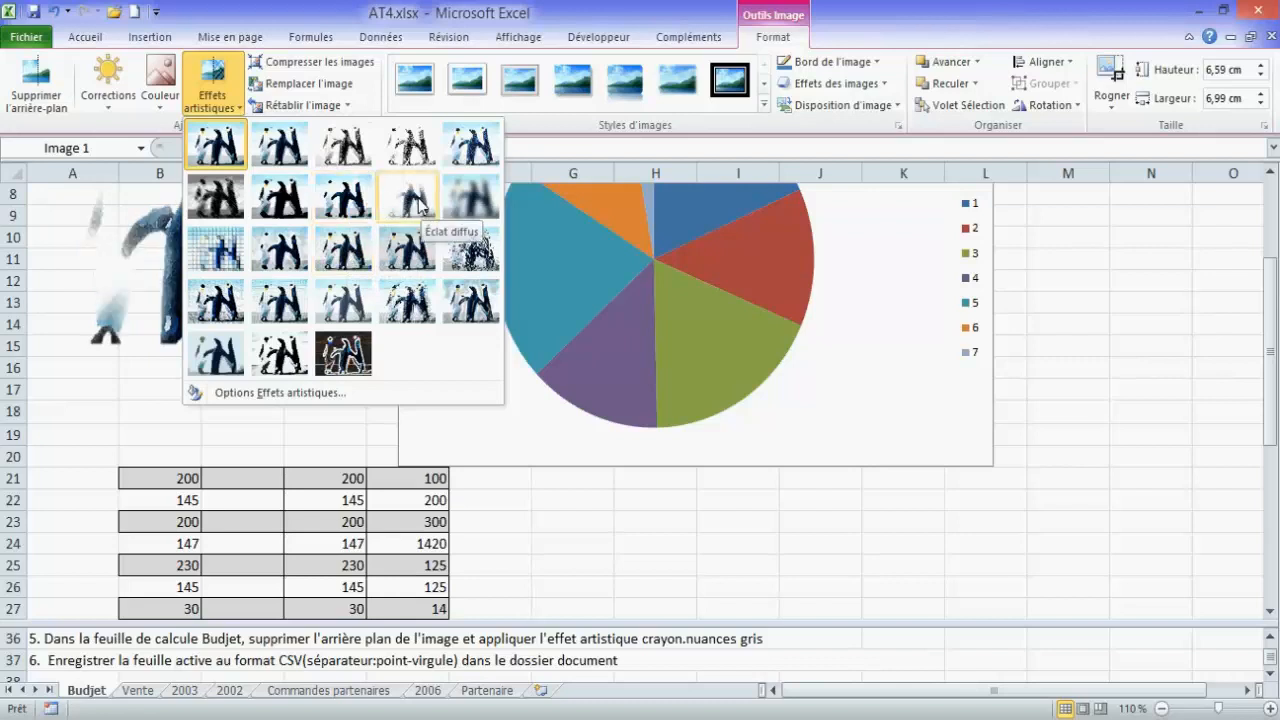
left_click(177, 422)
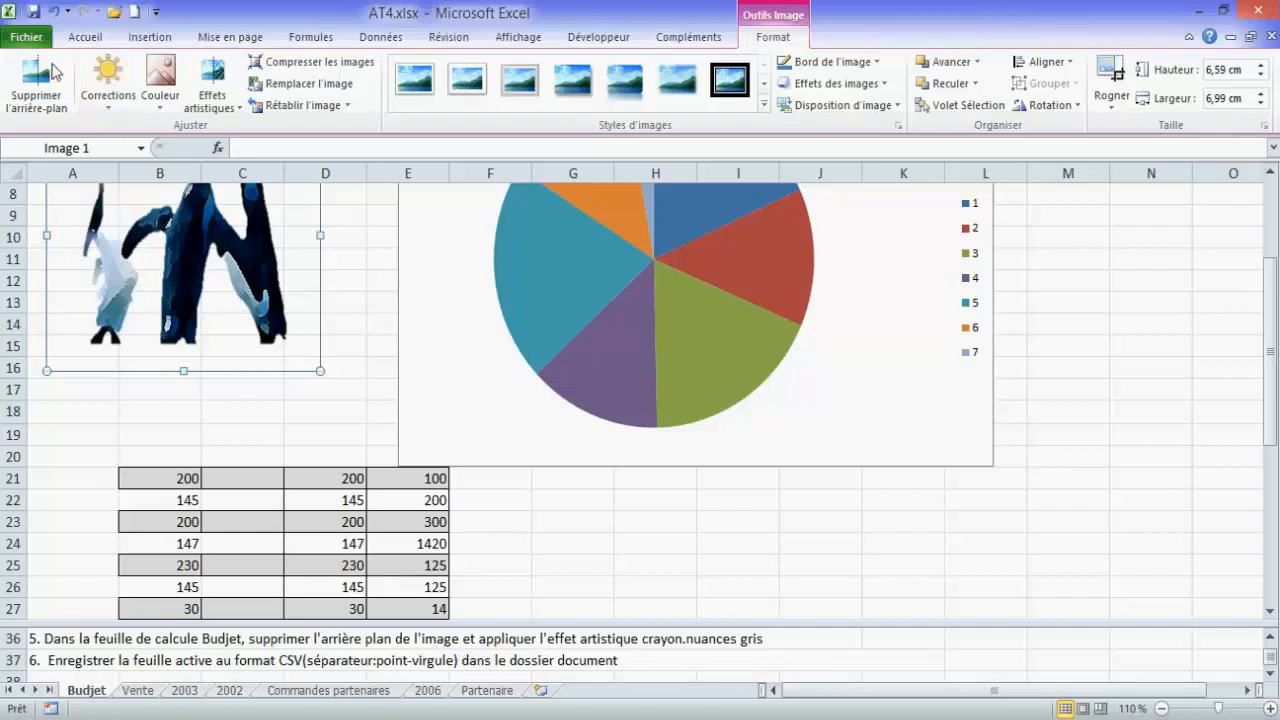
Prepare to save the active Budjet sheet in CSV (séparateur: point-virgule) format in the Documents folder.
left_click(27, 37)
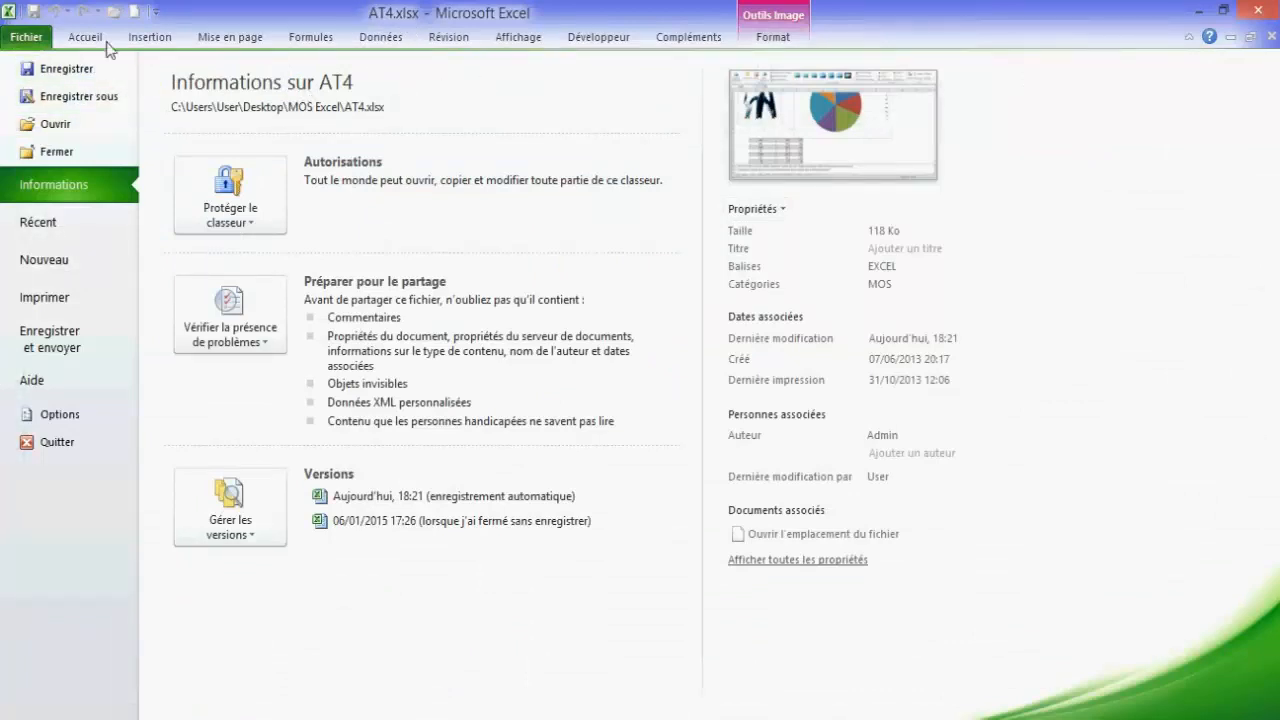
left_click(98, 99)
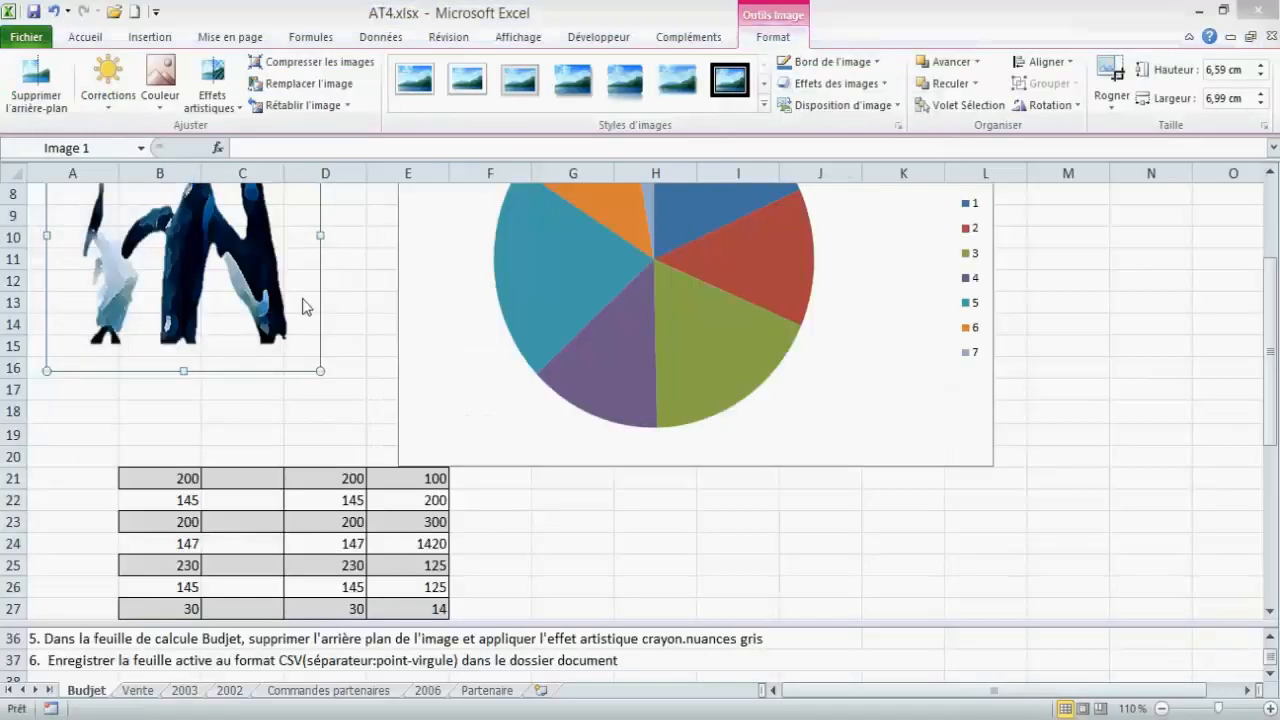
left_click(251, 363)
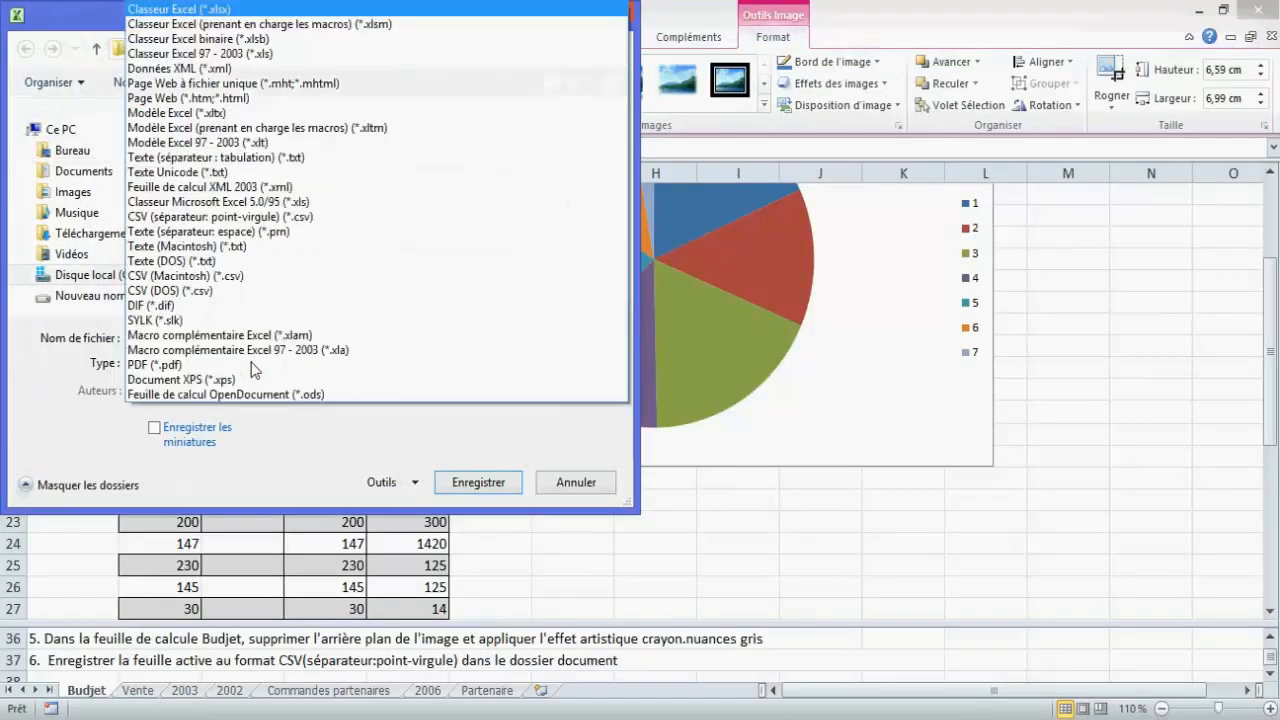
left_click(232, 220)
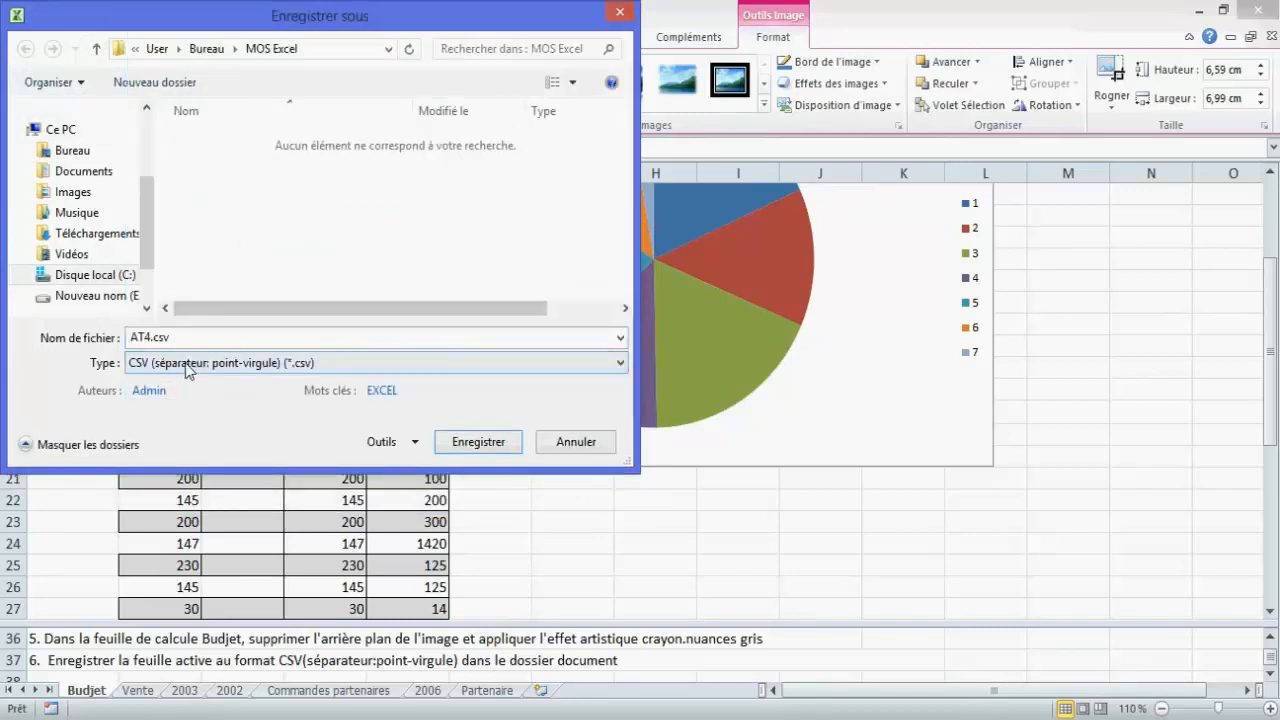
left_click(100, 177)
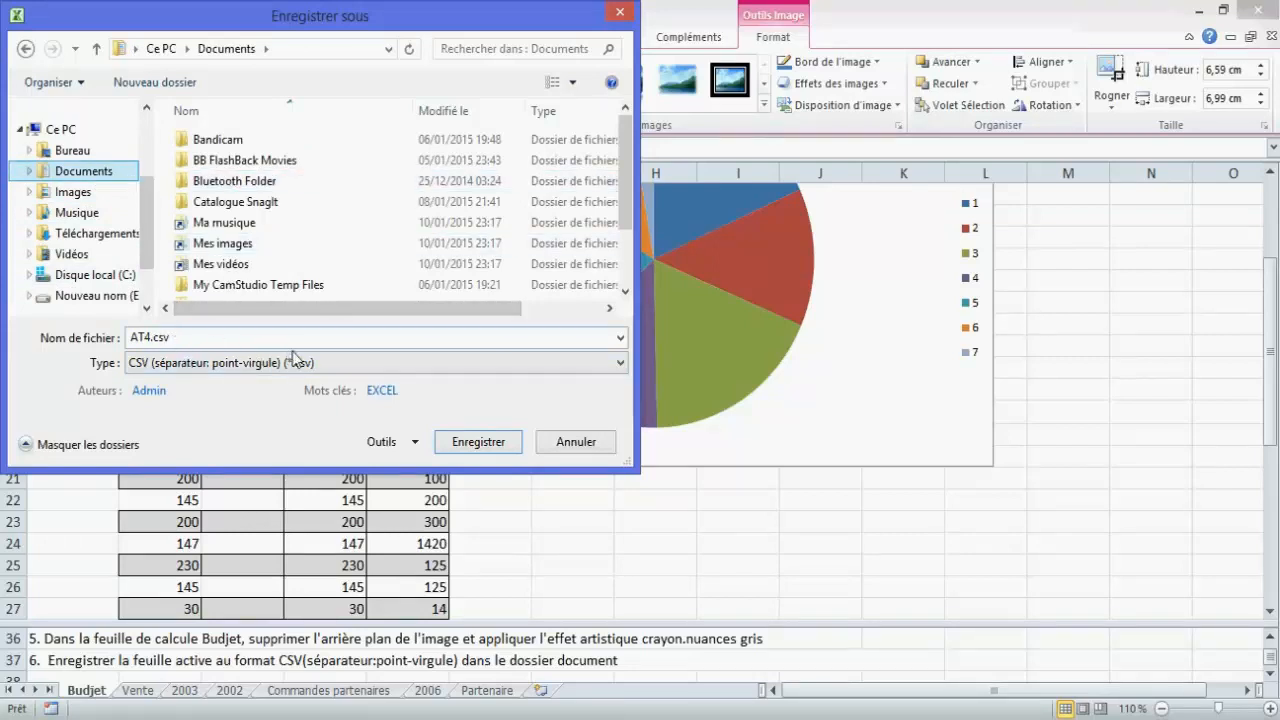
Try to save the sheet as AT4.csv in Documents, replacing the existing file.
left_click(480, 452)
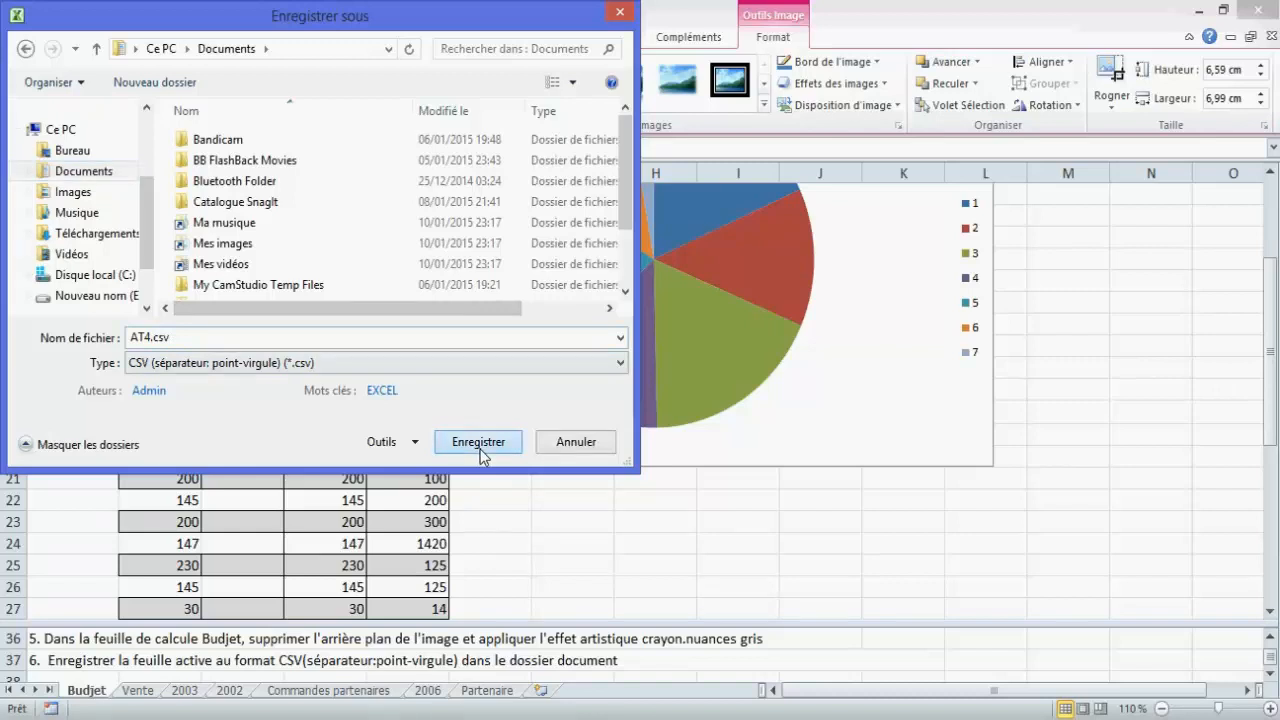
left_click(414, 443)
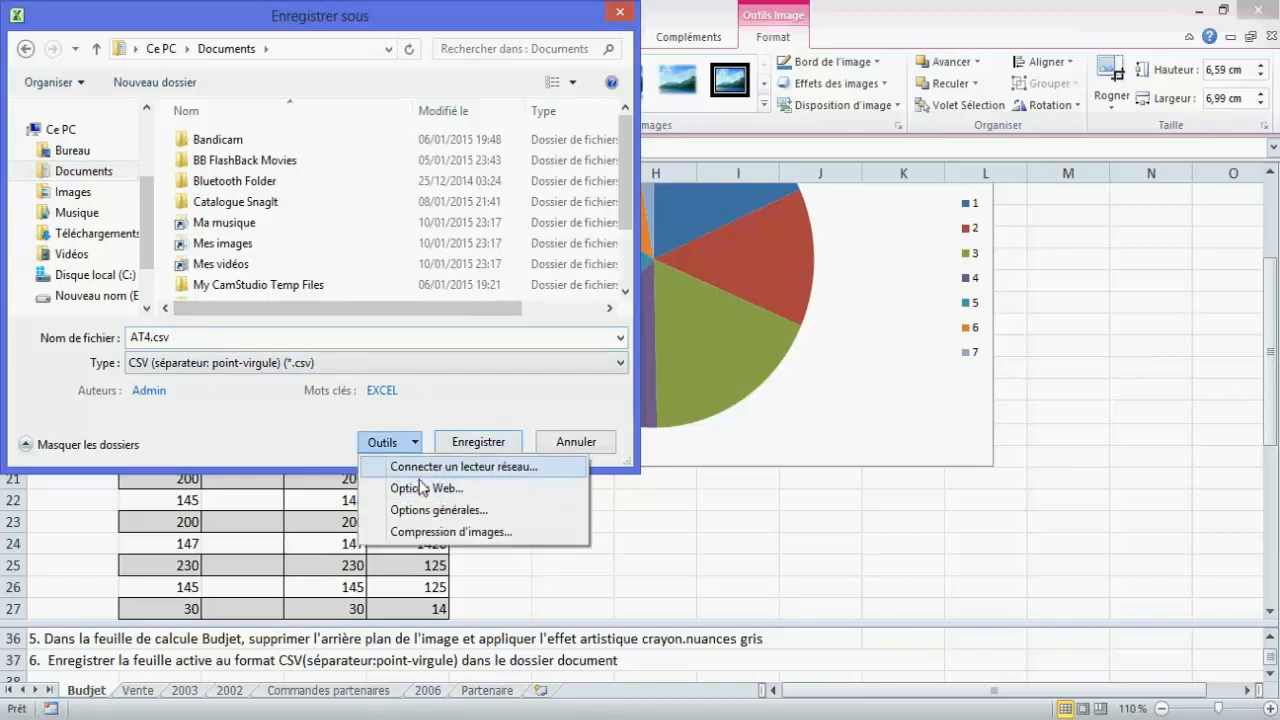
left_click(382, 442)
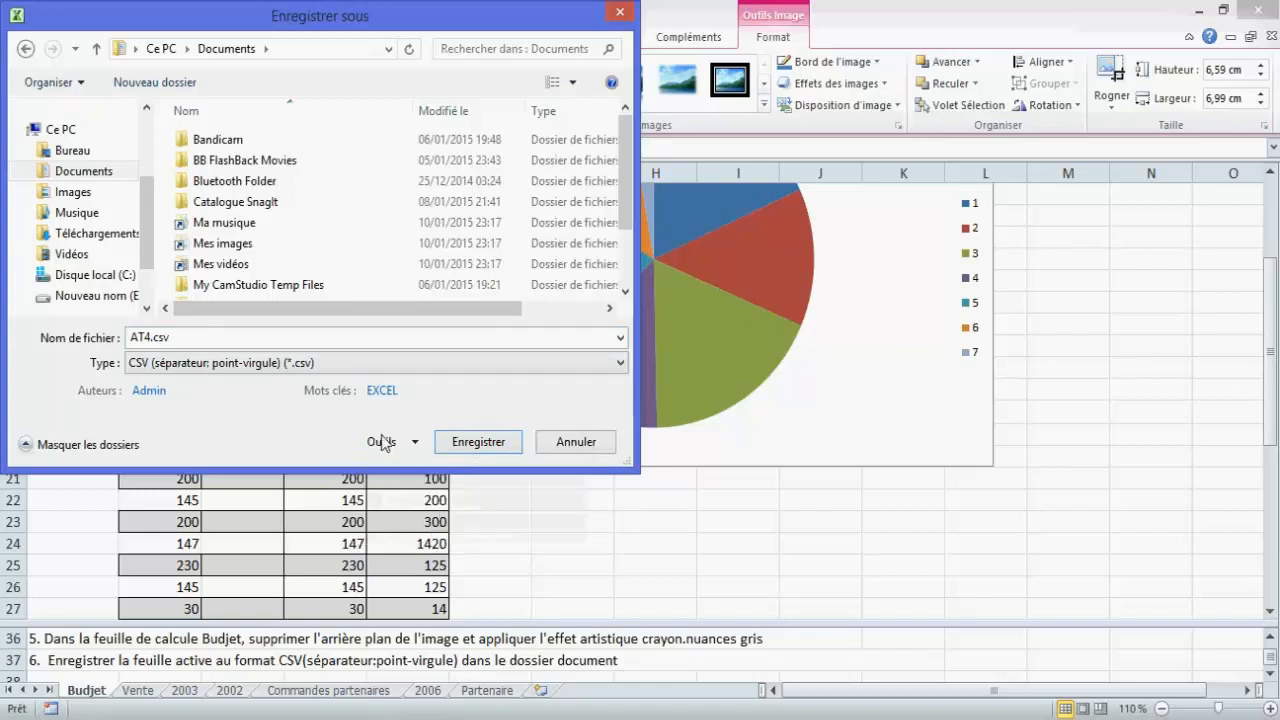
left_click(478, 442)
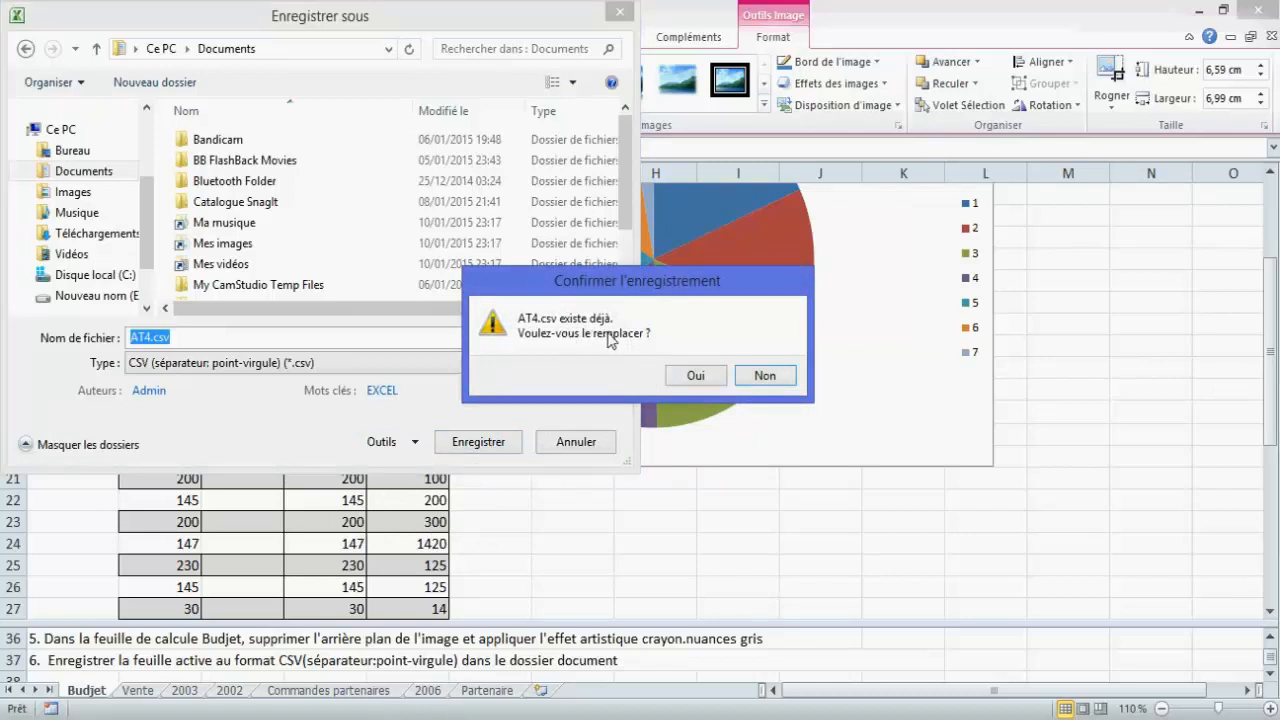
left_click(695, 378)
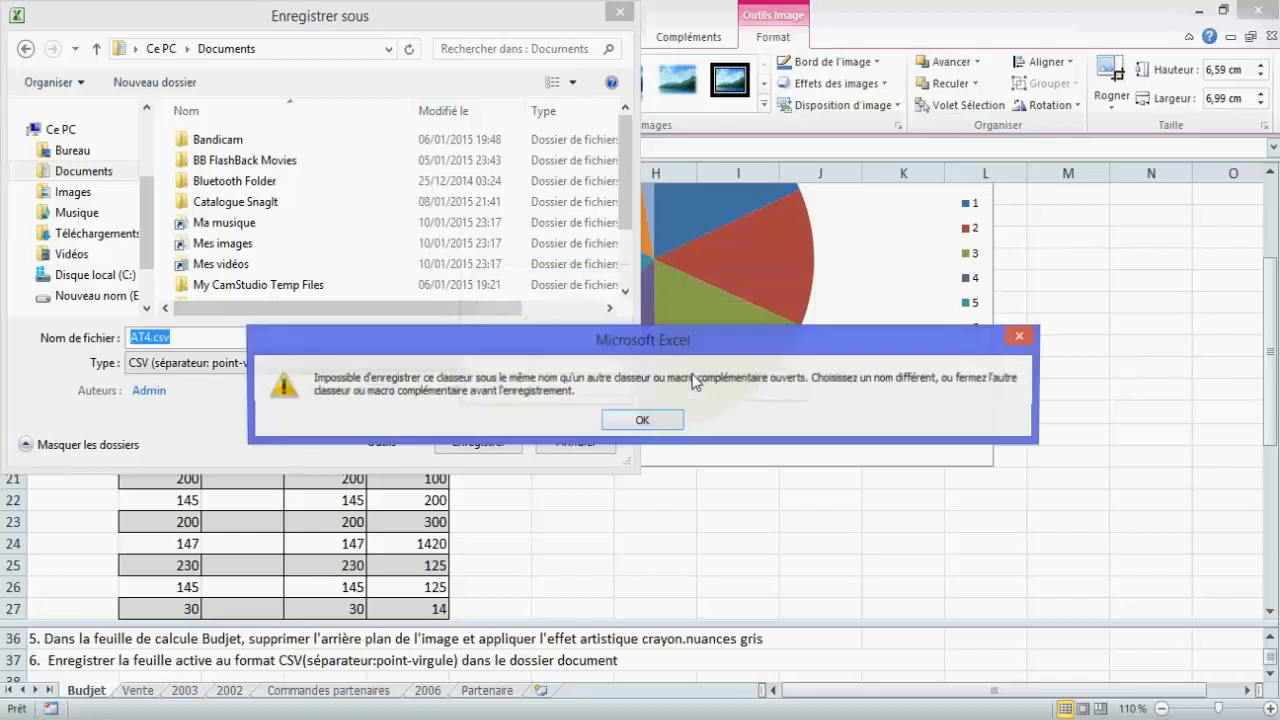
left_click(641, 420)
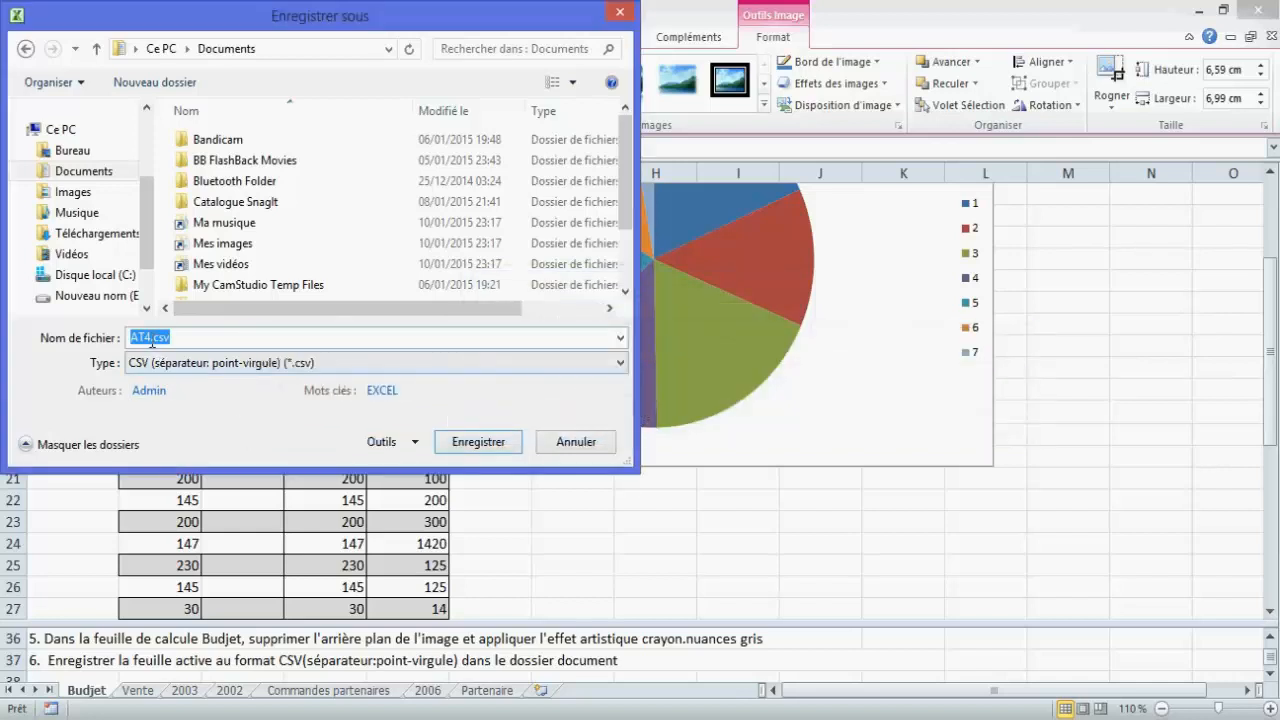
Change the file name to AT42.csv and save only the active sheet in CSV format.
left_click(149, 338)
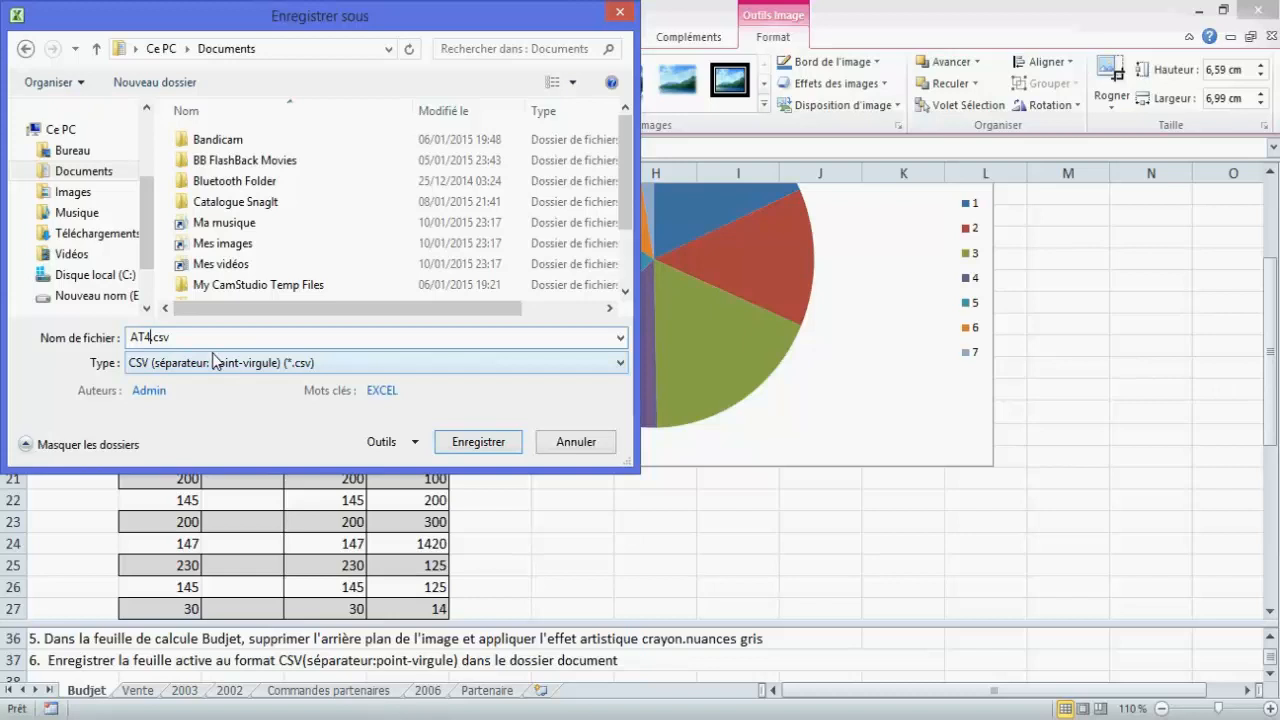
type("2")
left_click(499, 450)
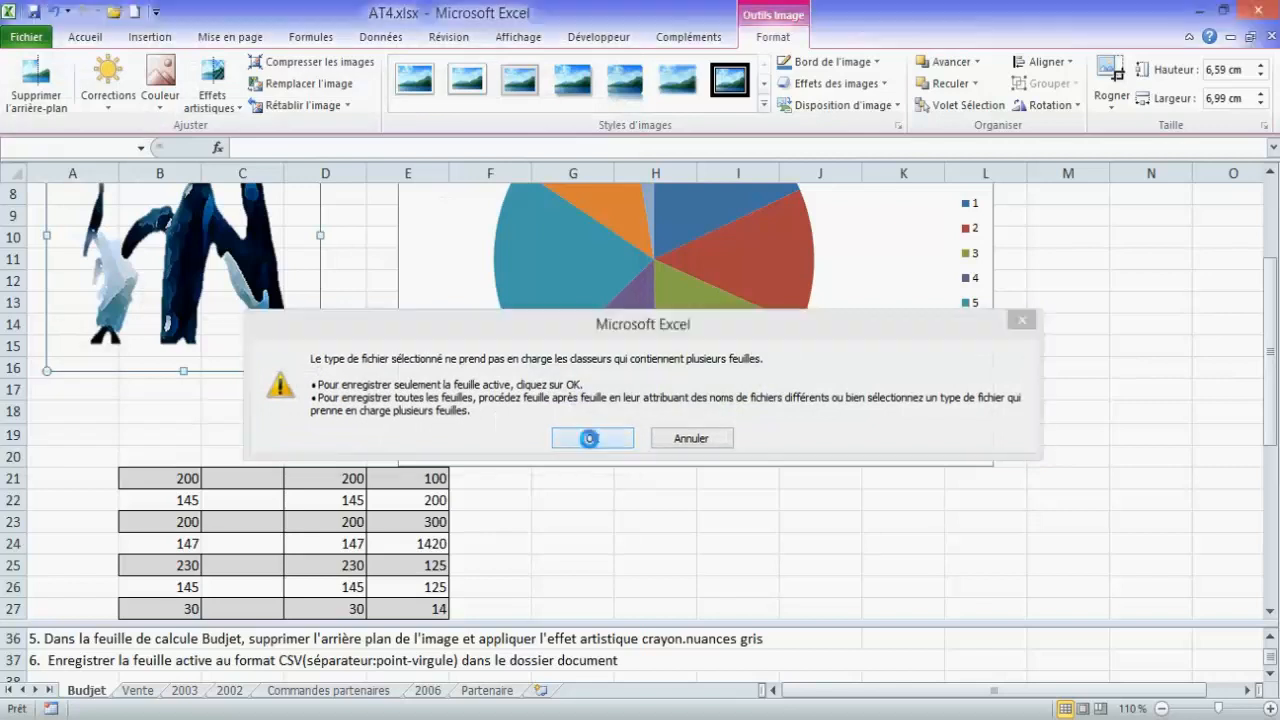
left_click(590, 438)
left_click(524, 440)
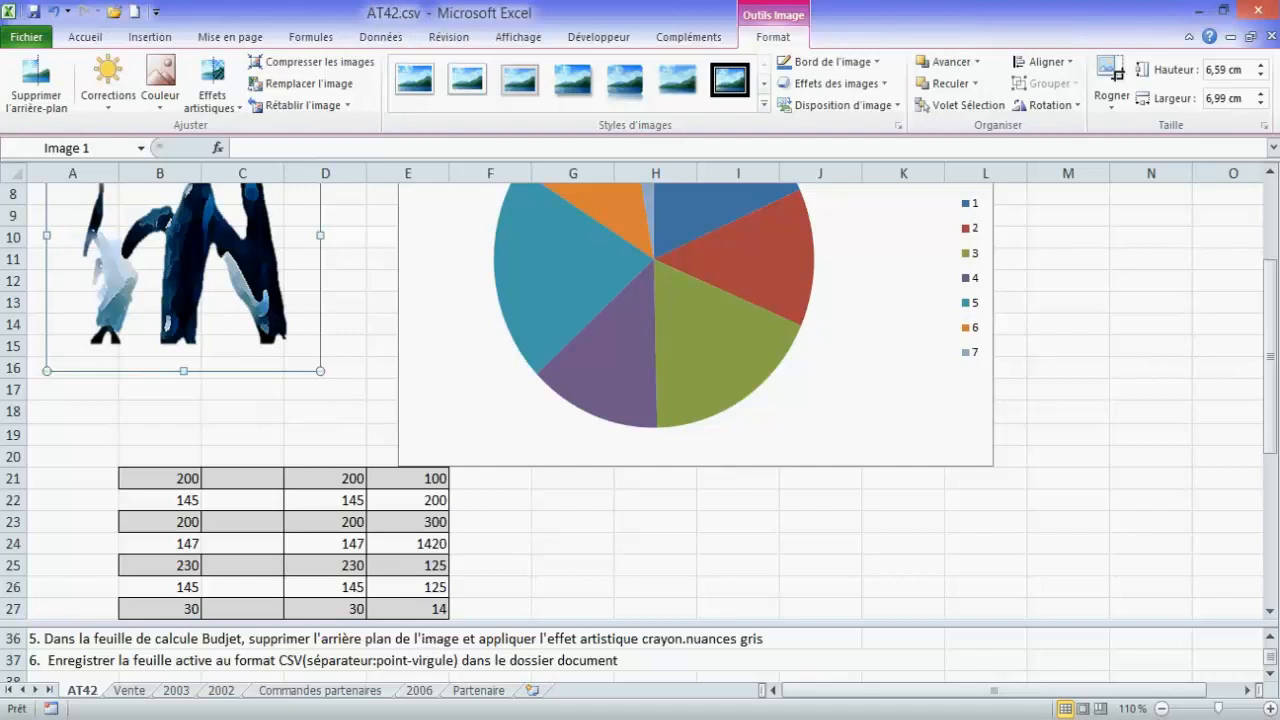
Open the AT4.xlsx workbook from the MOS Excel folder on the Desktop (Bureau).
mouse_move(424, 719)
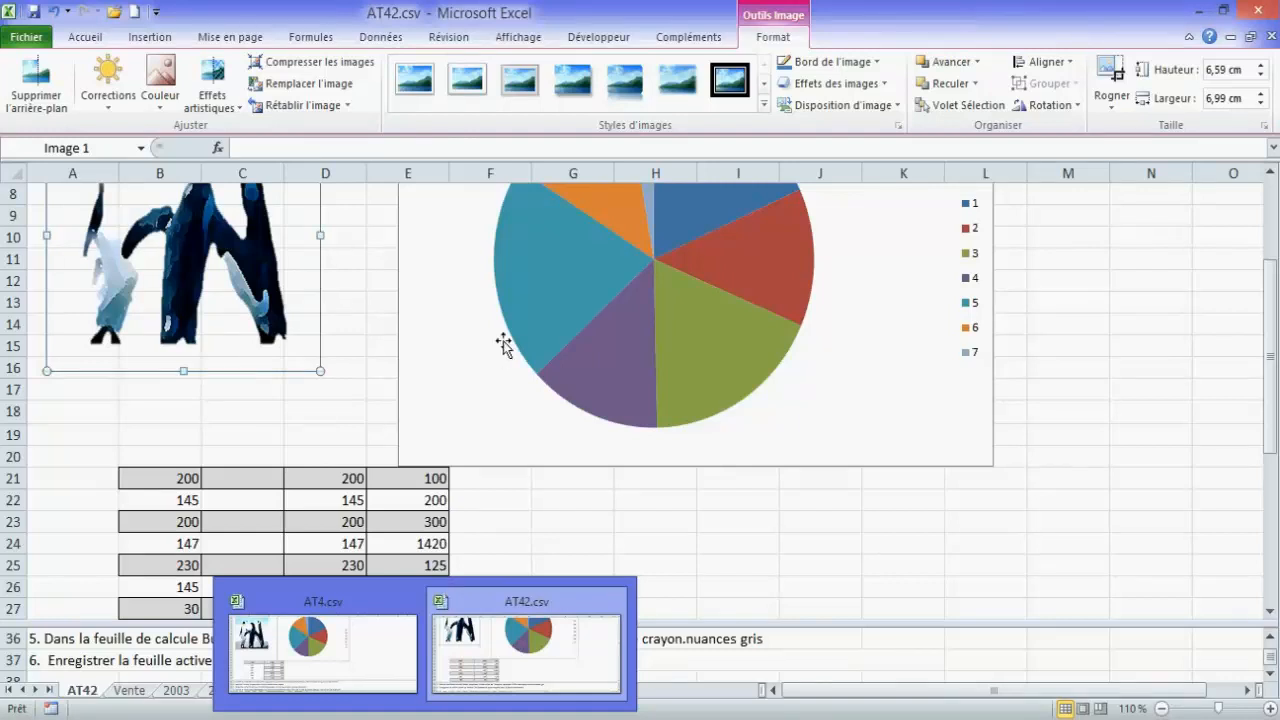
left_click(385, 302)
left_click(28, 38)
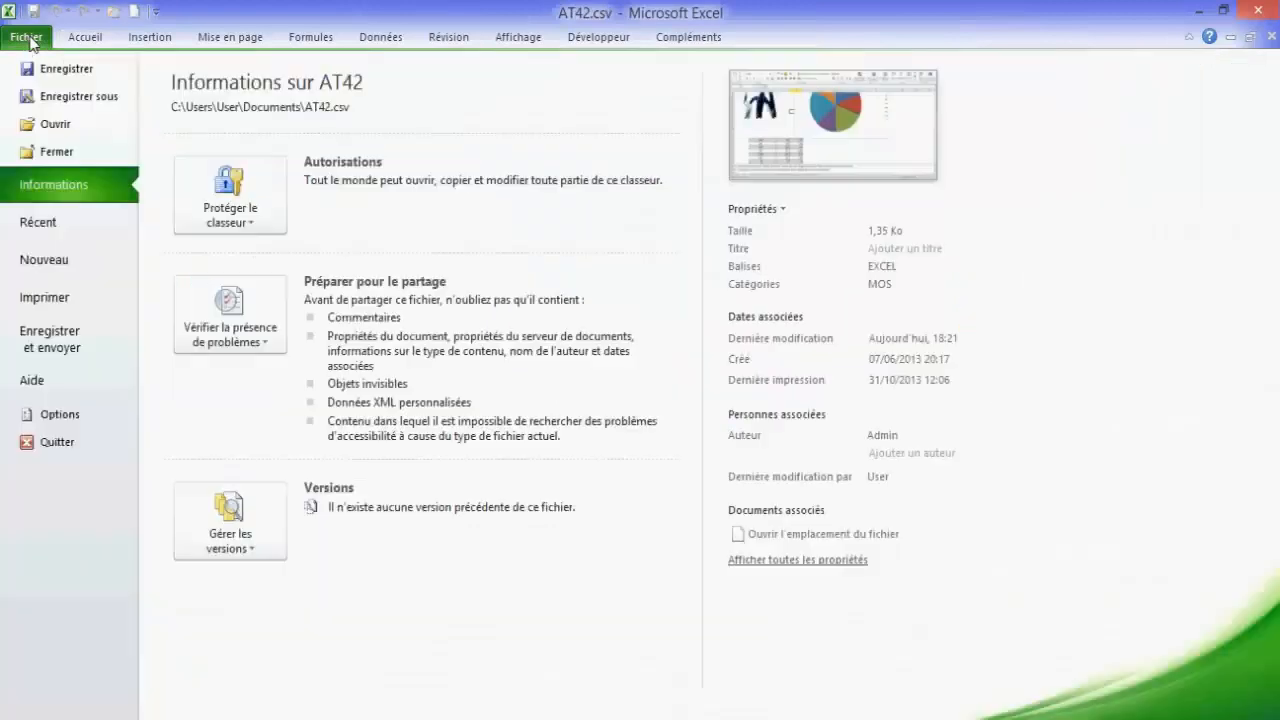
left_click(55, 125)
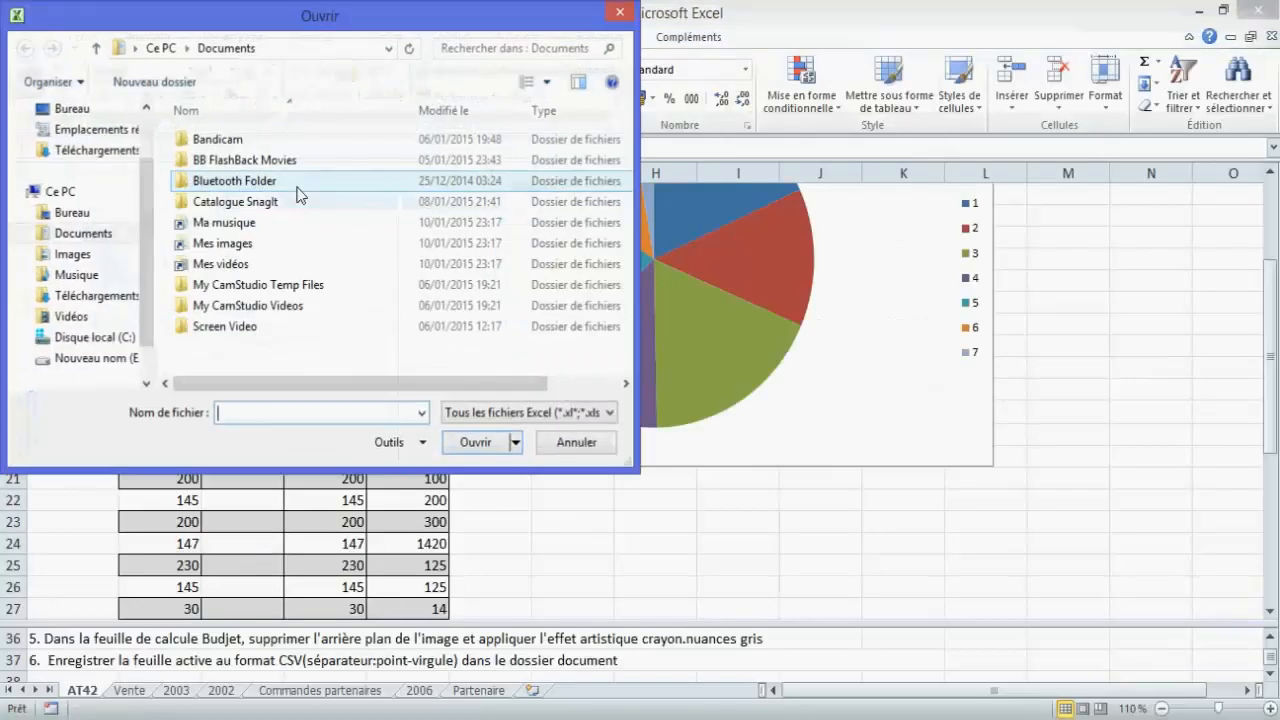
left_click(74, 109)
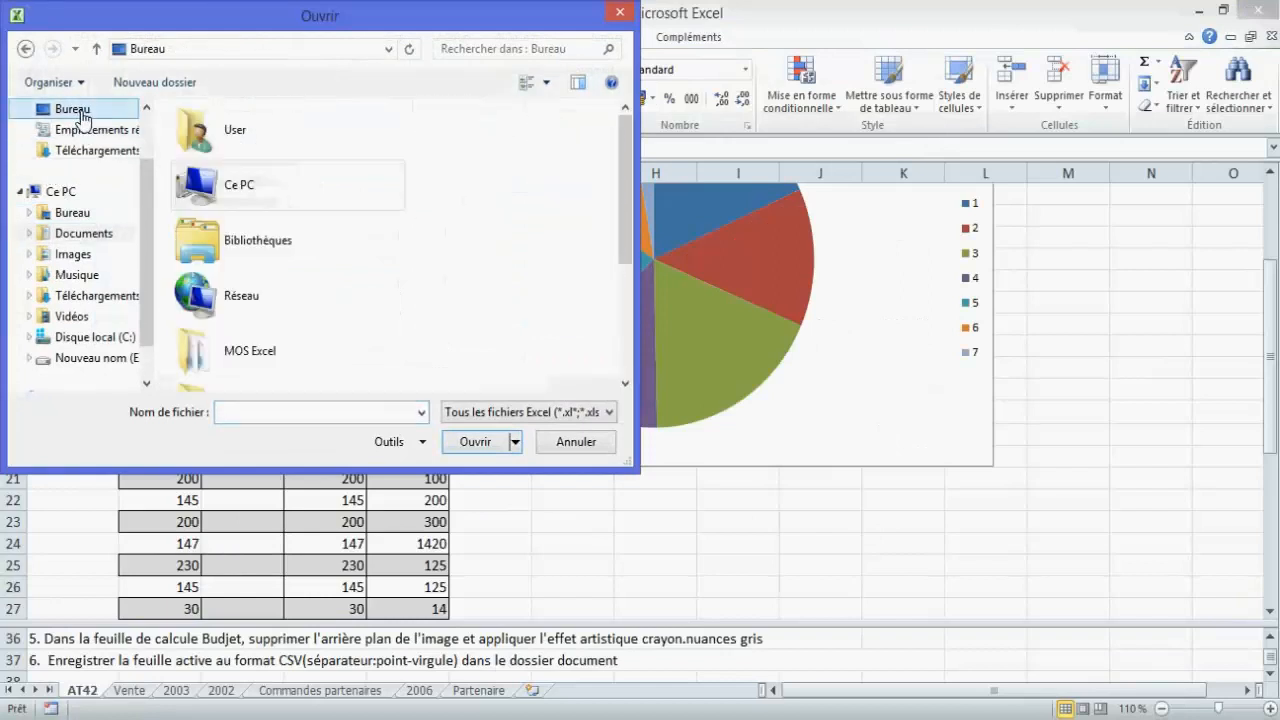
double_click(255, 350)
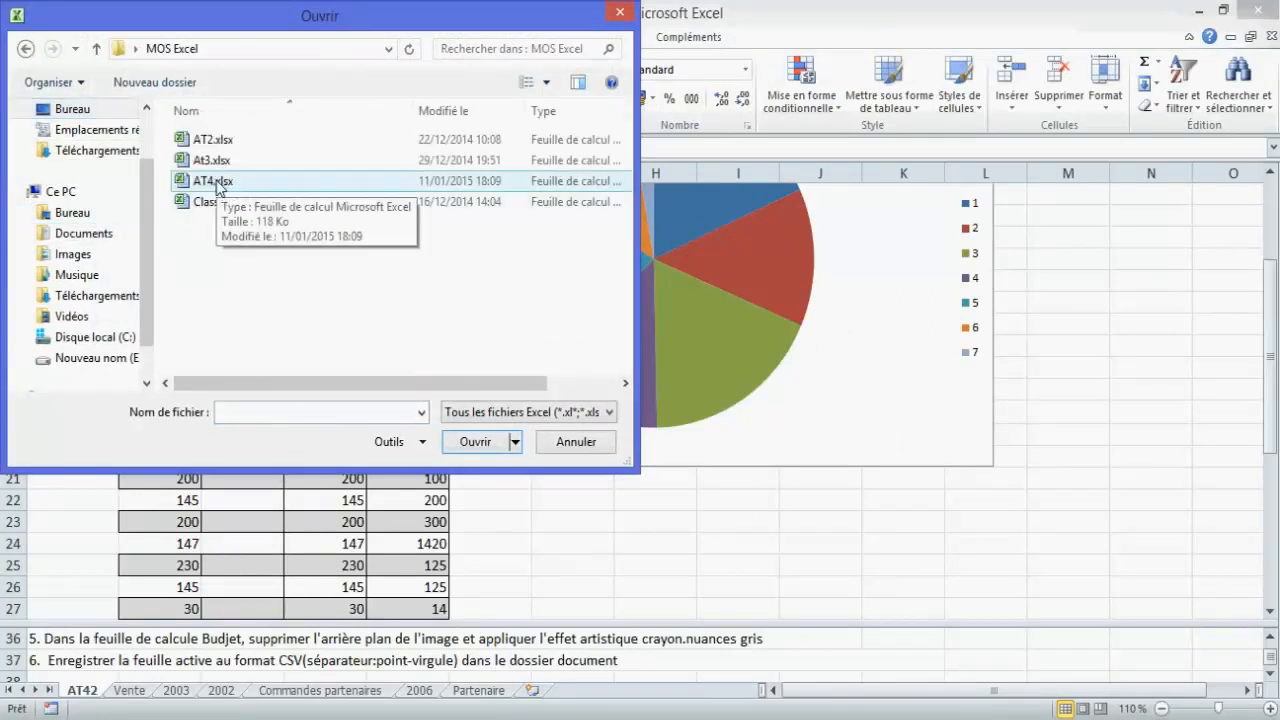
left_click(218, 181)
left_click(466, 441)
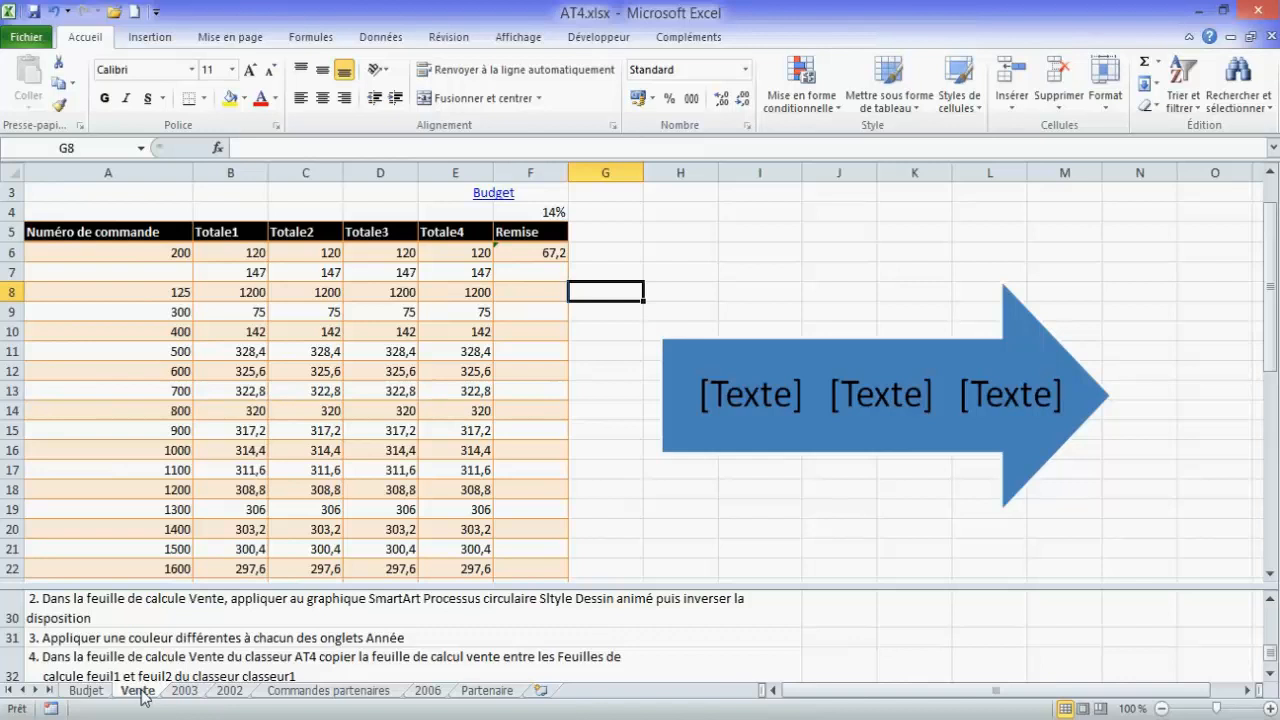
Set the zoom of the Vente sheet to 50% in Normal view.
left_click(1271, 602)
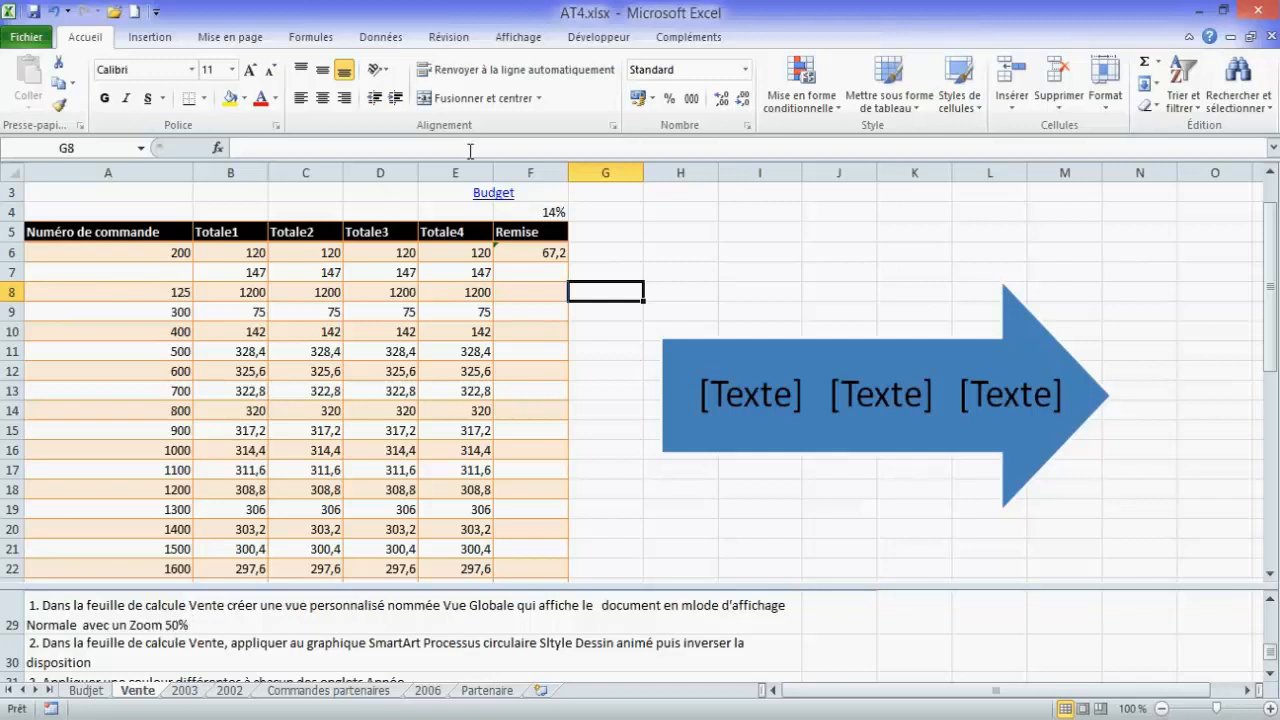
left_click(507, 38)
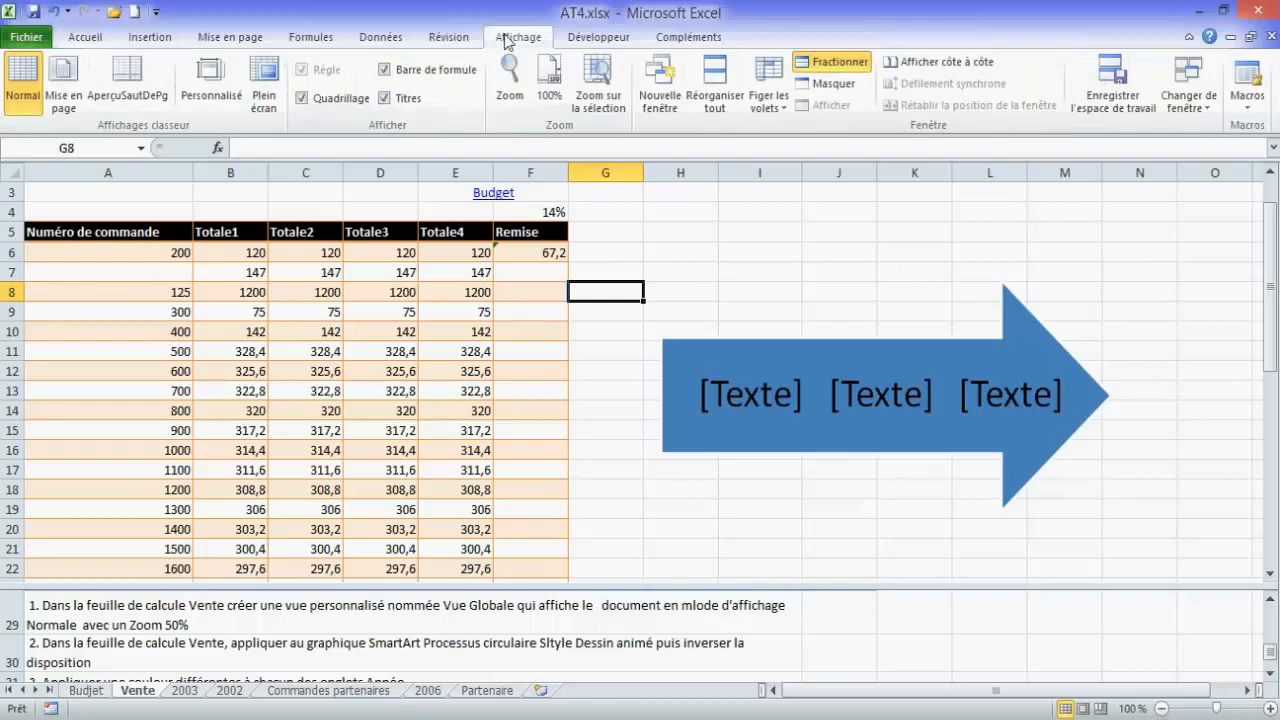
left_click(515, 95)
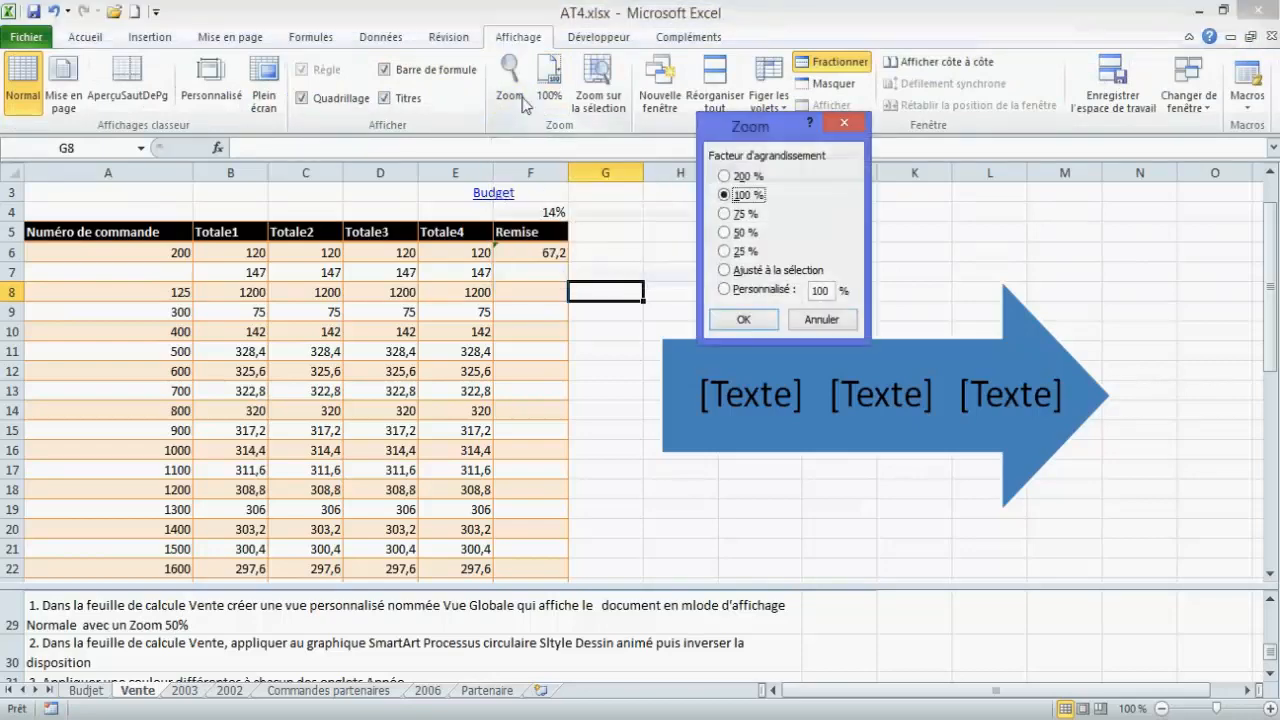
left_click(737, 233)
left_click(741, 319)
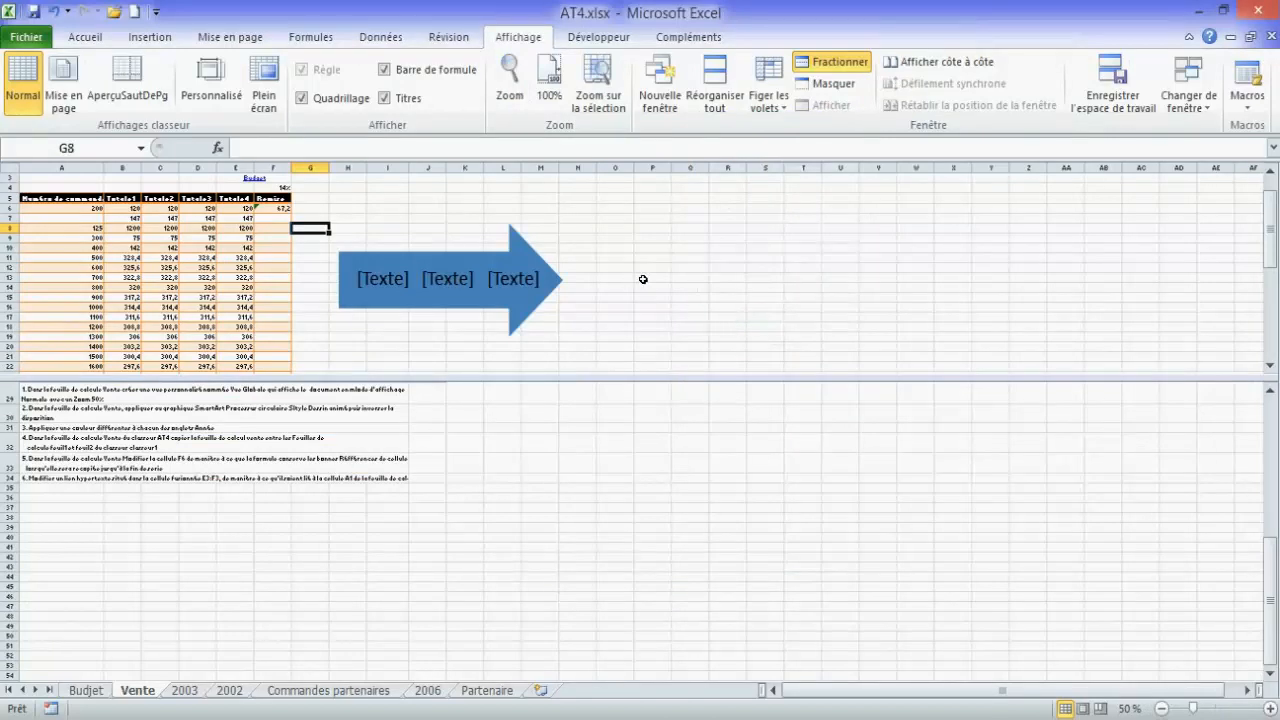
Add a custom view named Vue Globale, including print settings and hidden row, column and filter settings.
left_click(214, 100)
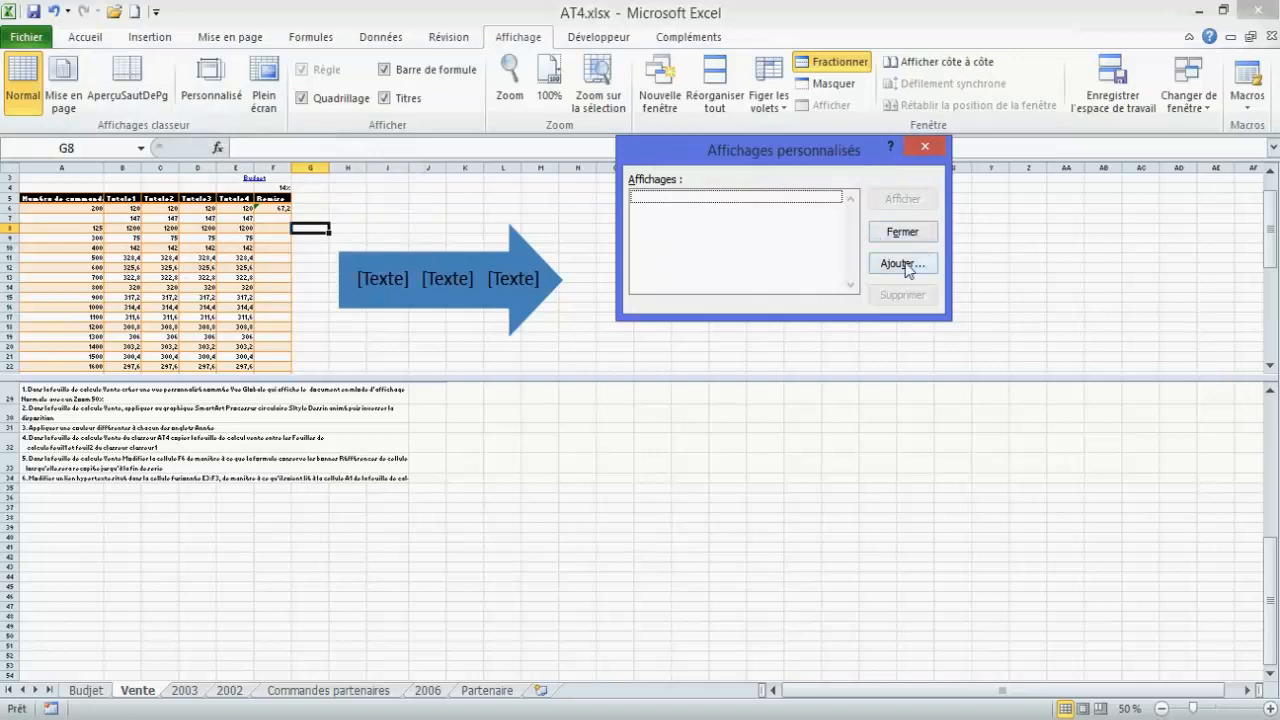
left_click(900, 264)
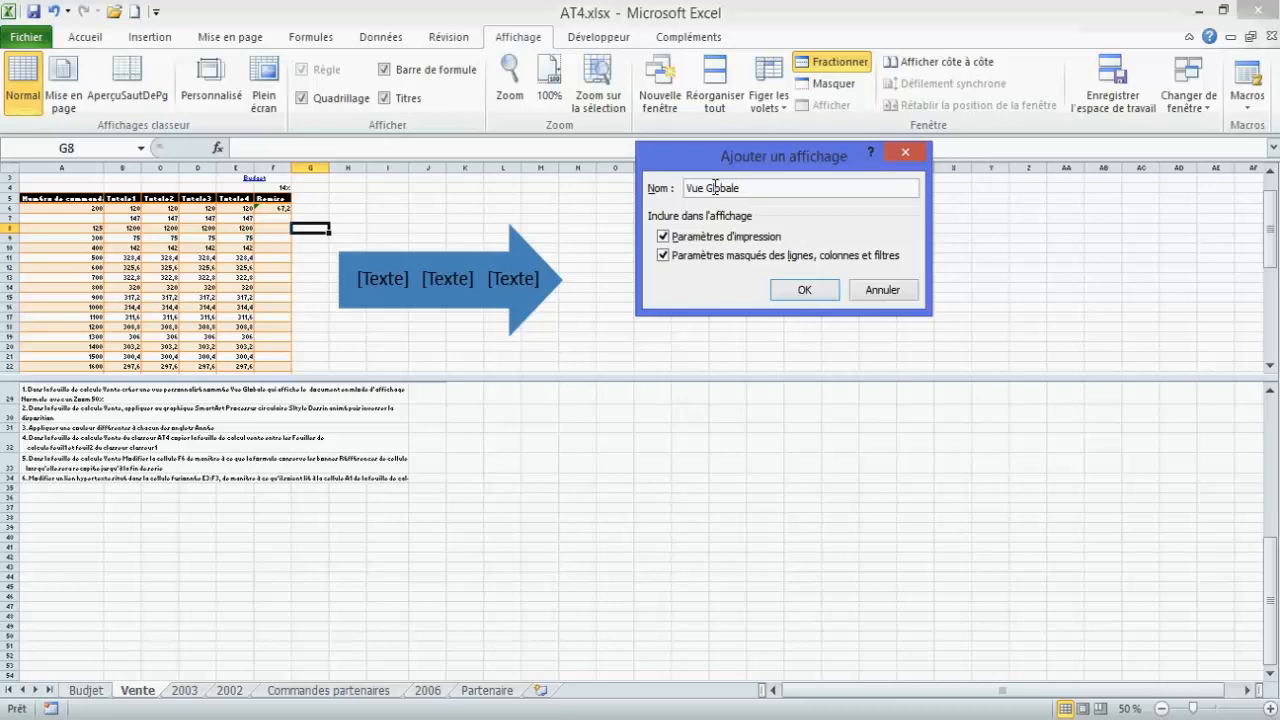
left_click(806, 289)
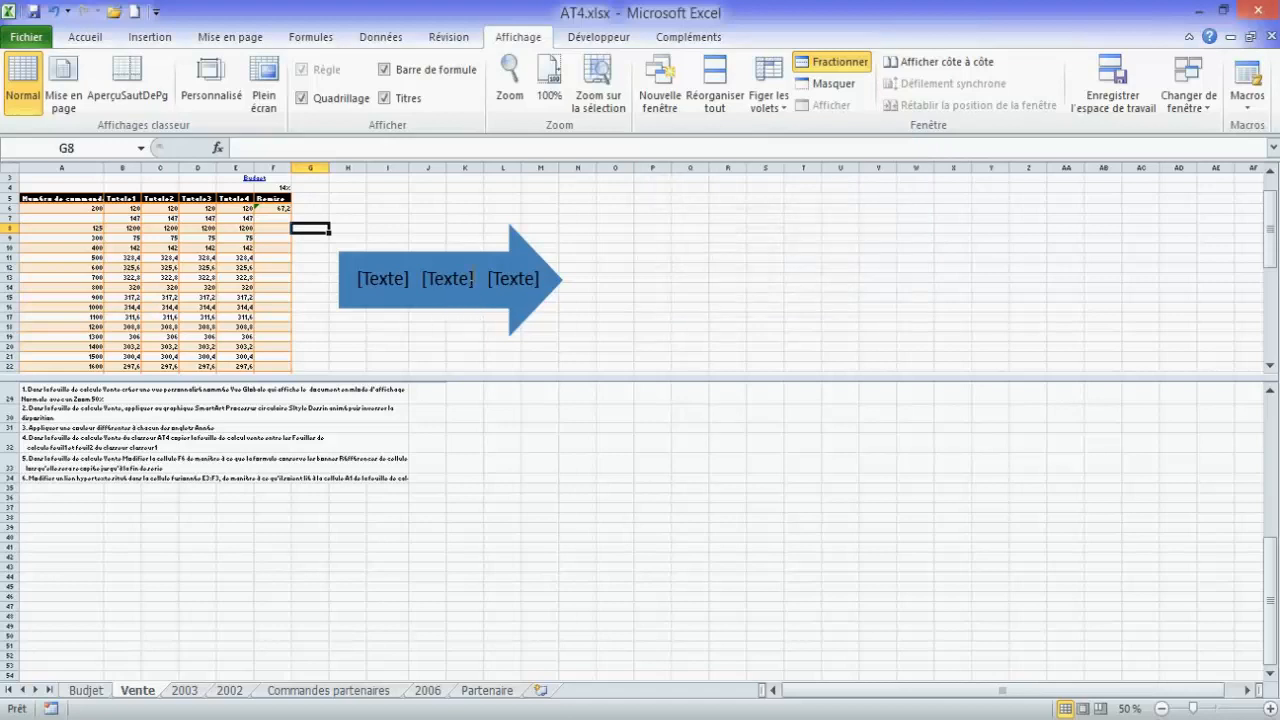
Set the Vente sheet's zoom back to 100% and increase it to 110%.
left_click(514, 101)
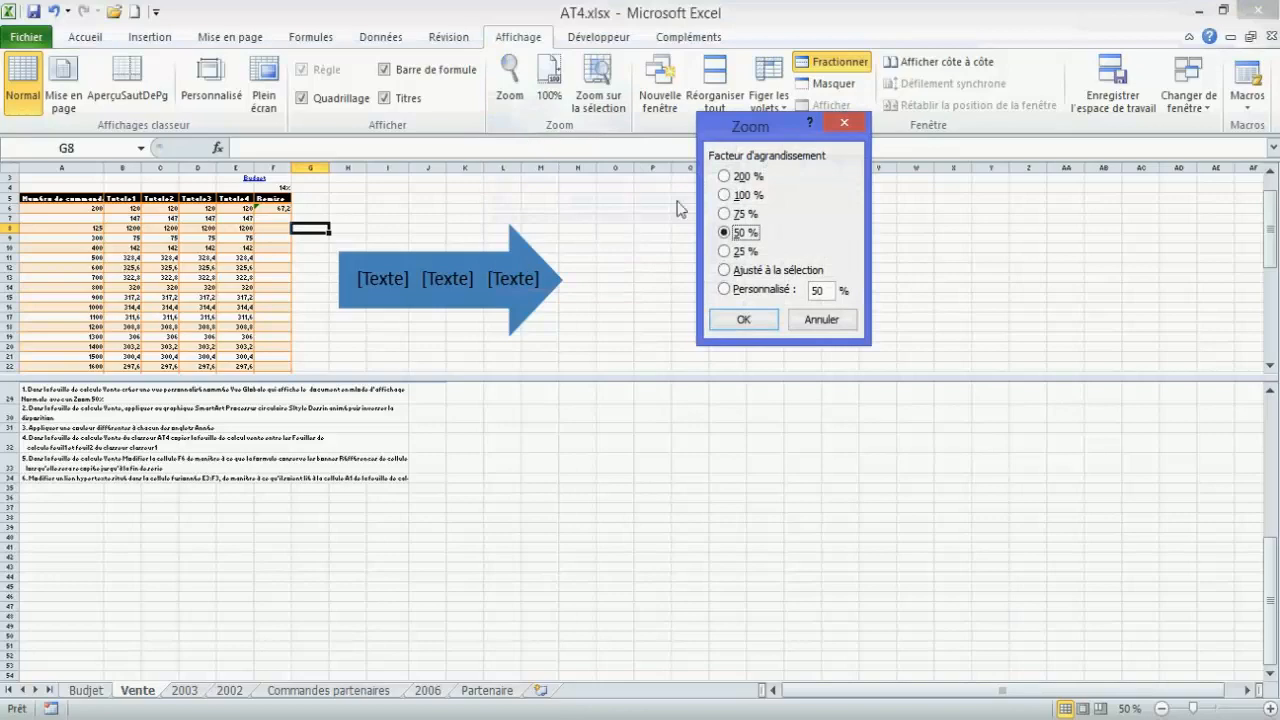
left_click(724, 195)
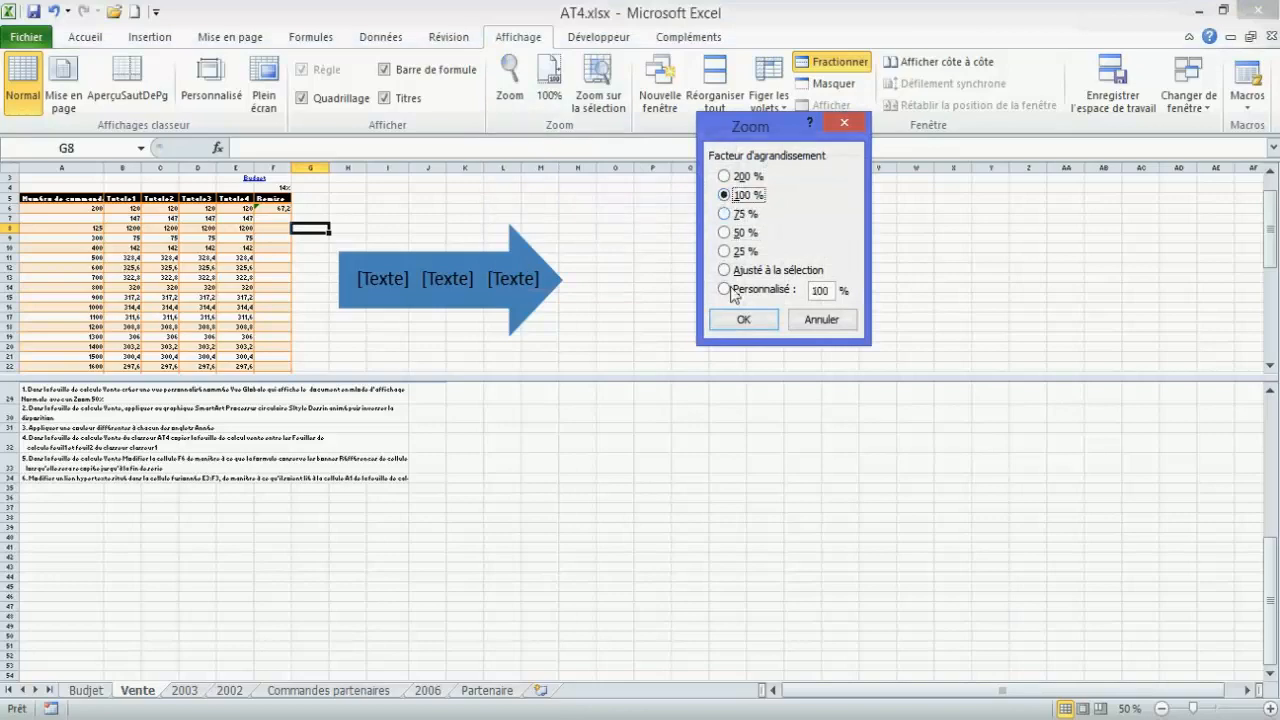
left_click(740, 318)
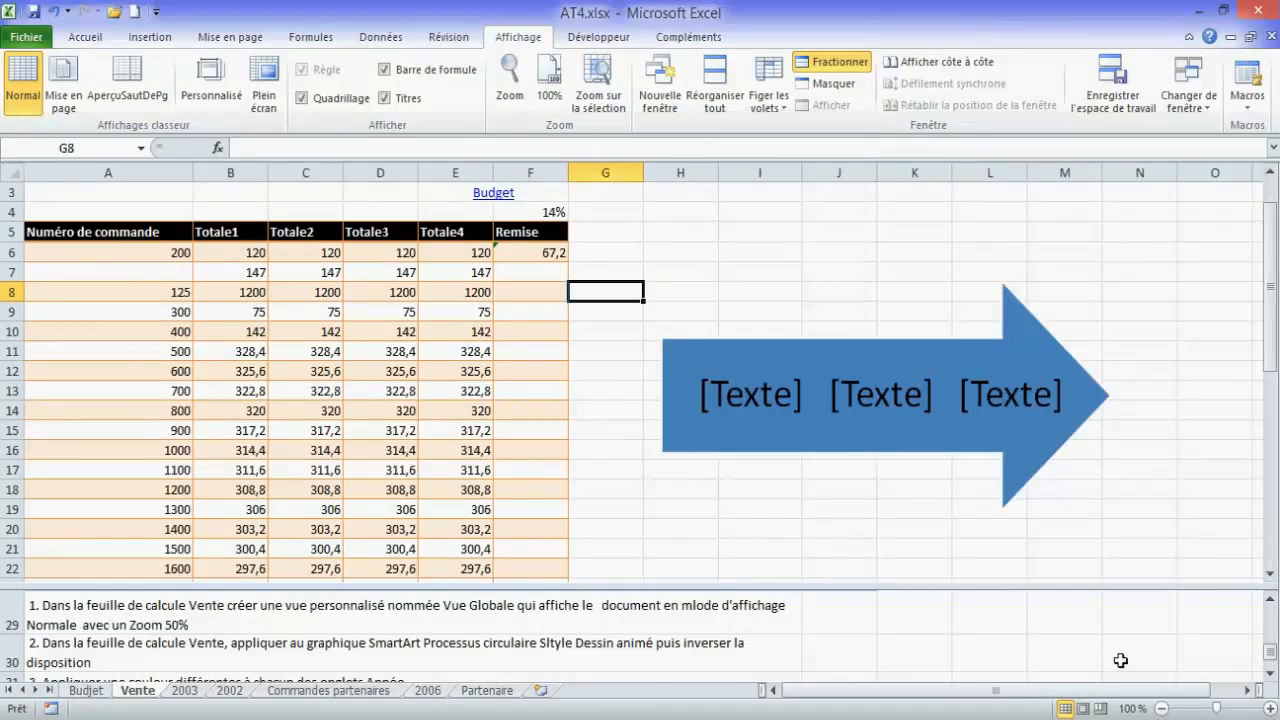
left_click(1268, 708)
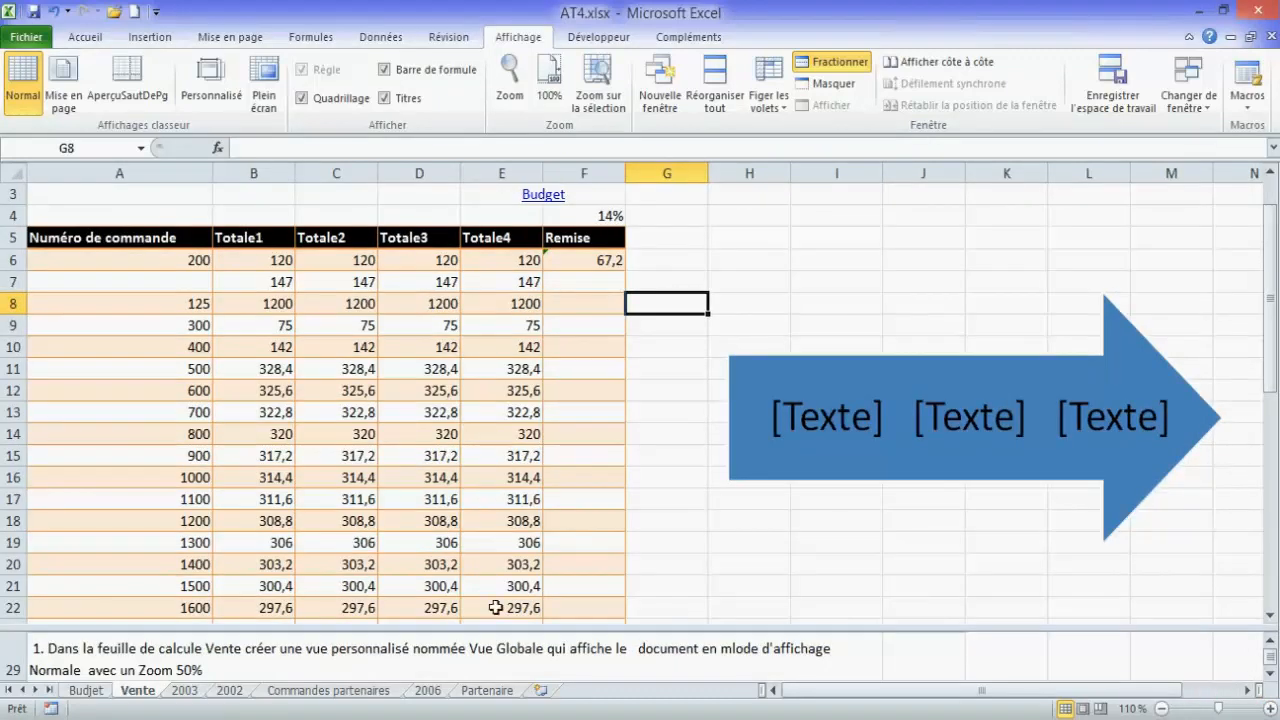
Change the layout of the SmartArt arrow graphic on the Vente sheet to Processus circulaire.
left_click(1270, 677)
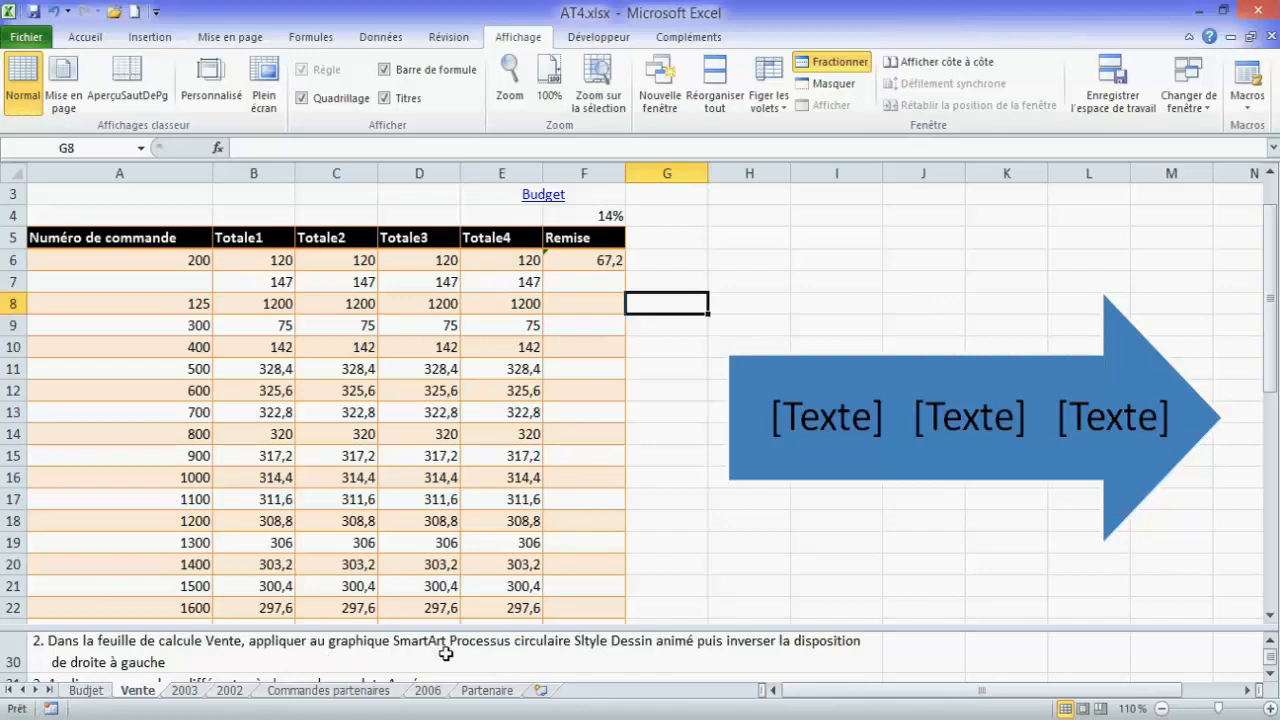
left_click(831, 366)
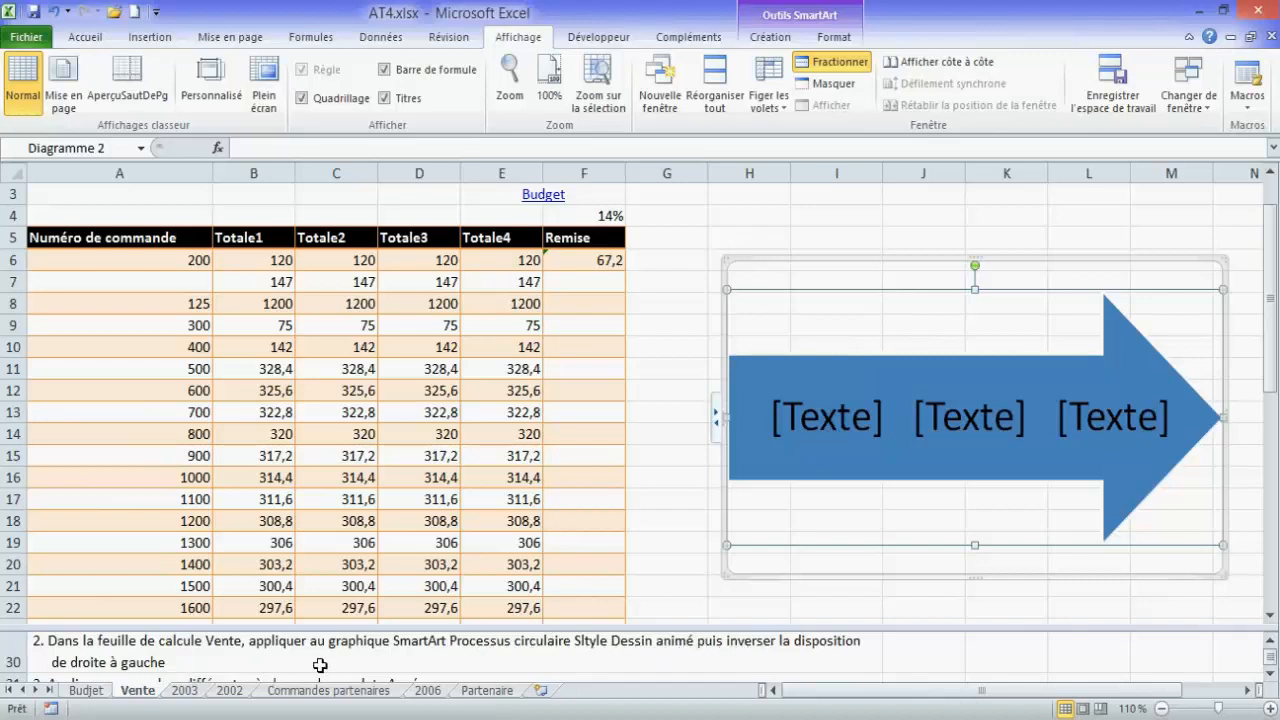
left_click(780, 40)
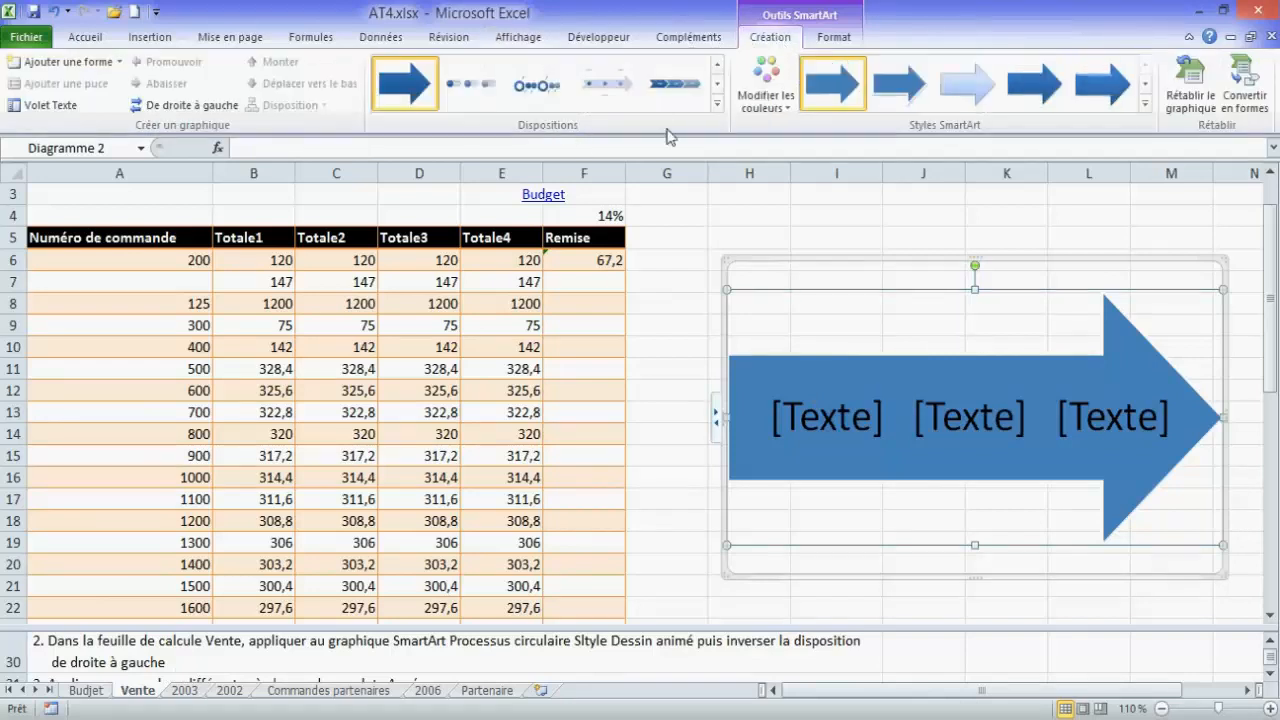
left_click(717, 106)
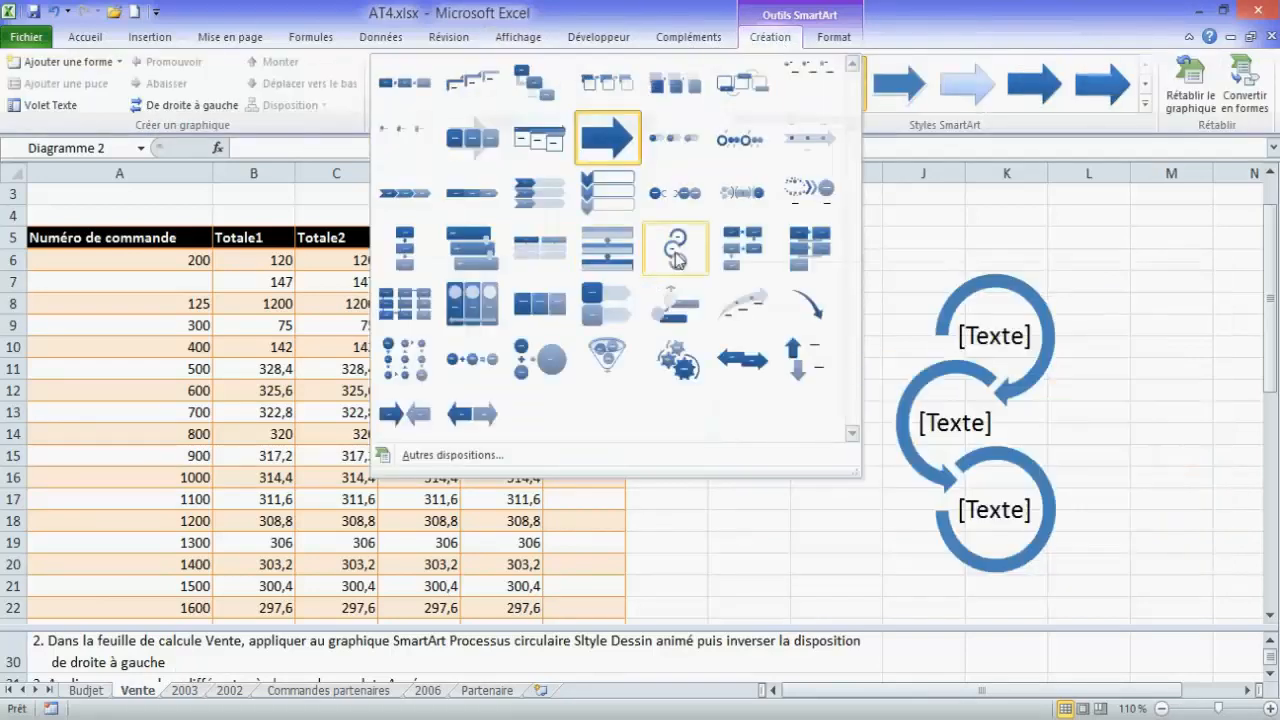
left_click(676, 258)
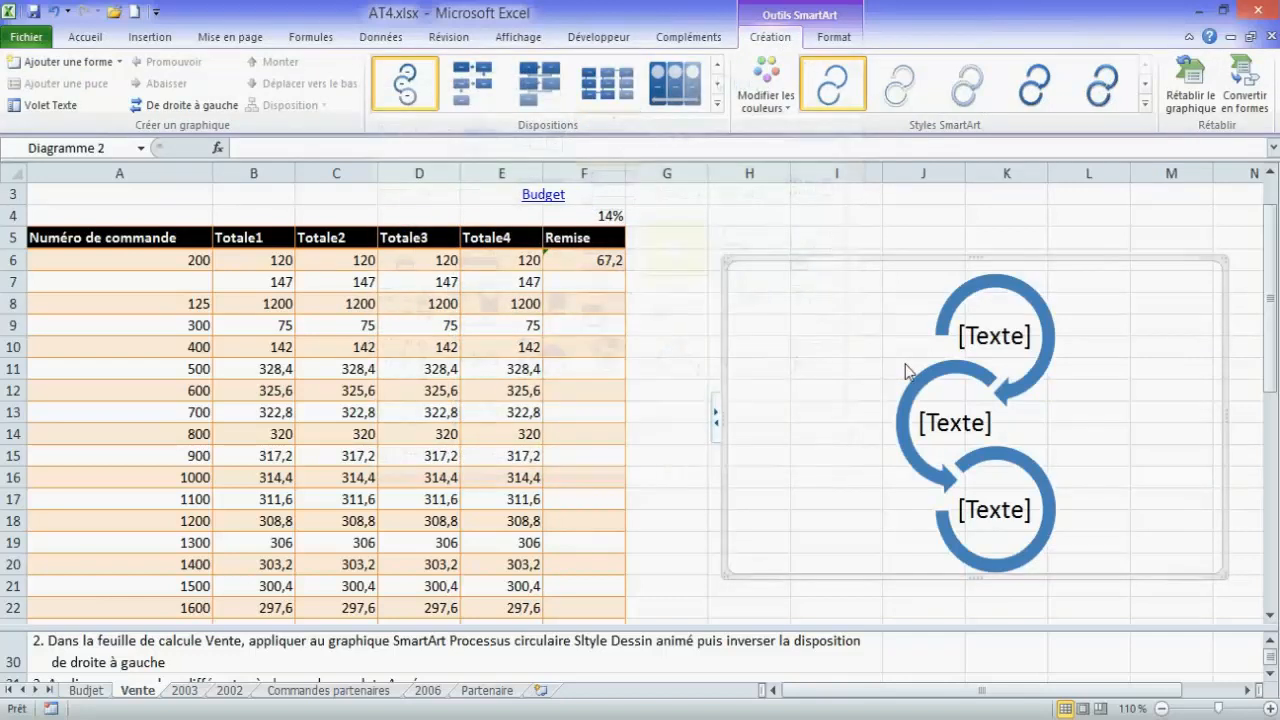
Apply the 3D Dessin animé style to the SmartArt graphic and reverse its layout from right to left.
left_click(1145, 103)
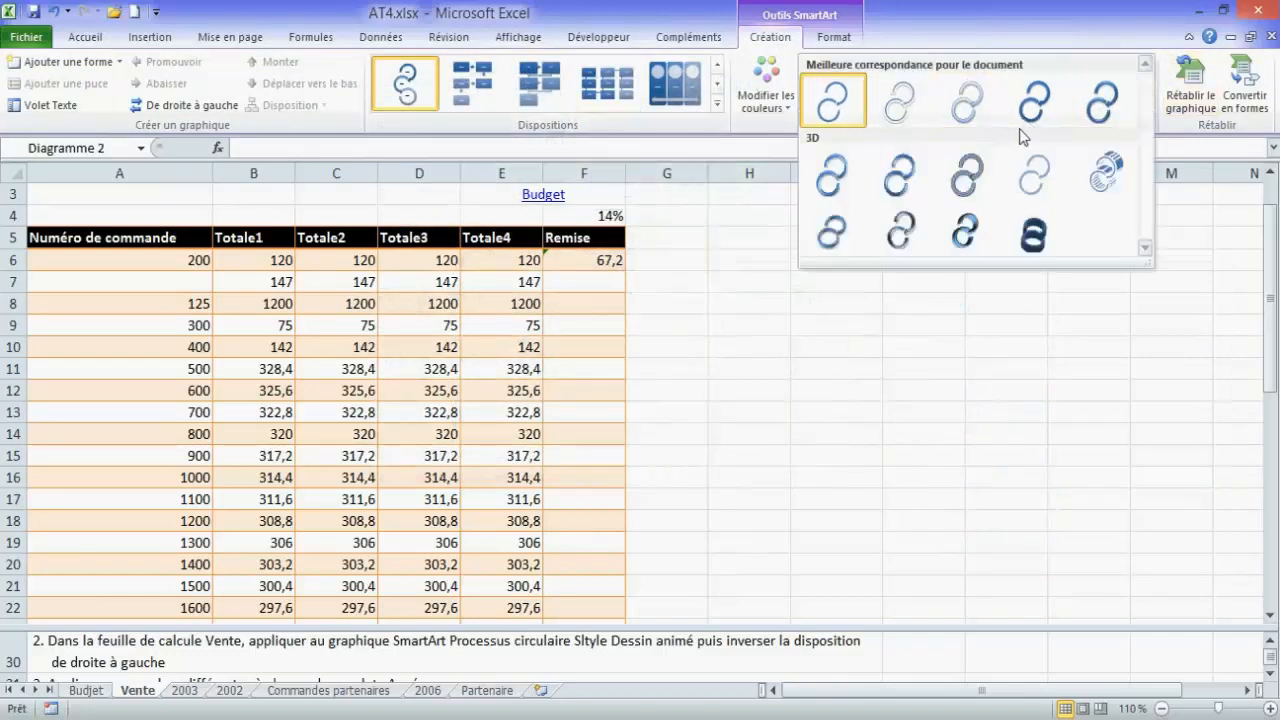
left_click(966, 178)
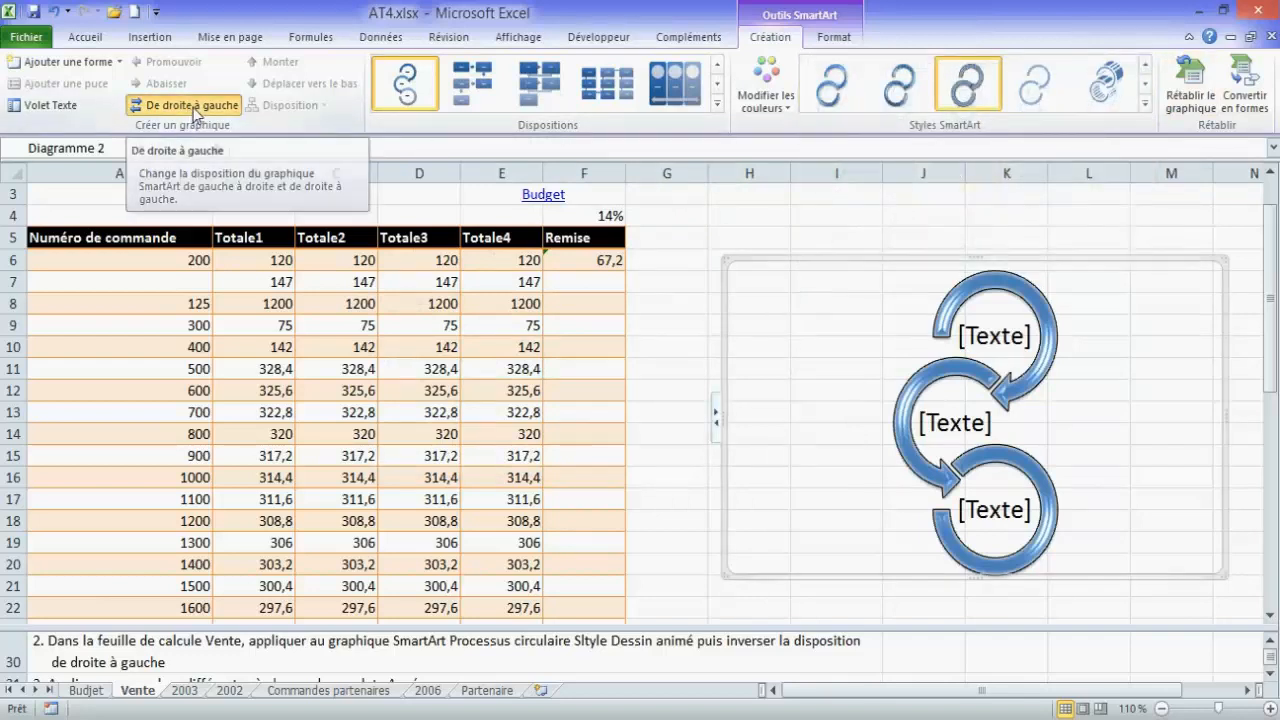
left_click(194, 110)
left_click(674, 453)
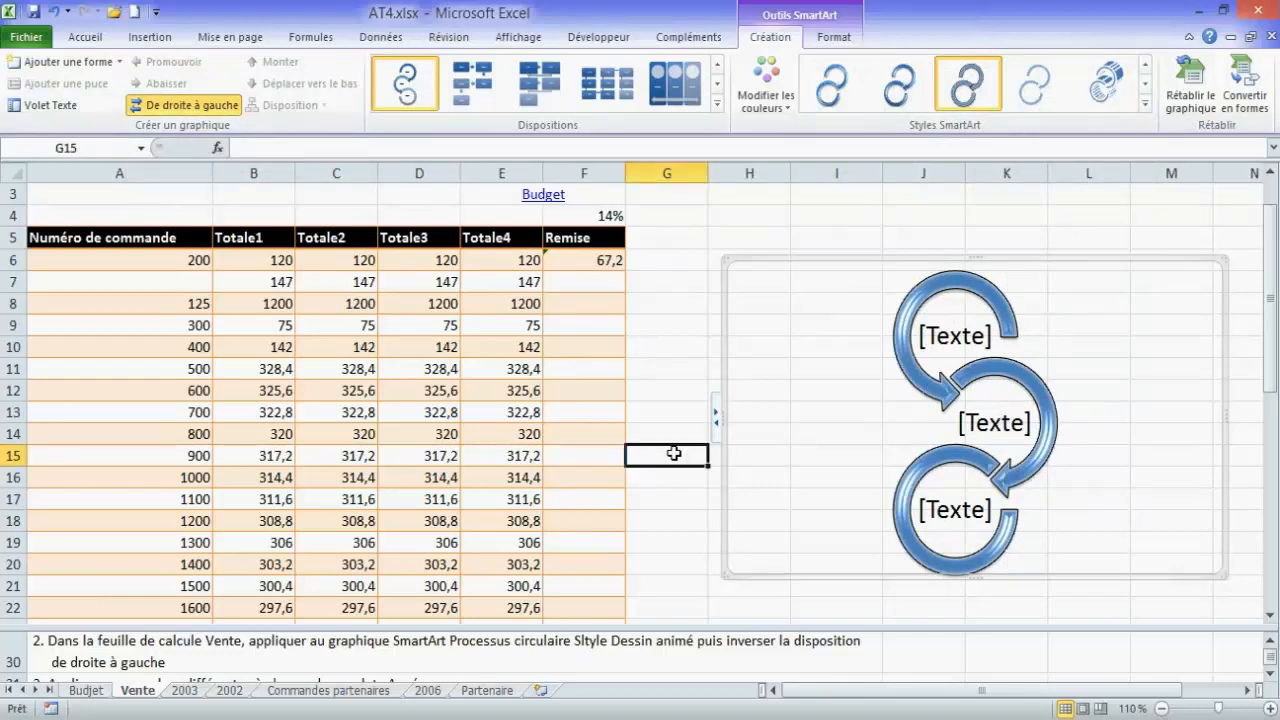
Set the tab colour of the 2003 sheet to standard purple.
left_click(1270, 677)
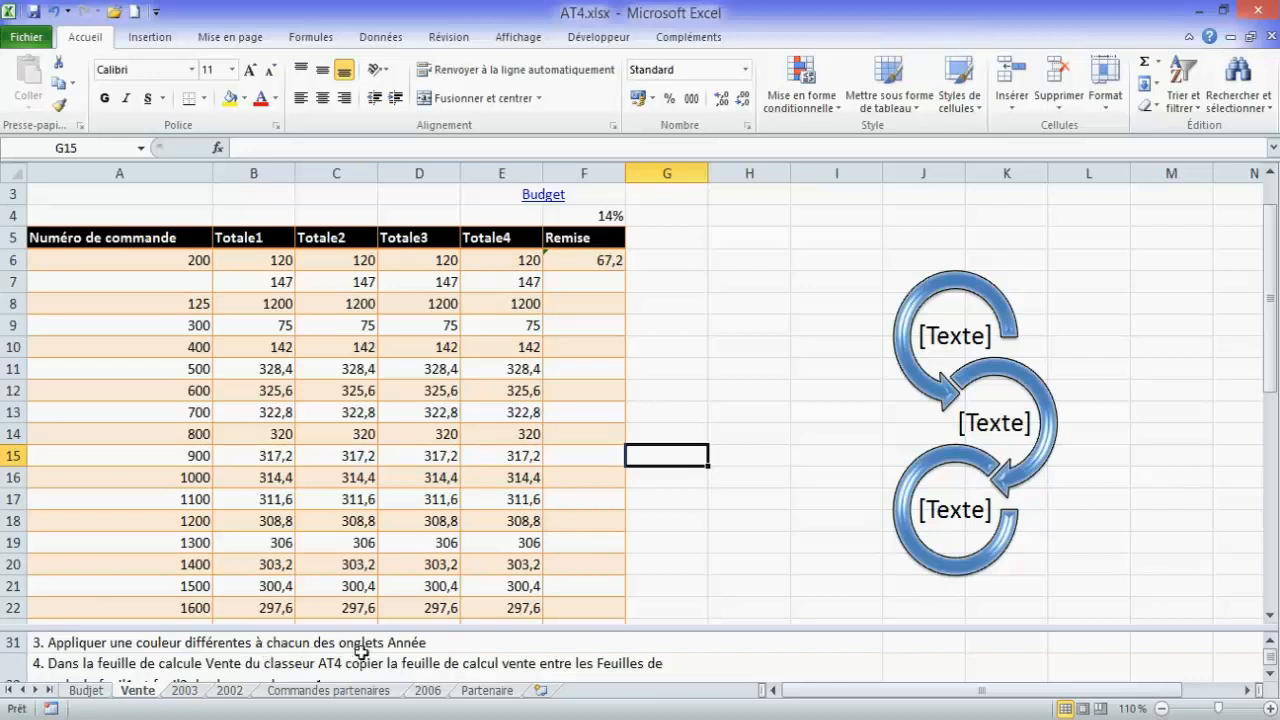
left_click(183, 690)
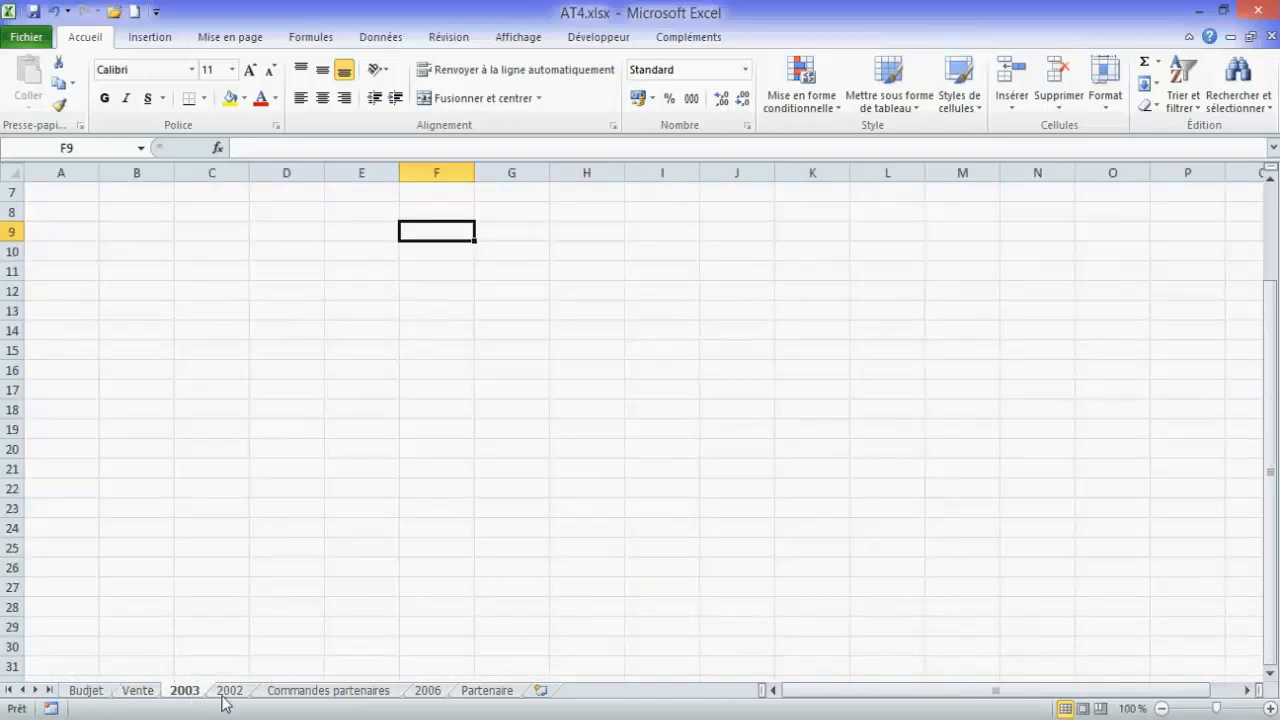
left_click(228, 690)
left_click(432, 690)
left_click(195, 692)
left_click(1107, 113)
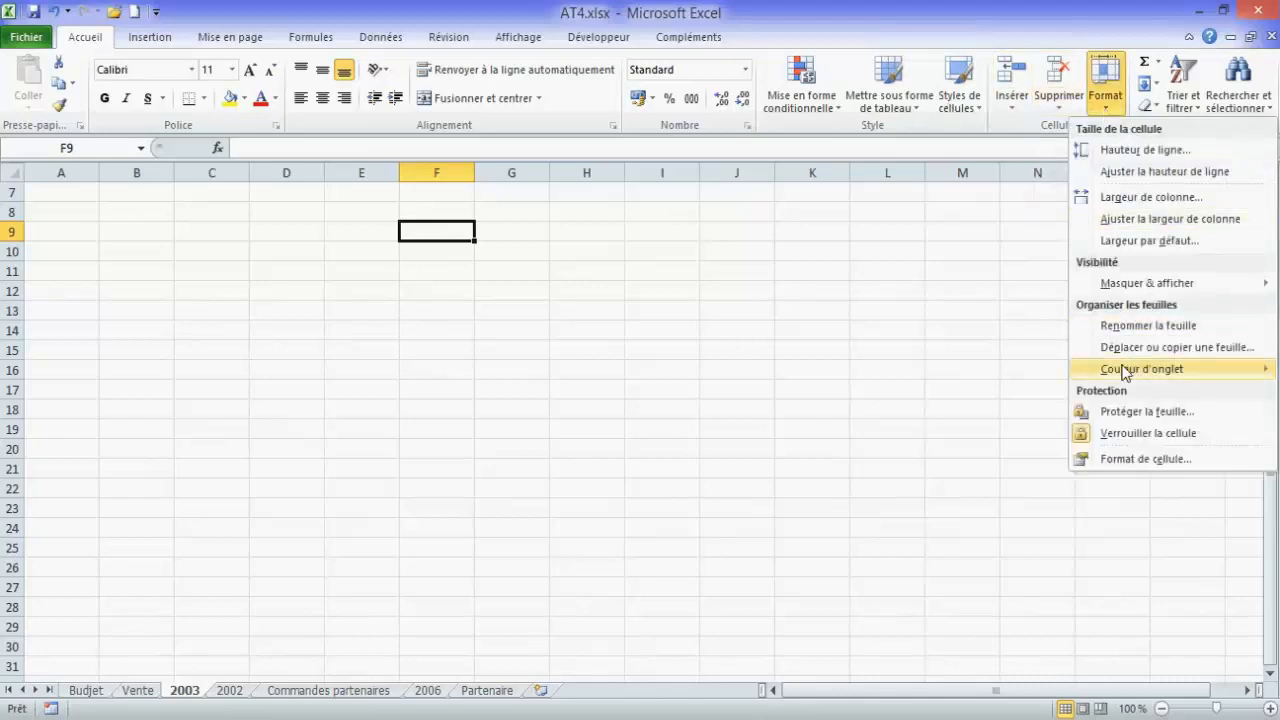
mouse_move(1119, 372)
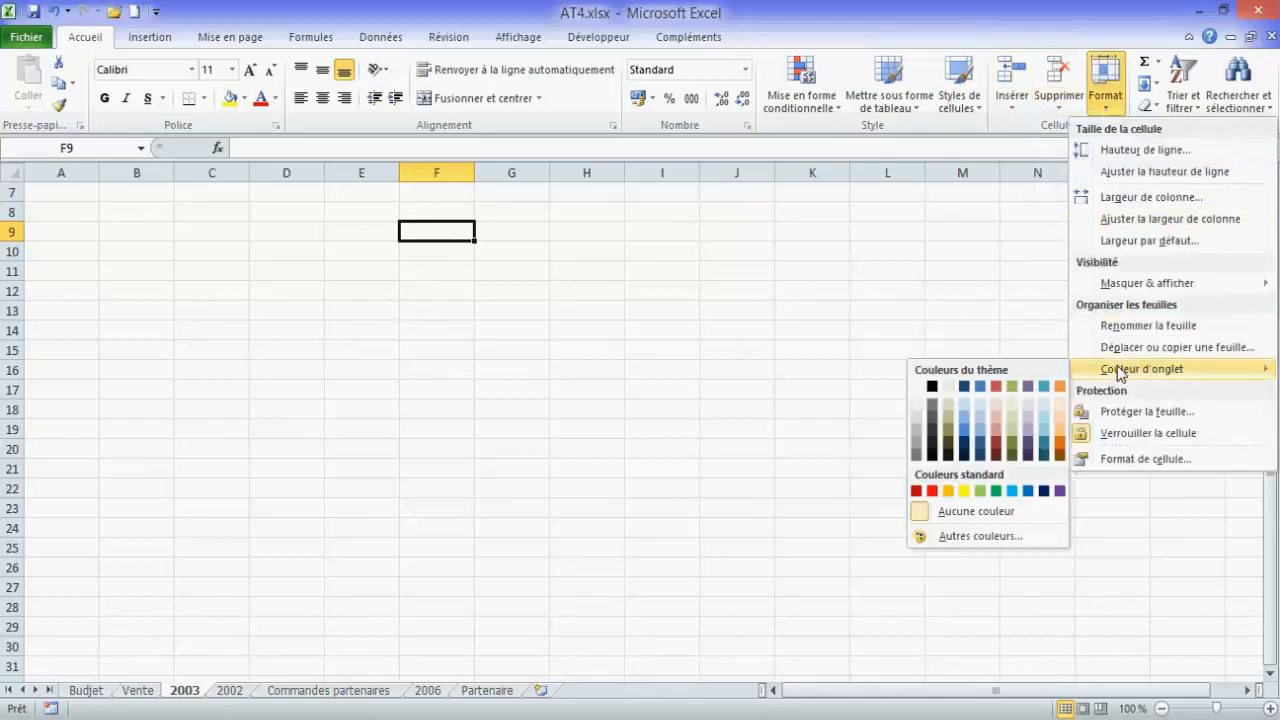
left_click(1060, 490)
Set the tab colour of the 2002 sheet to standard blue.
left_click(229, 691)
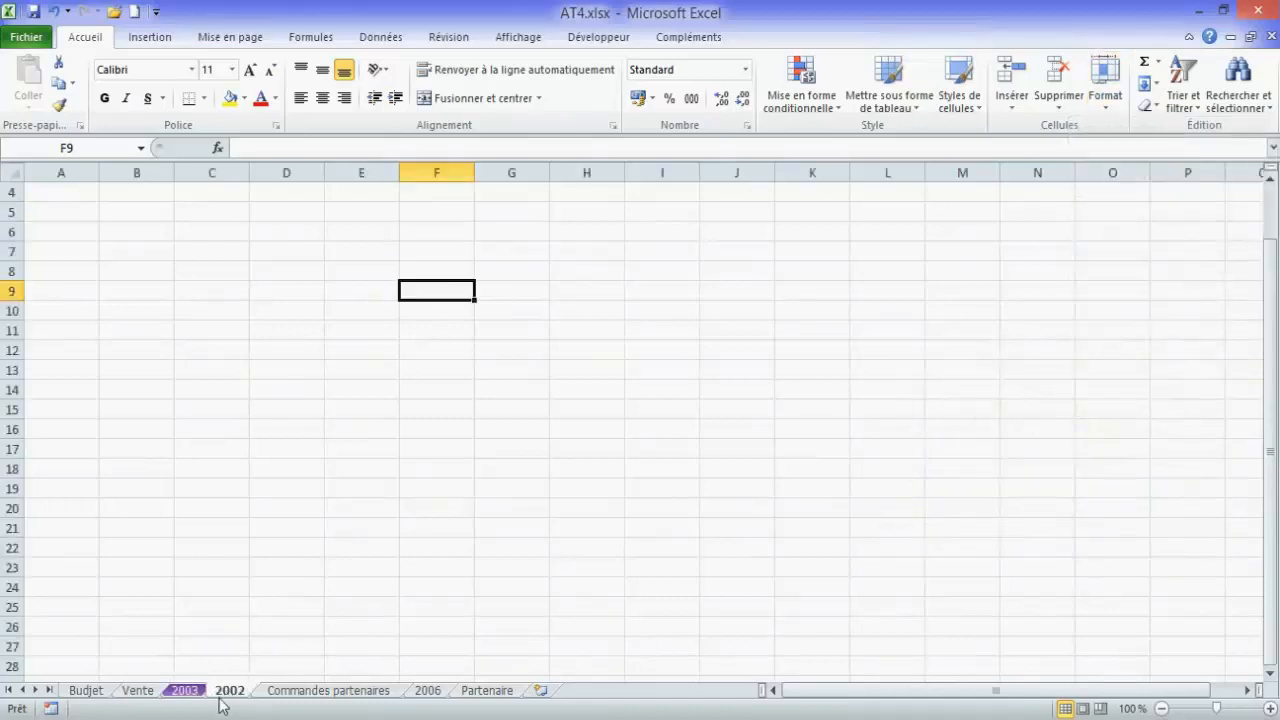
left_click(1105, 90)
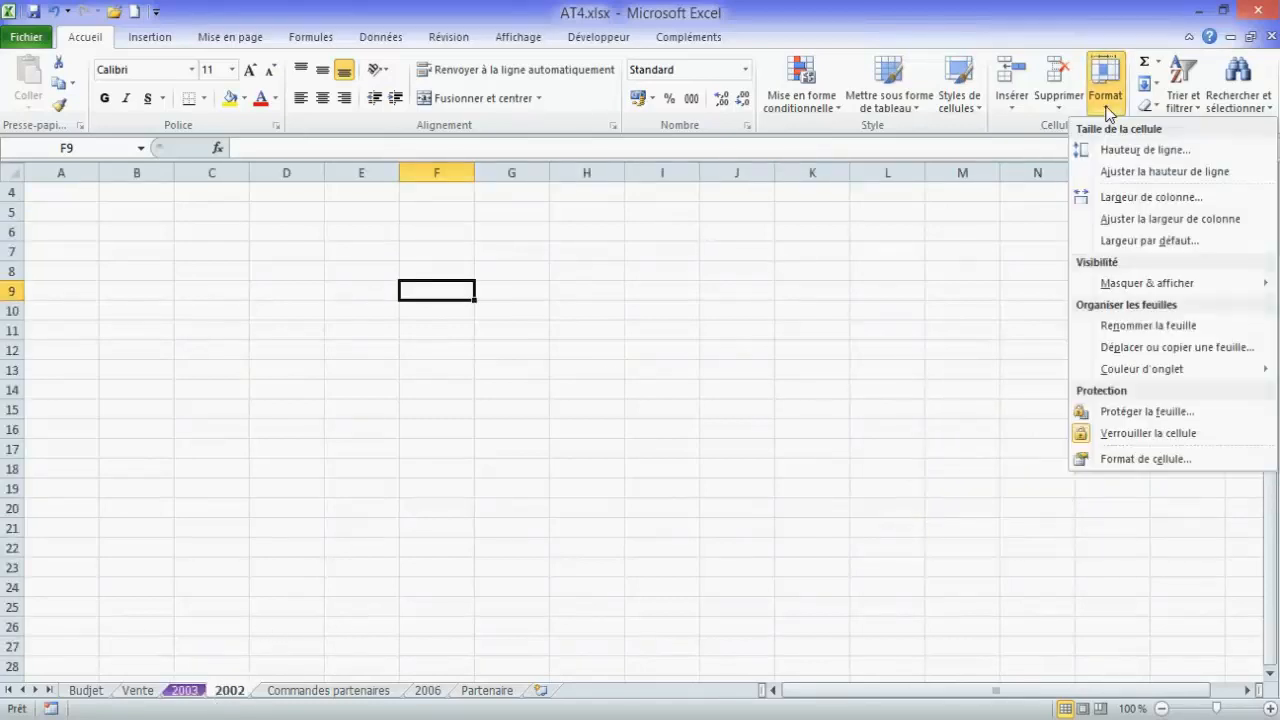
mouse_move(1097, 377)
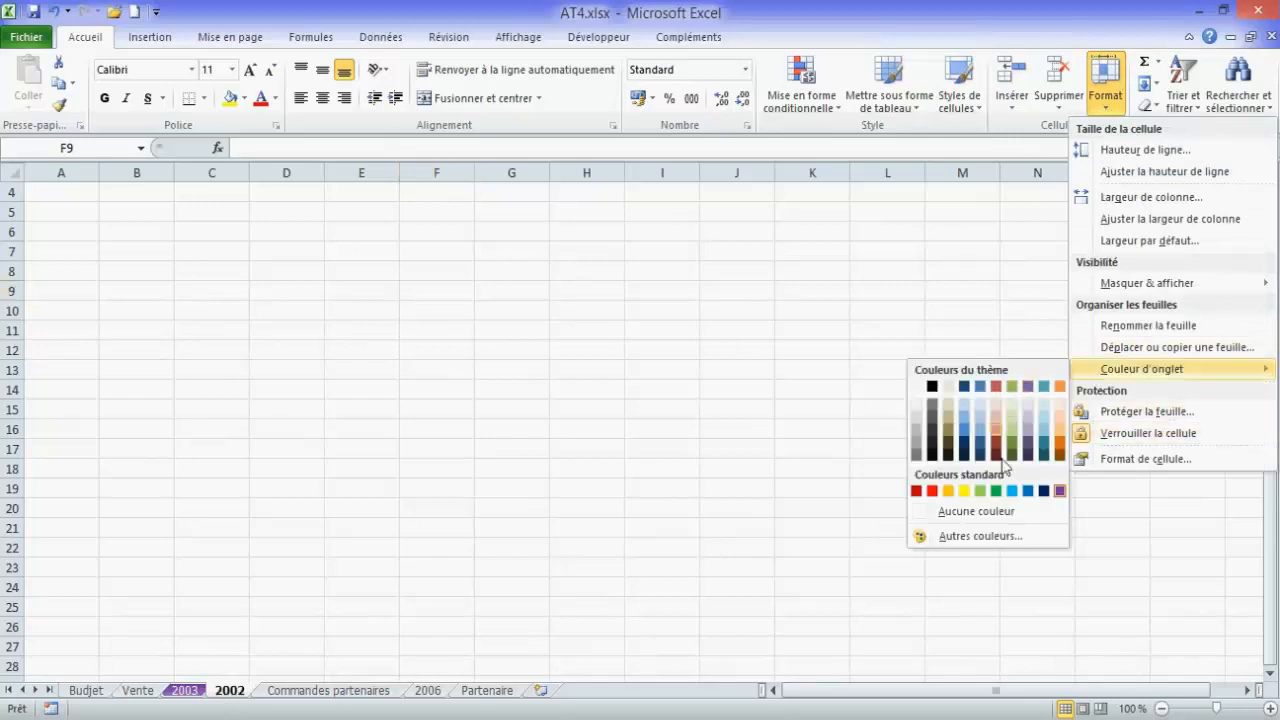
left_click(1028, 490)
left_click(576, 550)
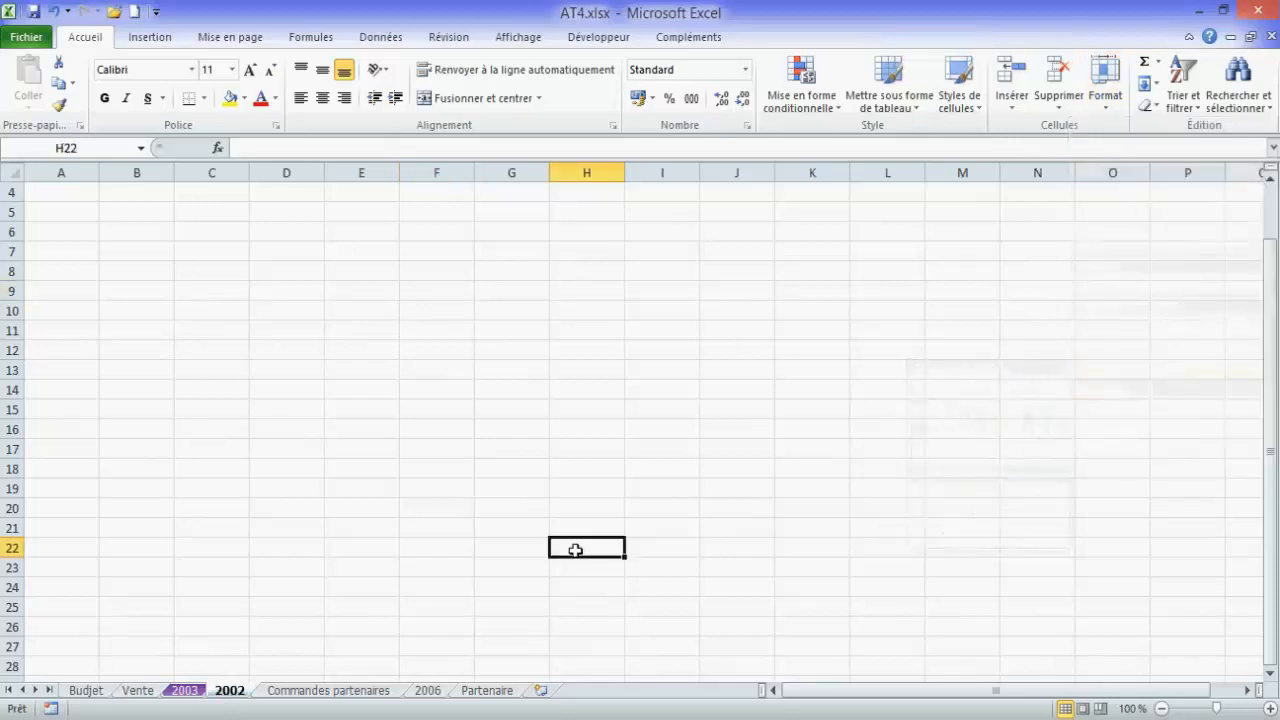
Set the tab colour of the 2006 sheet to standard red.
left_click(430, 691)
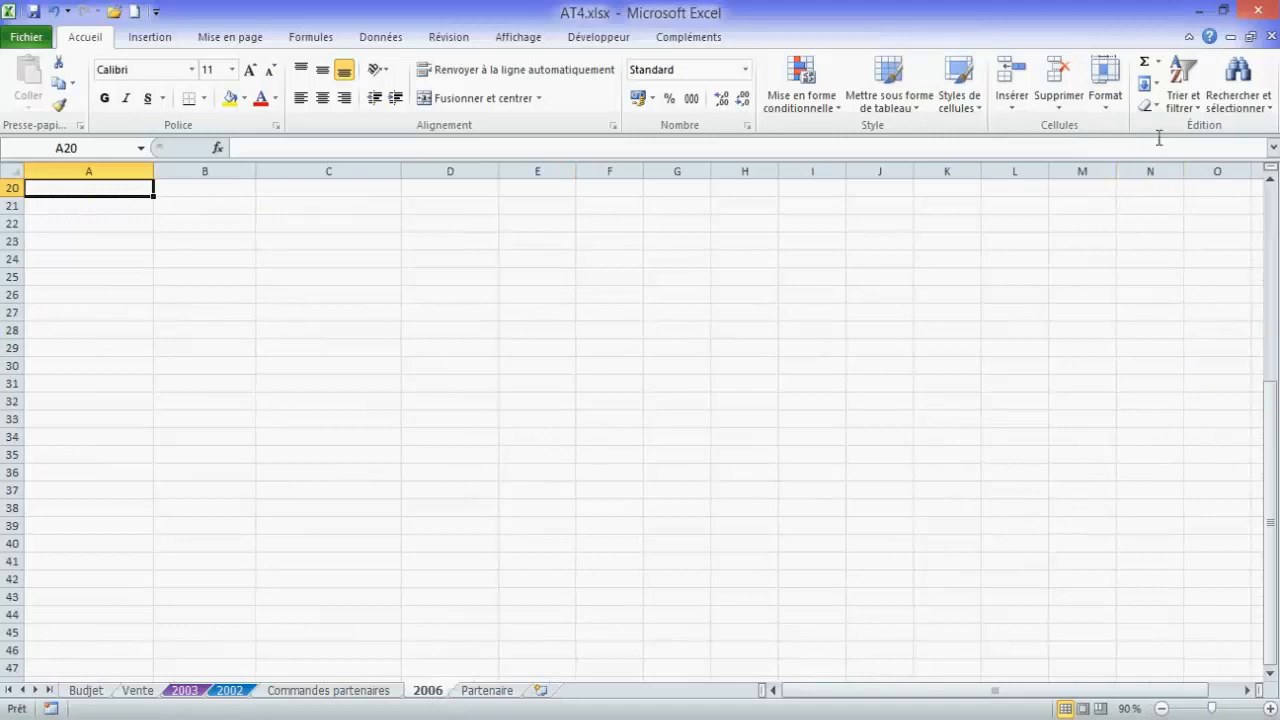
left_click(1112, 110)
mouse_move(1104, 383)
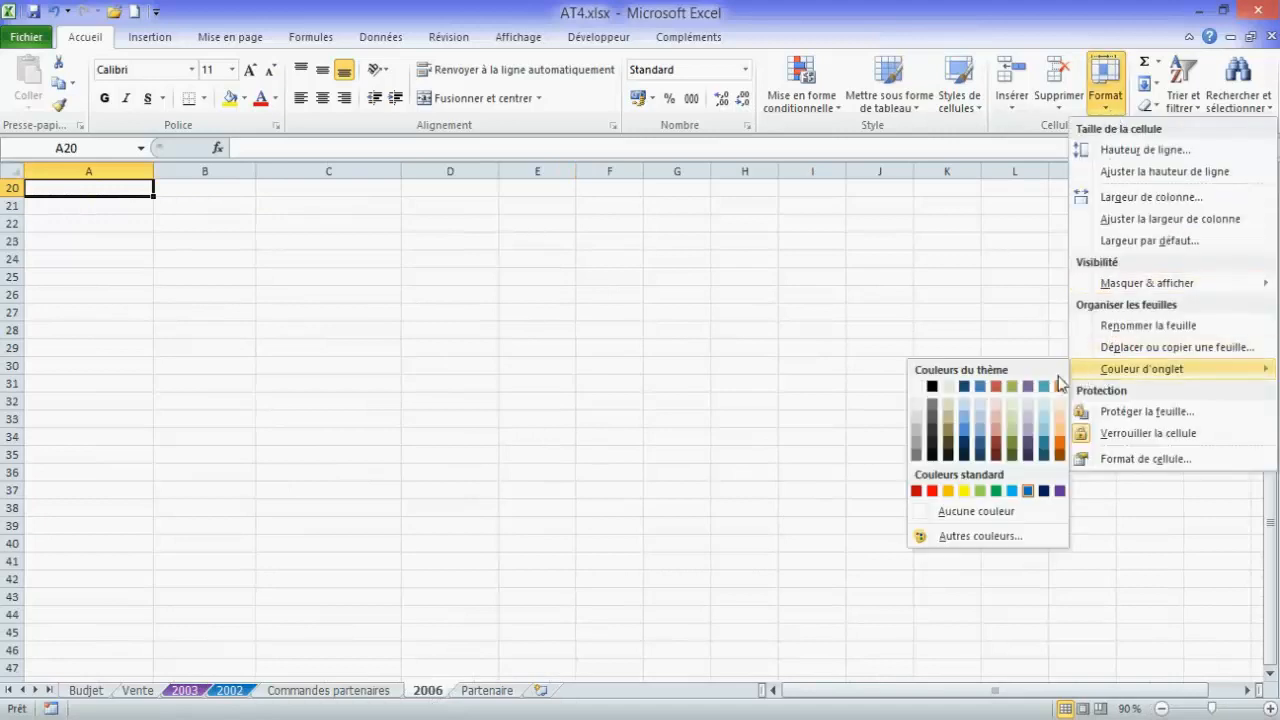
left_click(935, 491)
left_click(674, 523)
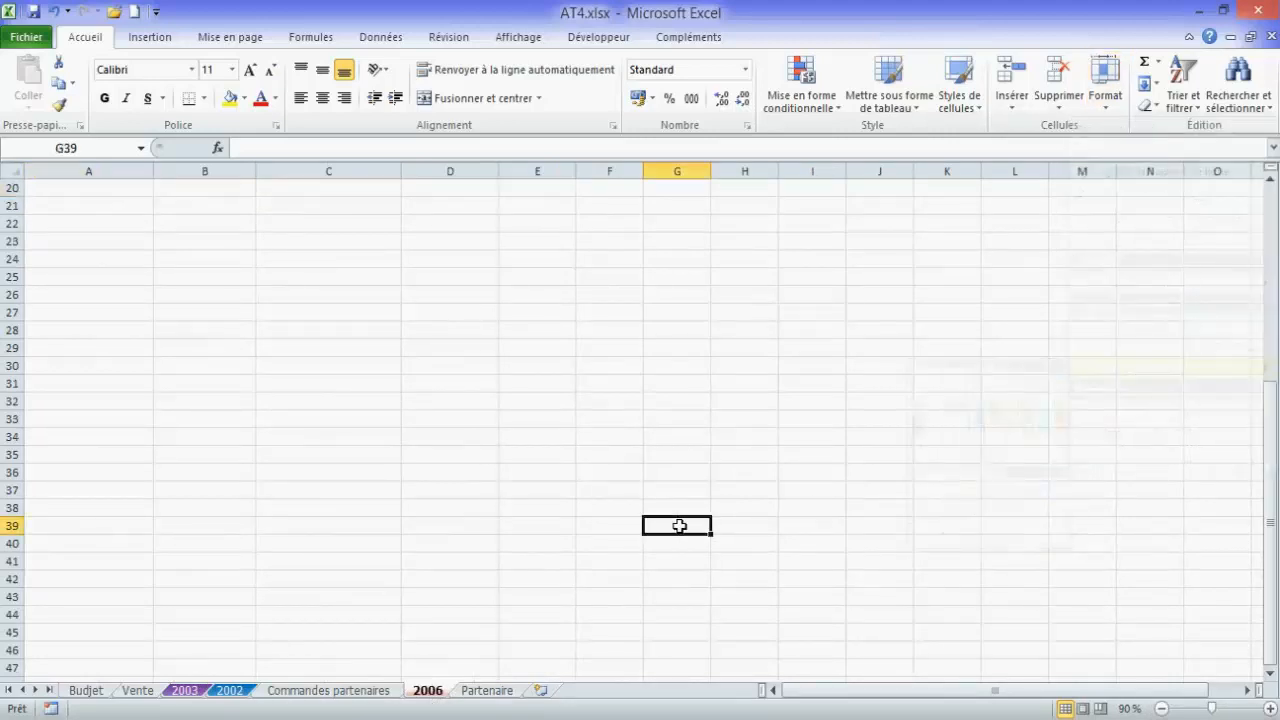
Return to the Vente sheet to read exercise 4, and create a new blank workbook.
left_click(136, 692)
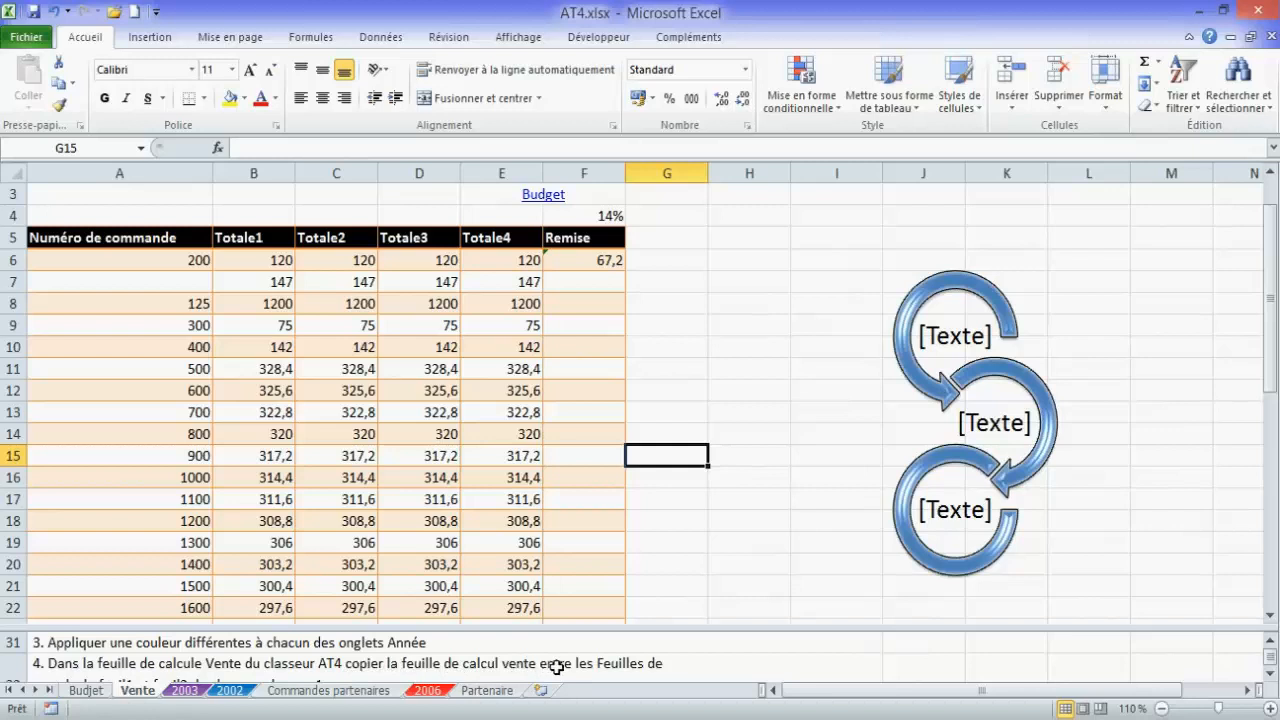
left_click(1270, 677)
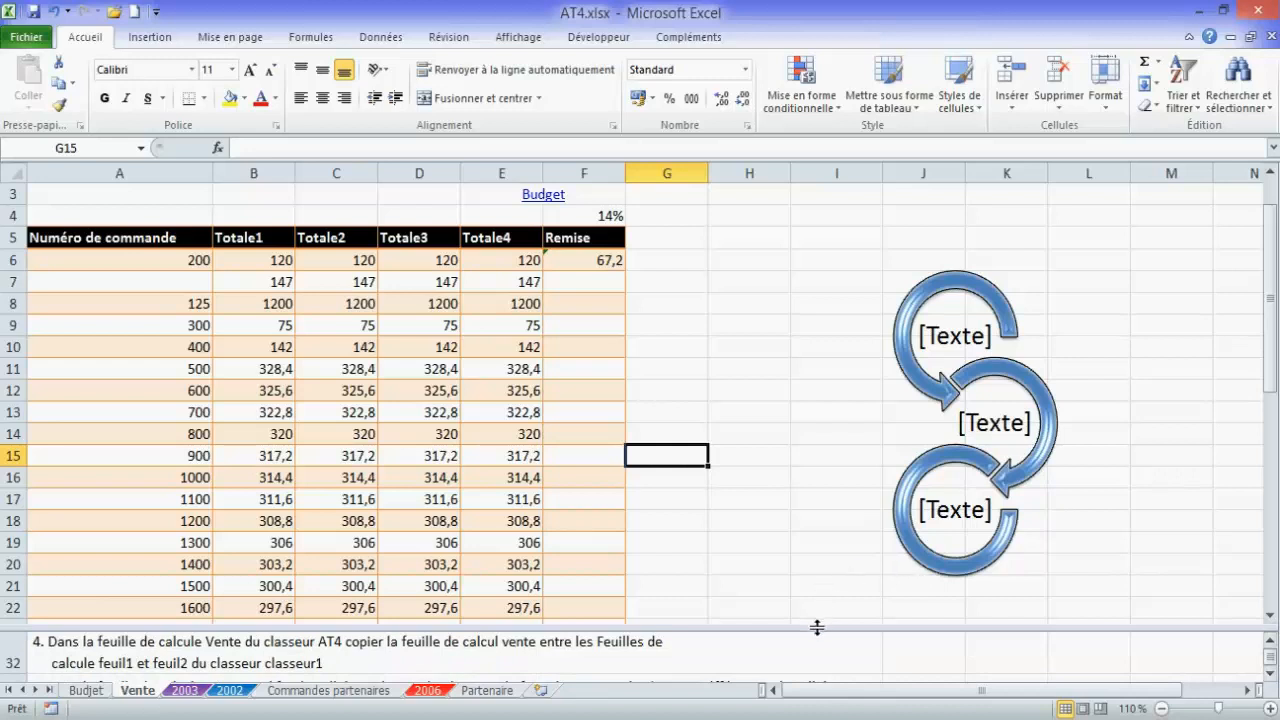
left_click_drag(817, 627, 817, 622)
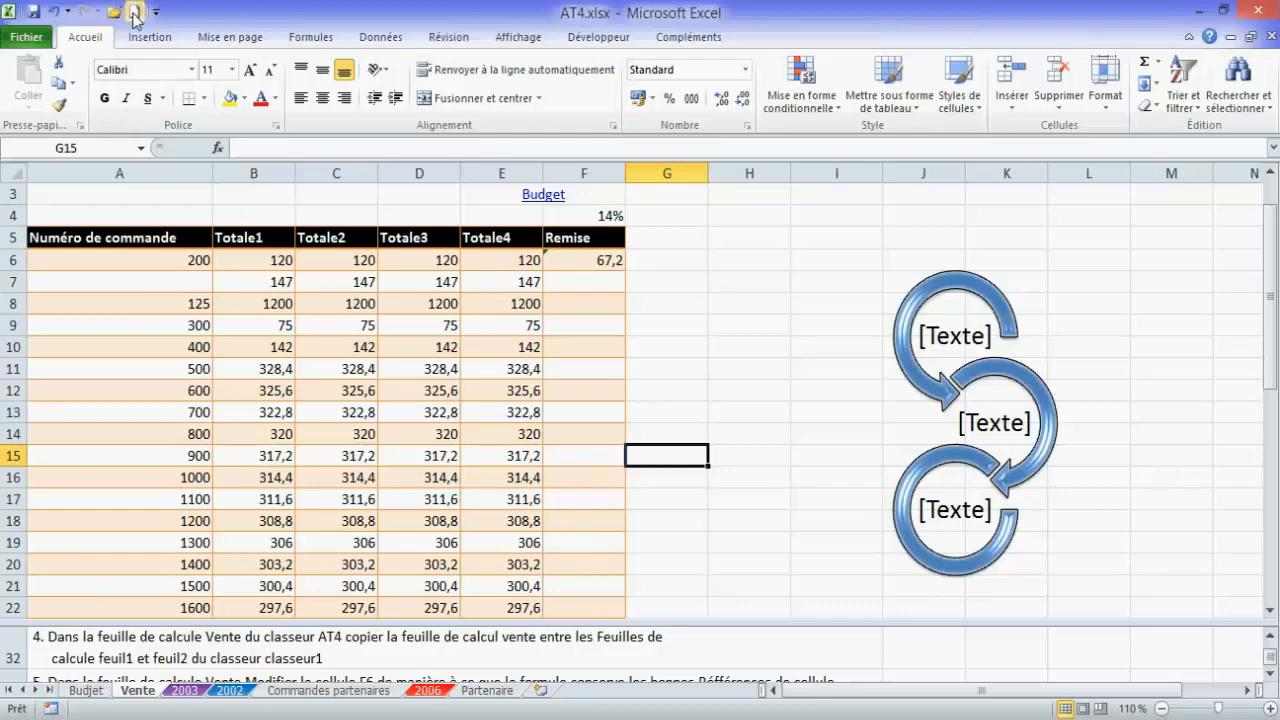
left_click(27, 37)
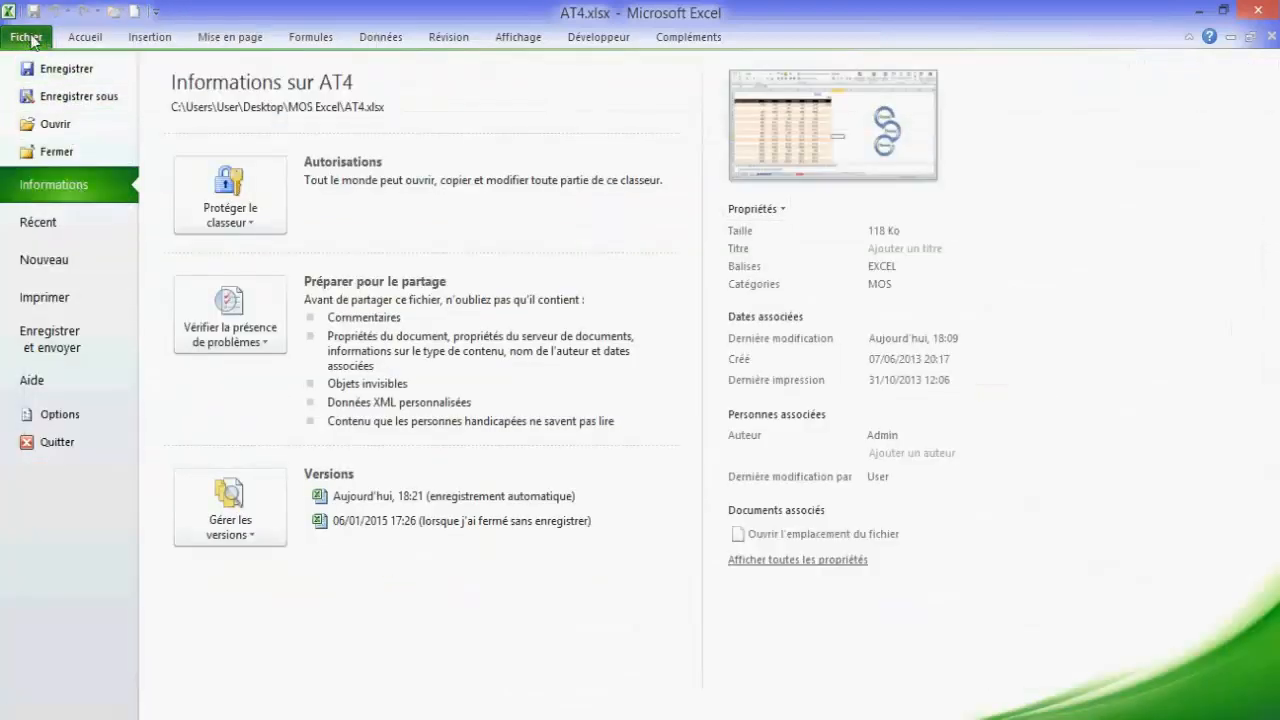
left_click(65, 262)
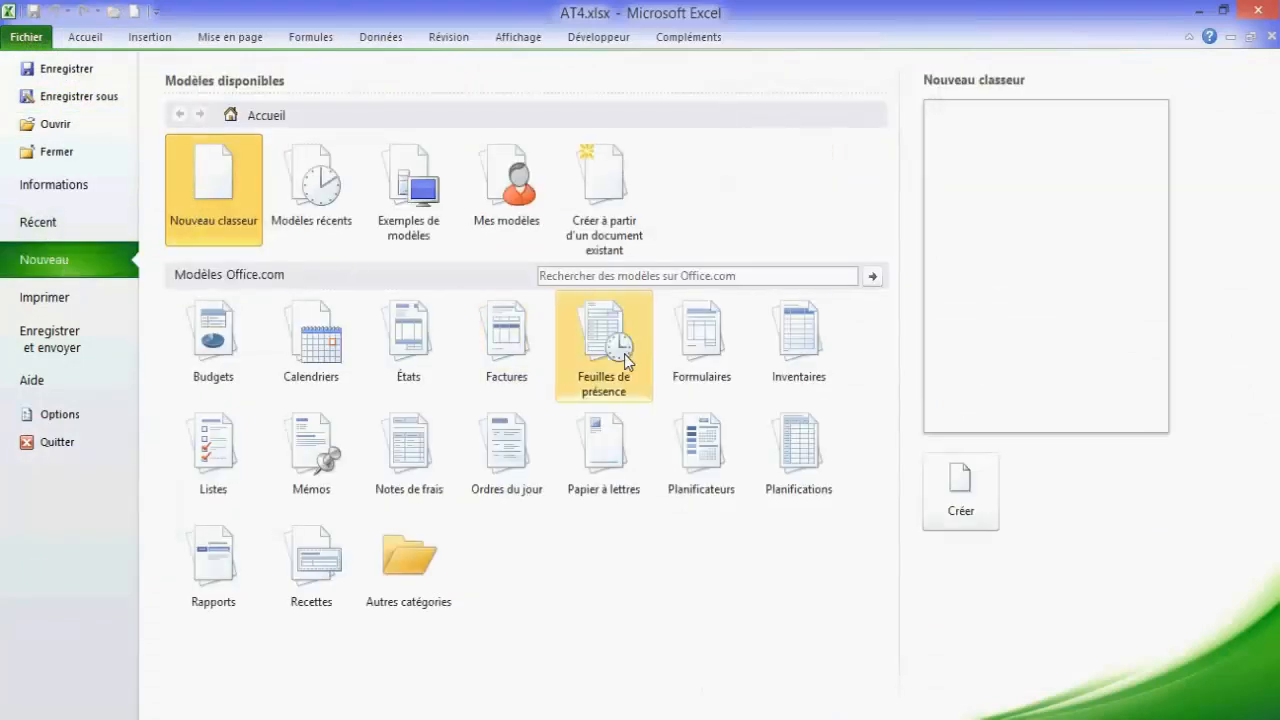
left_click(968, 497)
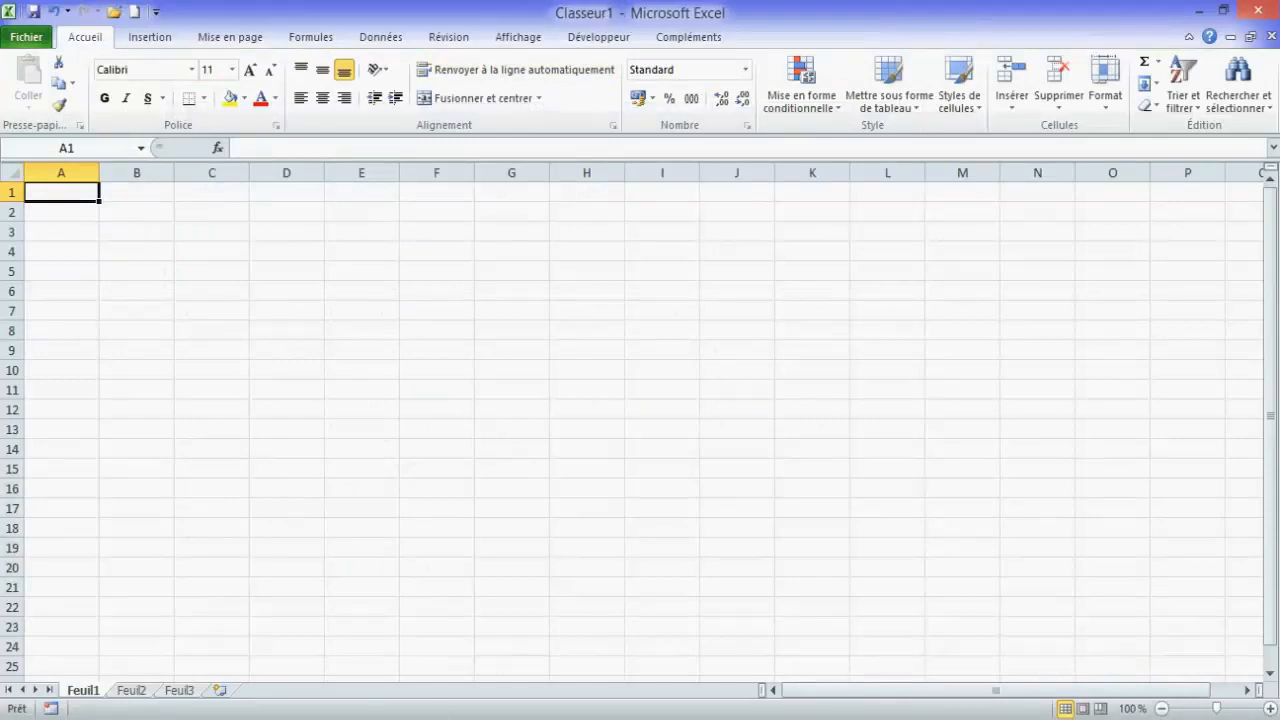
Copy the Vente sheet of AT4.xlsx into the Classeur1 workbook, placing the copy before Feuil2.
mouse_move(428, 719)
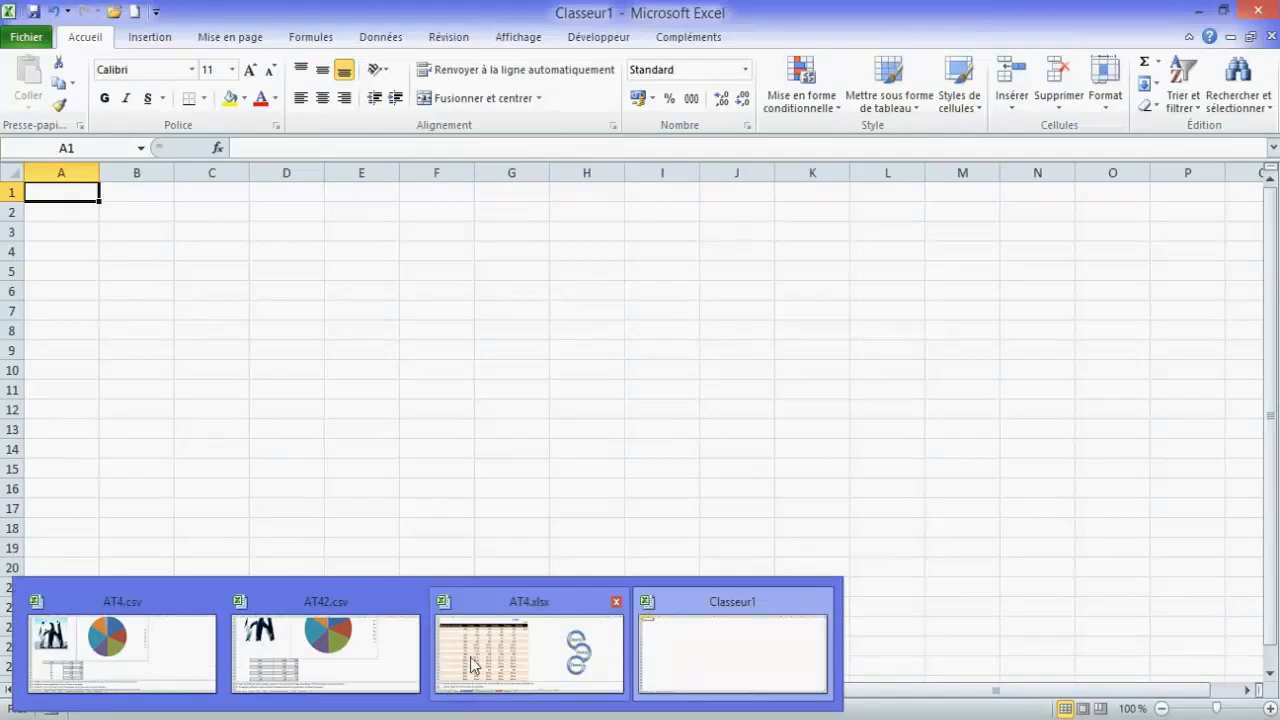
mouse_move(483, 660)
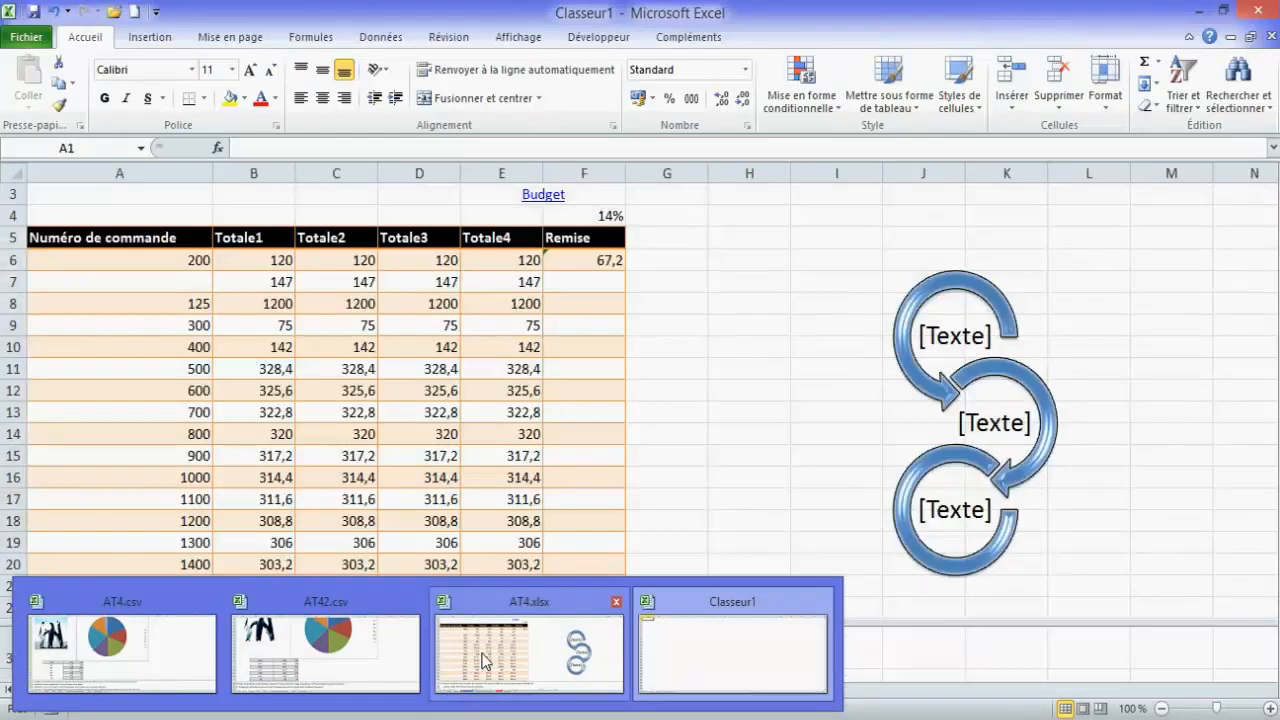
left_click(482, 660)
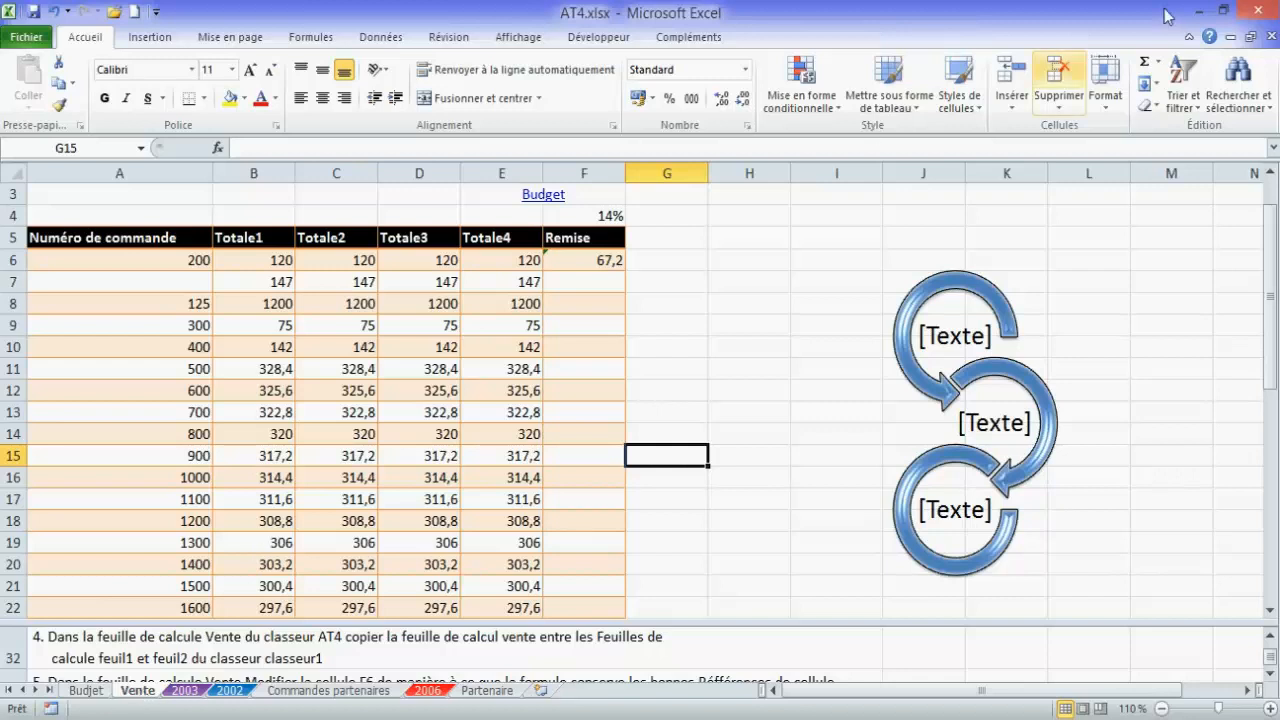
left_click(1104, 112)
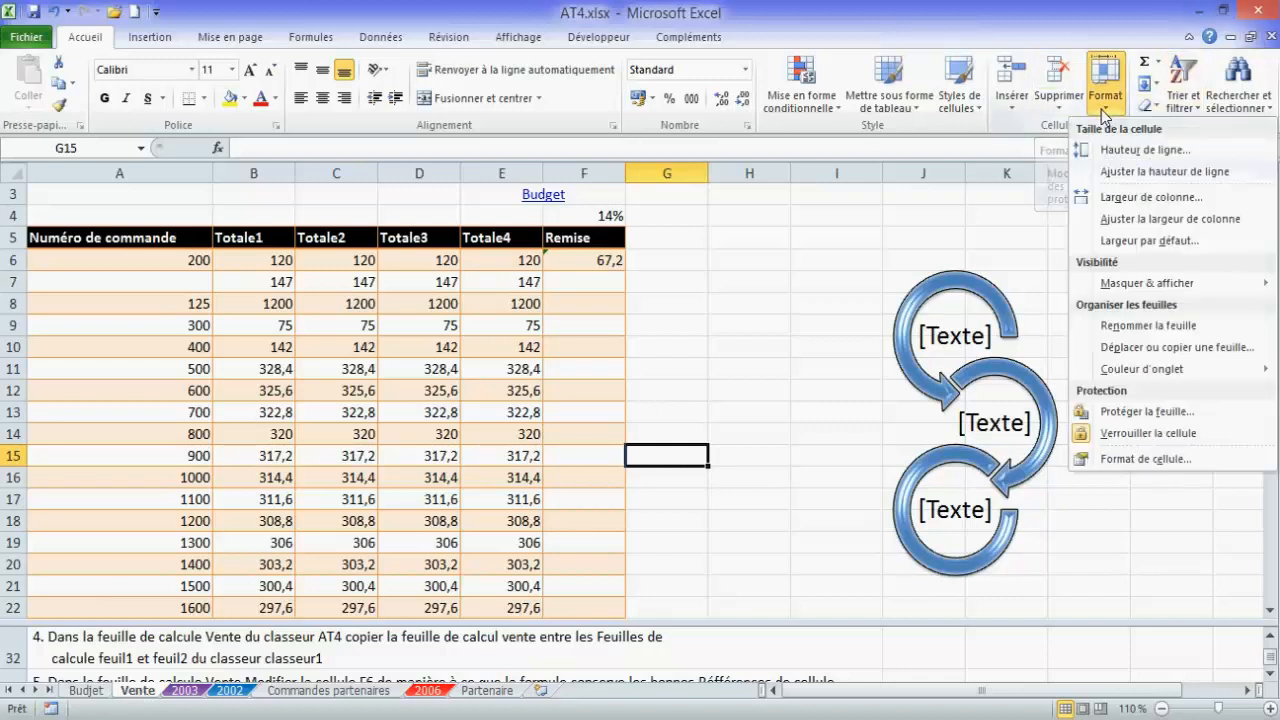
left_click(1102, 350)
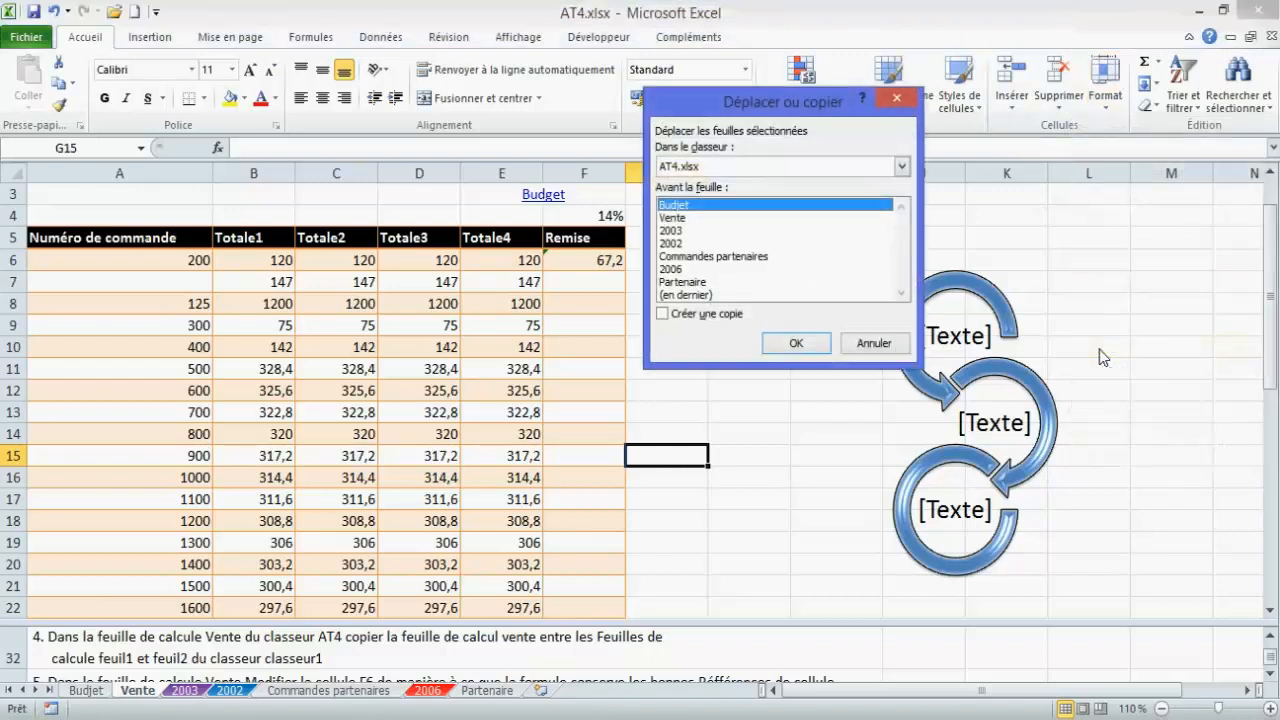
left_click(776, 166)
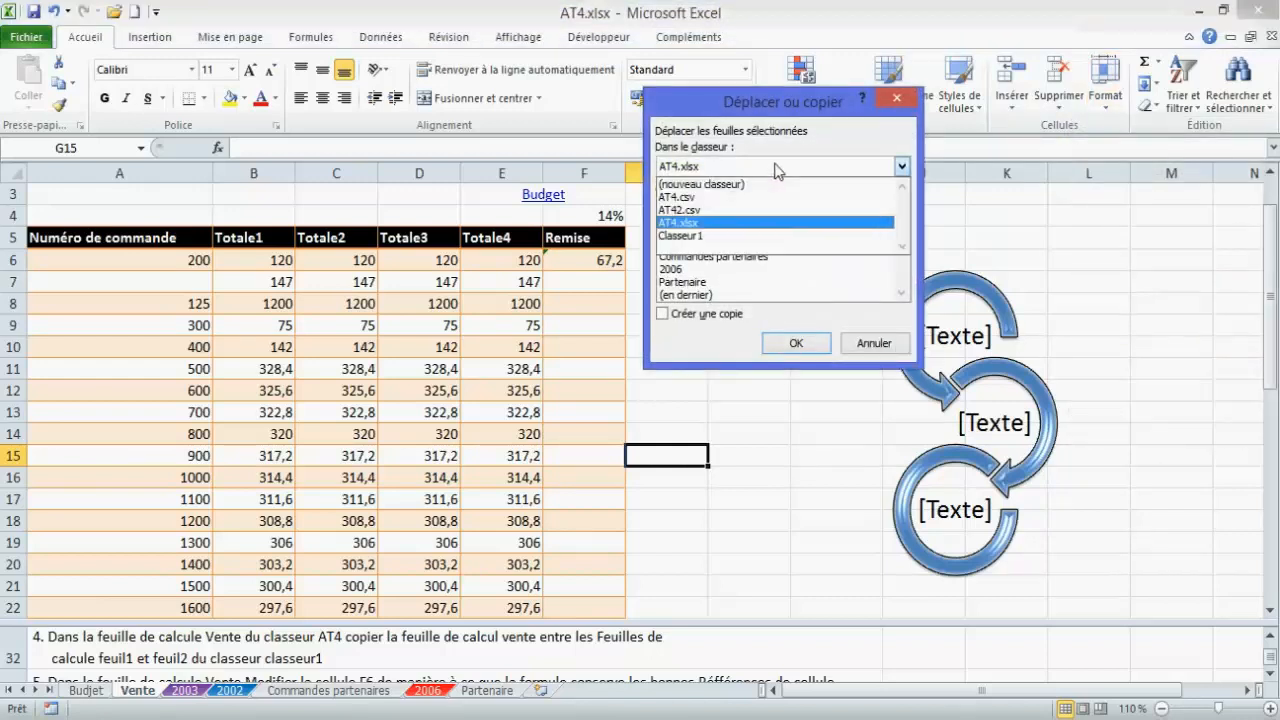
left_click(744, 236)
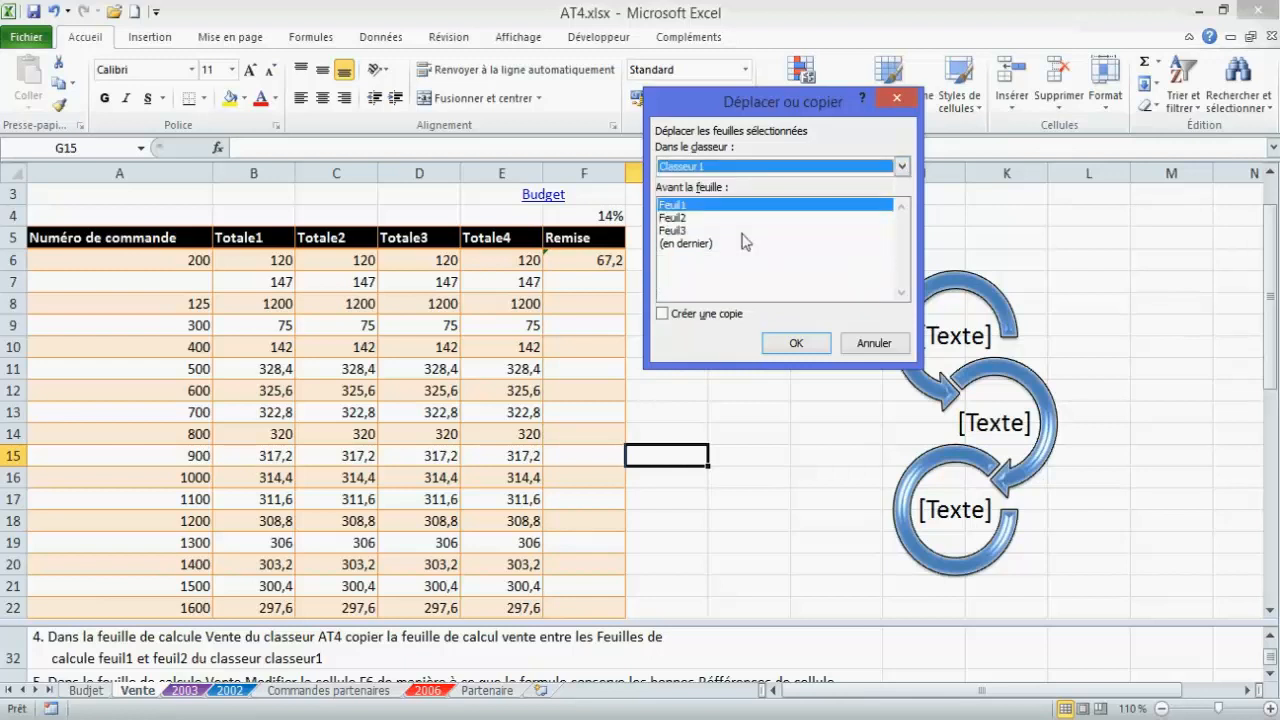
left_click(682, 219)
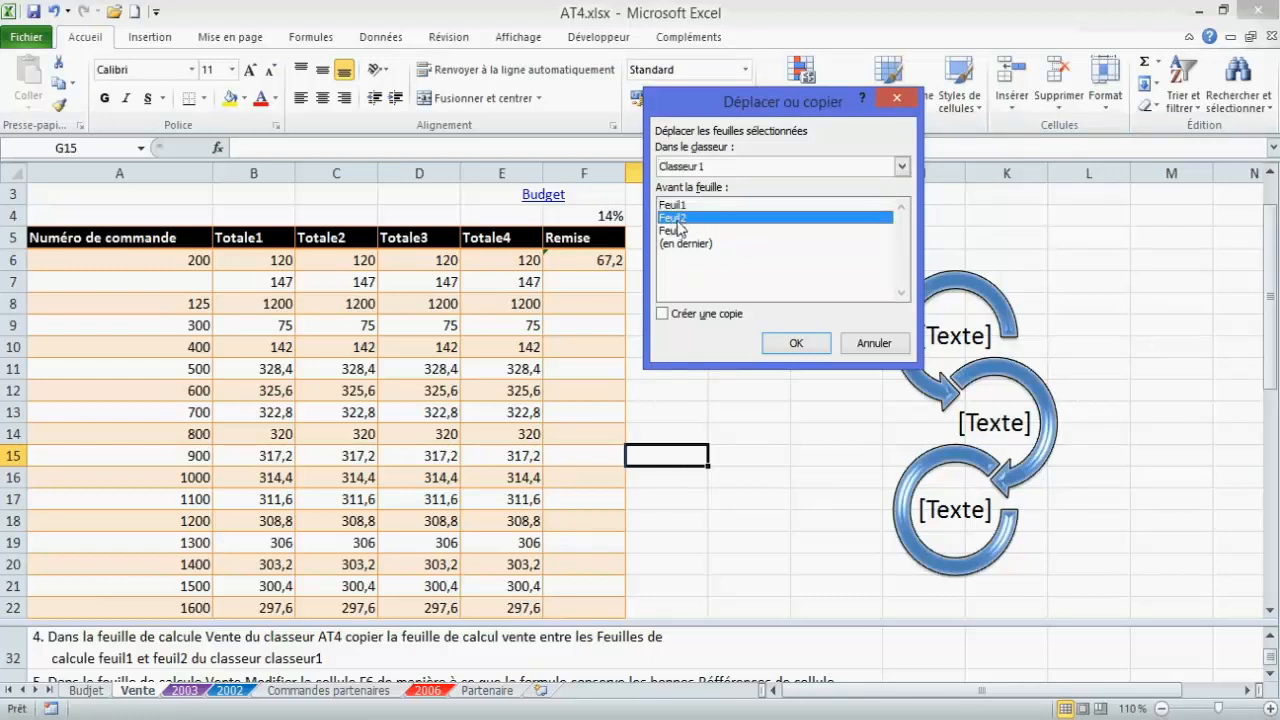
left_click(670, 322)
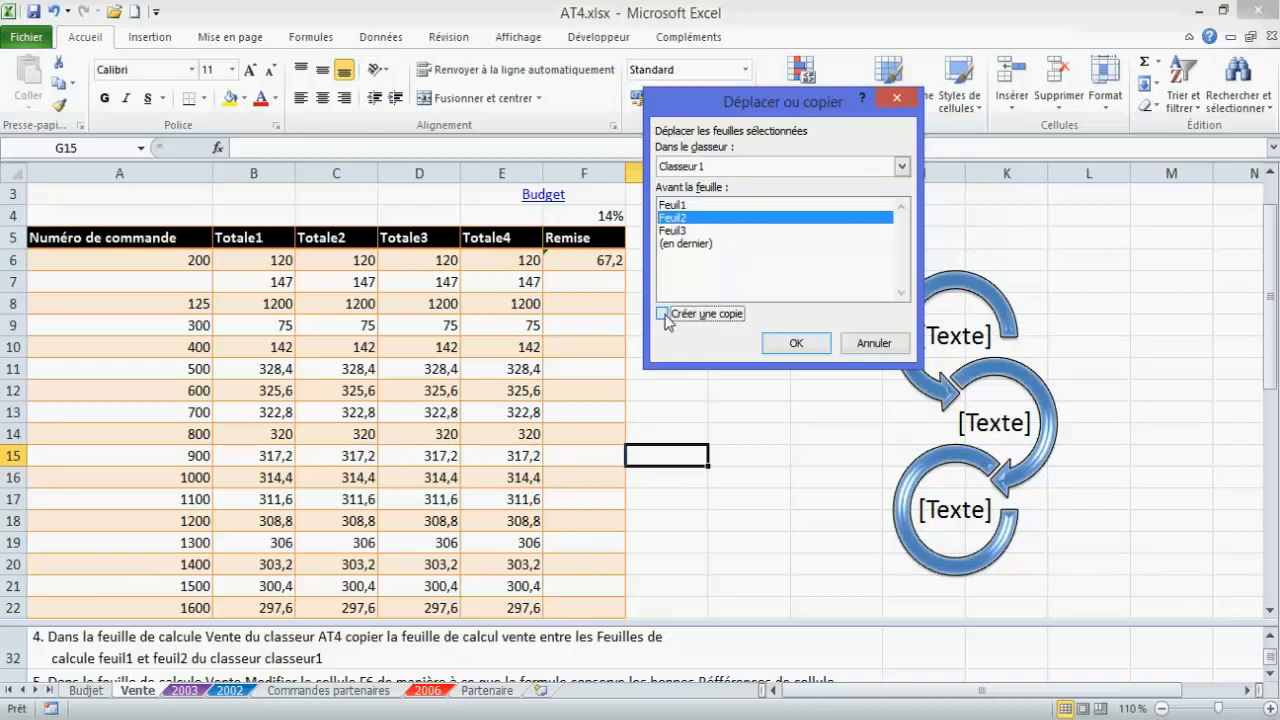
left_click(792, 341)
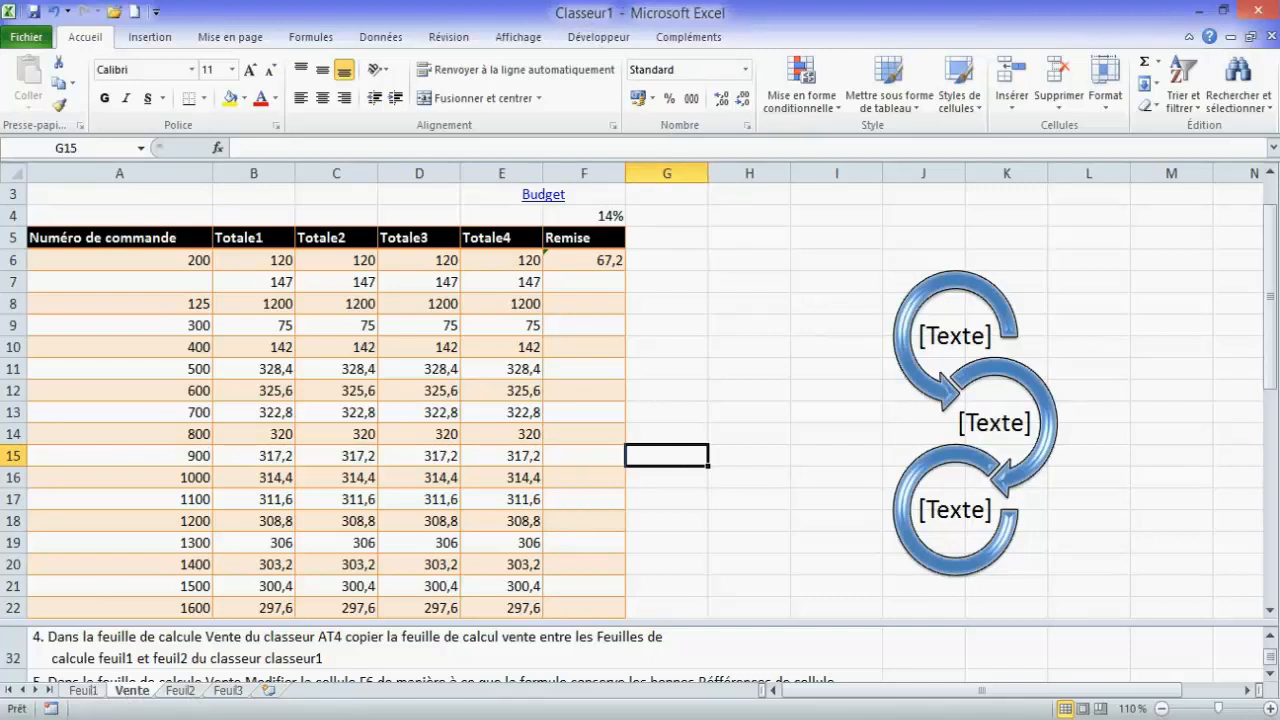
Switch back to the AT4.xlsx workbook, read exercise 5 on the Vente sheet and go to cell F6.
mouse_move(428, 718)
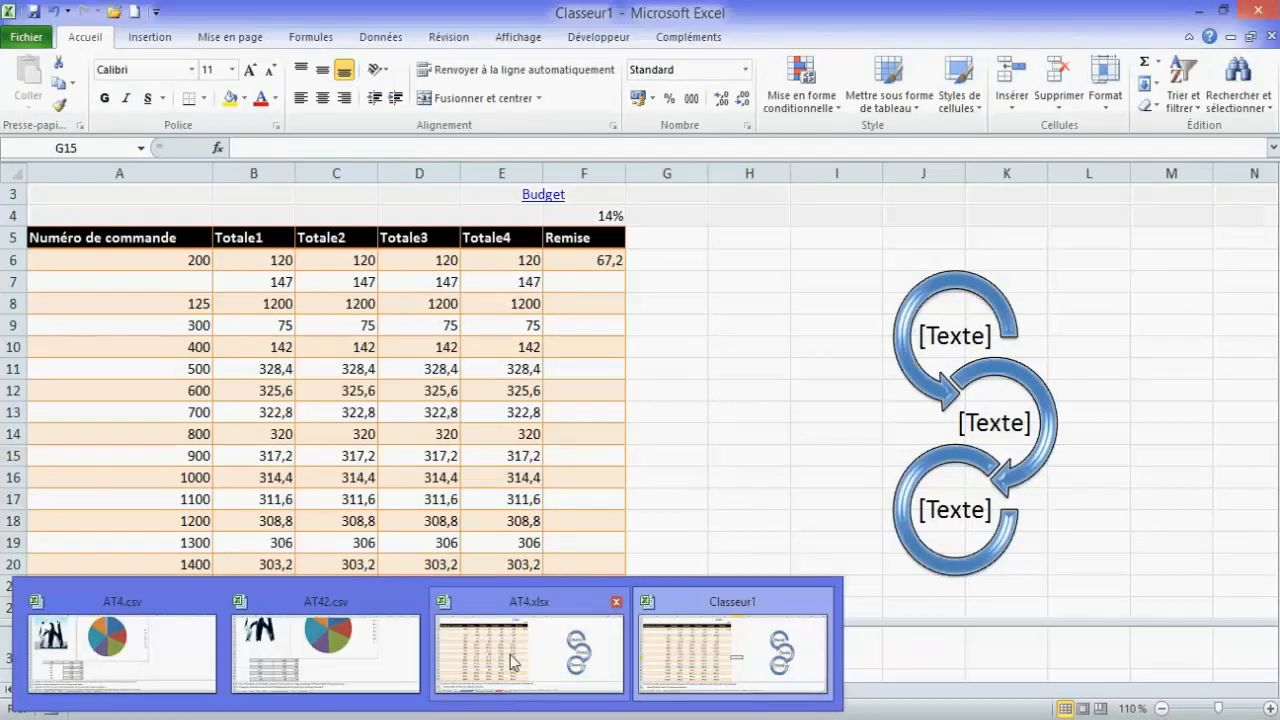
left_click(508, 657)
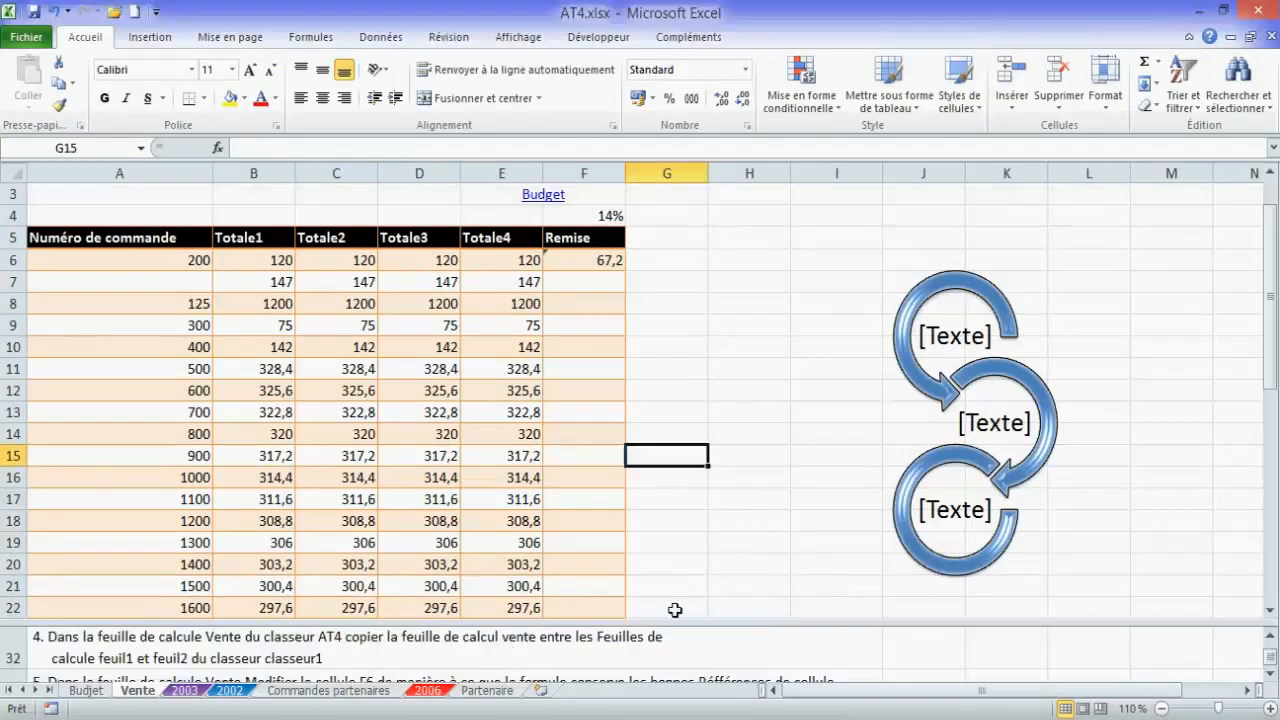
left_click(1270, 676)
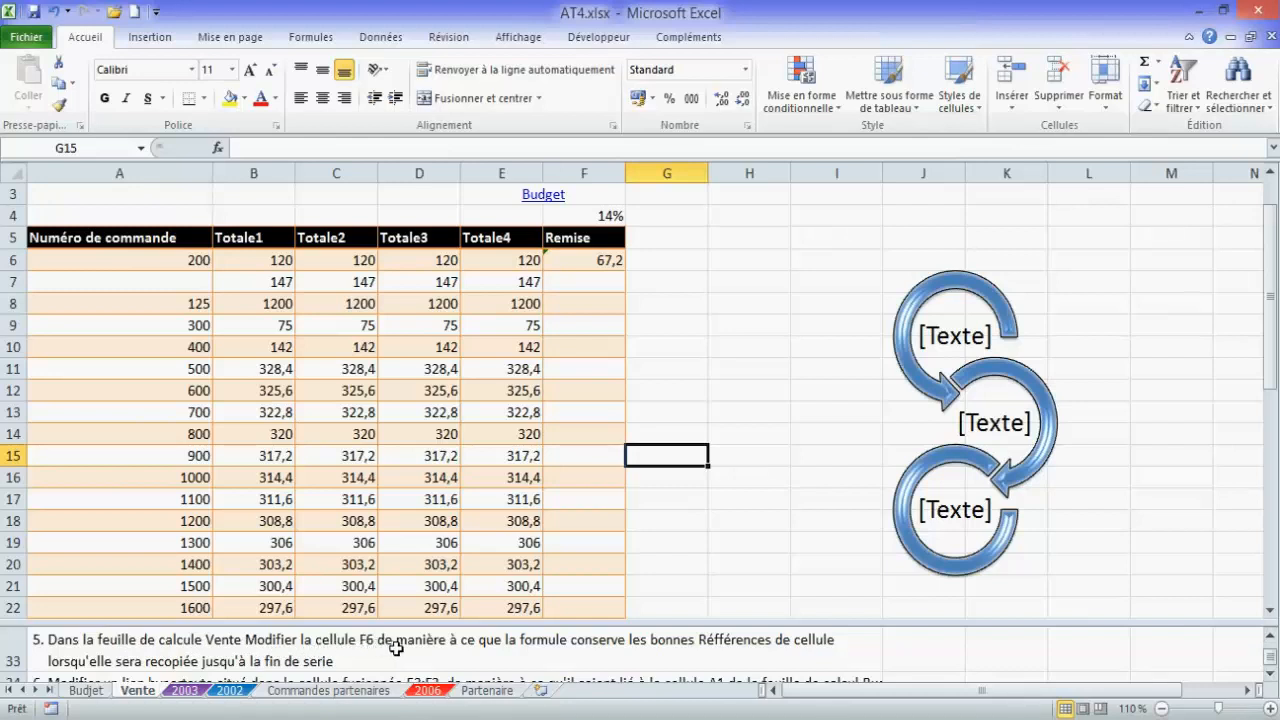
left_click(100, 155)
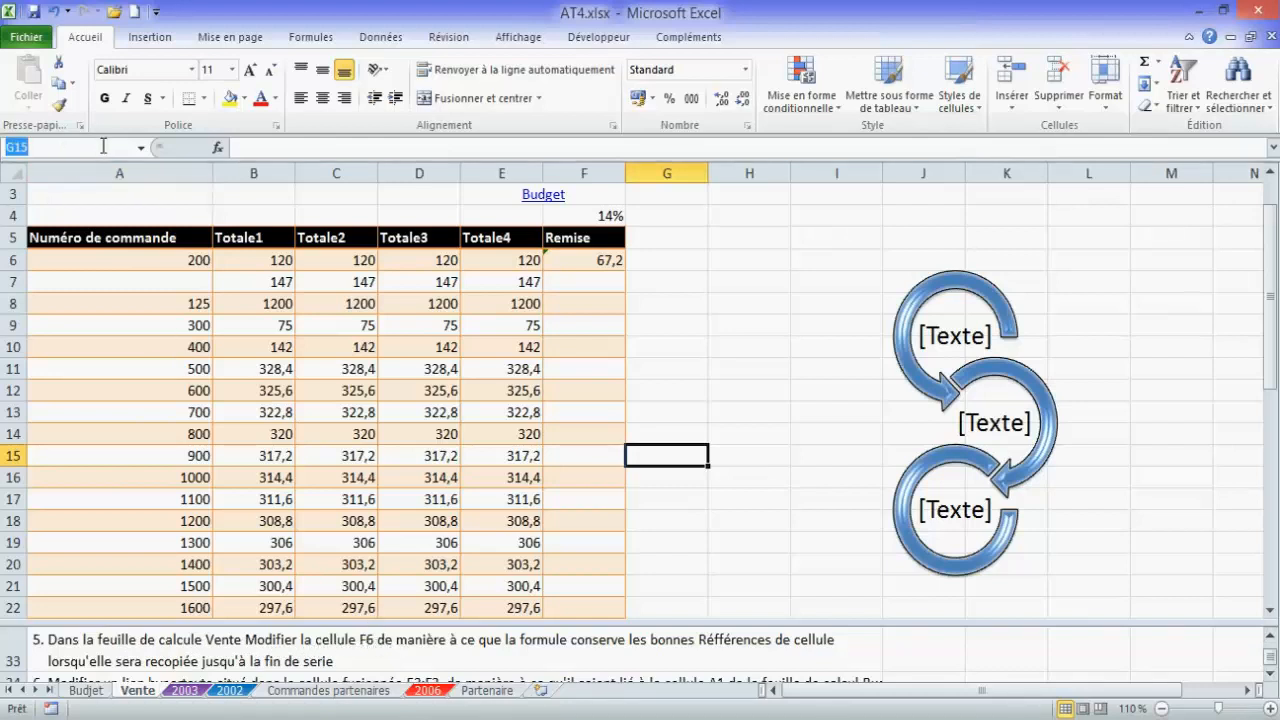
type("f6")
key("Return")
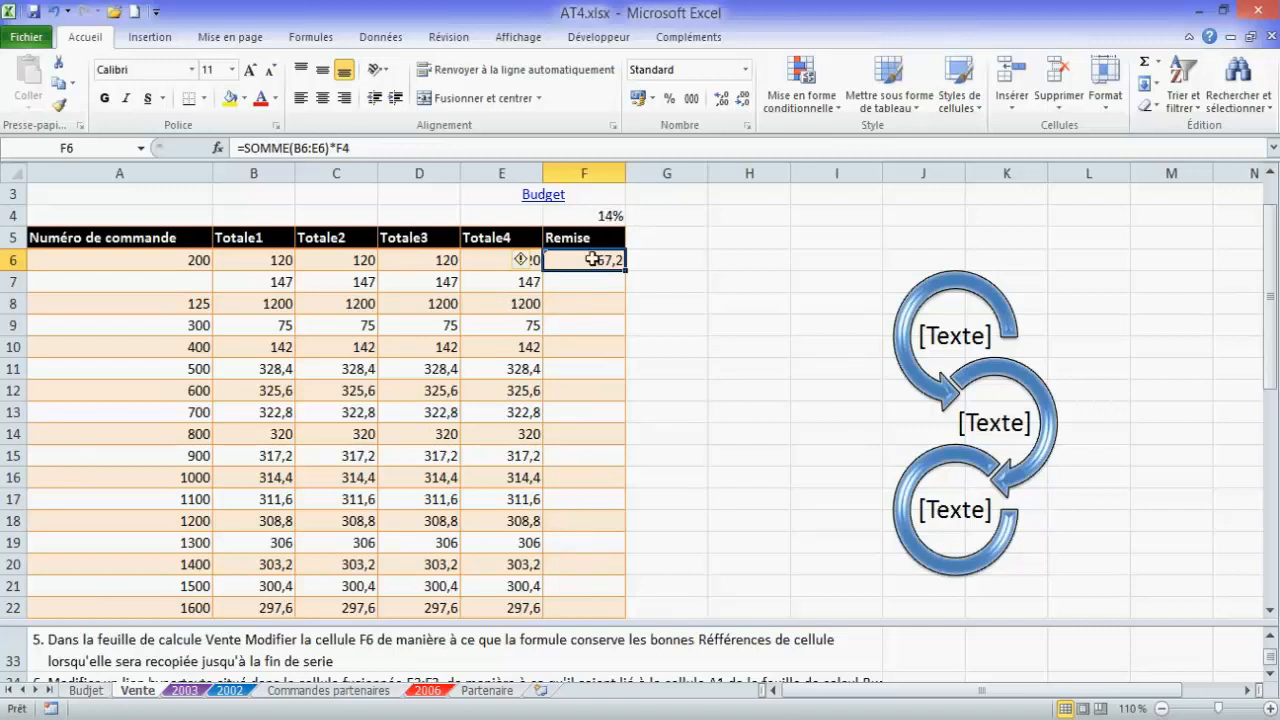
Make the F4 reference absolute in the formula of cell F6, giving =SOMME(B6:E6)*$F$4.
double_click(593, 259)
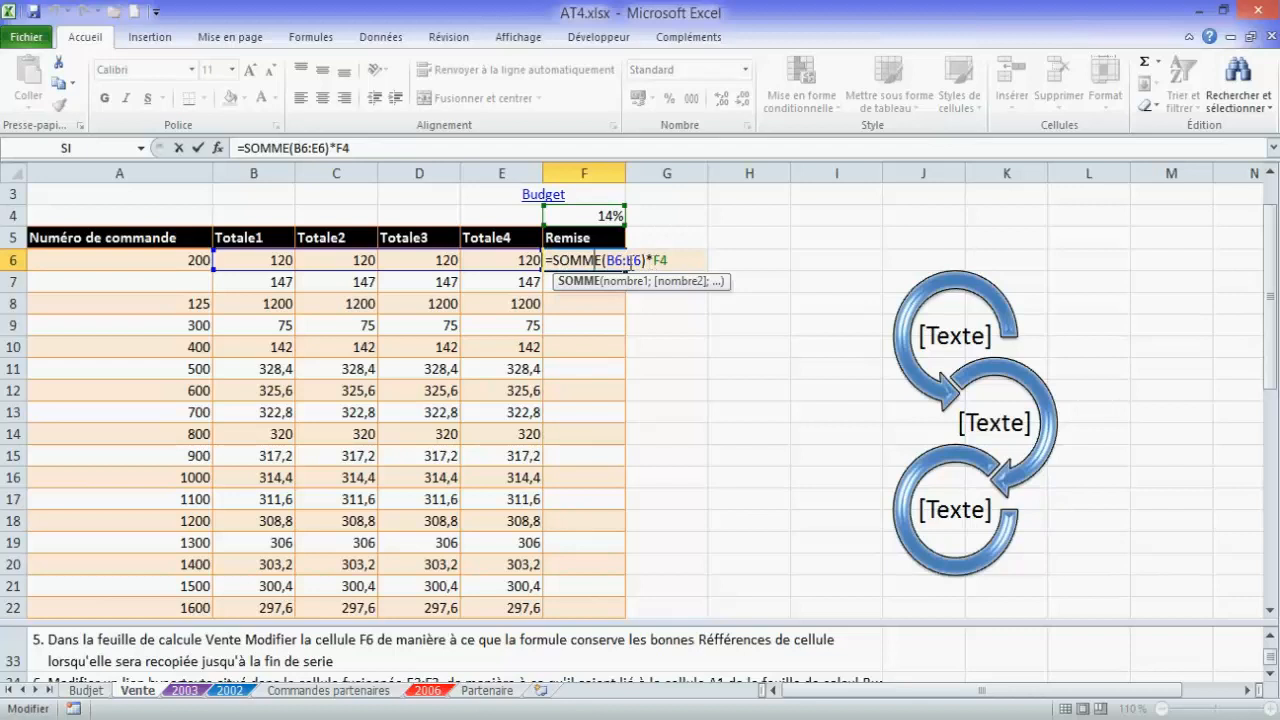
key("ctrl+Return")
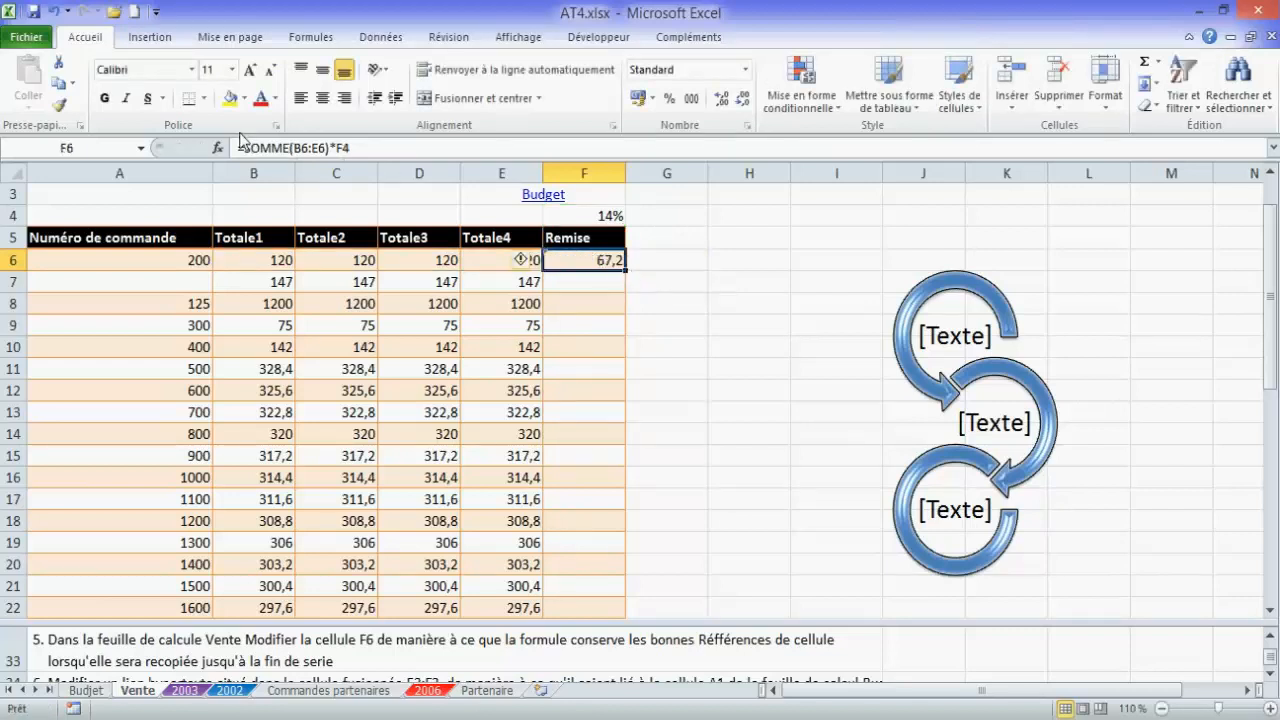
left_click(344, 148)
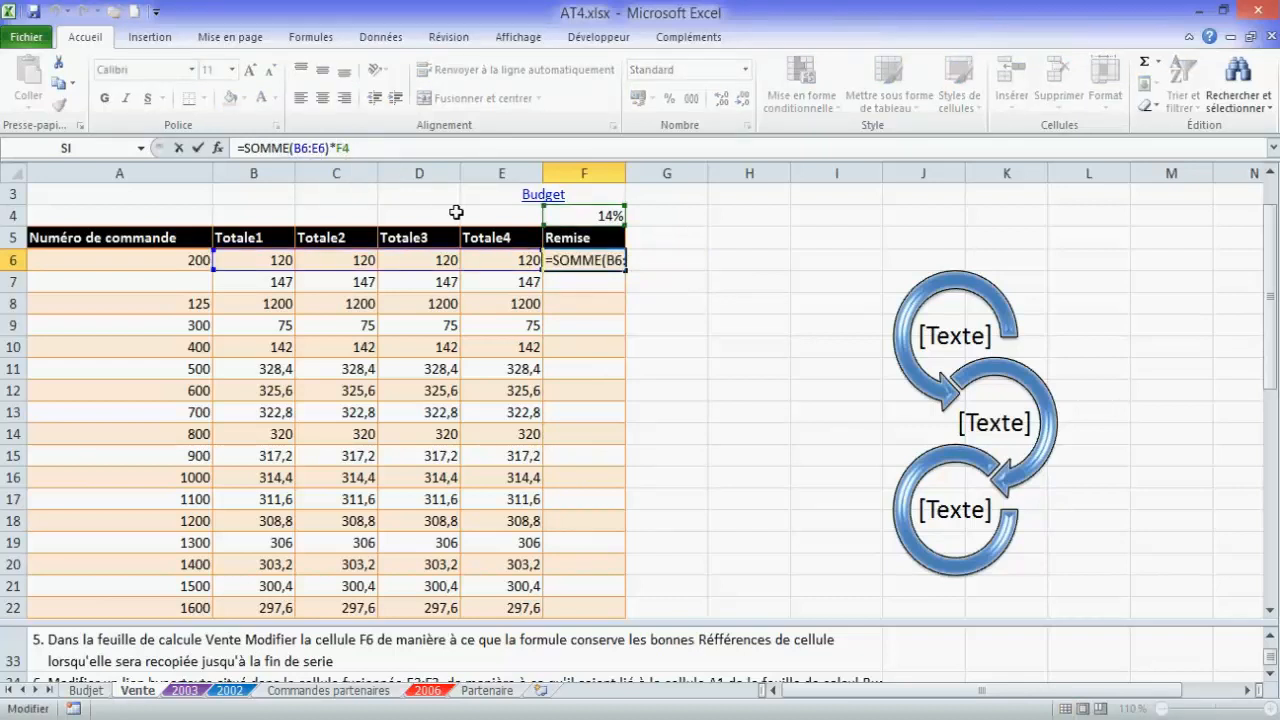
key("F4")
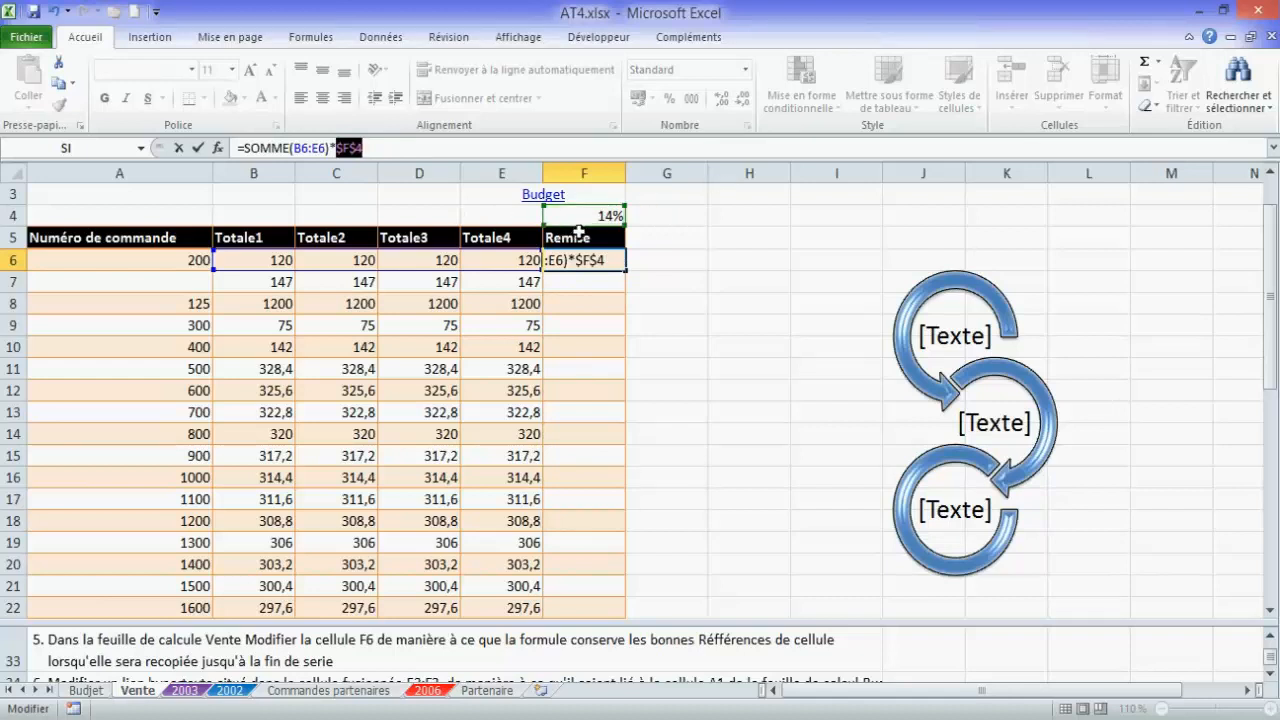
key("Return")
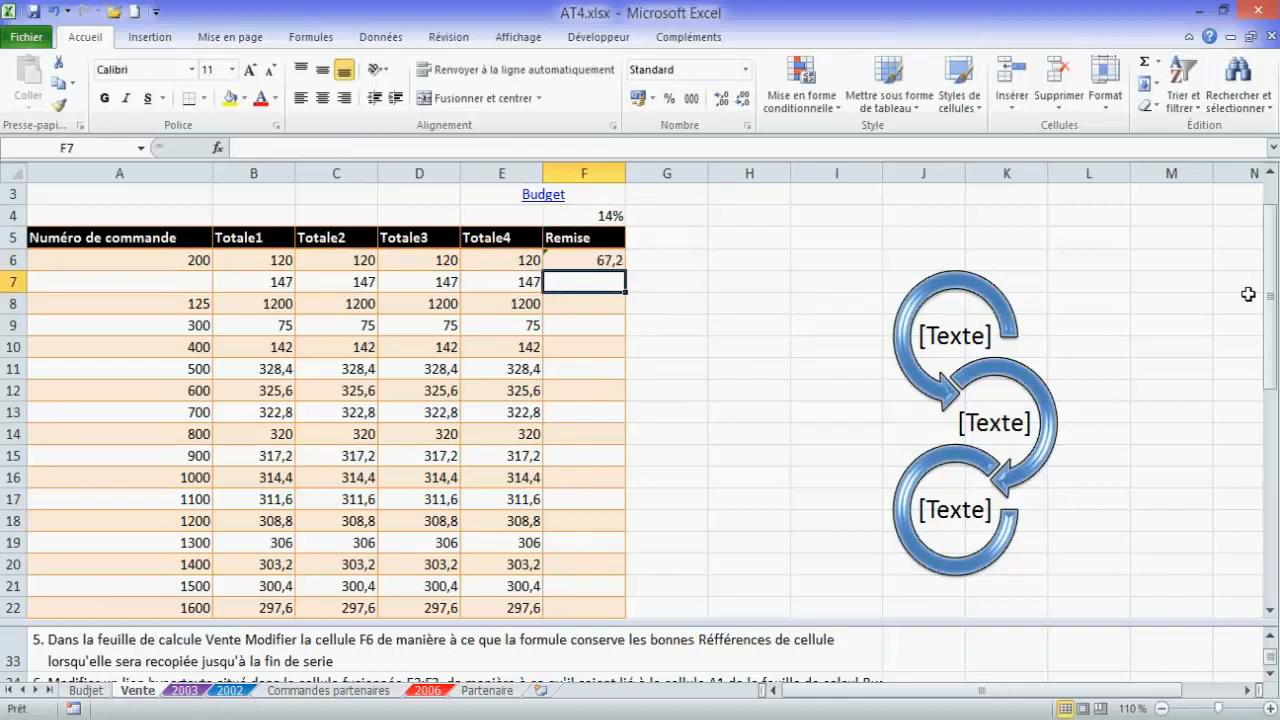
Fill the F6 formula down the Remise column to F26 and check the copied formula in F9.
left_click_drag(1264, 293, 1272, 308)
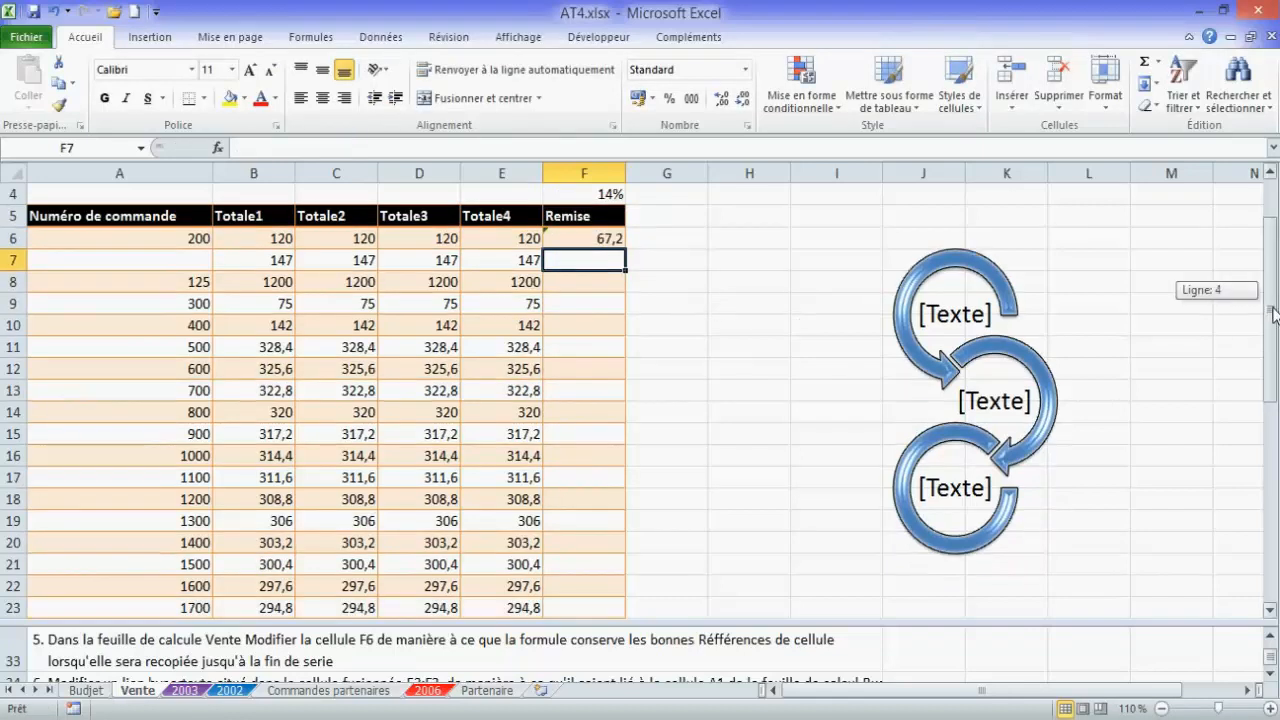
left_click(606, 238)
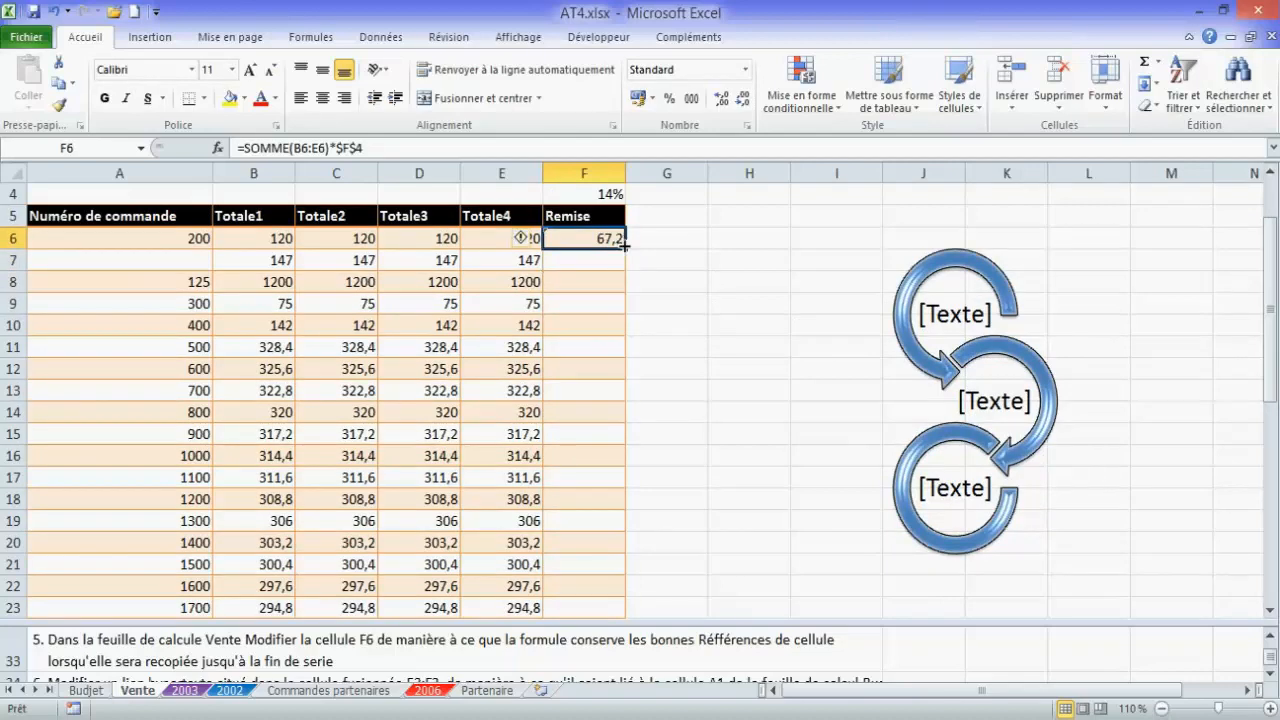
left_click_drag(624, 249, 618, 598)
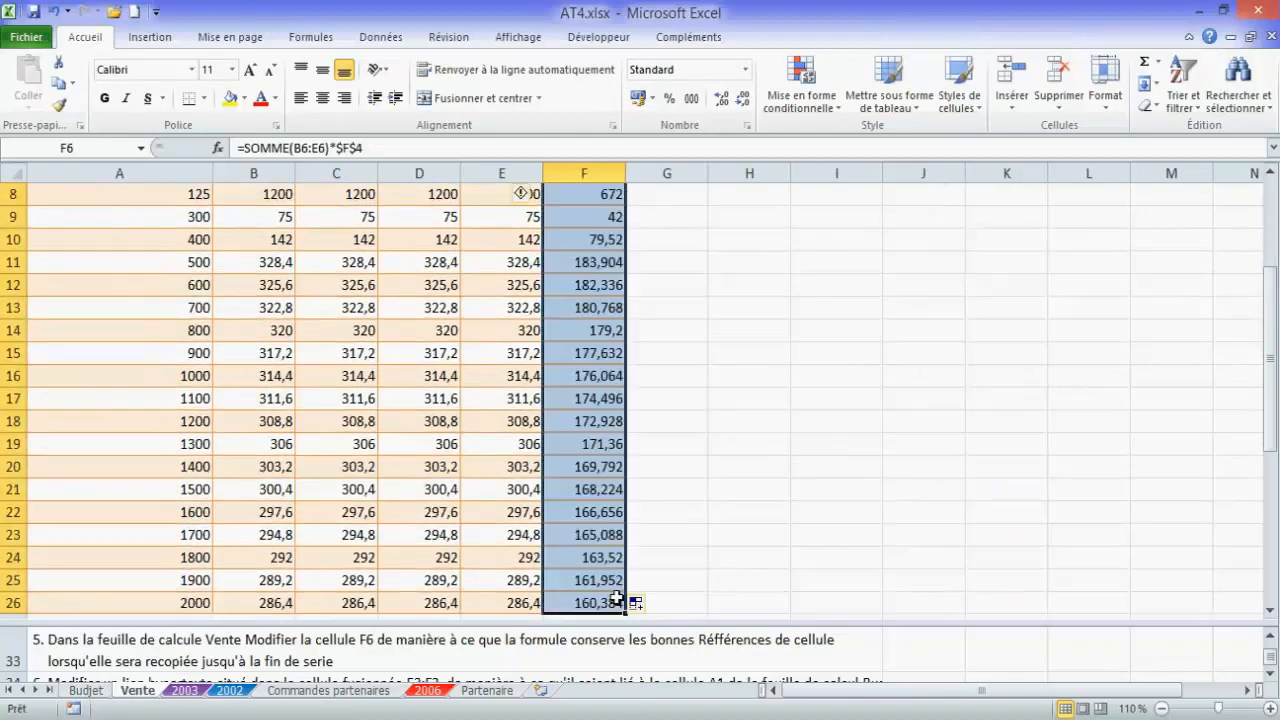
scroll(600, 275, "up", 1)
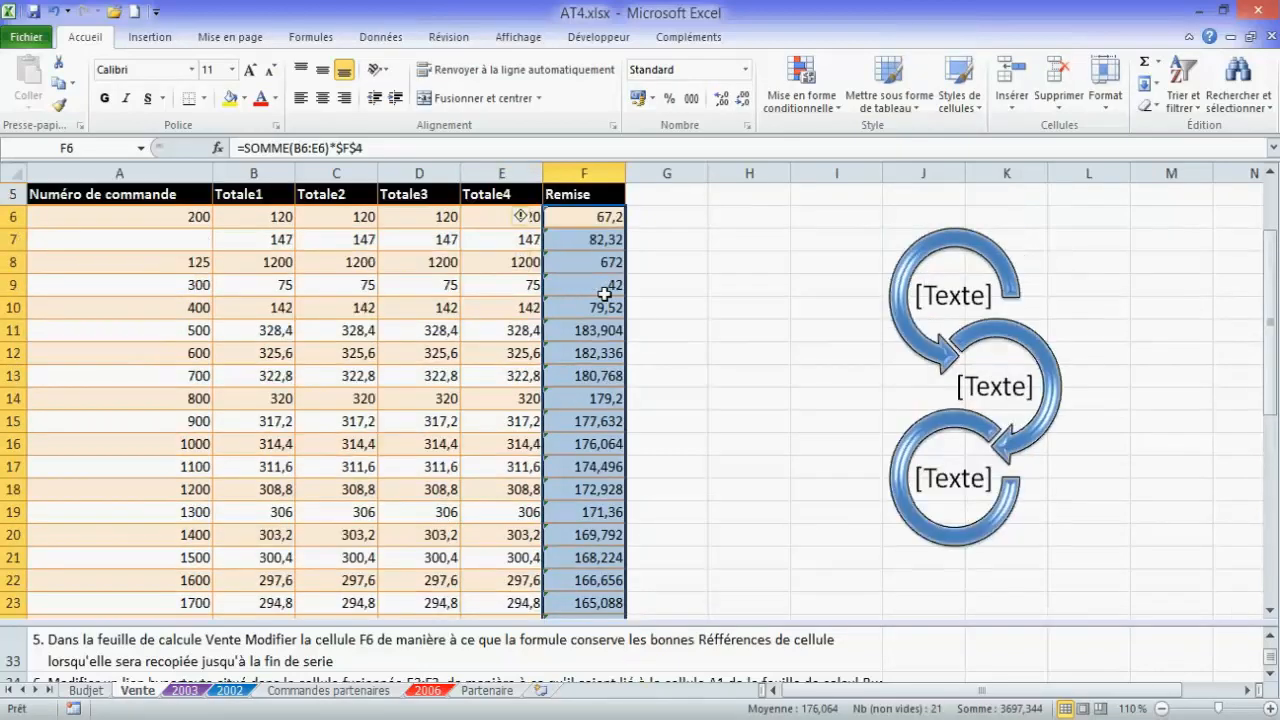
left_click(597, 284)
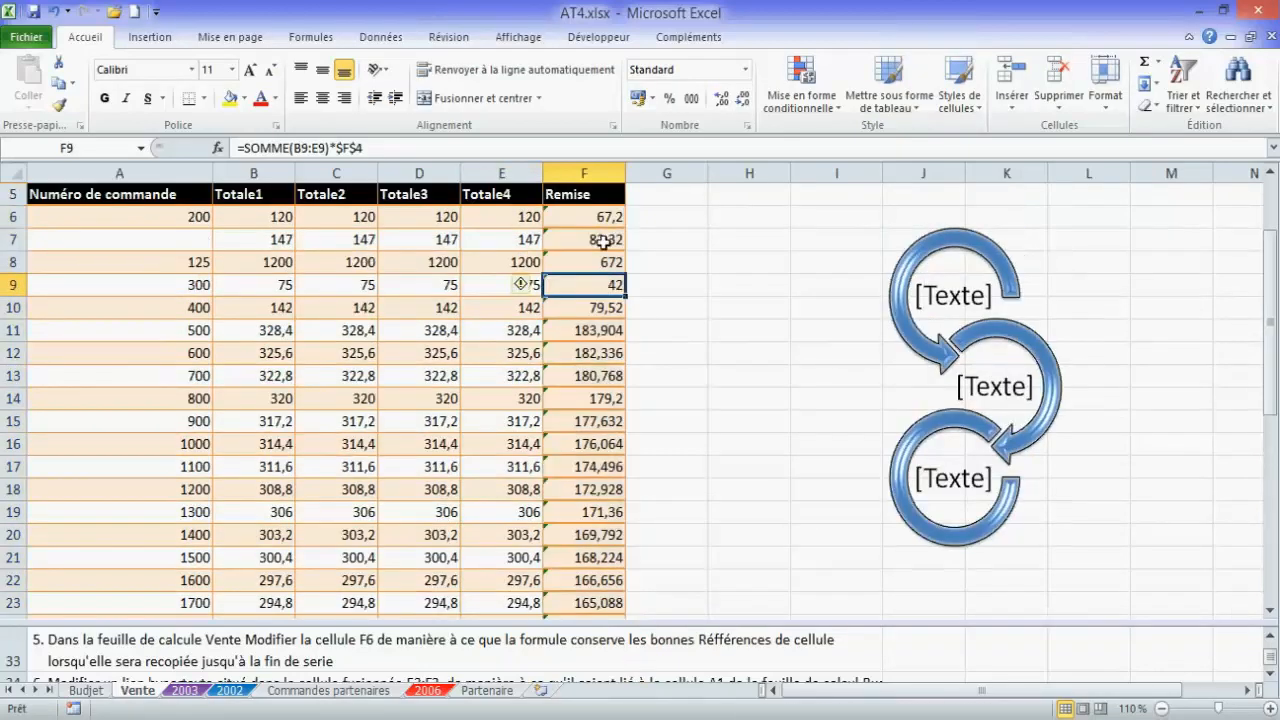
Read exercise 6 below the Vente table and select the merged cell E3:F3 containing the Budget link.
left_click(1270, 675)
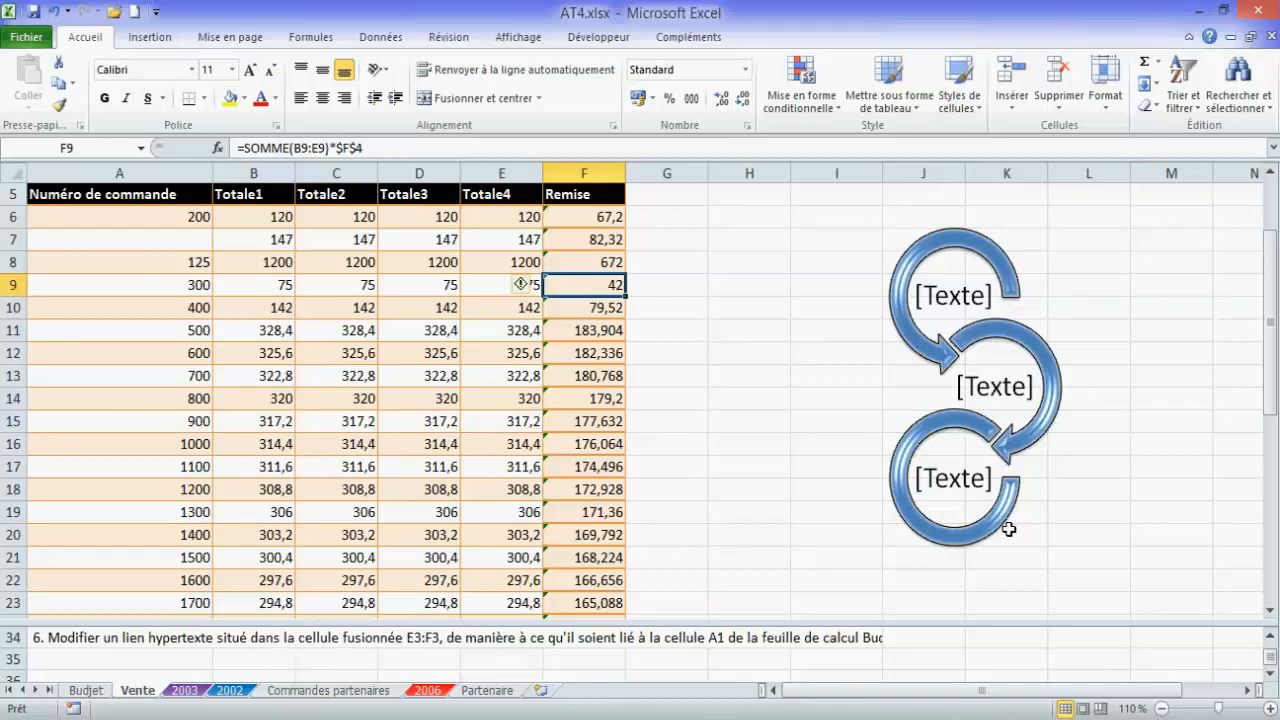
left_click(1271, 637)
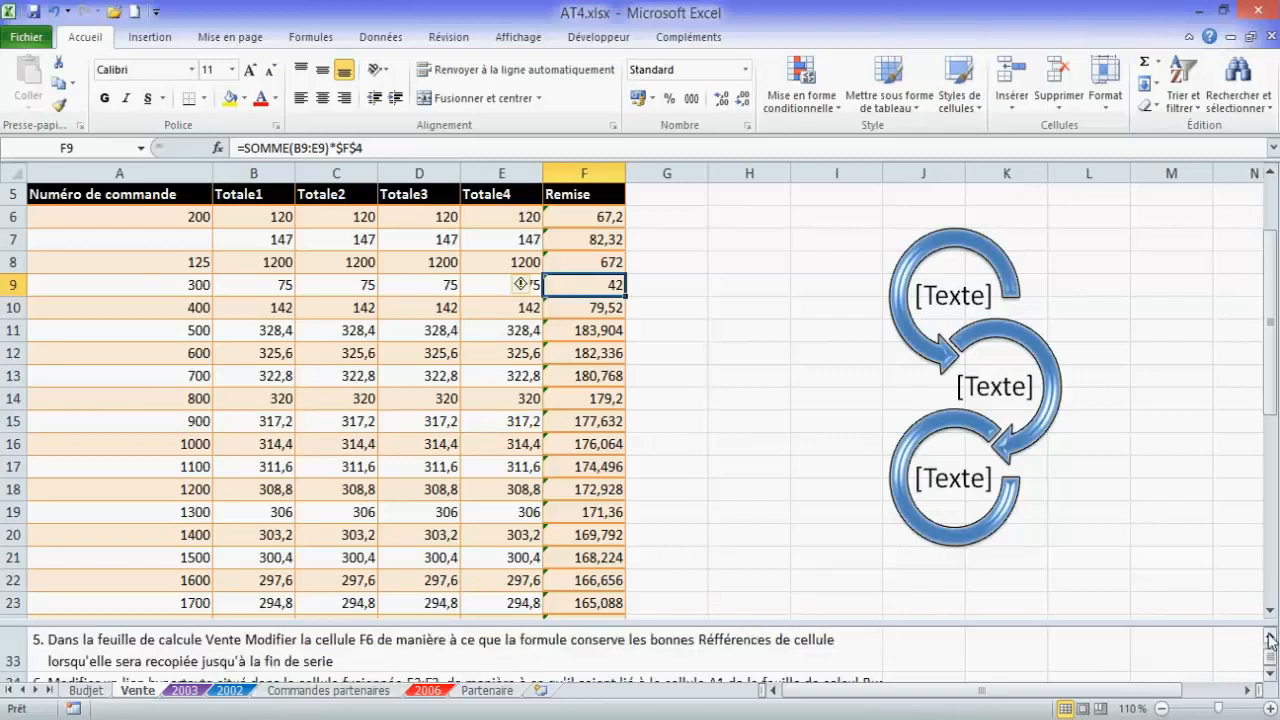
left_click(1271, 676)
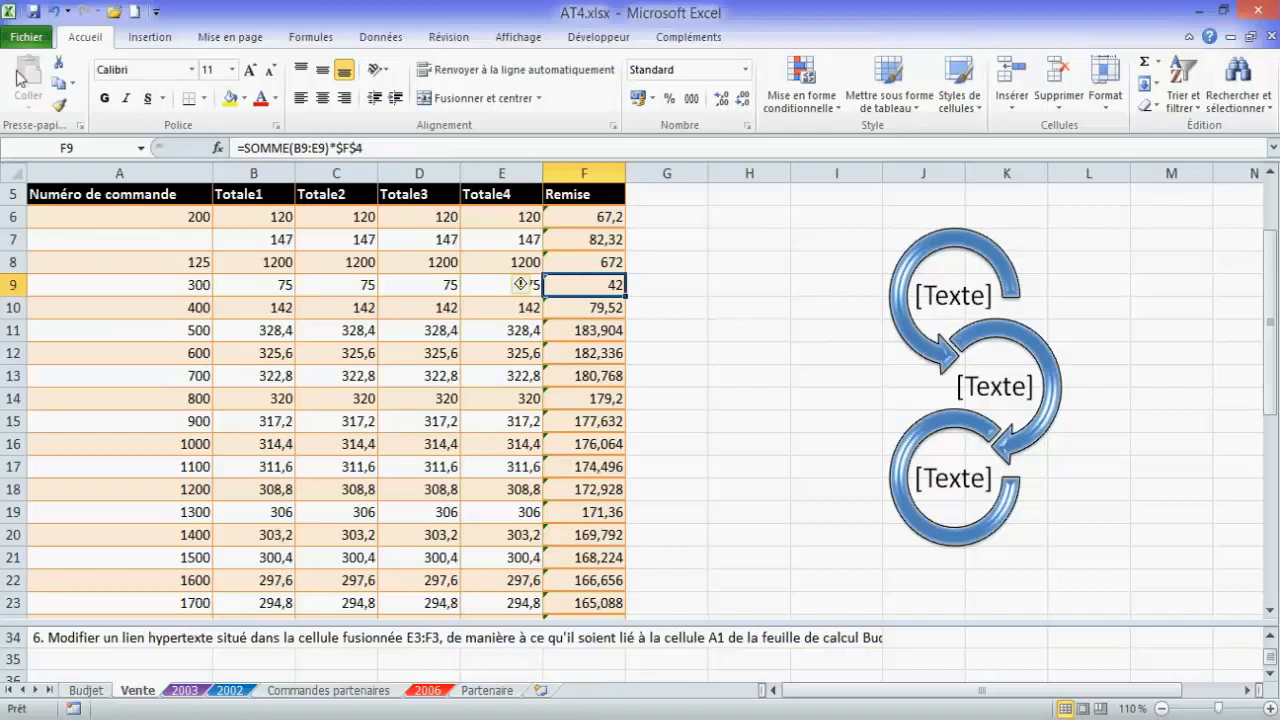
left_click(80, 148)
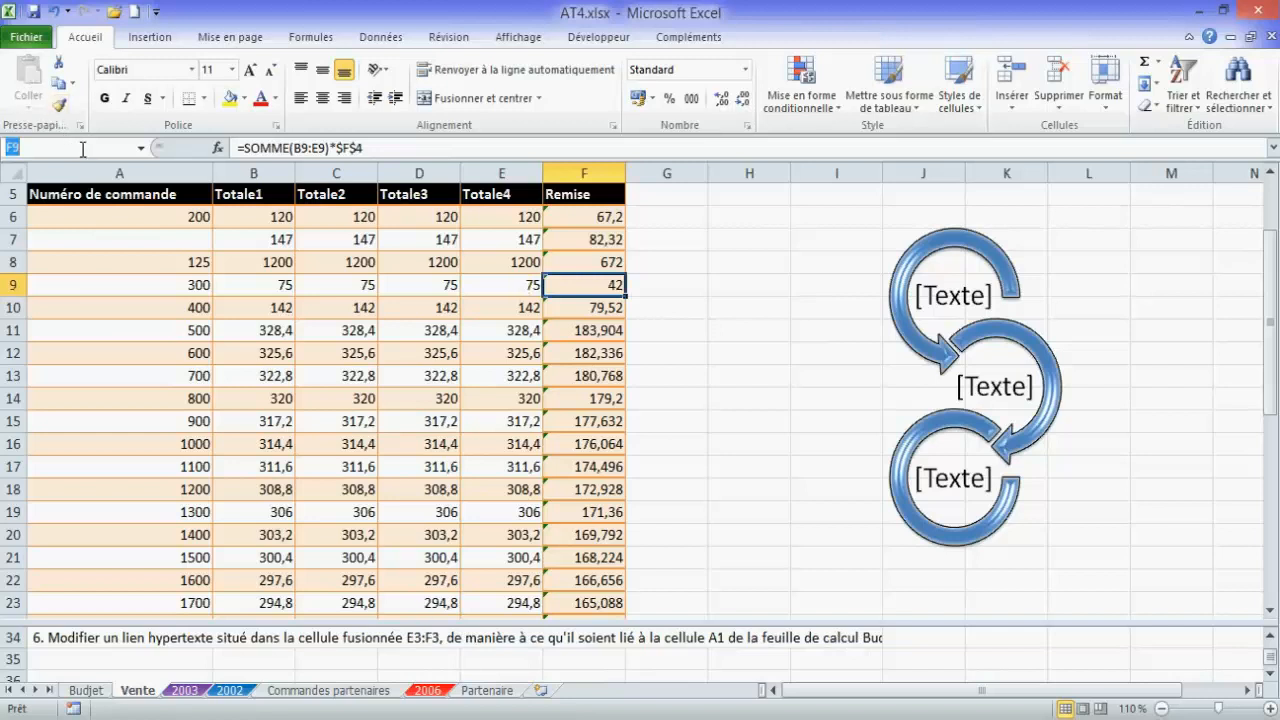
type("e3:f3")
key("Return")
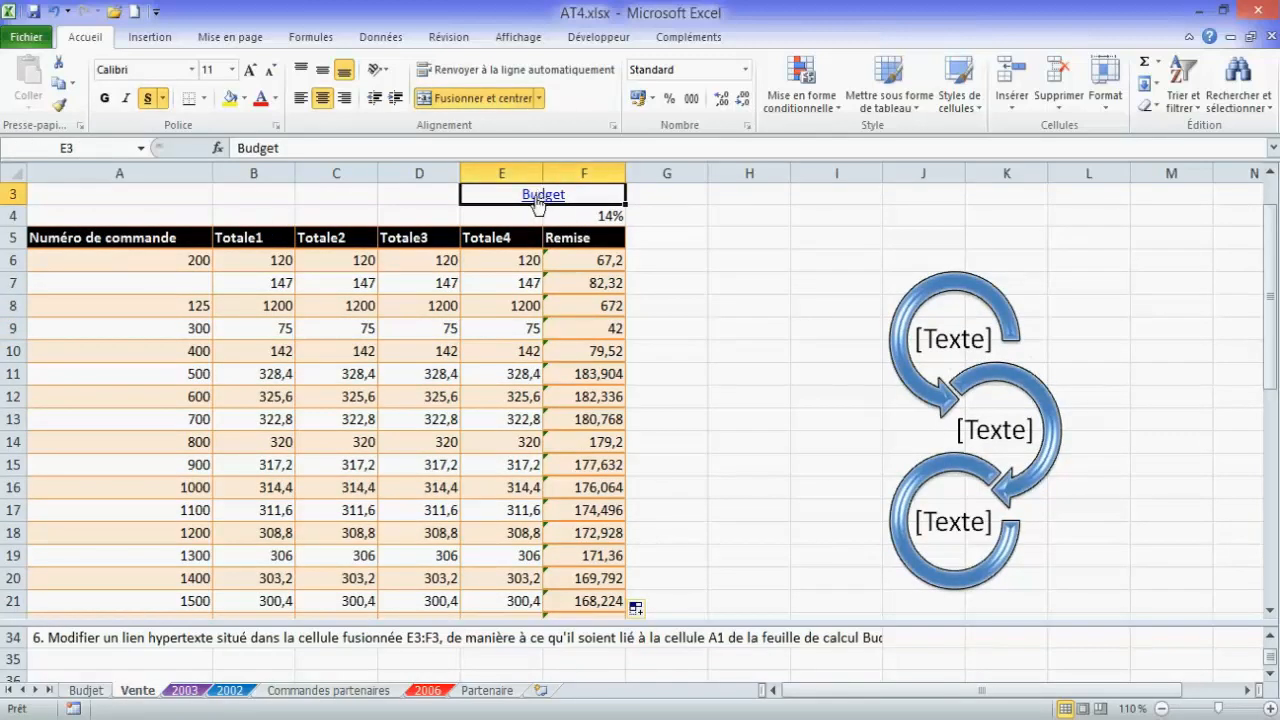
left_click(445, 38)
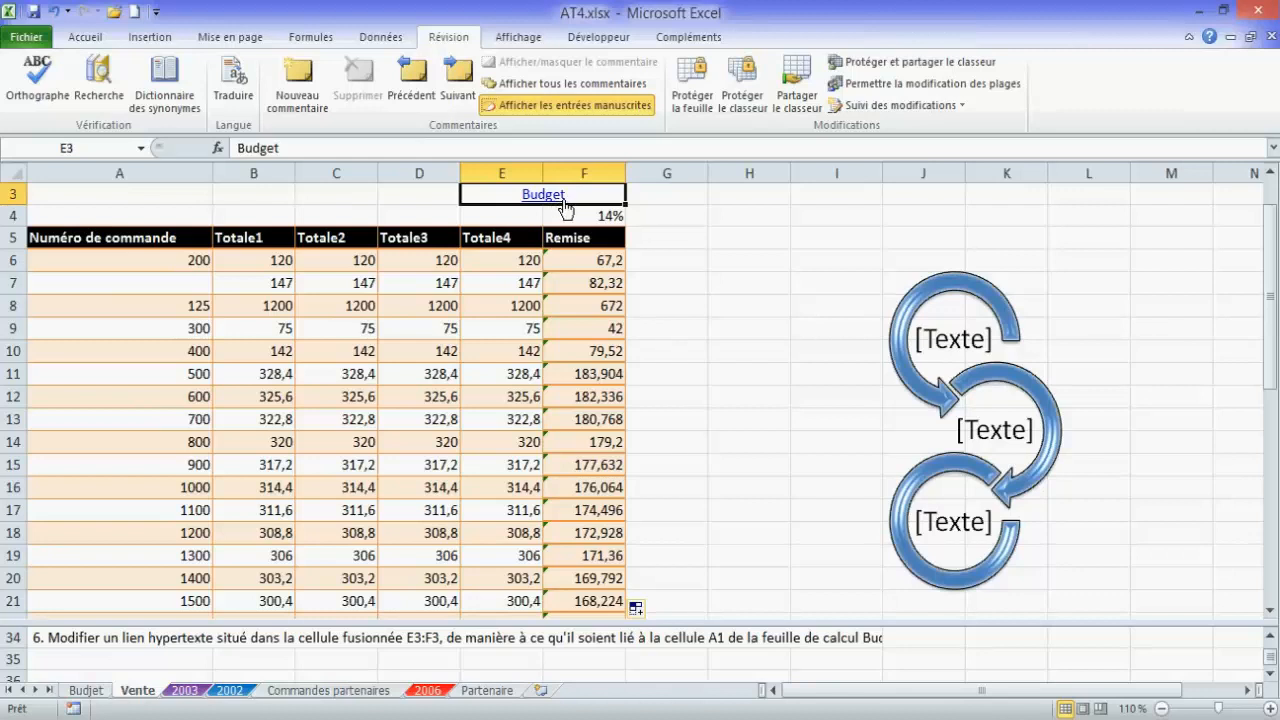
scroll(558, 206, "up", 1)
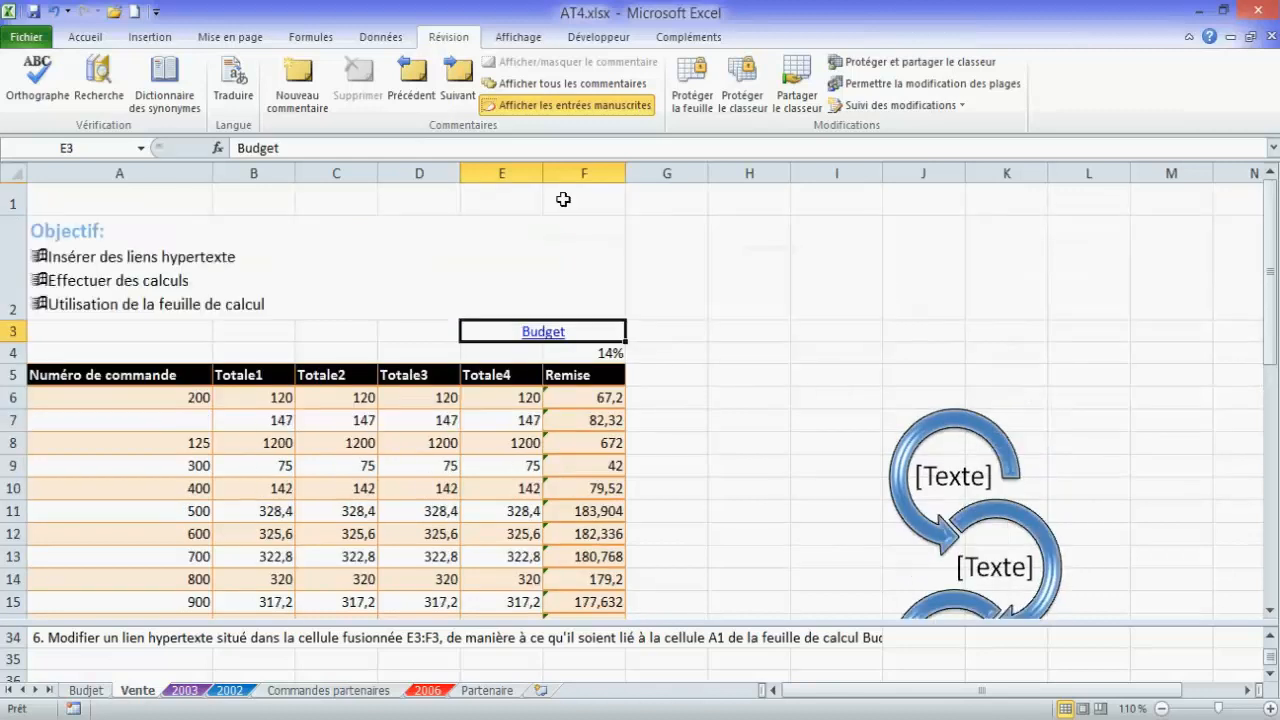
left_click(565, 353)
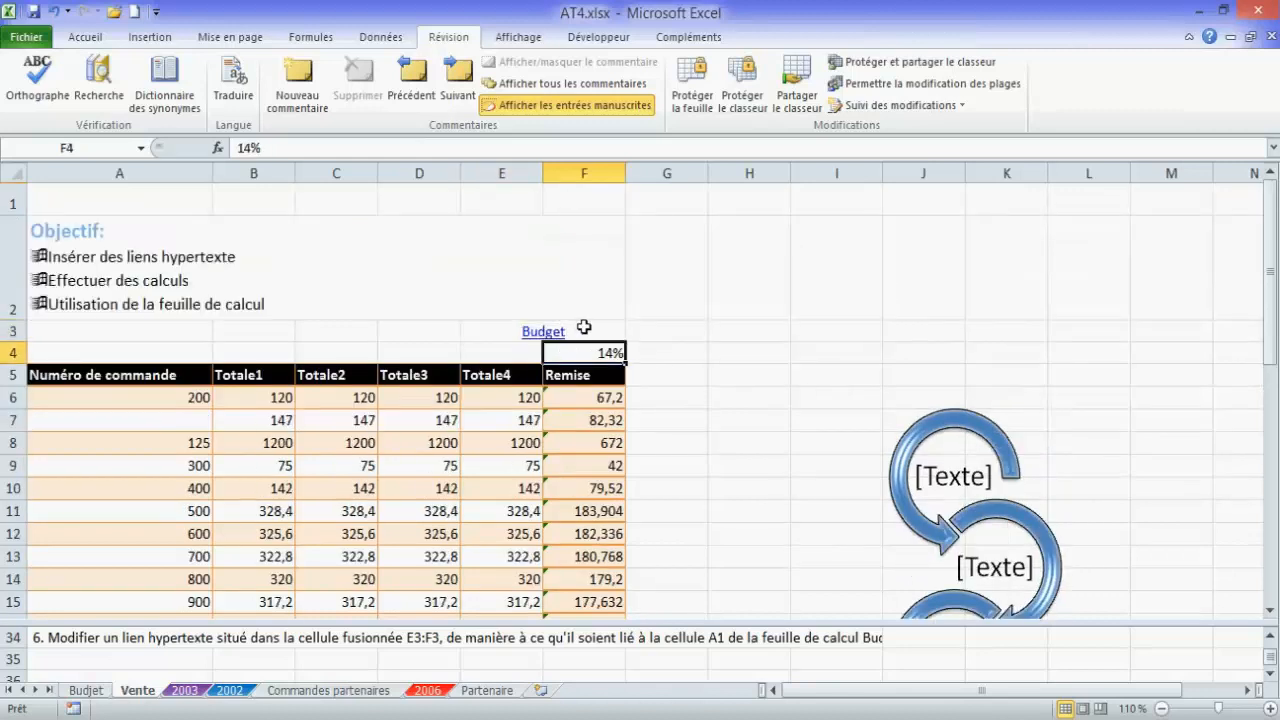
left_click(583, 328)
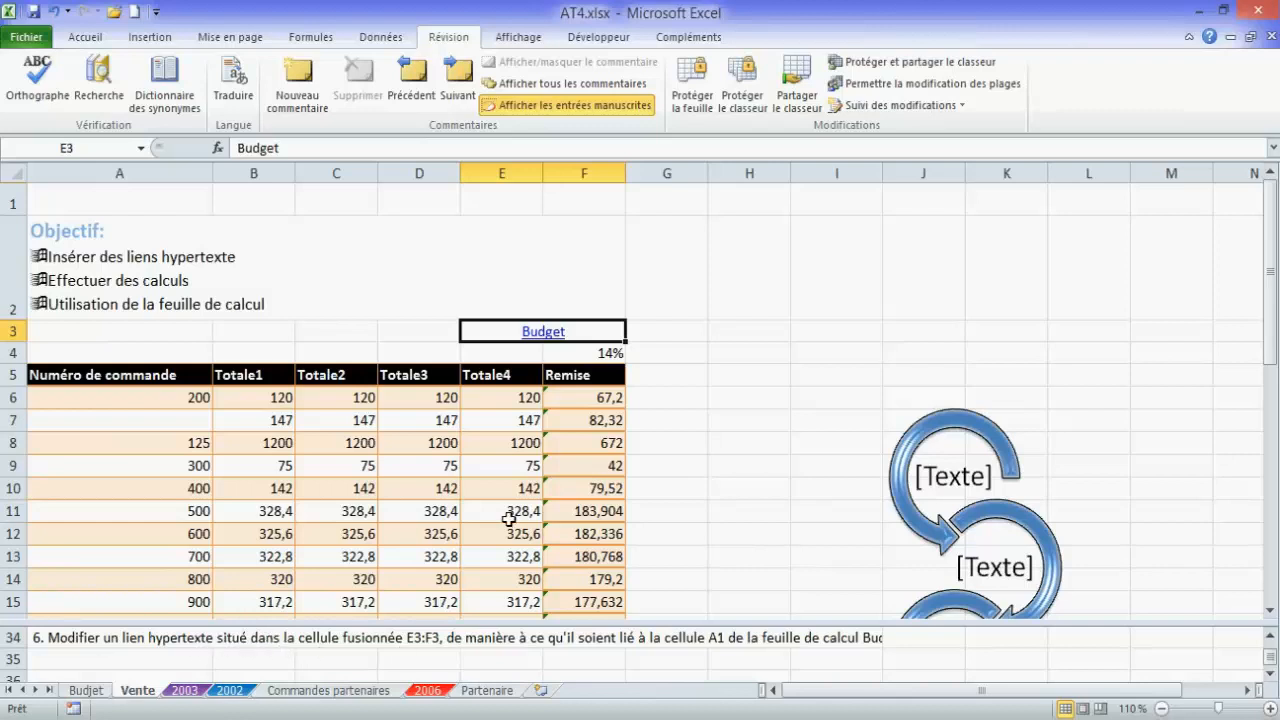
Edit the Budget hyperlink in E3:F3 to point to cell A1 of the Budjet sheet, and check its target.
right_click(574, 331)
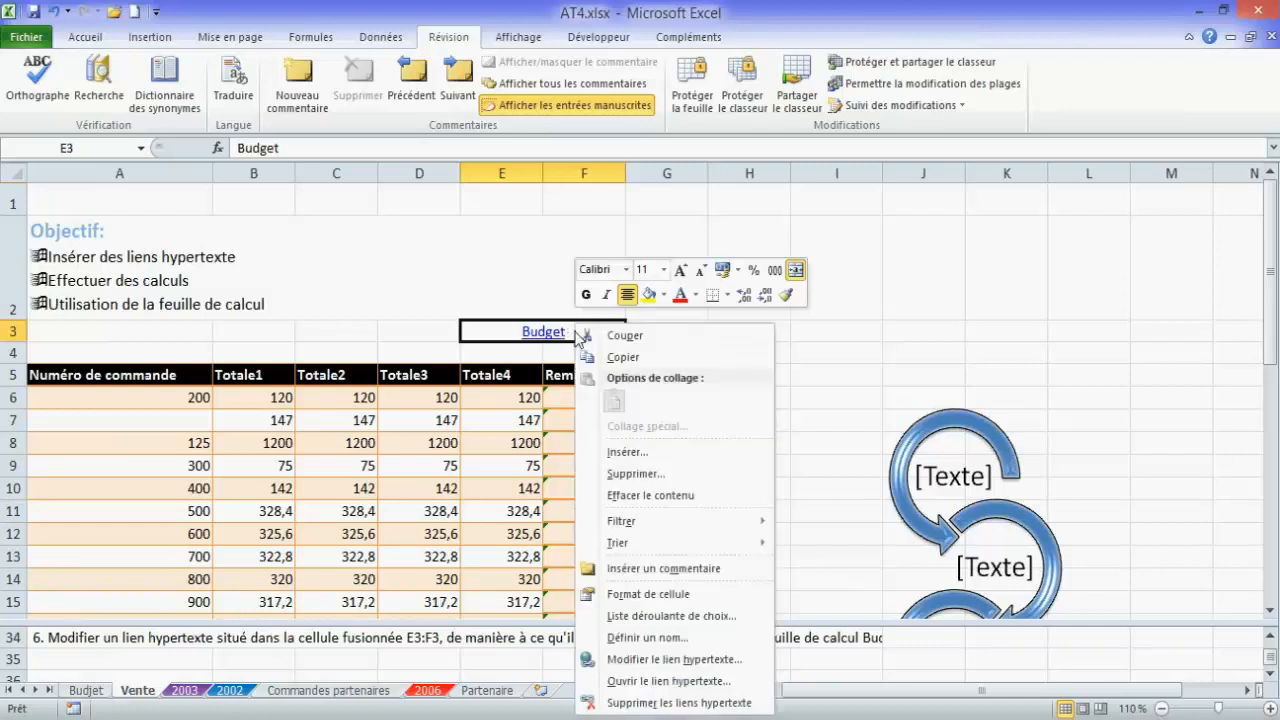
left_click(643, 661)
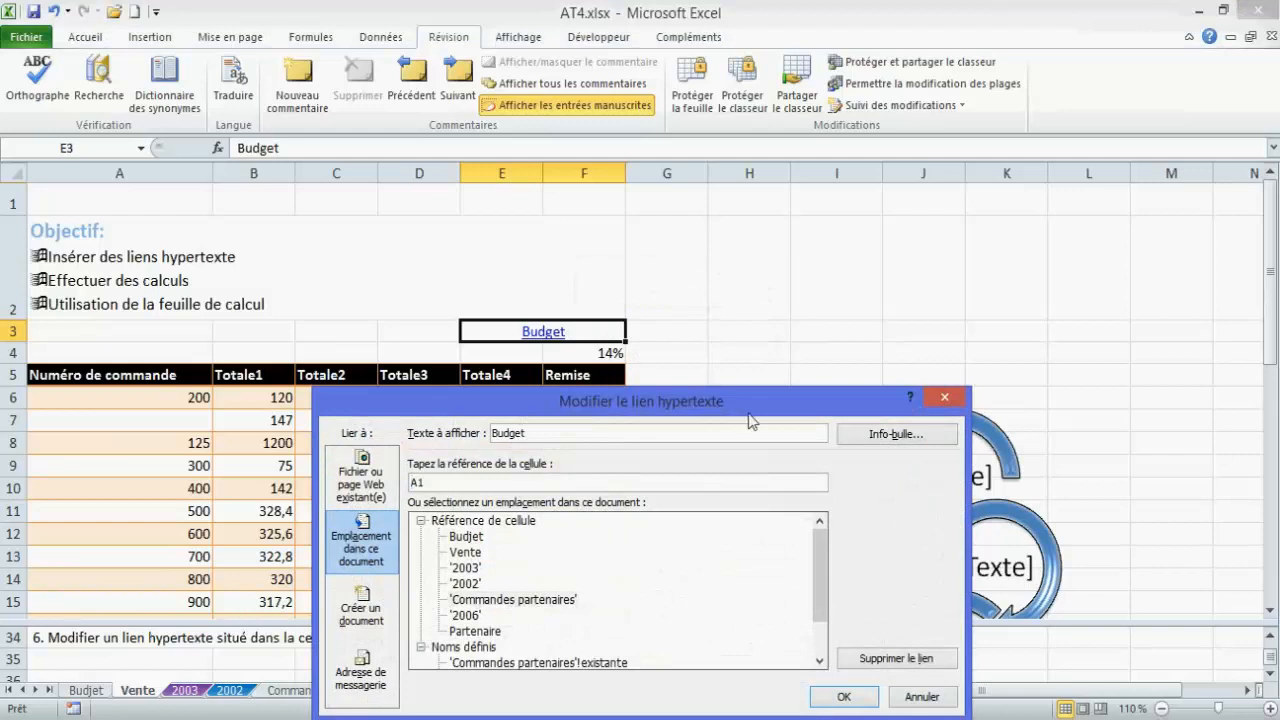
left_click_drag(752, 416, 756, 270)
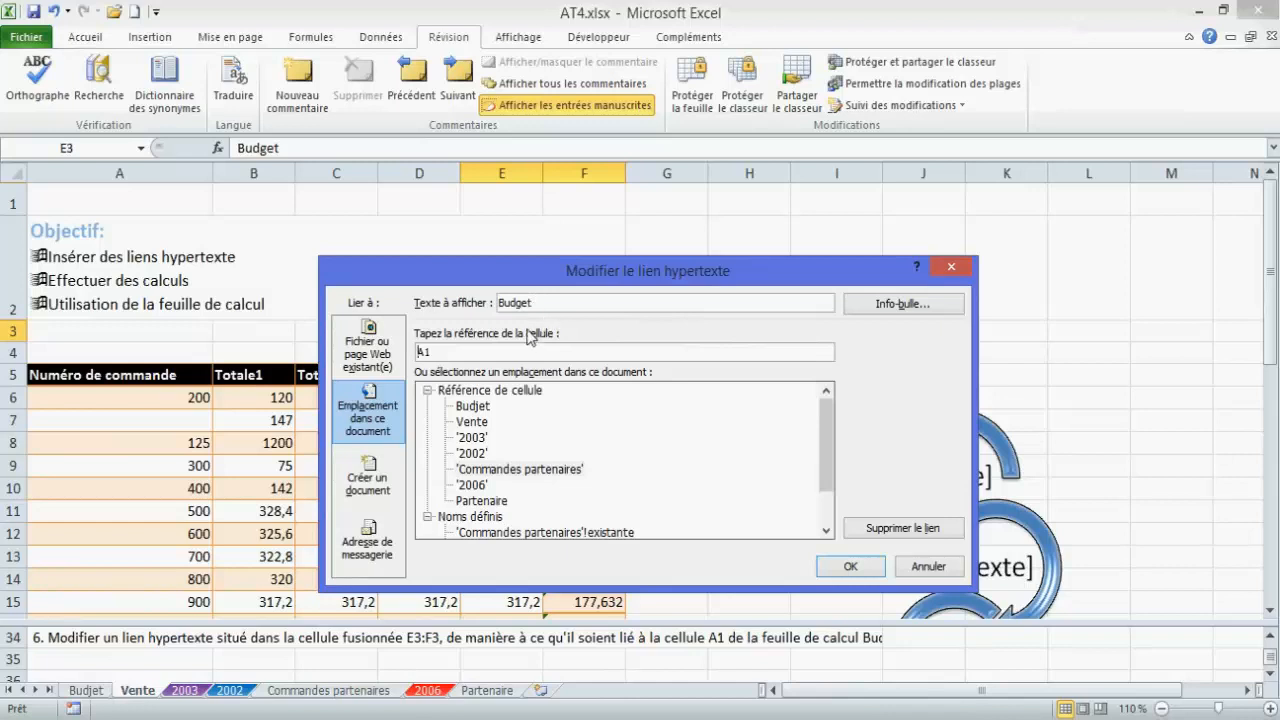
left_click_drag(541, 302, 491, 300)
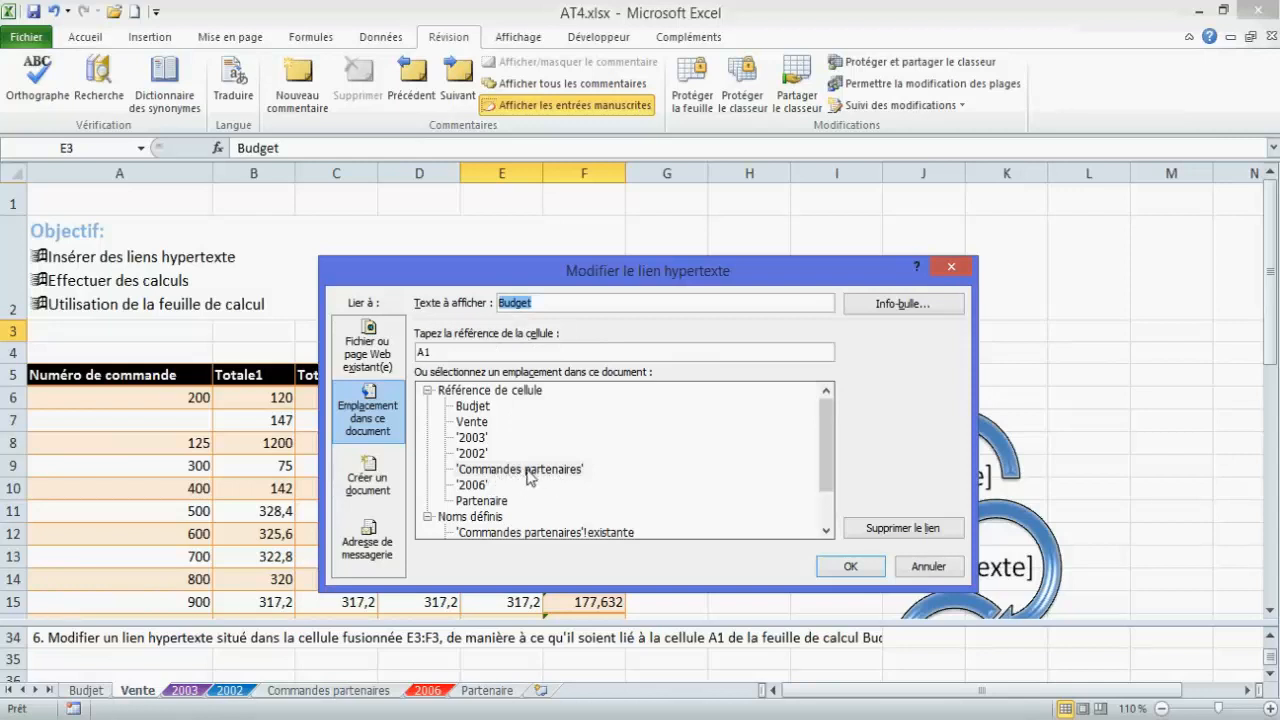
left_click(476, 405)
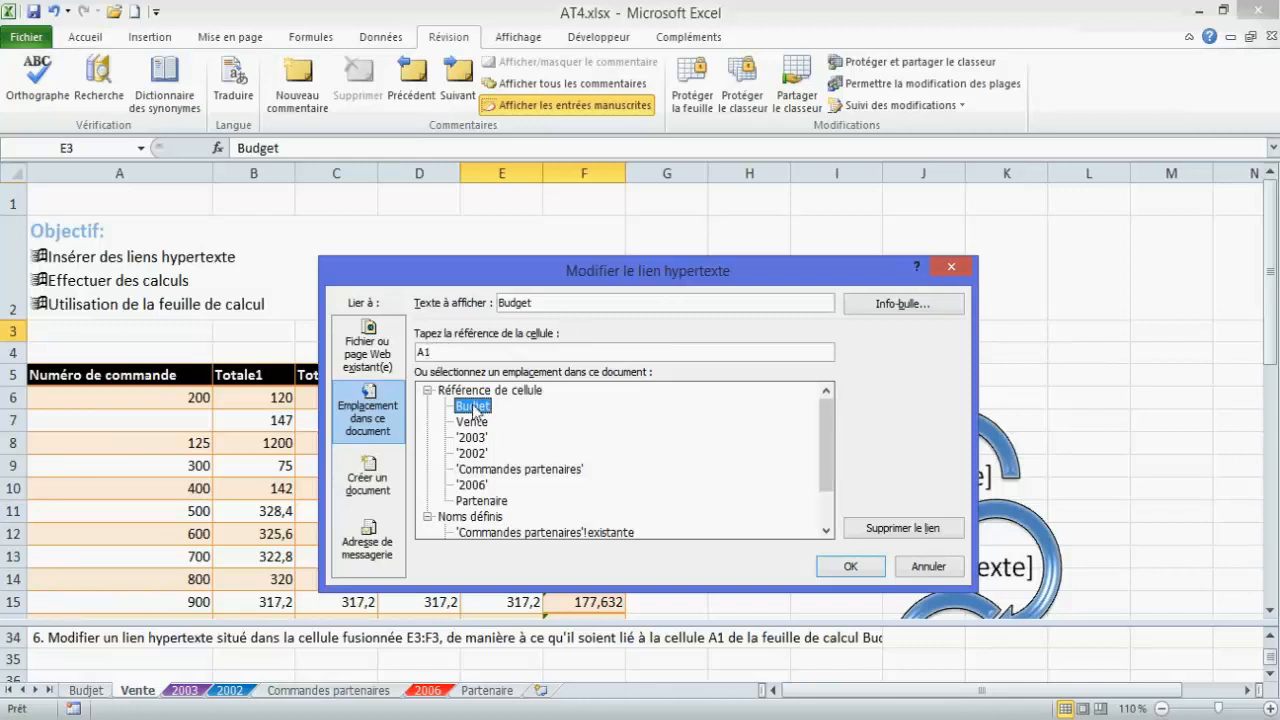
left_click(845, 567)
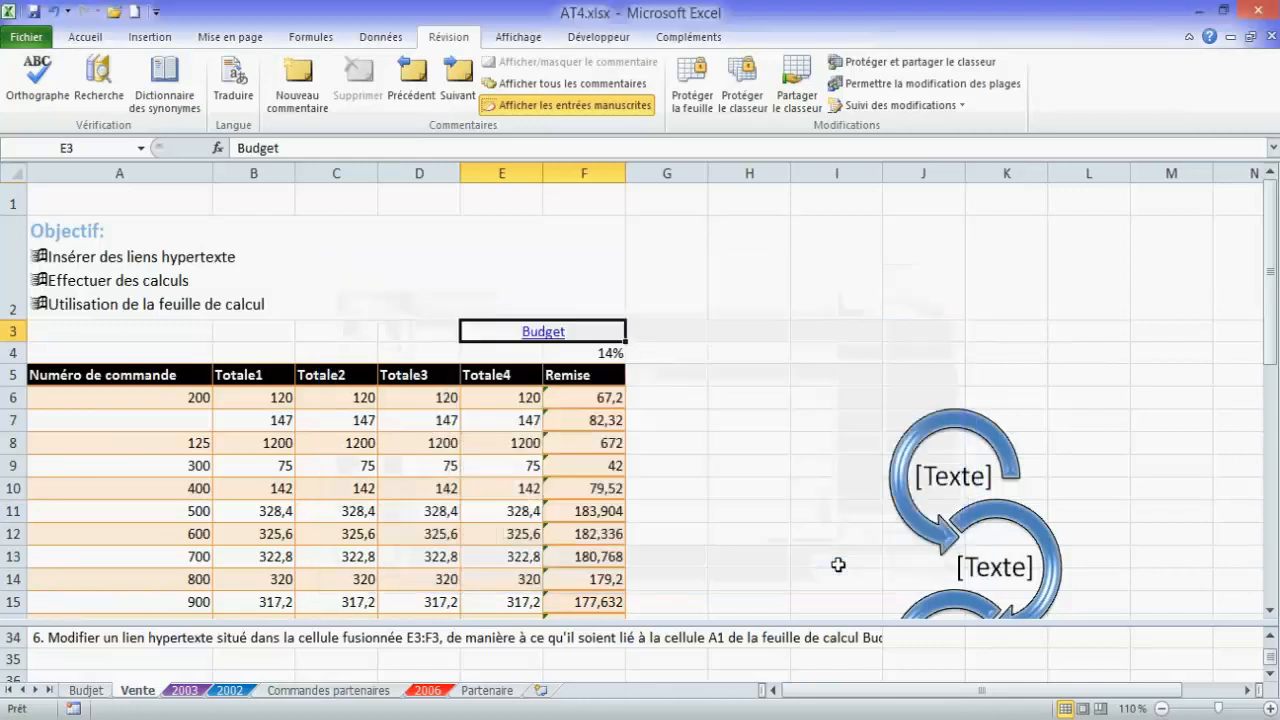
mouse_move(545, 341)
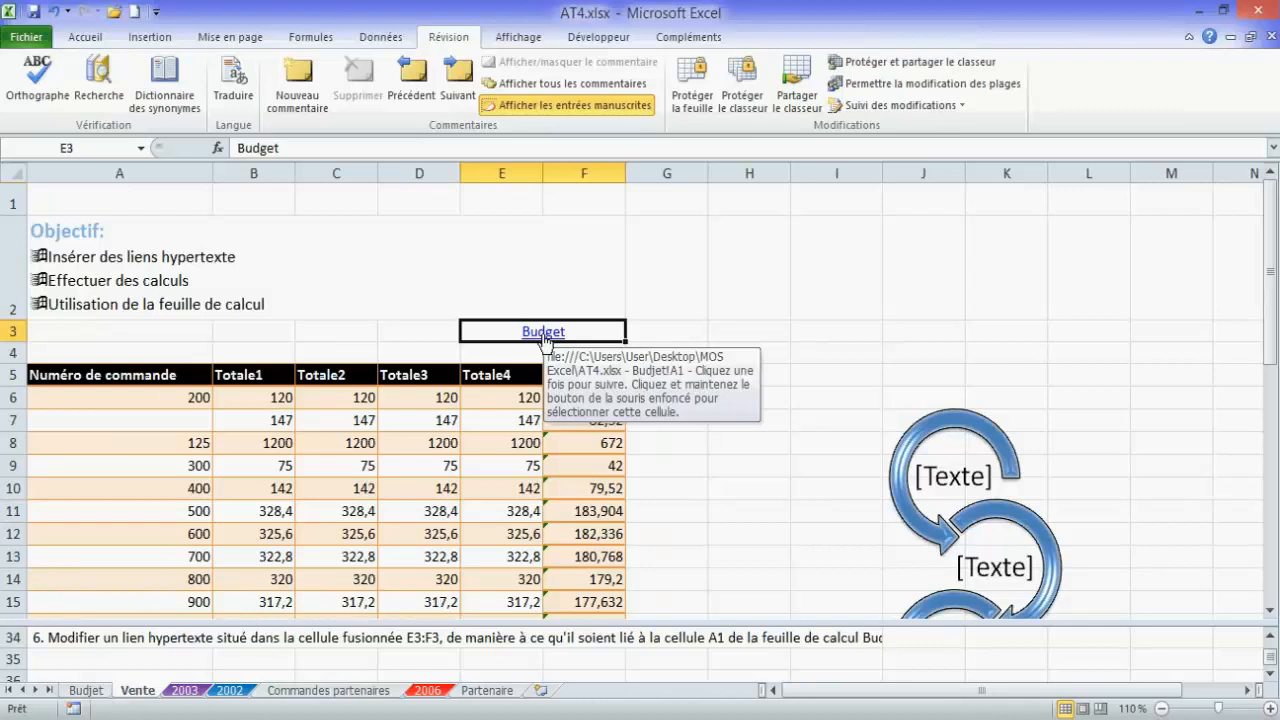
left_click(668, 458)
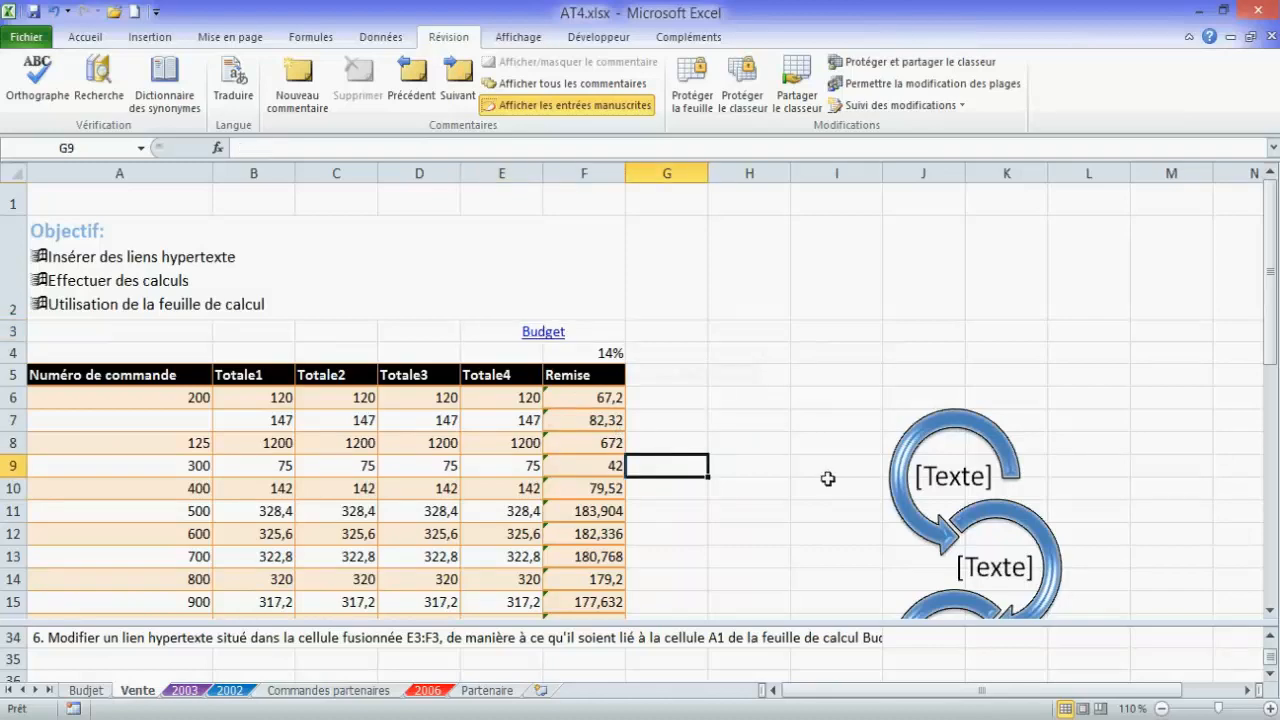
Open the Commandes partenaires sheet and look over its table and list of tasks.
scroll(1138, 489, "down", 3)
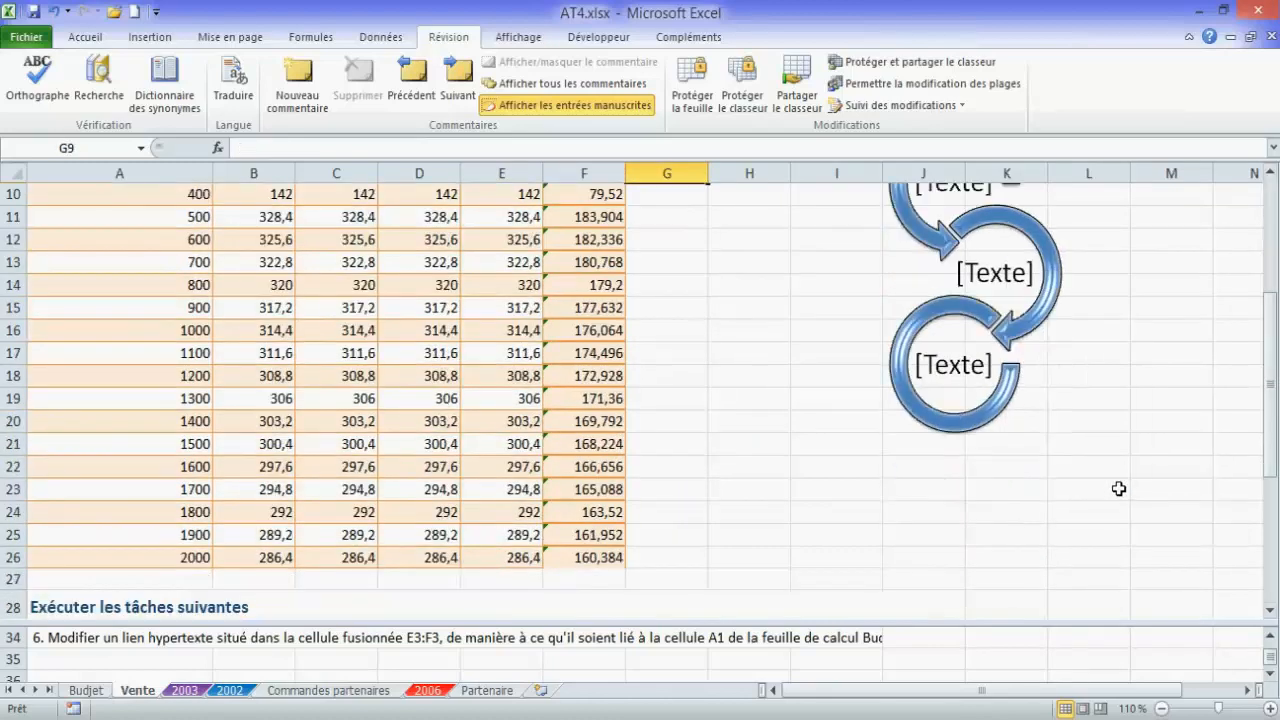
left_click(309, 692)
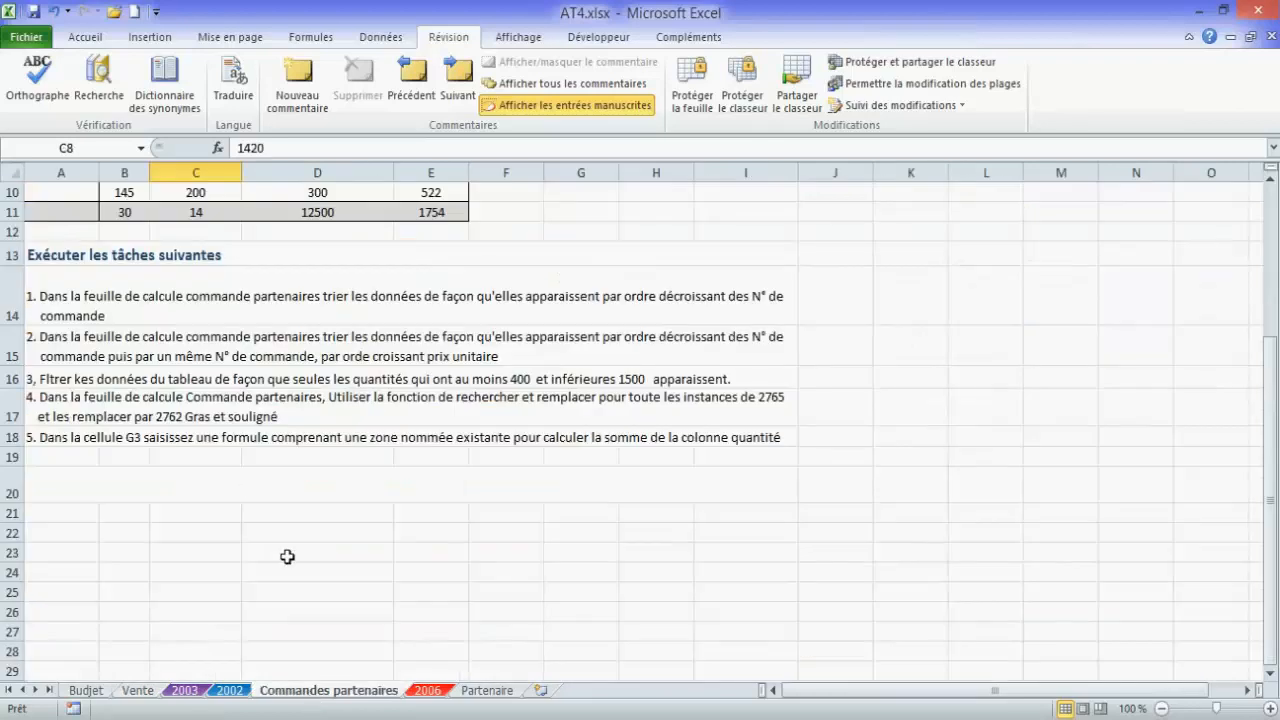
scroll(287, 556, "up", 3)
scroll(287, 556, "down", 1)
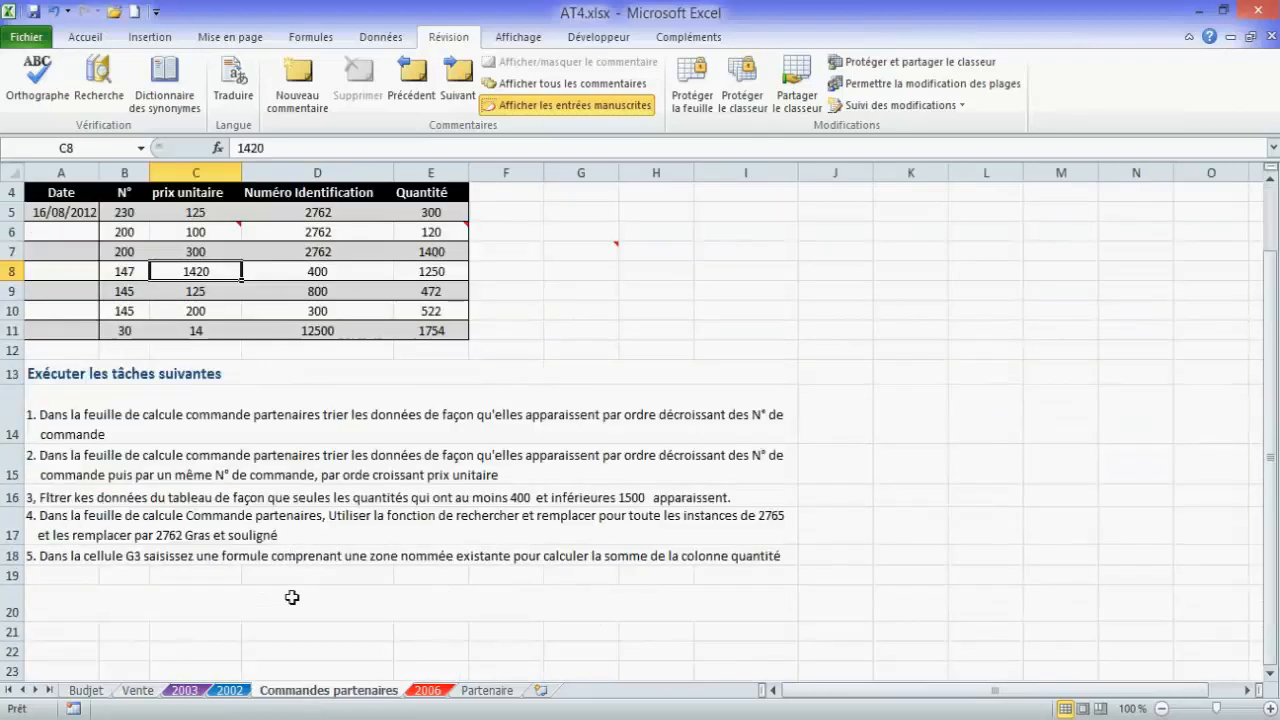
Split the Commandes partenaires sheet horizontally above row 12, separating the table from the task list.
scroll(316, 561, "up", 1)
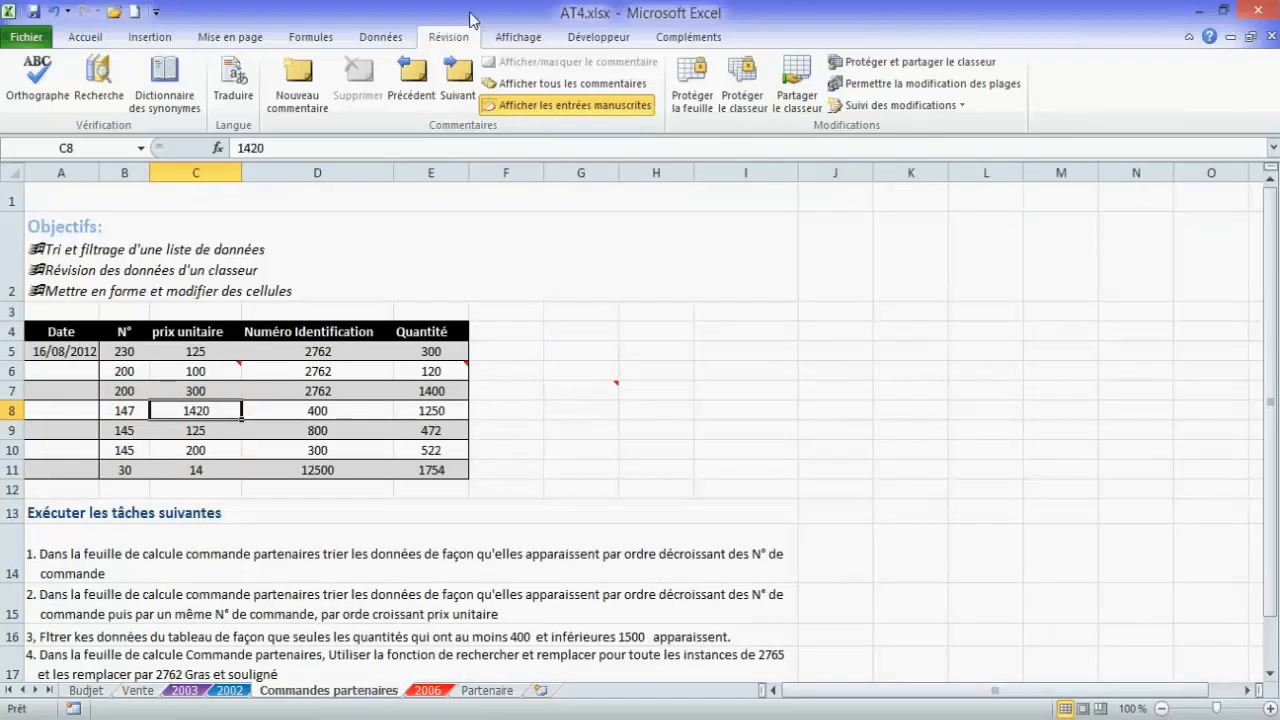
left_click(517, 37)
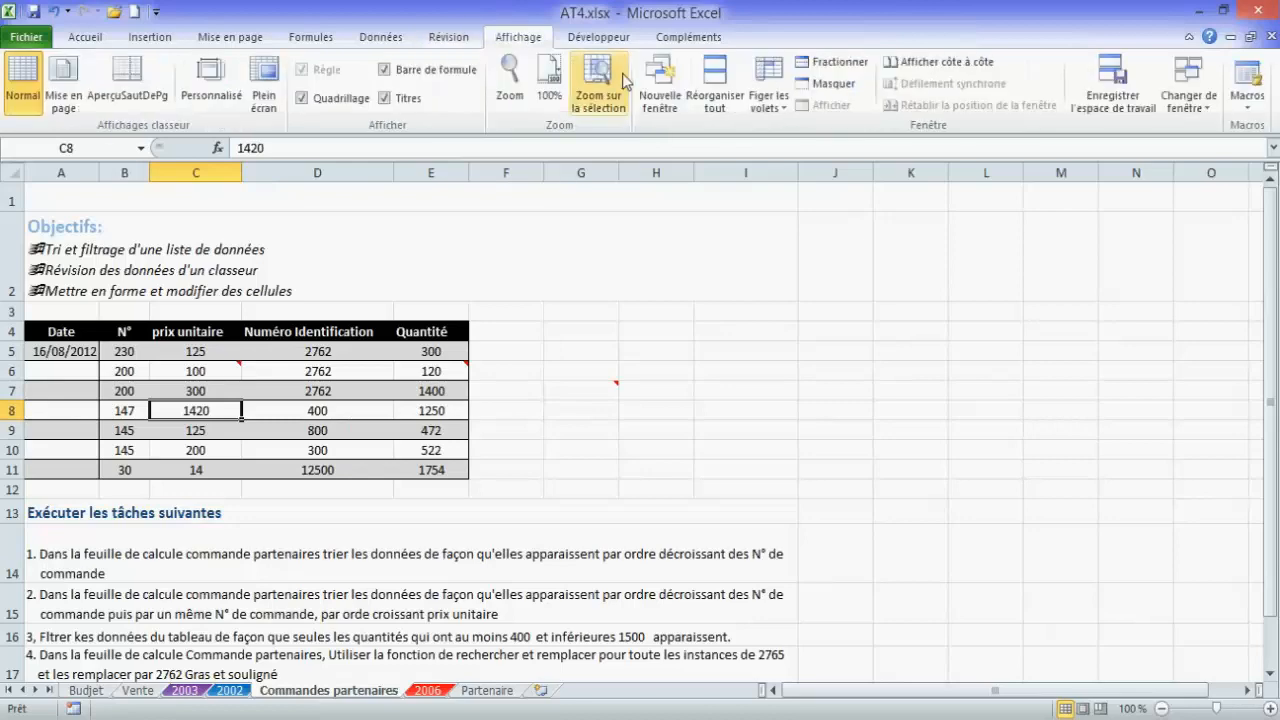
left_click(852, 66)
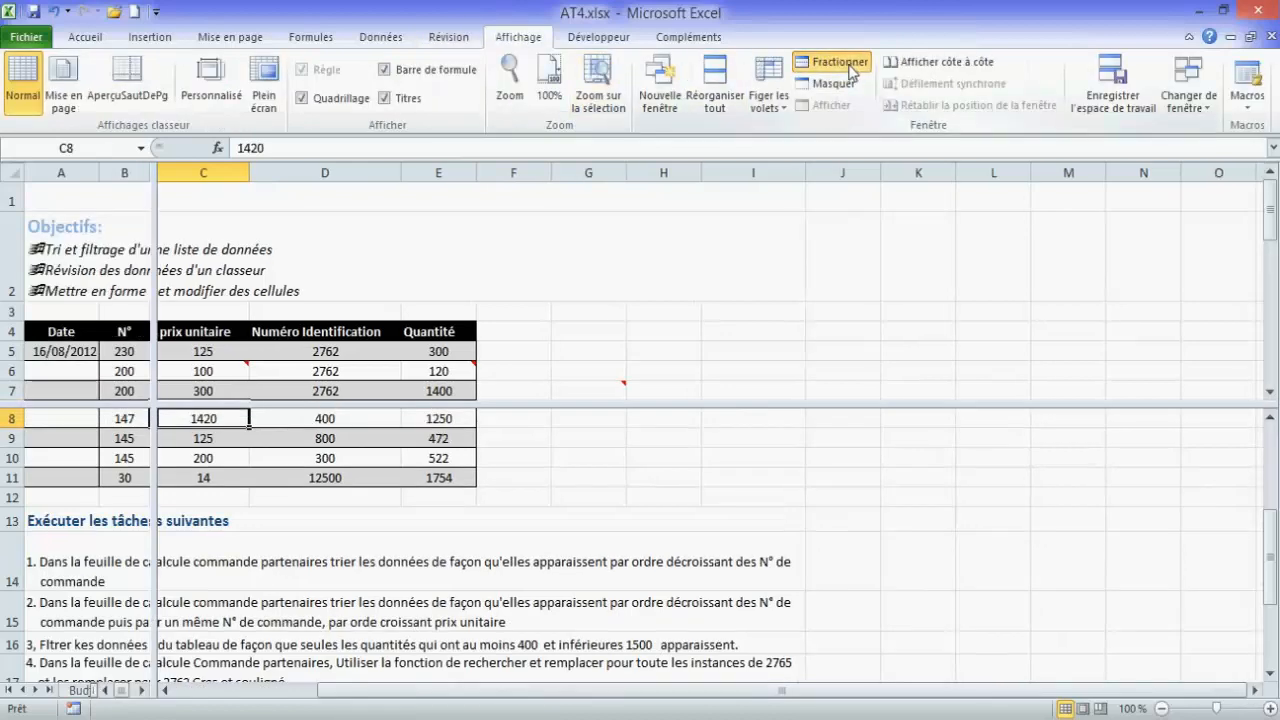
left_click(849, 68)
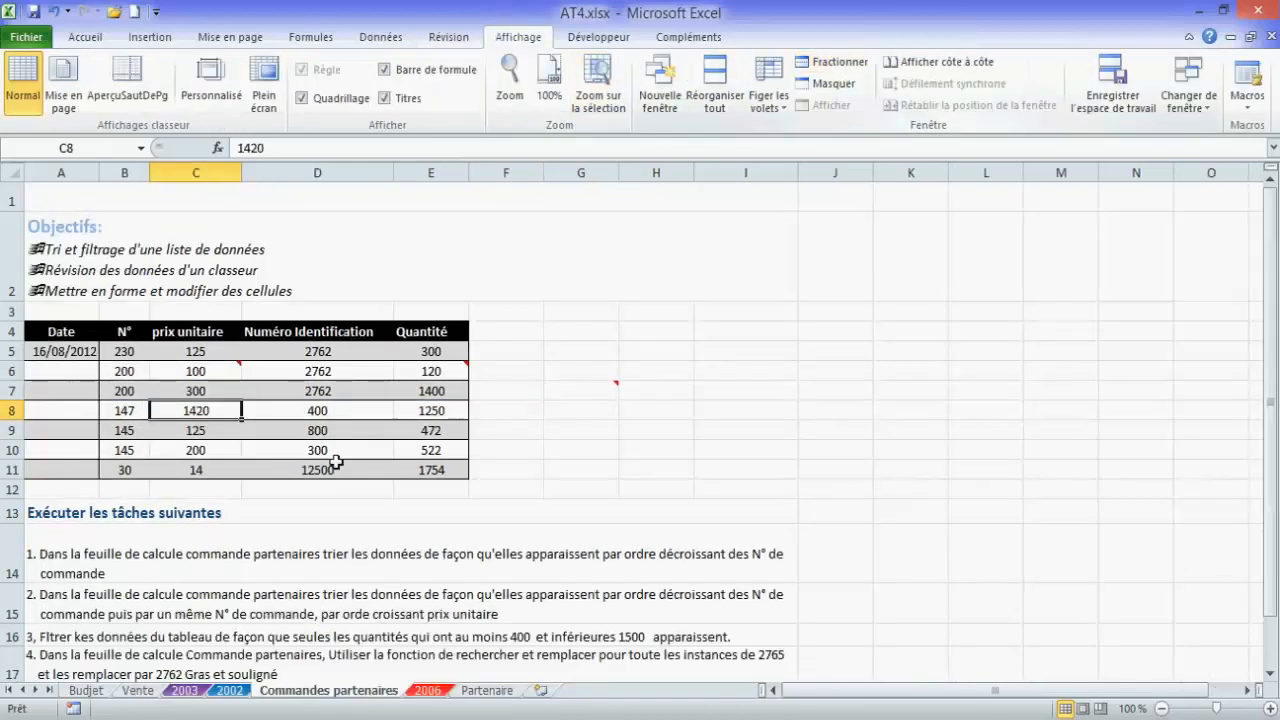
left_click(13, 489)
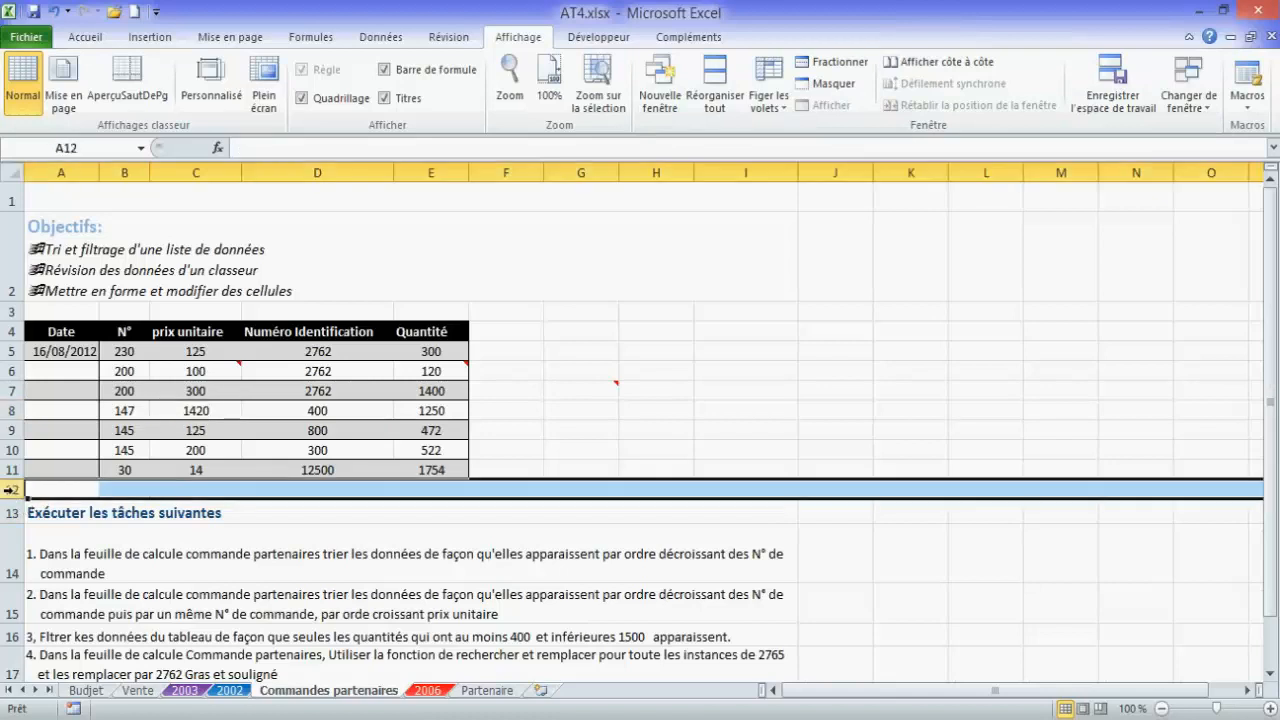
left_click(849, 64)
left_click(466, 522)
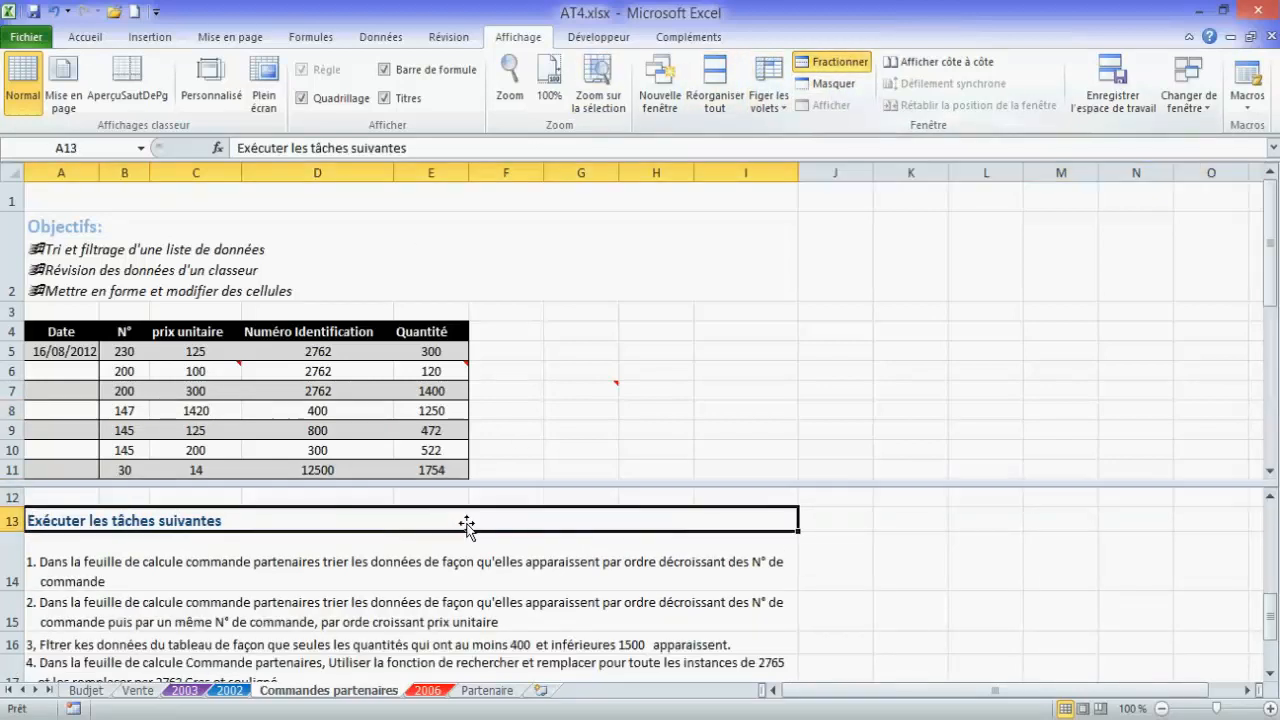
Move the split bar to just below row 12 and show the tasks from row 14 onward in the lower pane.
left_click_drag(480, 490, 482, 524)
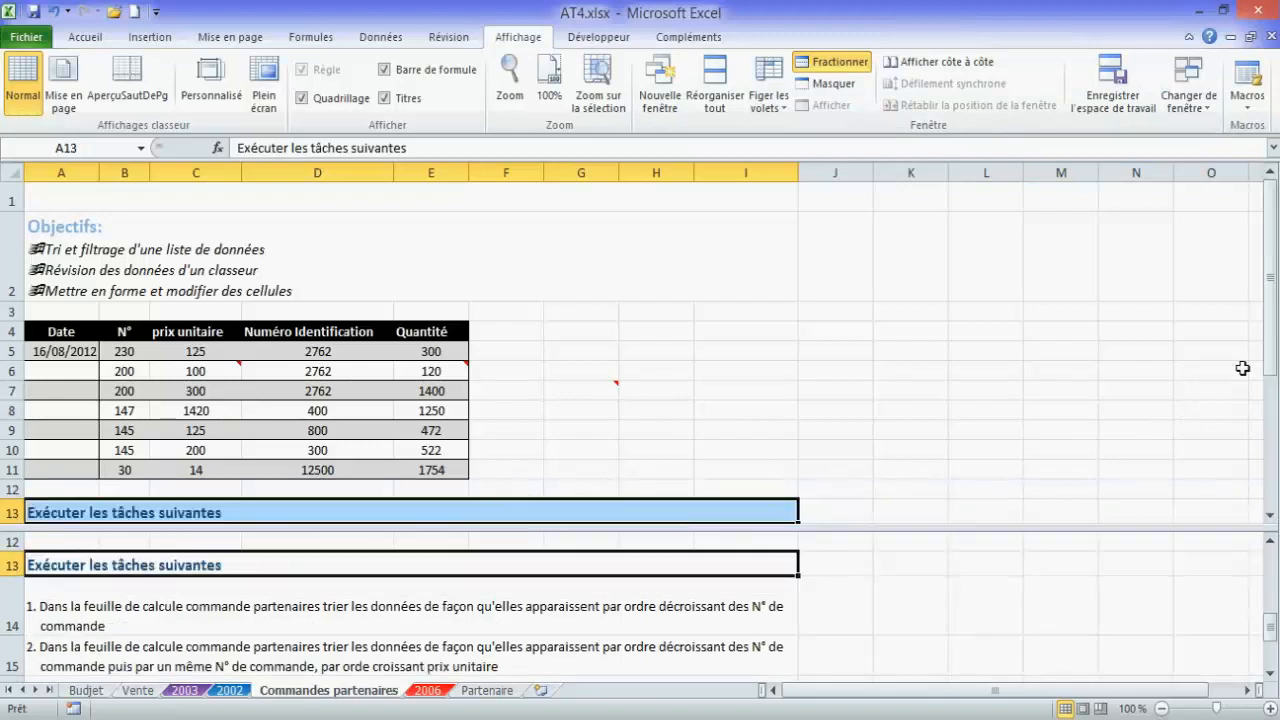
left_click_drag(1150, 528, 1149, 503)
left_click(1064, 578)
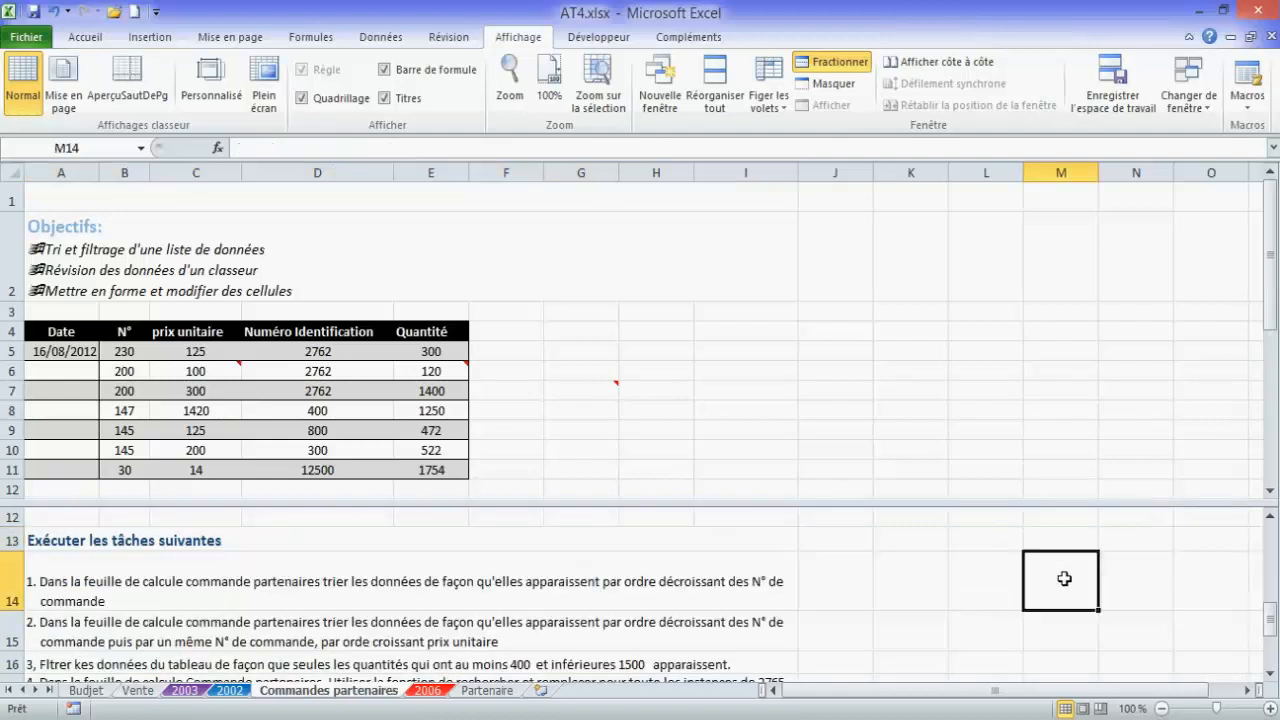
left_click(1271, 674)
left_click(1271, 674)
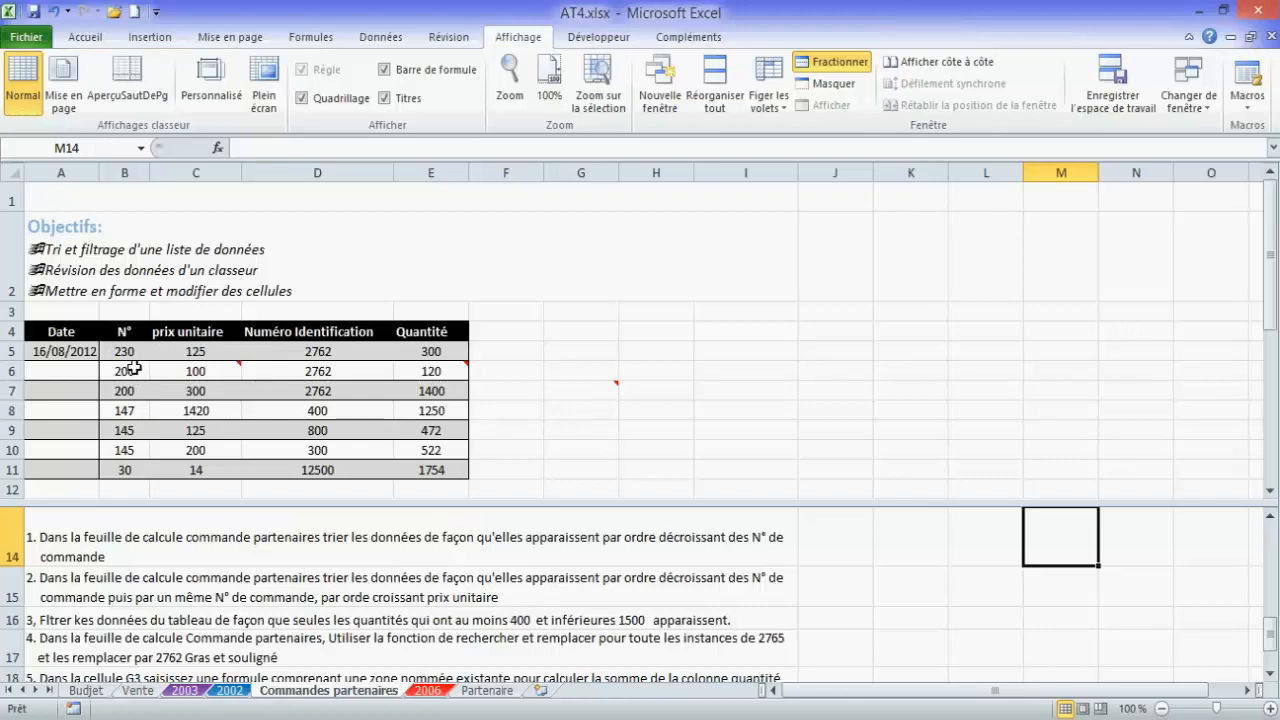
Sort the table by the N° column from largest to smallest.
left_click(131, 371)
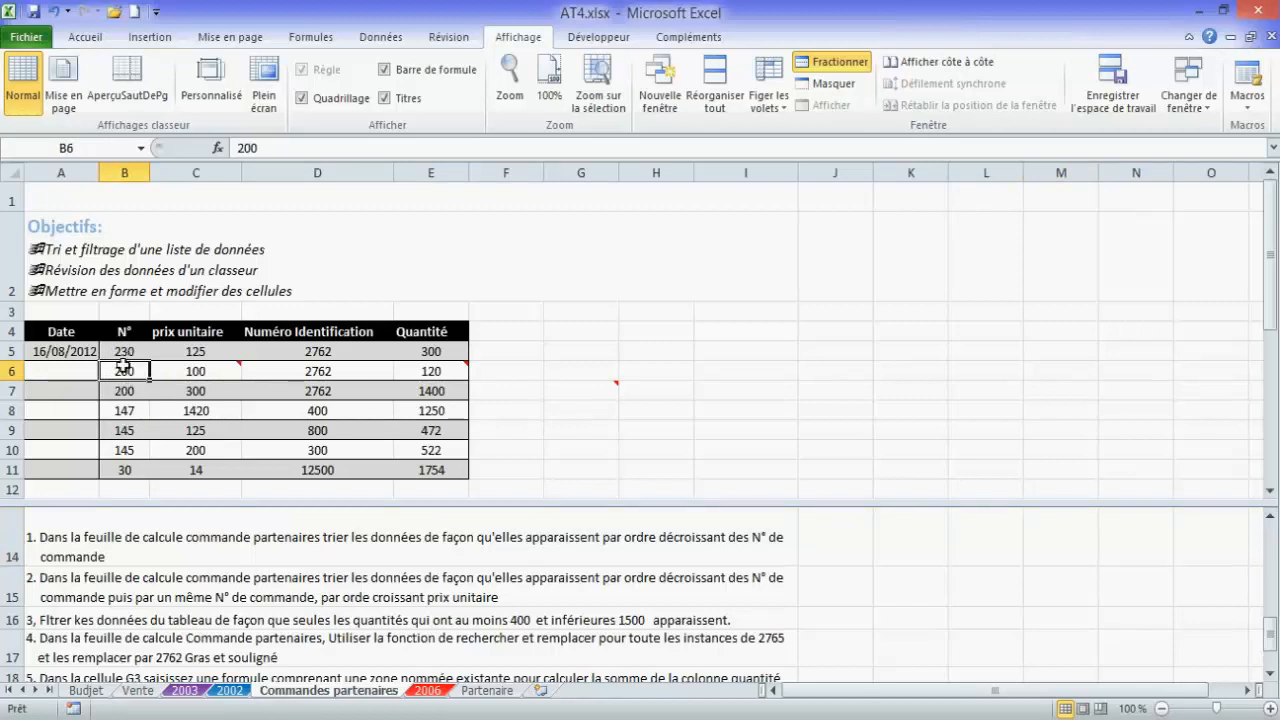
left_click(97, 41)
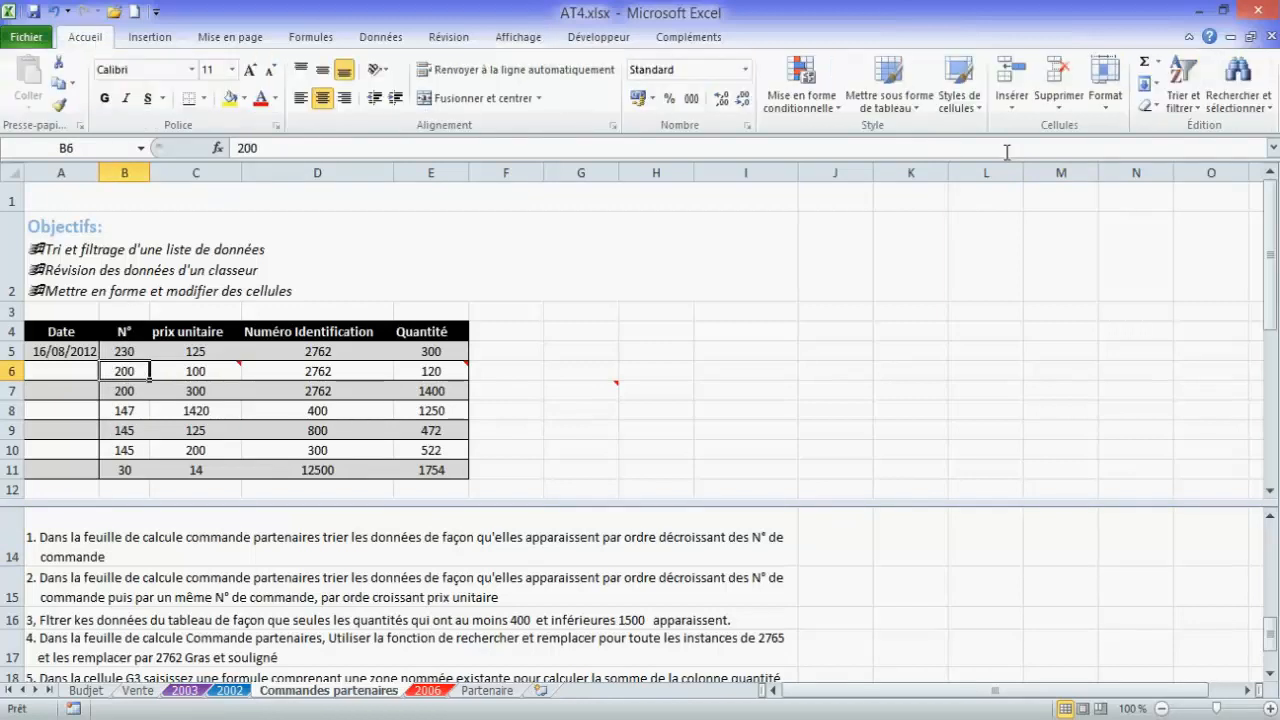
left_click(1193, 110)
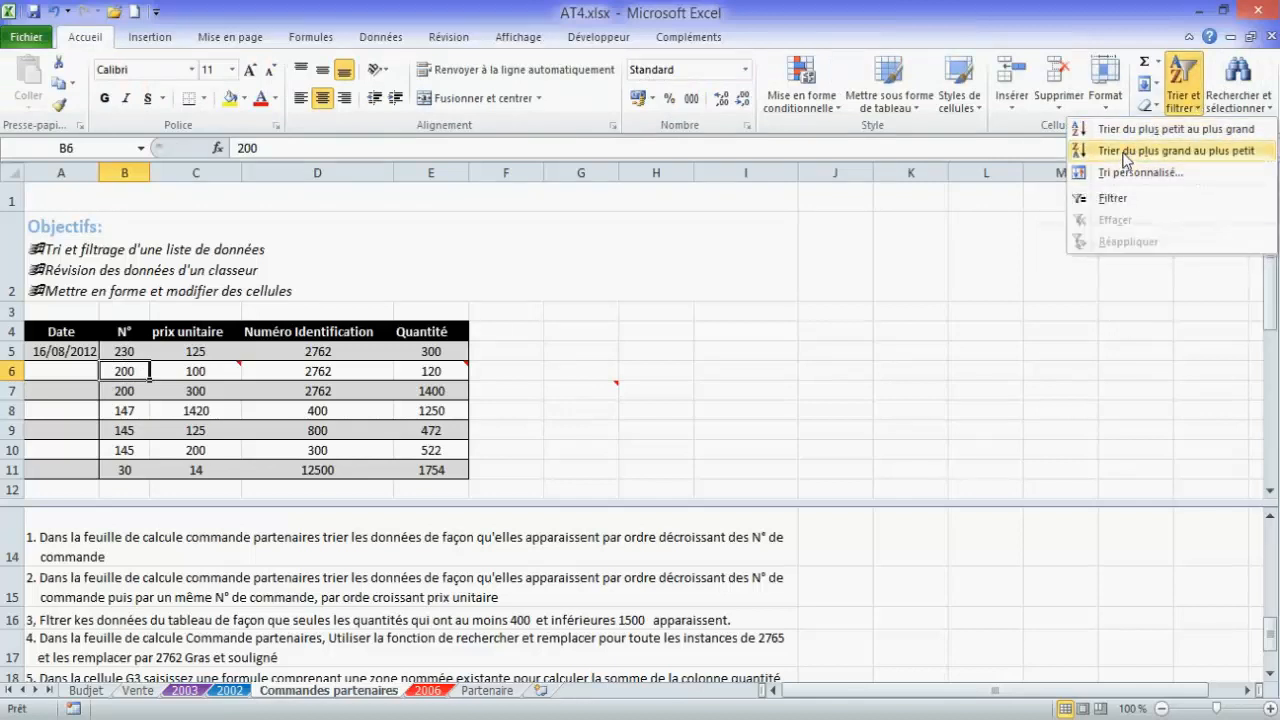
left_click(1180, 151)
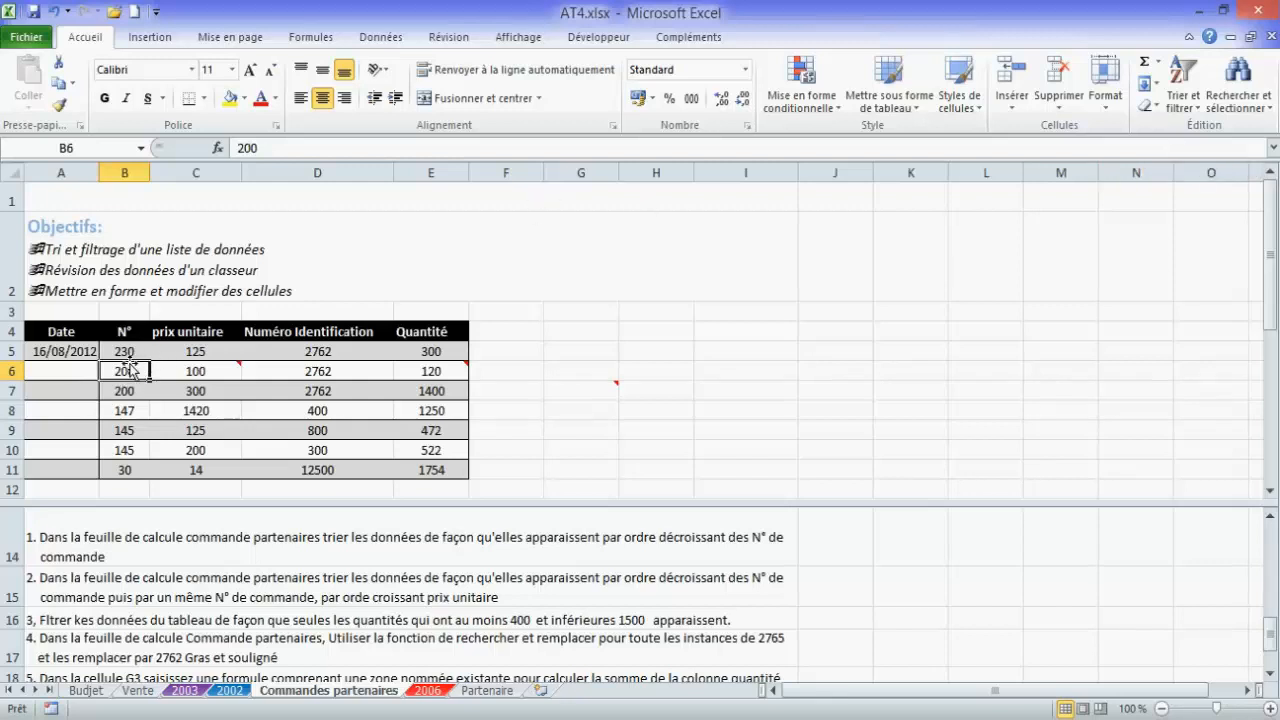
Apply a custom sort to the table by N°, on values, with the order Du plus grand au plus petit.
left_click(196, 371)
left_click(236, 411)
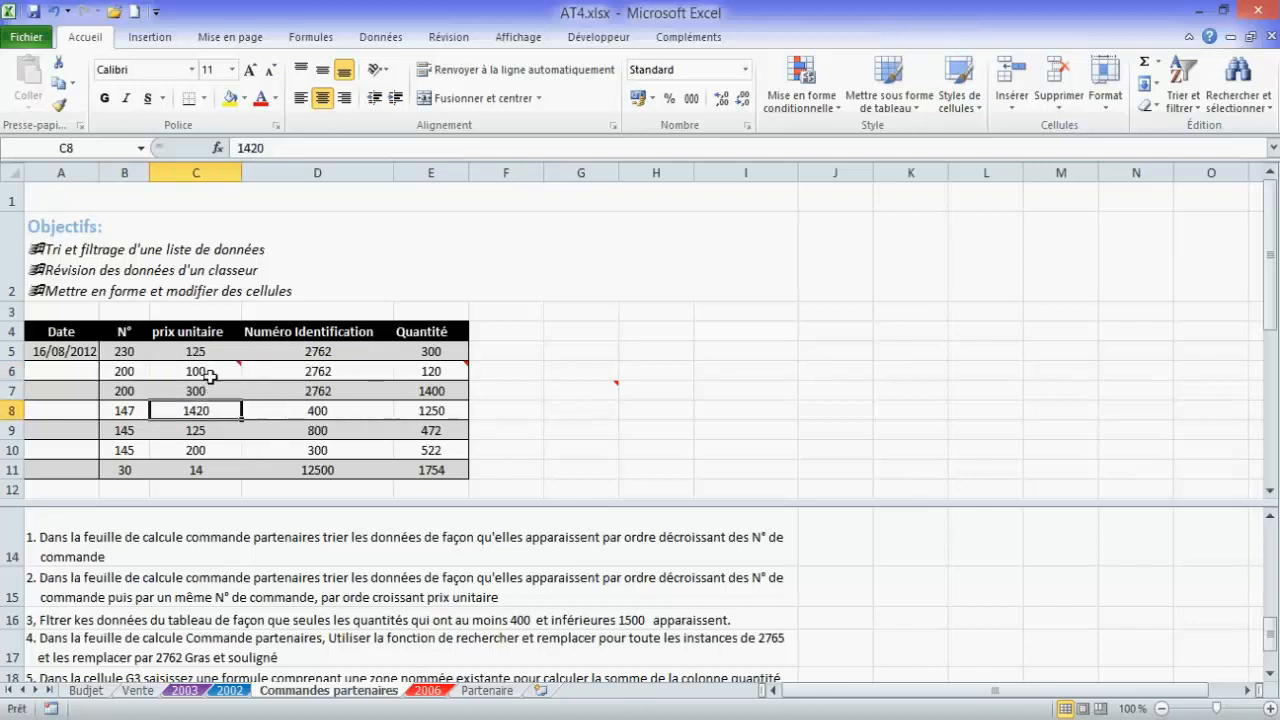
left_click(333, 428)
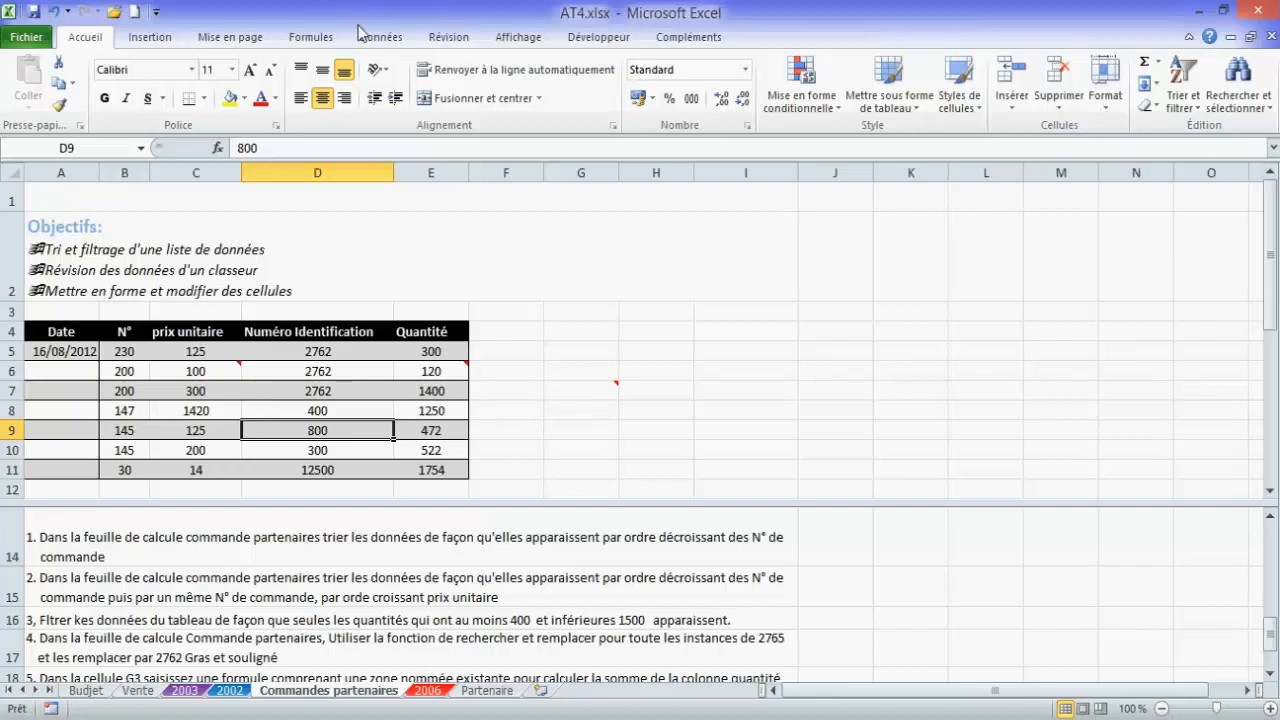
left_click(390, 42)
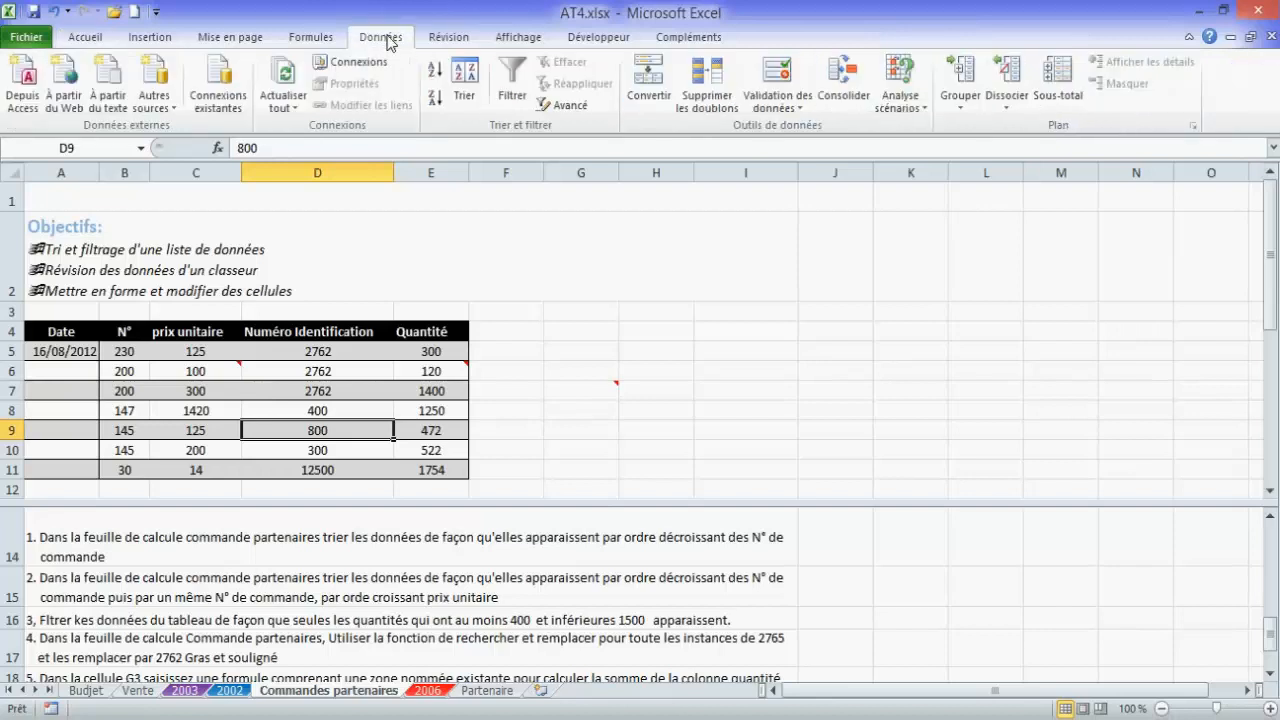
left_click(465, 100)
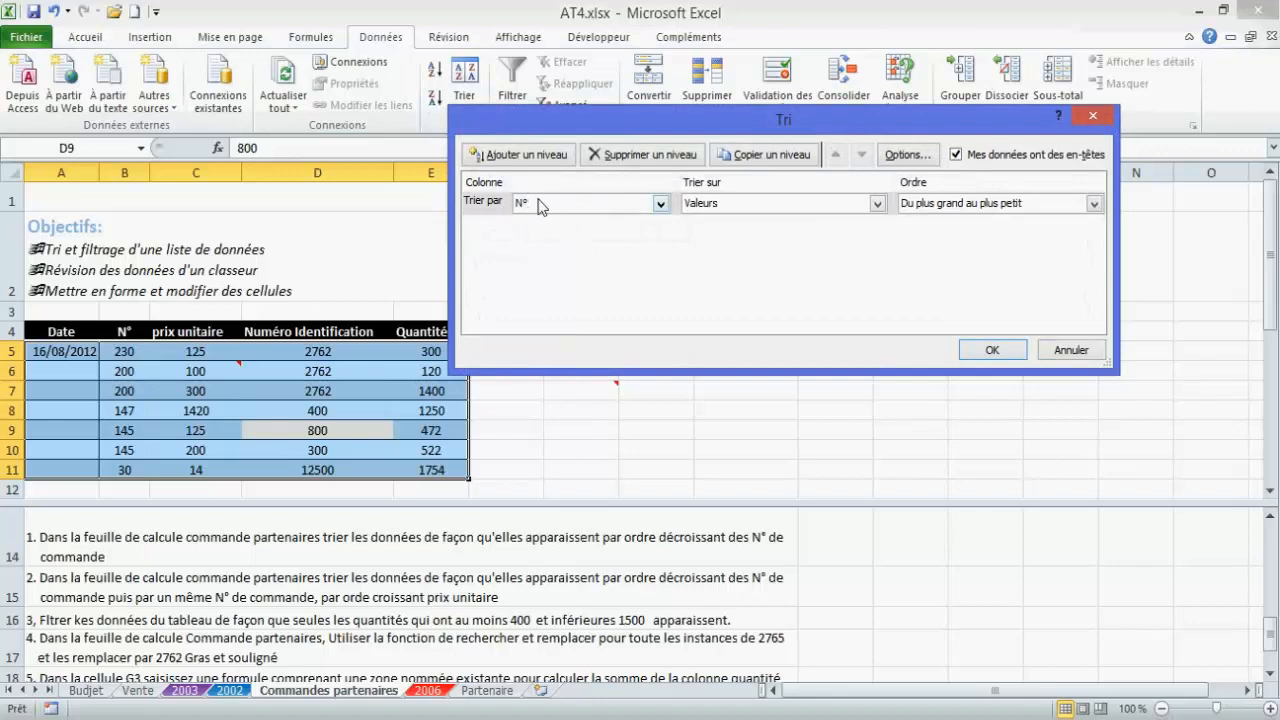
left_click(600, 207)
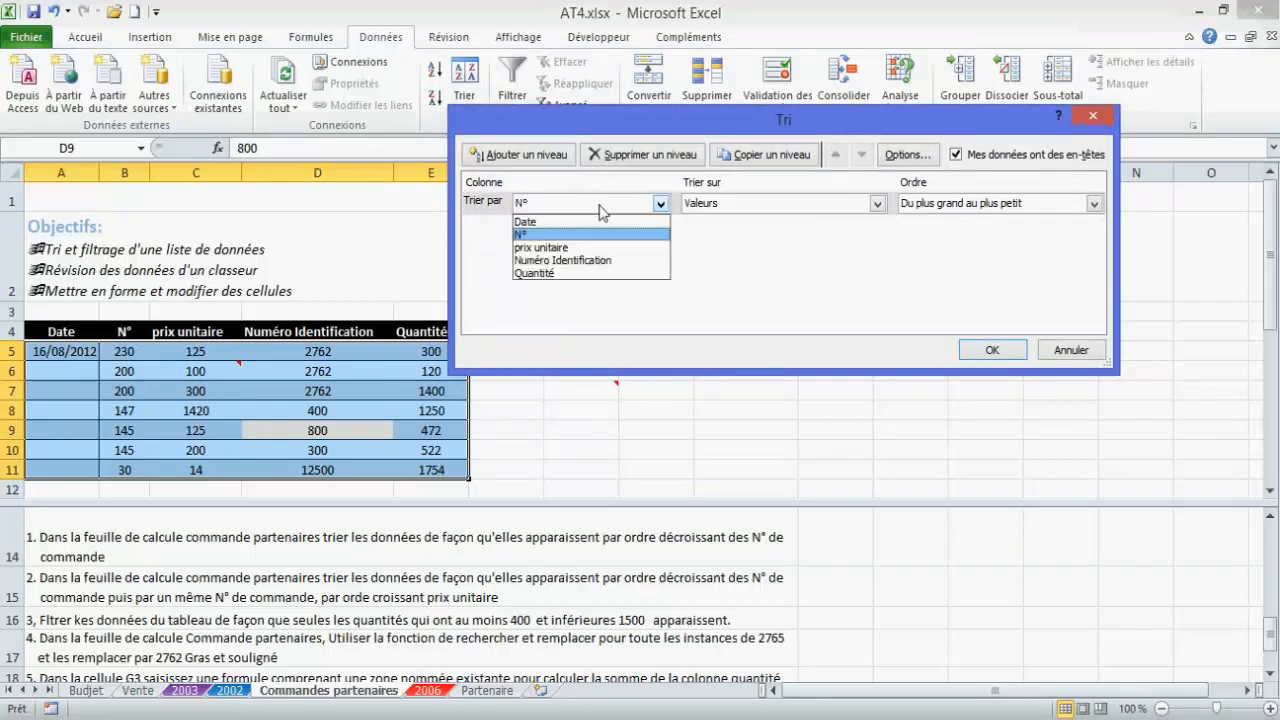
left_click(557, 236)
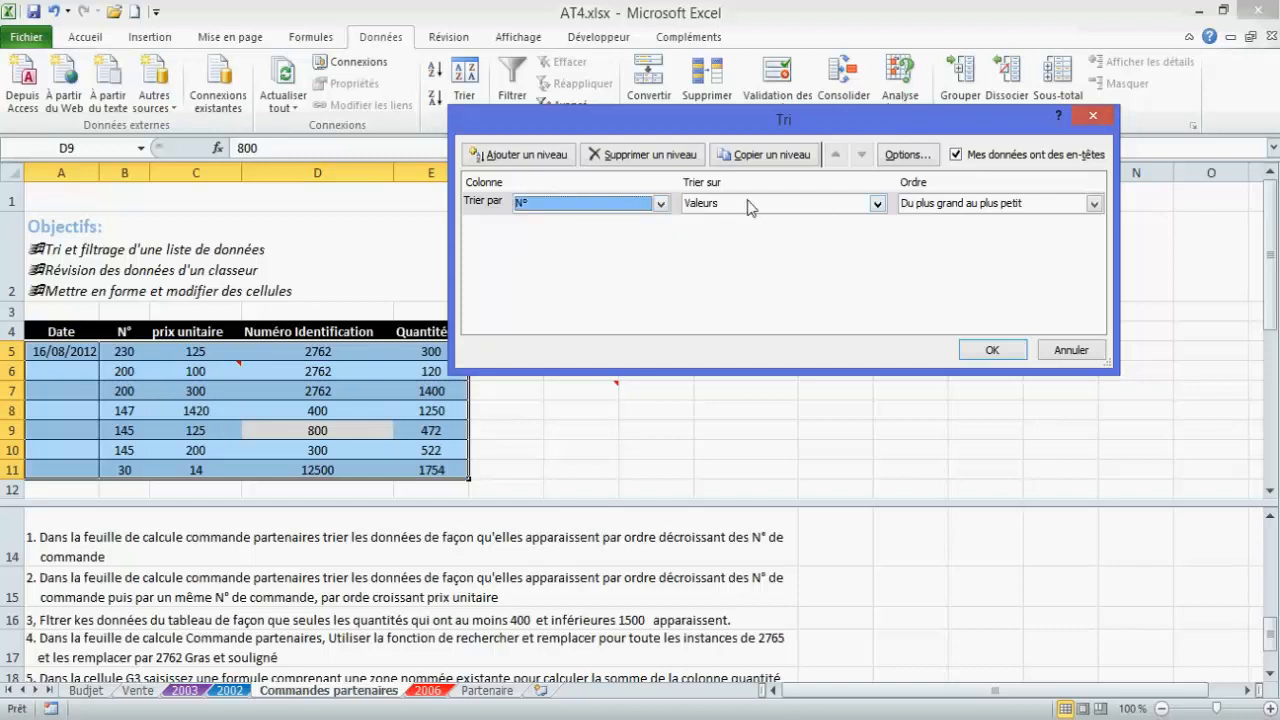
left_click(996, 205)
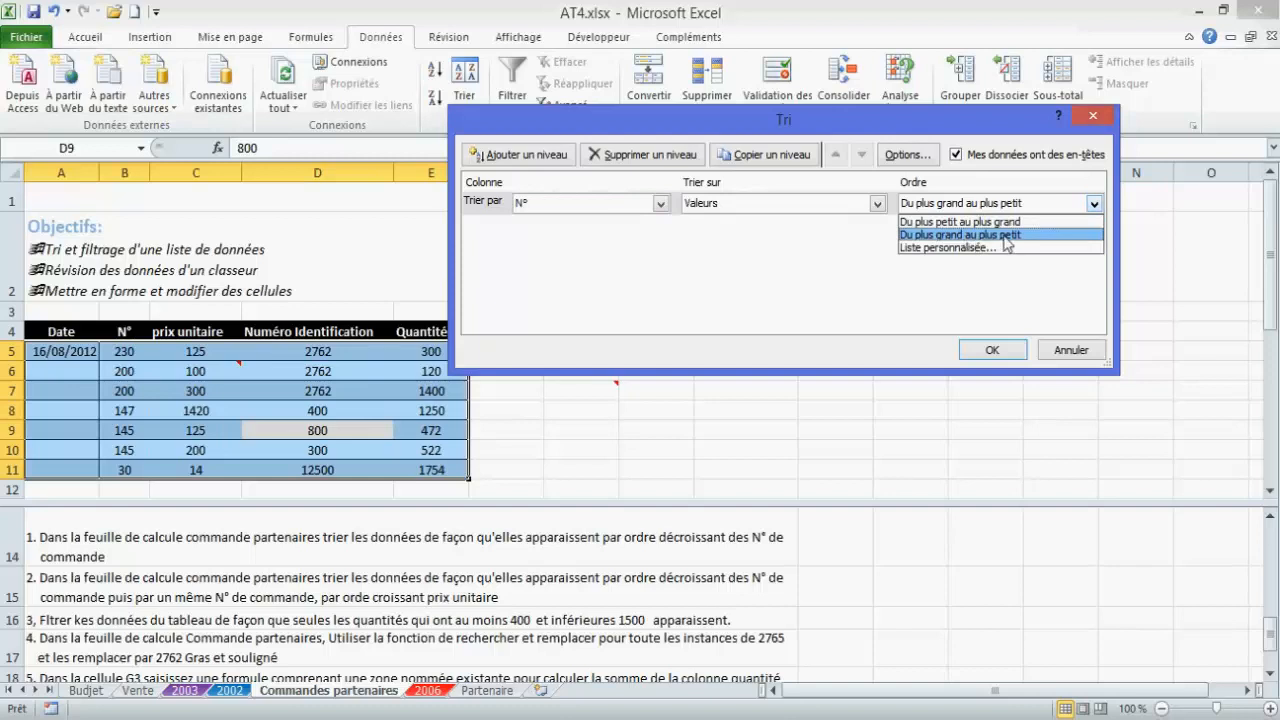
left_click(1006, 236)
left_click(992, 350)
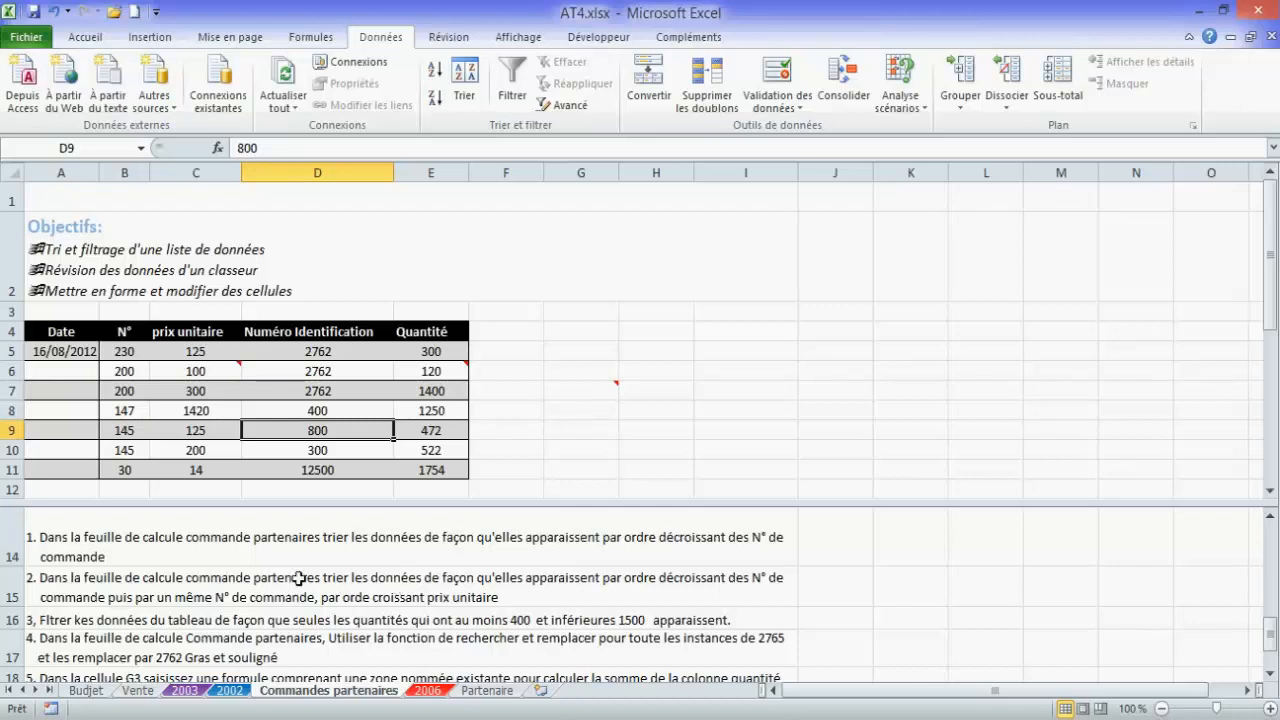
Add a second sort level on prix unitaire, Du plus petit au plus grand, beneath the descending N° level and apply the sort.
left_click(286, 408)
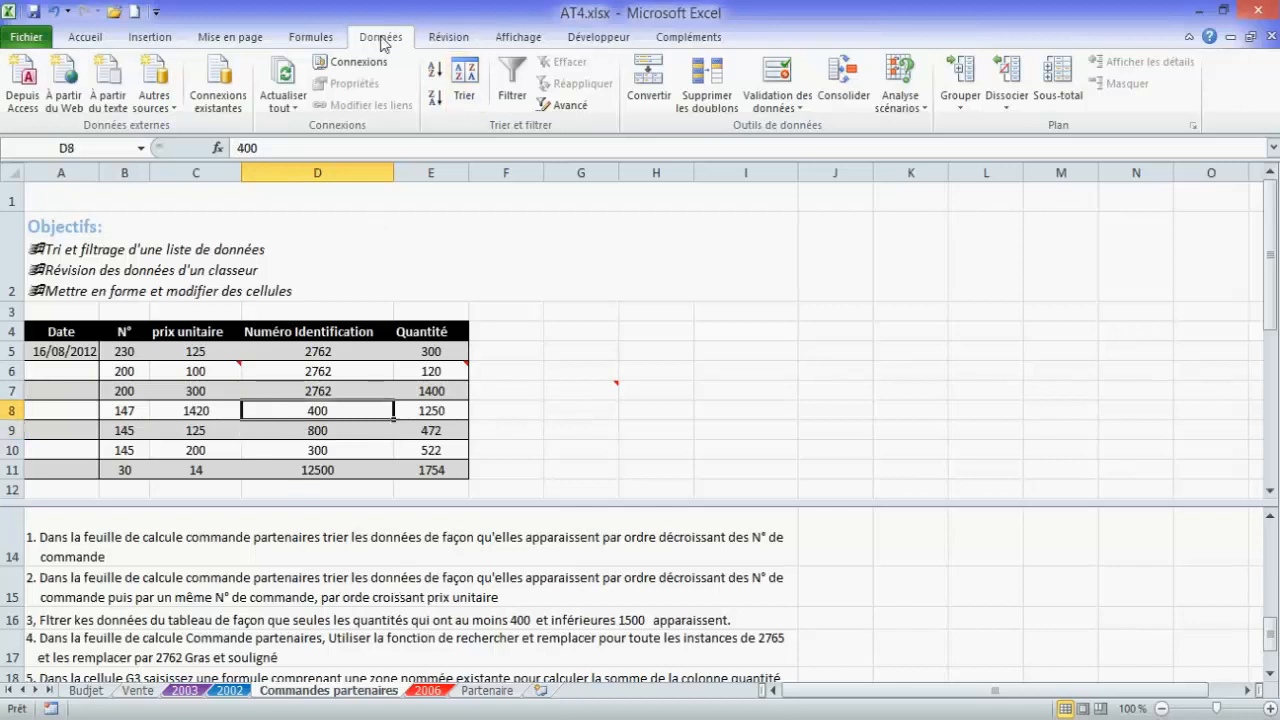
left_click(466, 88)
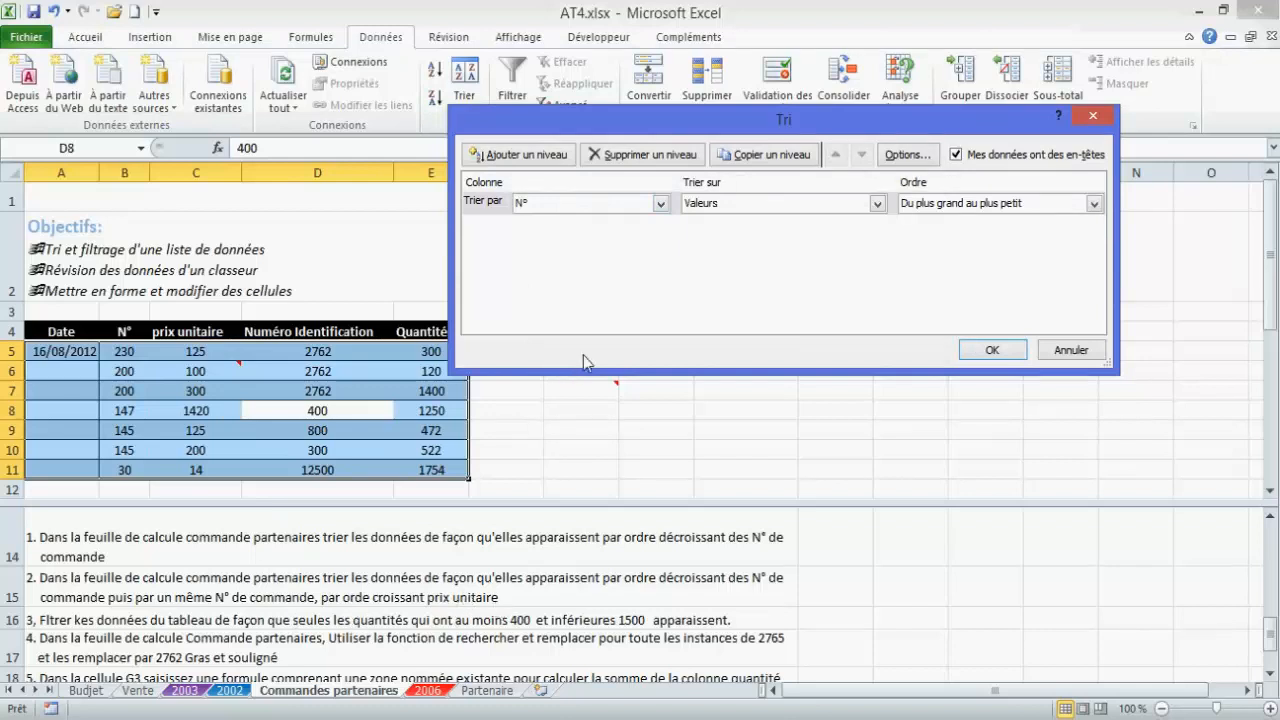
left_click(538, 158)
left_click(660, 228)
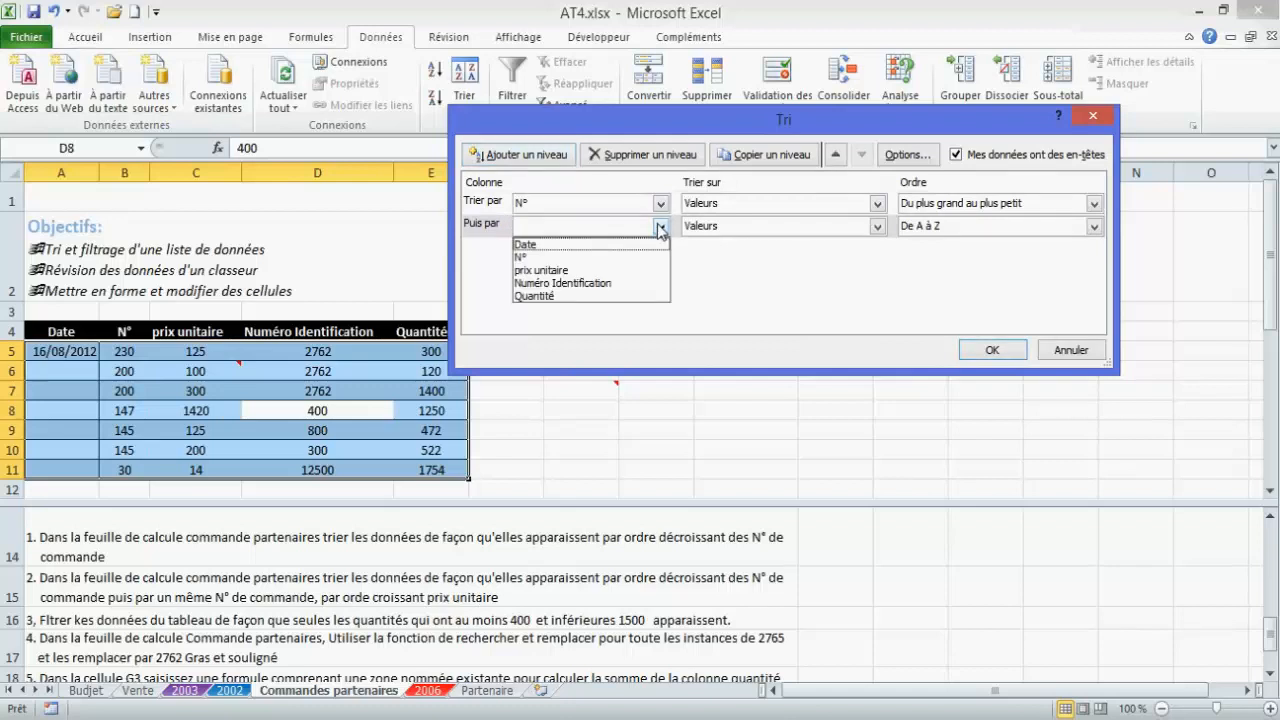
left_click(583, 272)
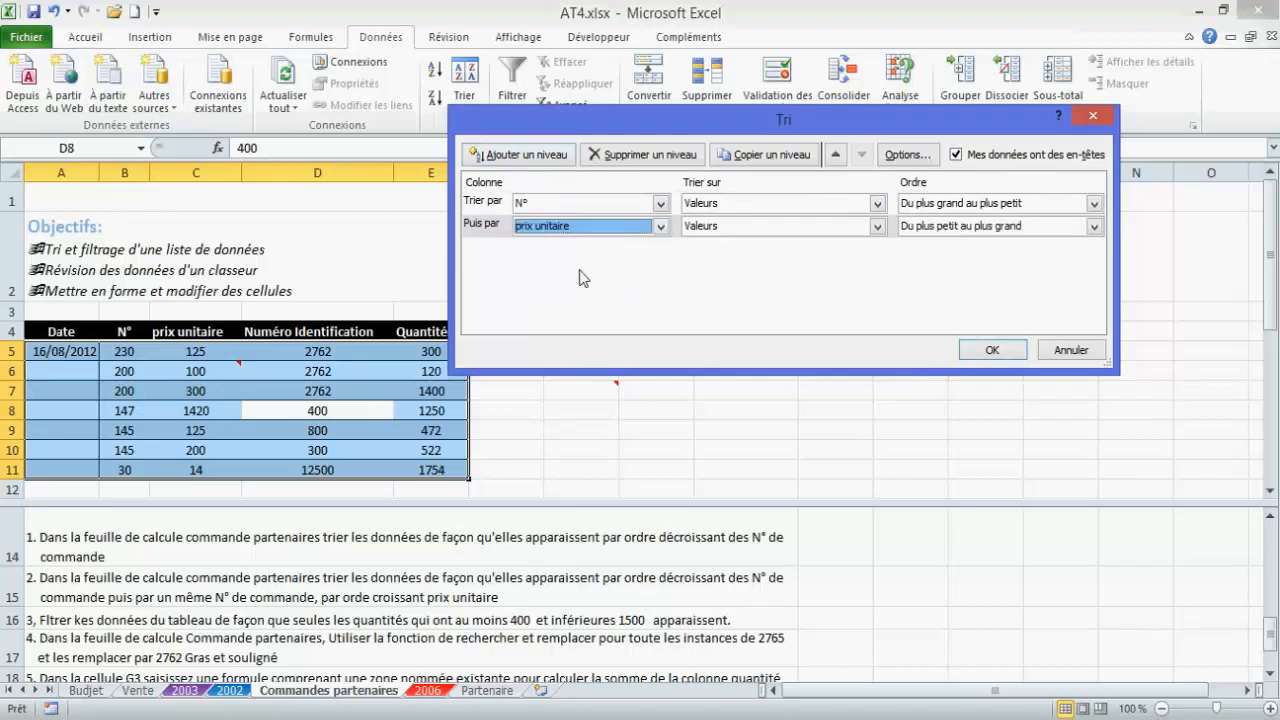
left_click(1068, 236)
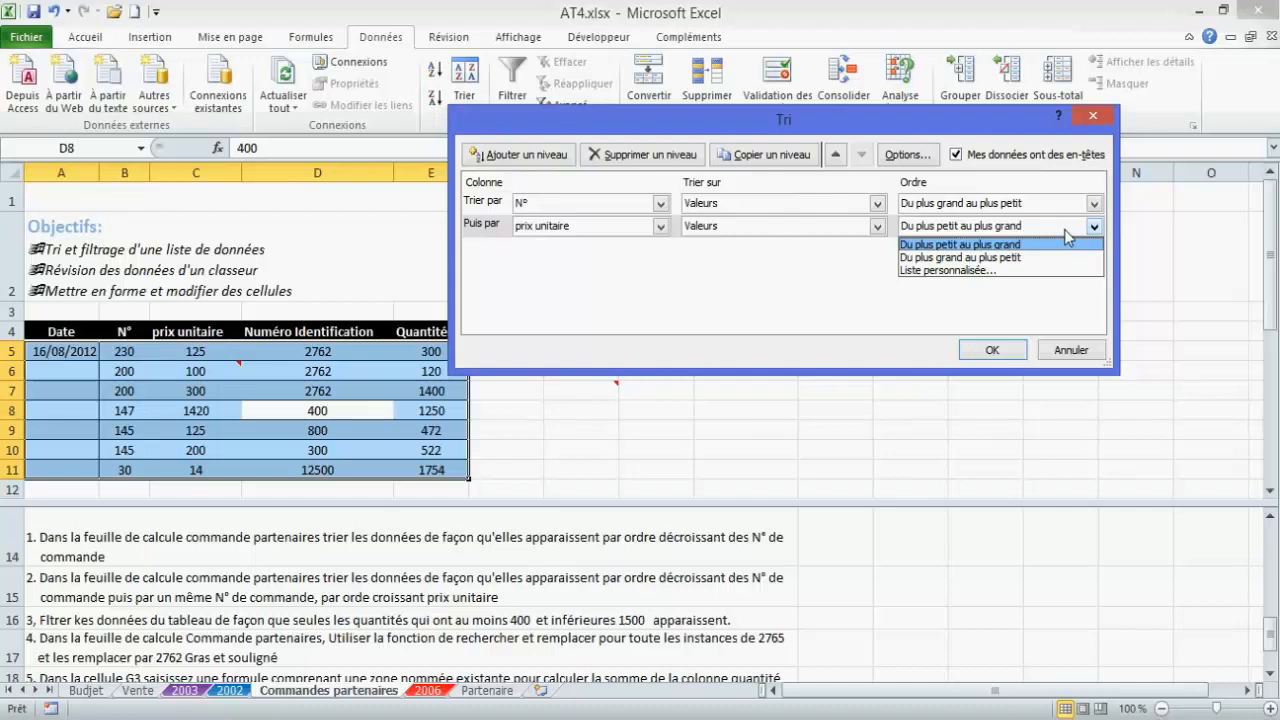
left_click(1014, 249)
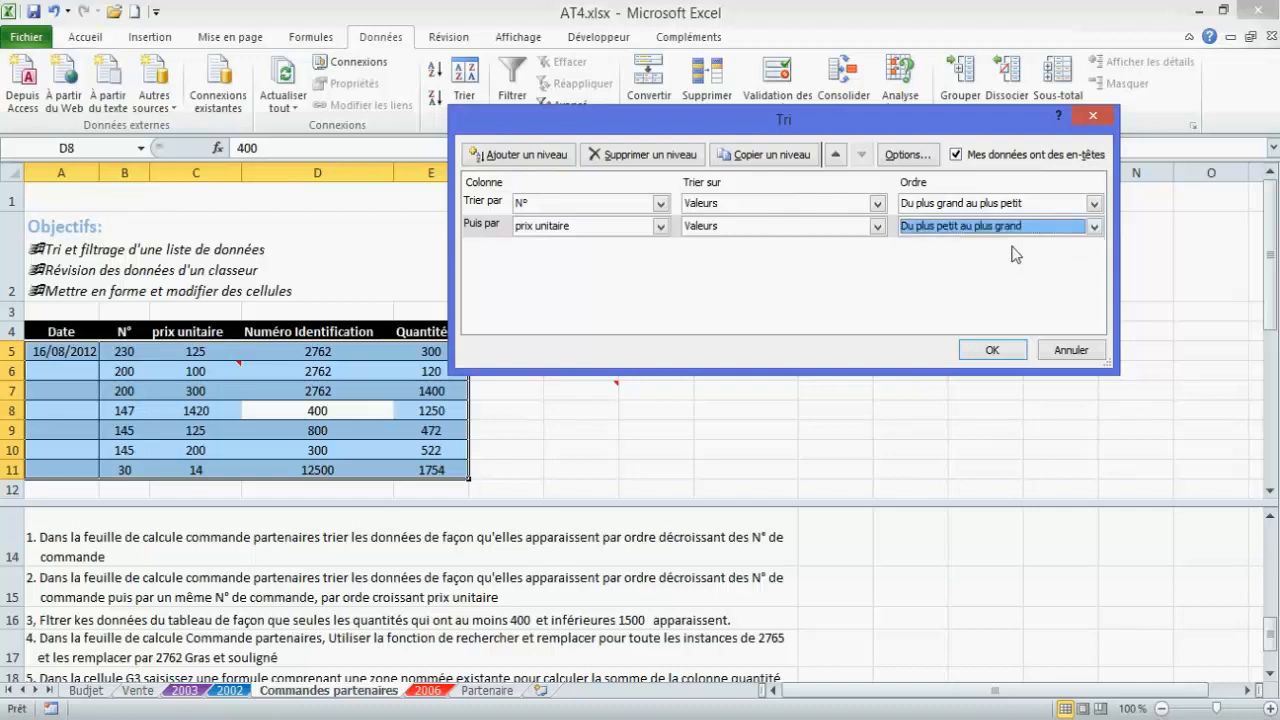
left_click(1000, 349)
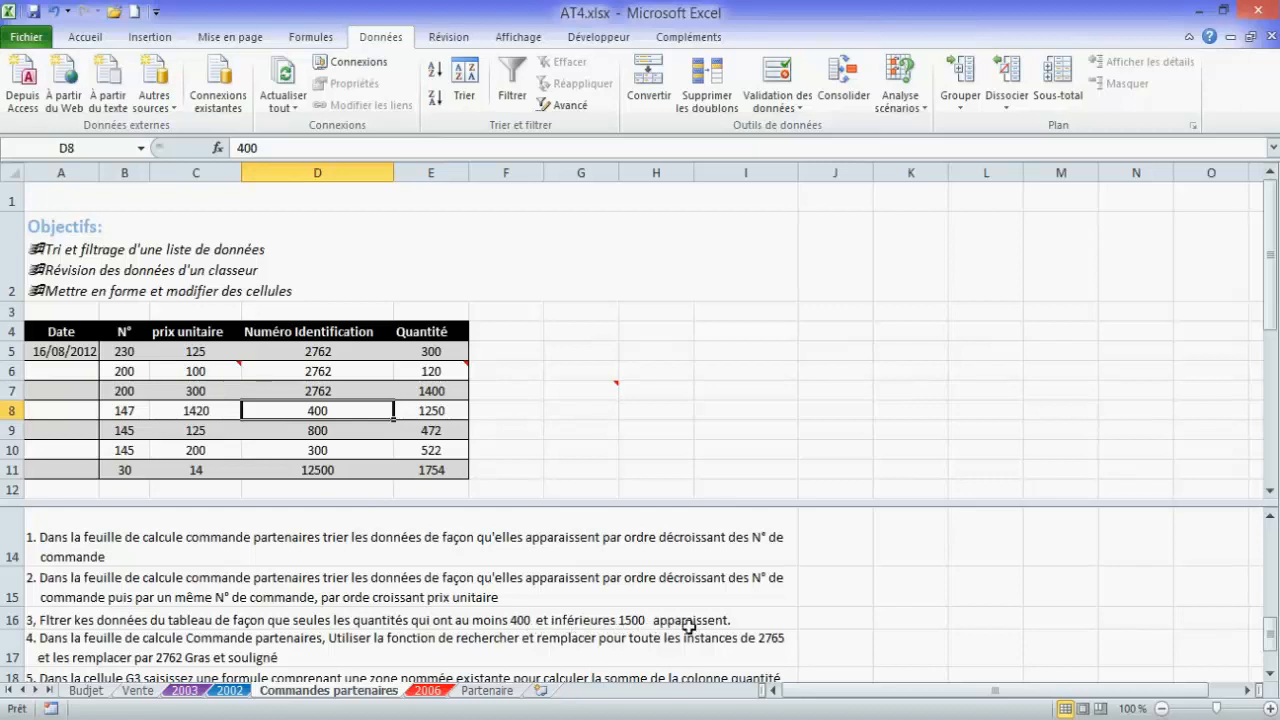
Turn on filtering for the Commandes partenaires table headed in row 4.
left_click(376, 390)
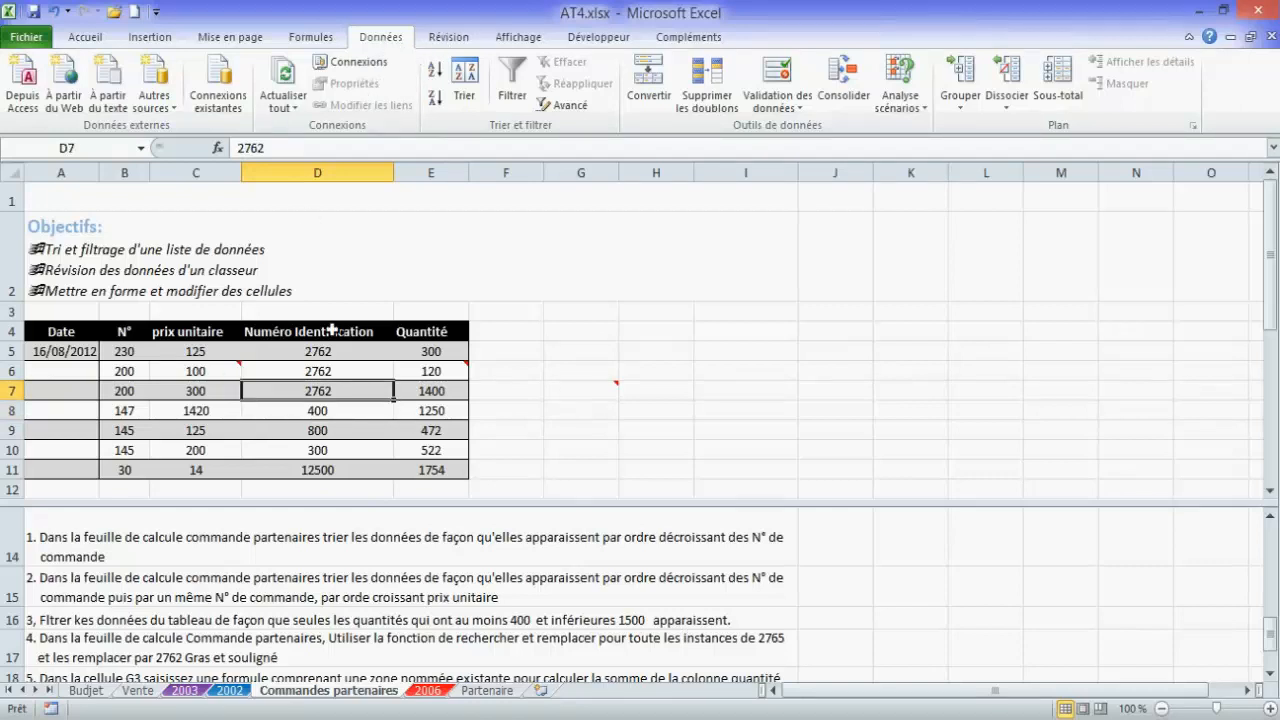
left_click(292, 452)
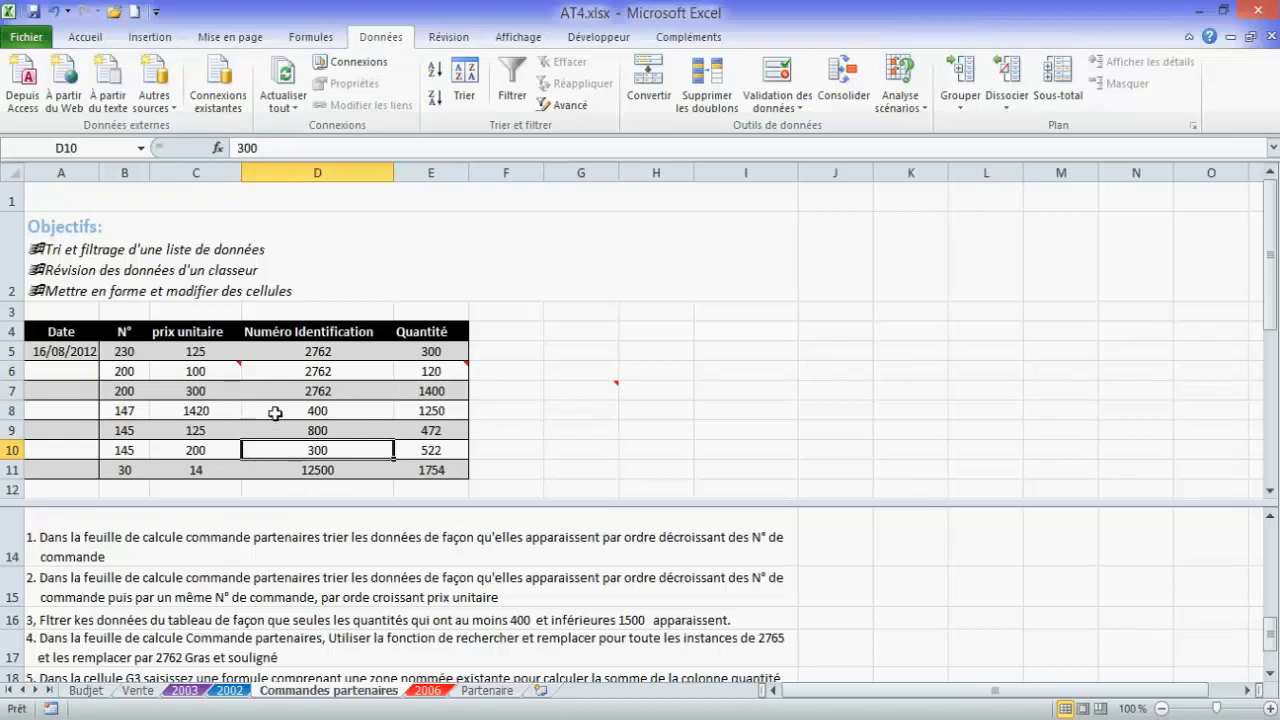
left_click(512, 94)
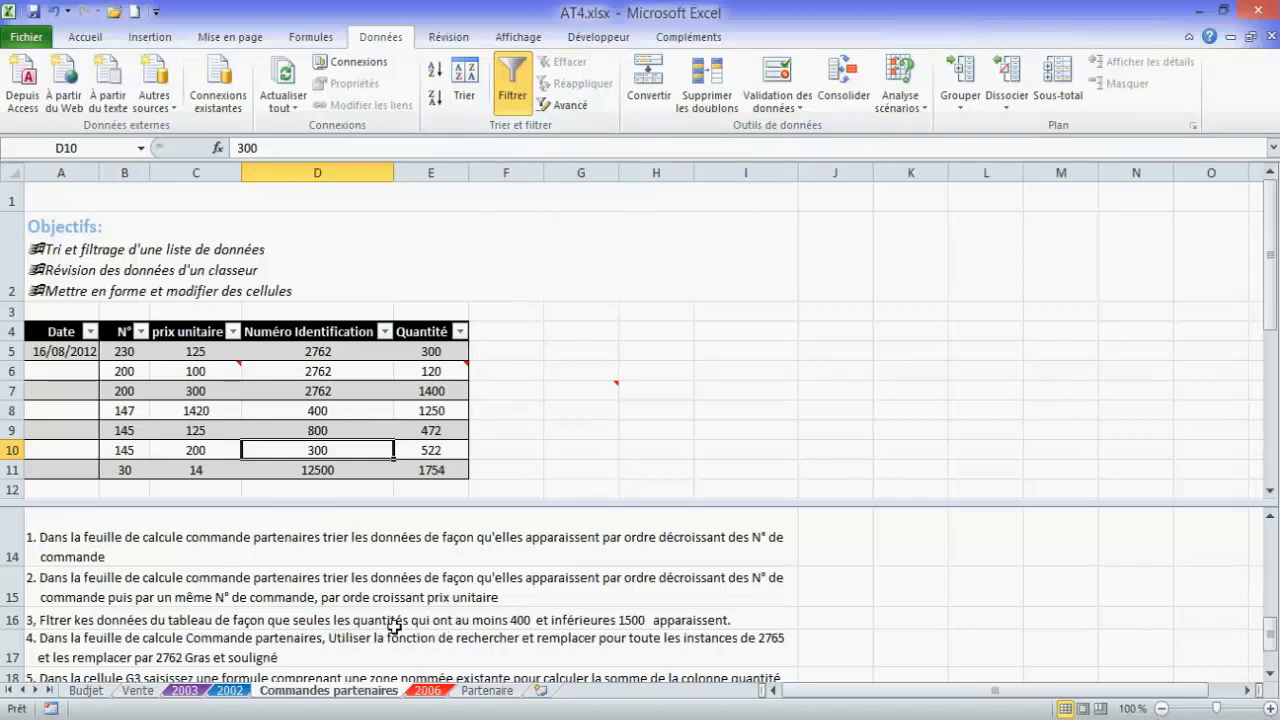
Set a Quantité number filter with the first condition est supérieur ou égal à 400.
left_click(460, 332)
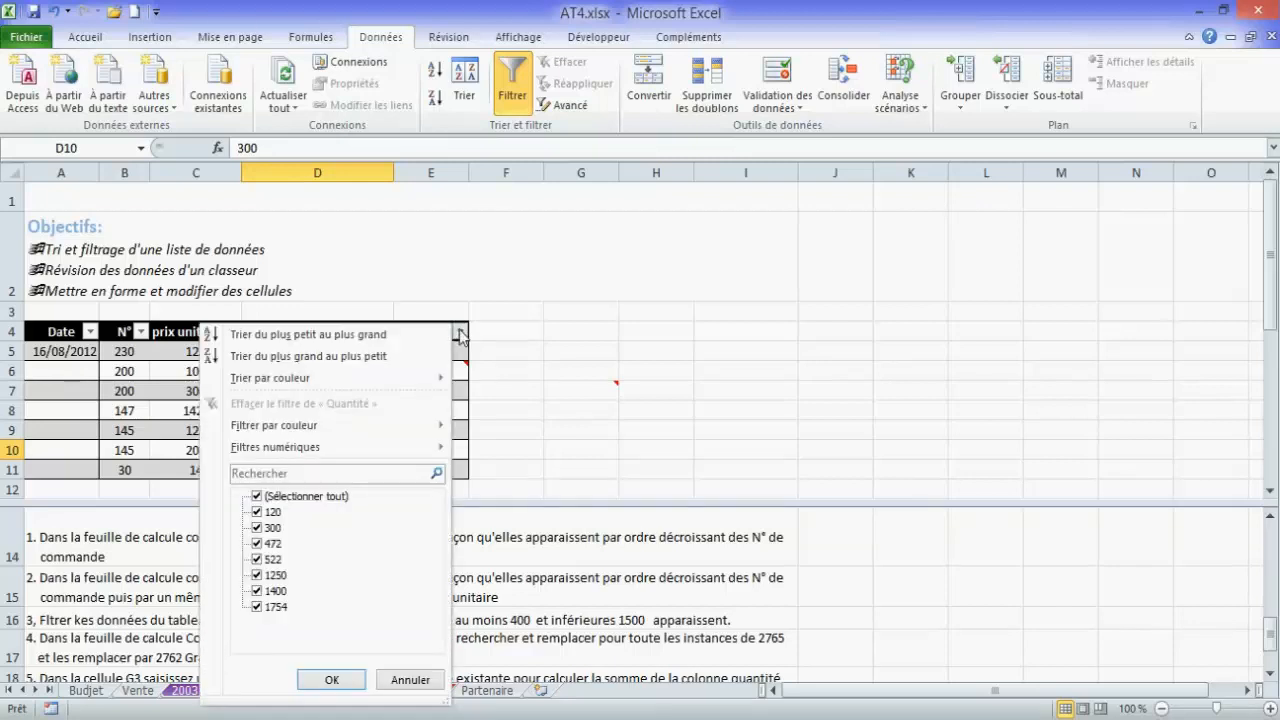
mouse_move(362, 453)
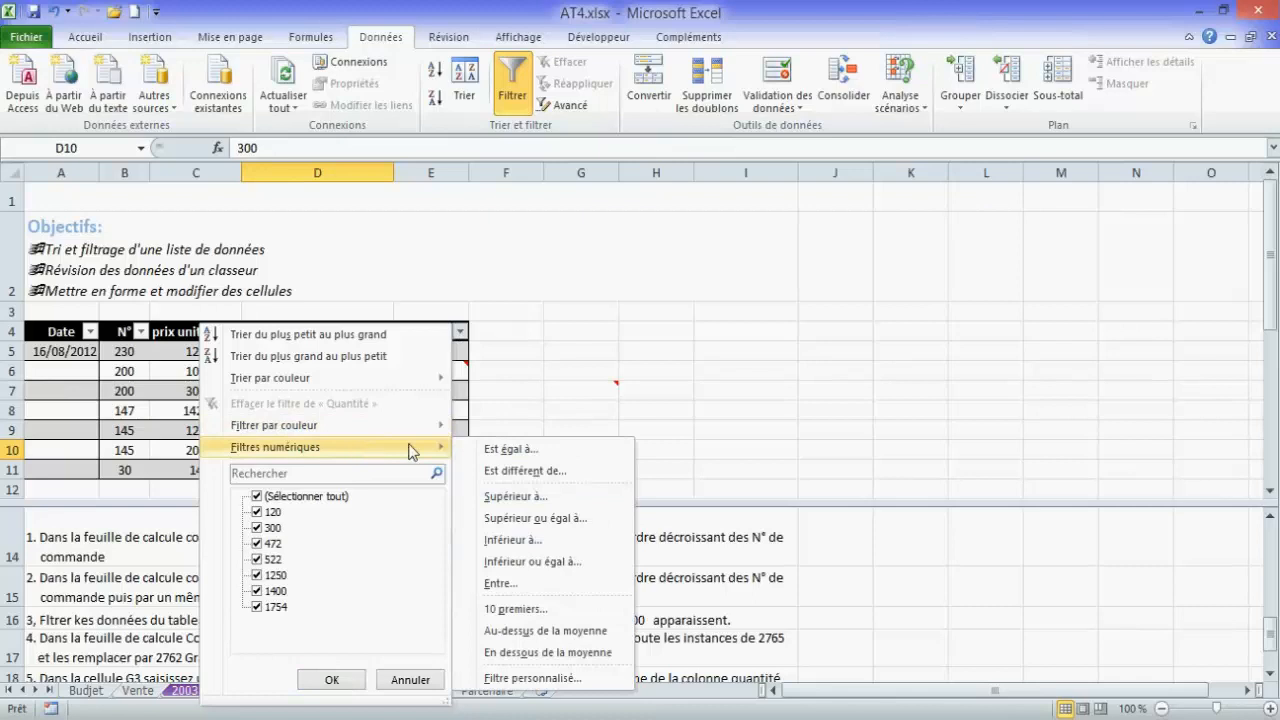
left_click(531, 392)
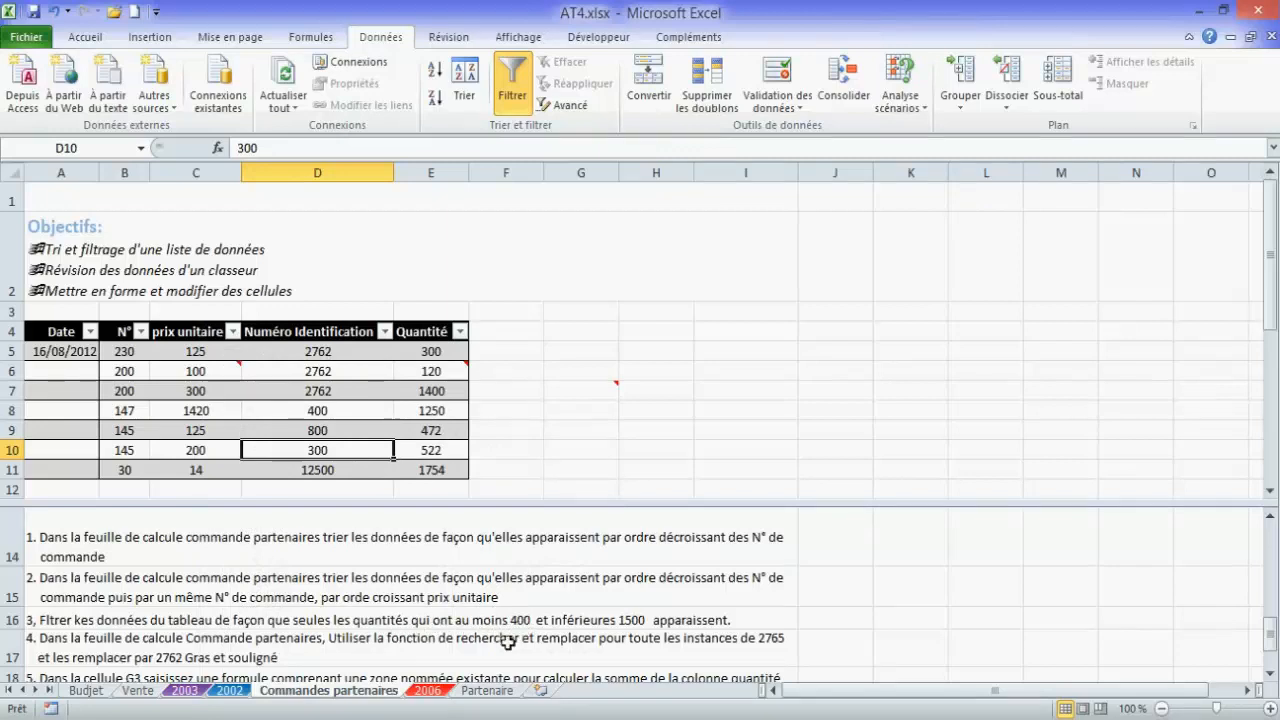
left_click(465, 335)
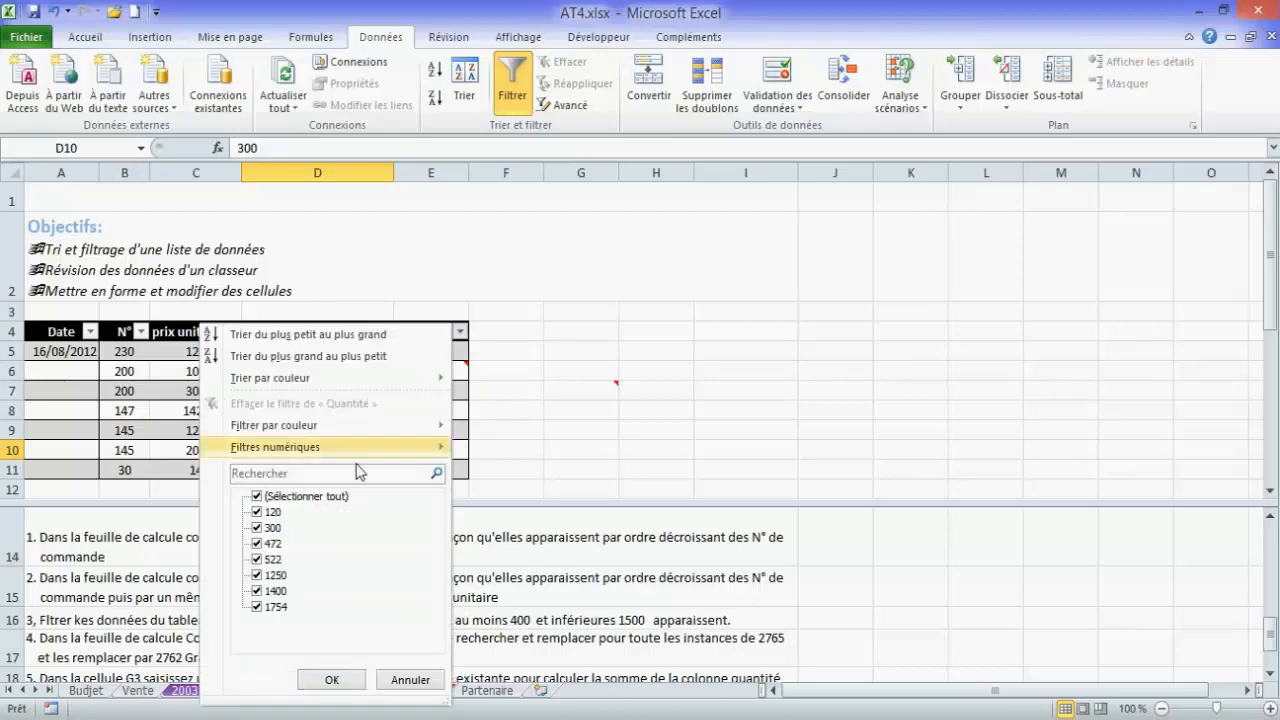
mouse_move(357, 452)
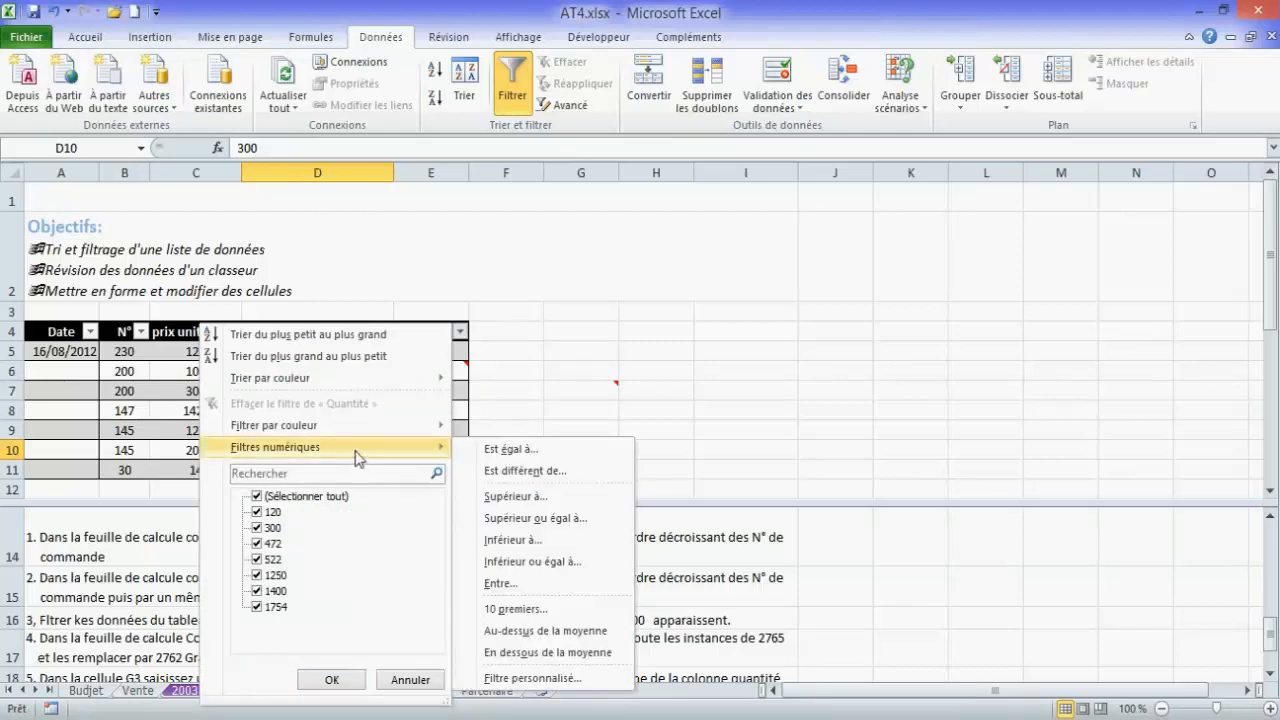
left_click(541, 519)
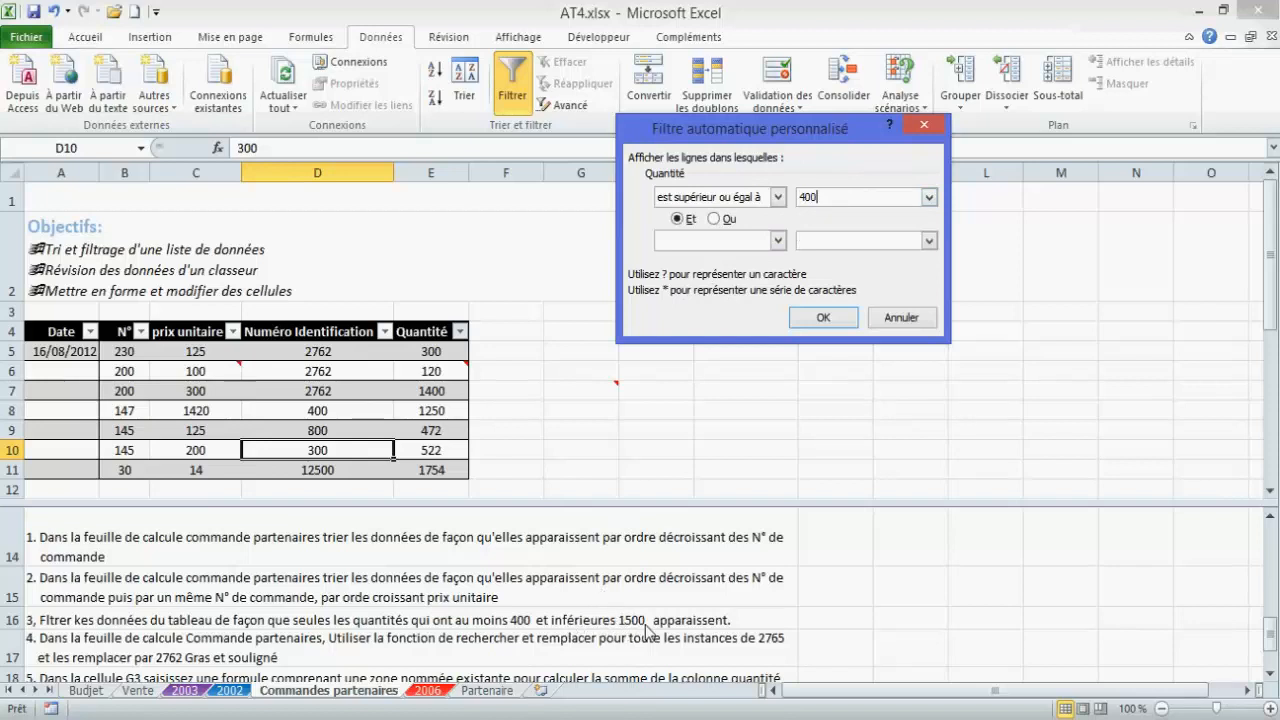
Add the second Quantité condition Et est inférieur à 1500 and apply the filter.
left_click(719, 241)
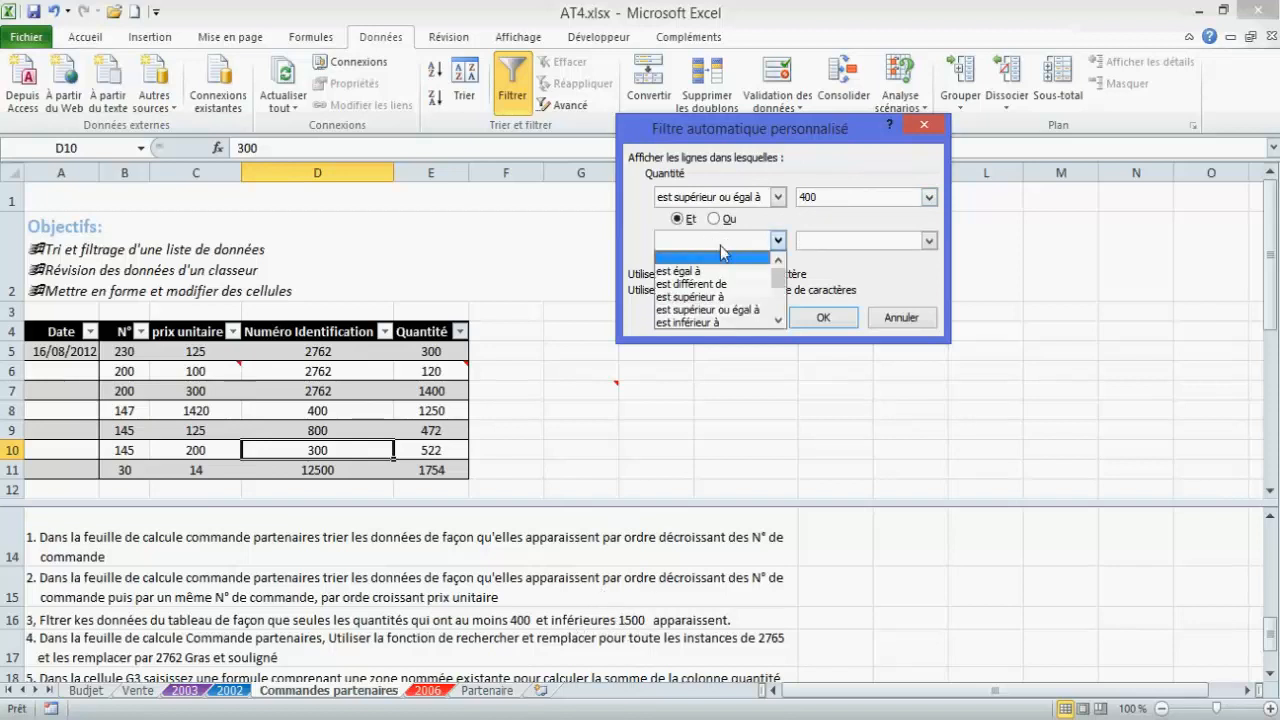
left_click(709, 323)
left_click(826, 240)
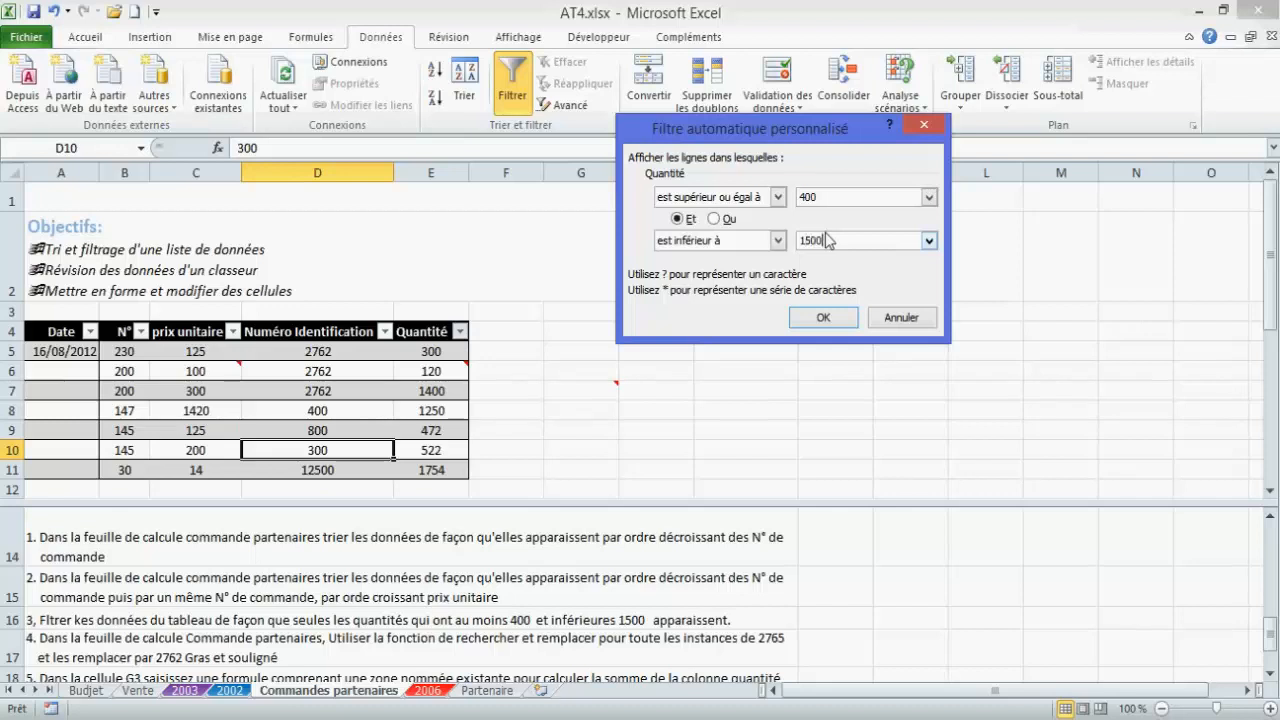
left_click(822, 317)
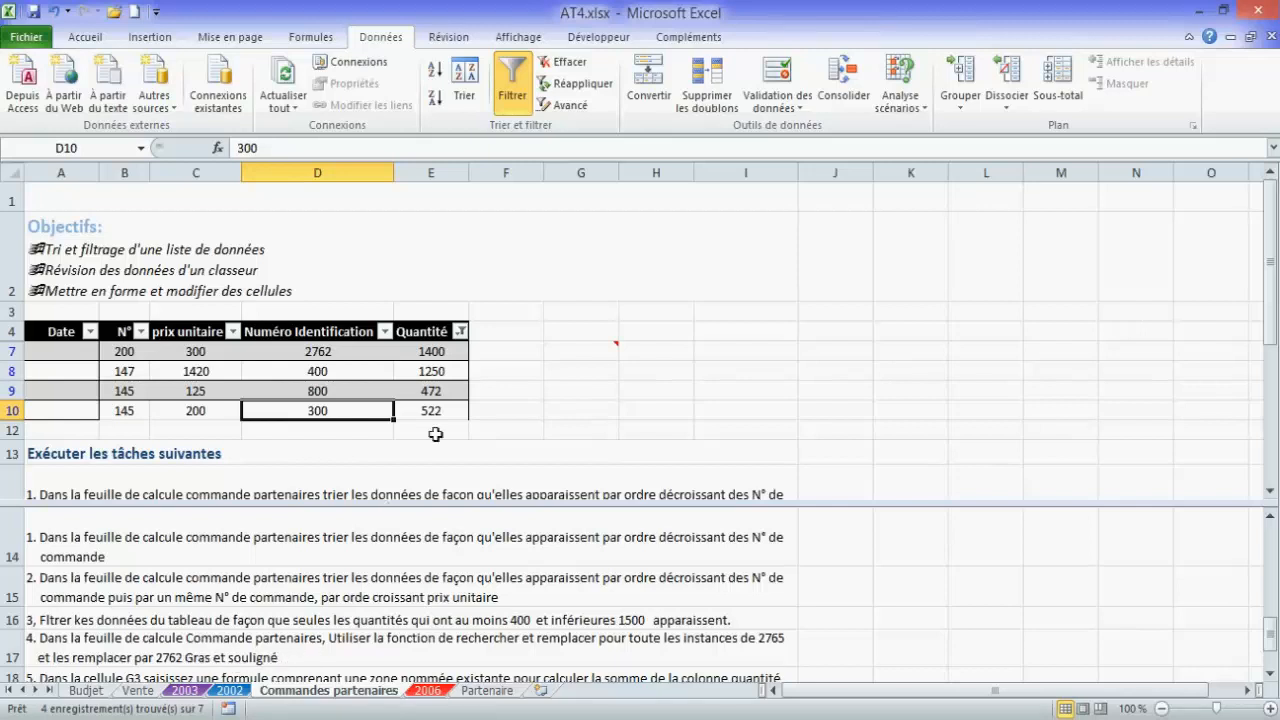
Clear the filter on the Quantité column so that all table rows are shown.
left_click(460, 332)
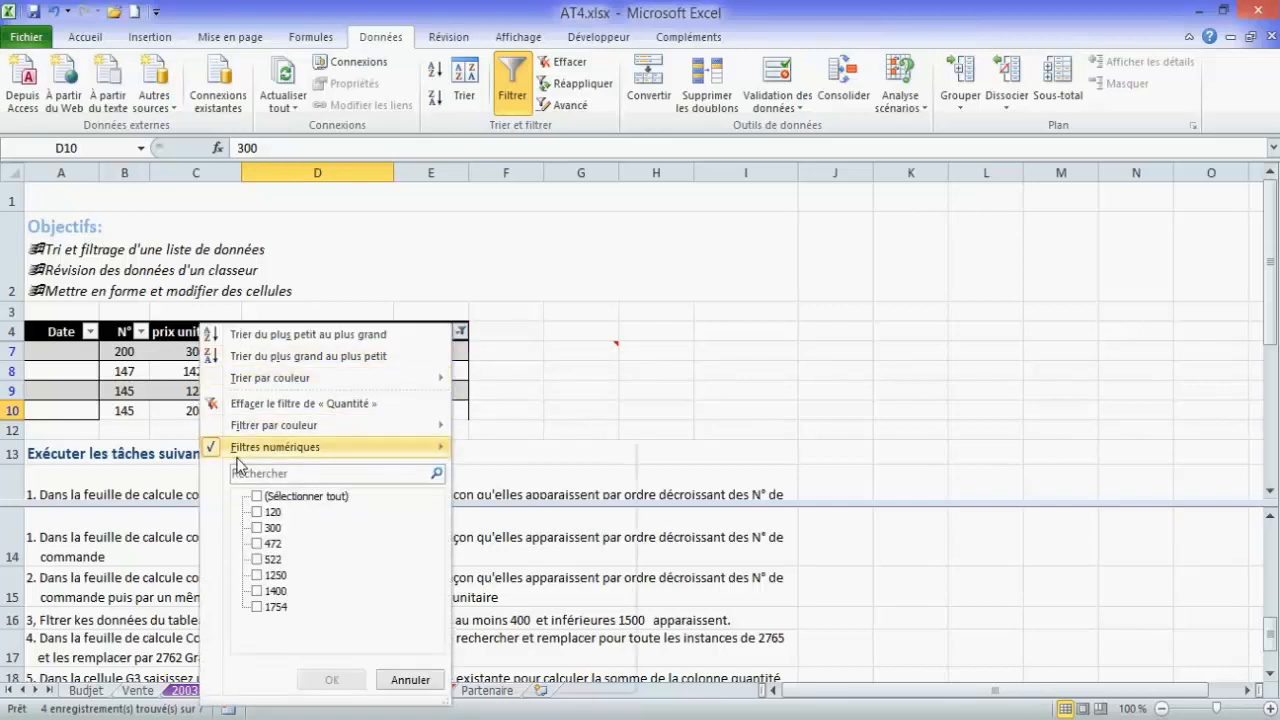
mouse_move(222, 456)
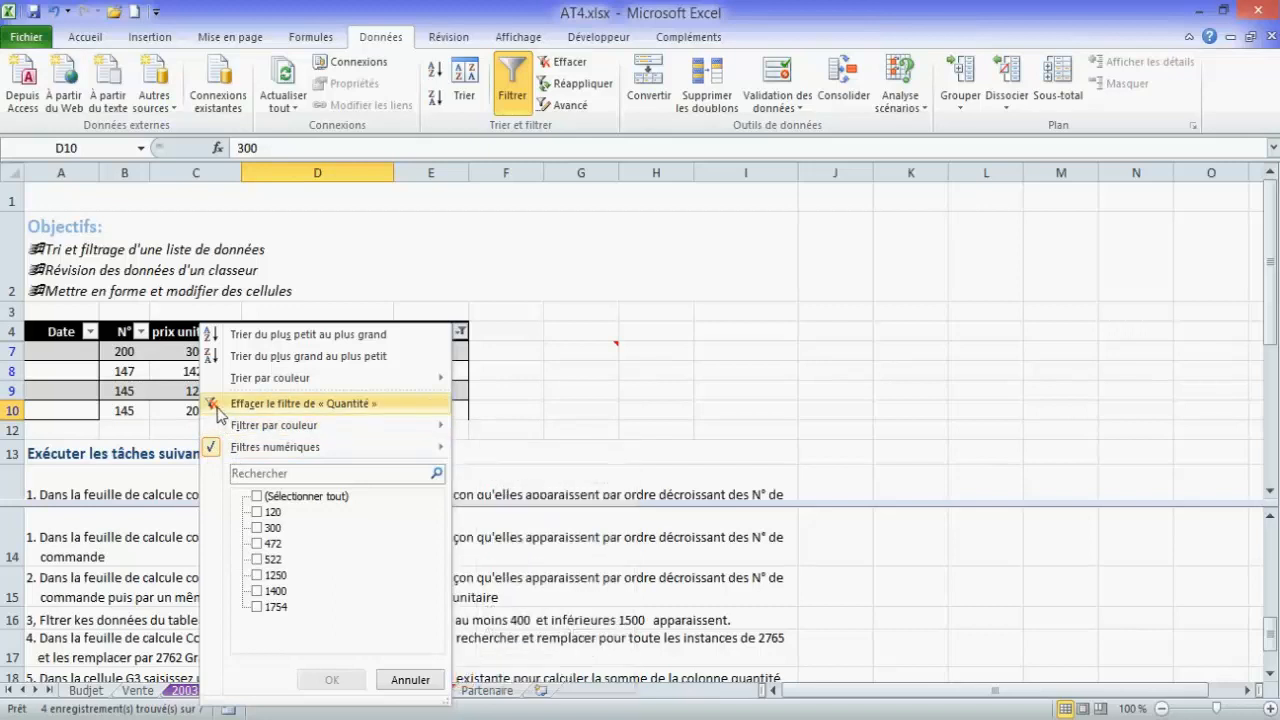
left_click(218, 406)
left_click(503, 431)
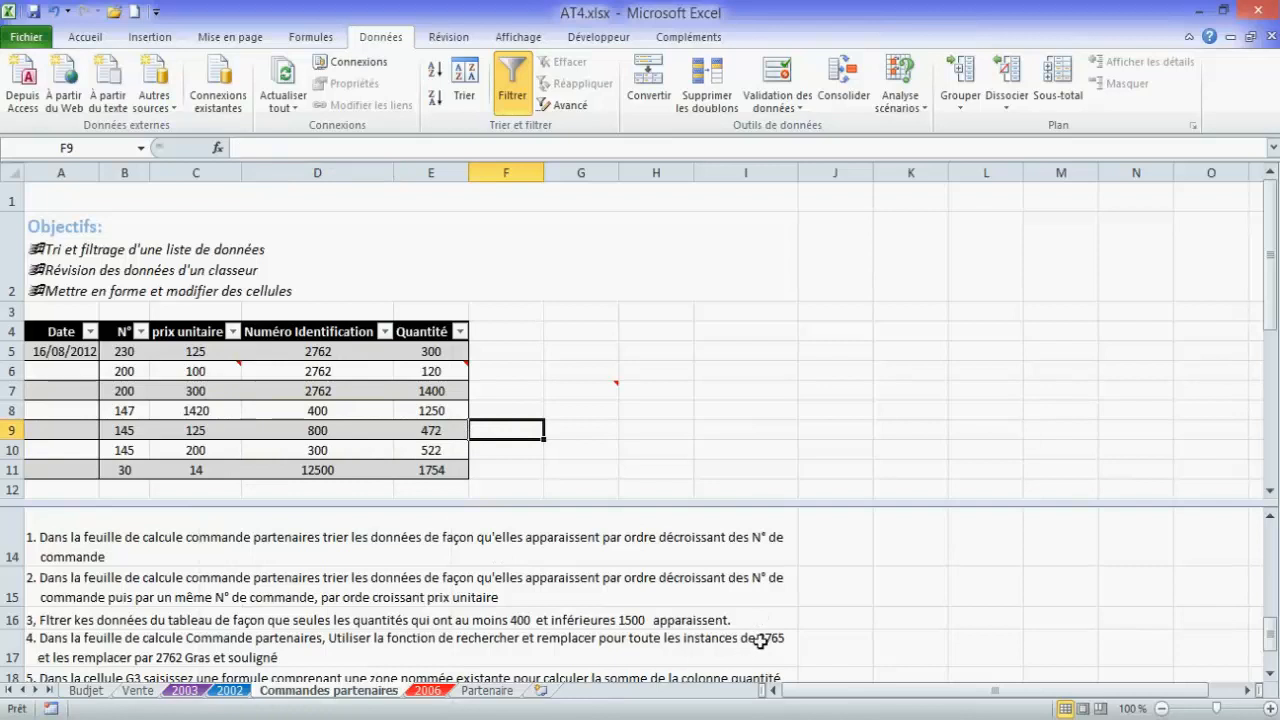
Edit task 4 in A17 so it asks to find 2762 and replace it with 2765.
double_click(790, 657)
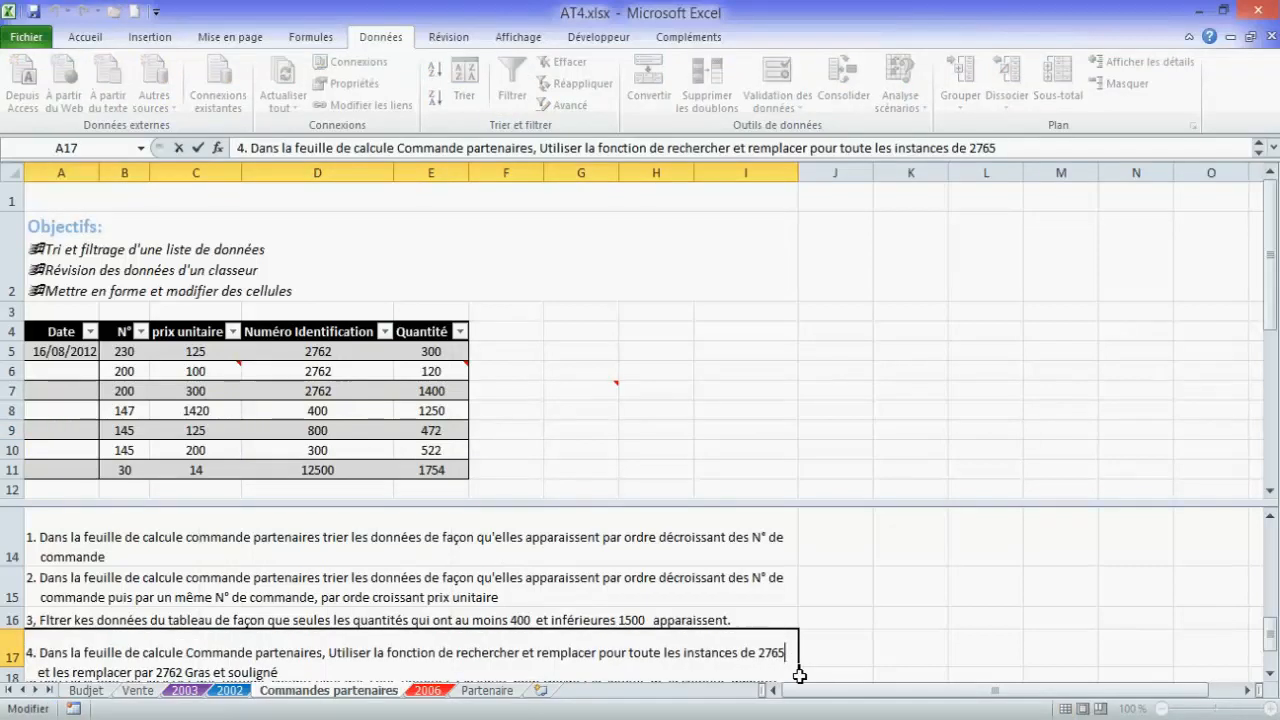
key("BackSpace")
type("2")
key("BackSpace")
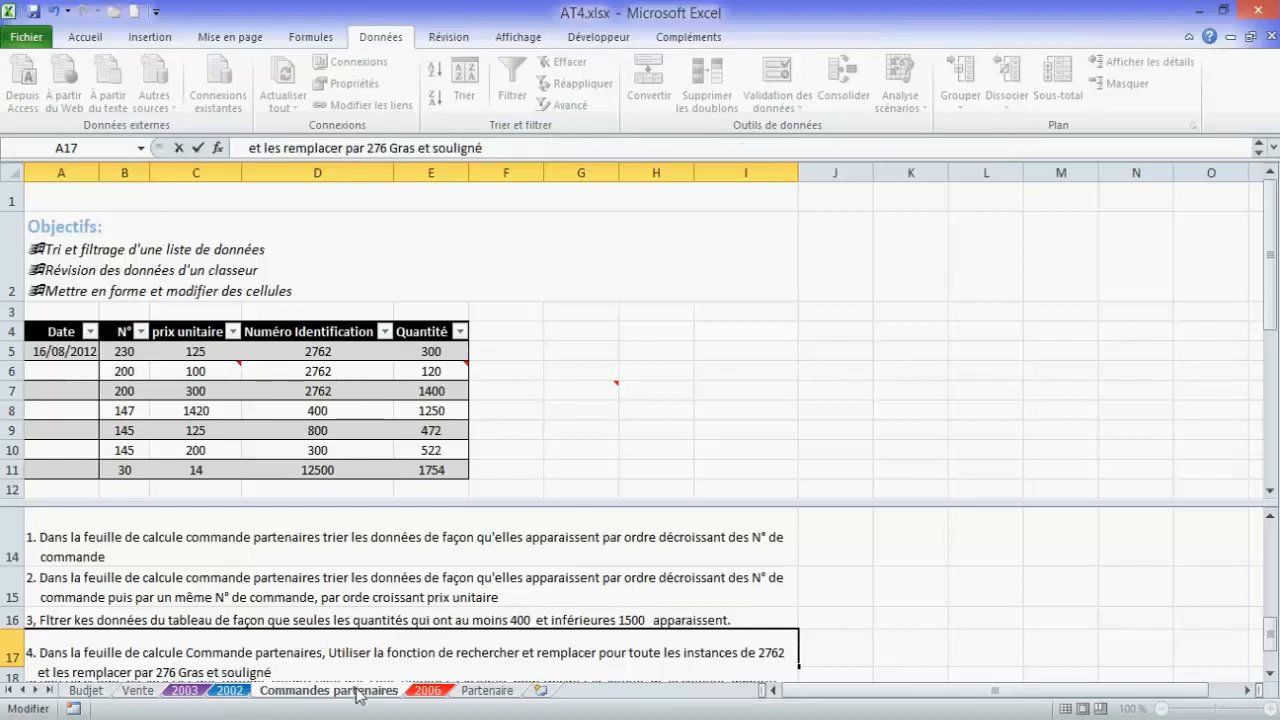
type("5")
left_click(385, 620)
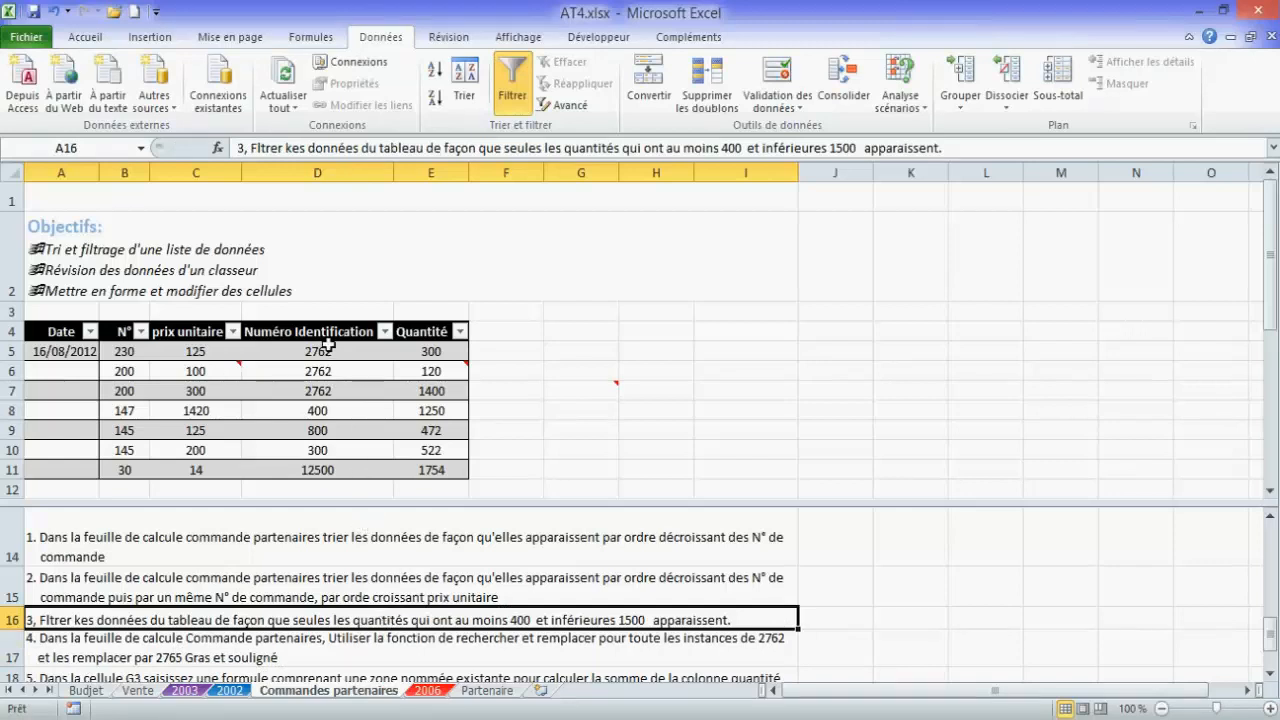
Set up a replacement of 2762 by 2765 for the Numéro Identification values D5:D11, with the extended options shown.
left_click_drag(327, 345, 328, 460)
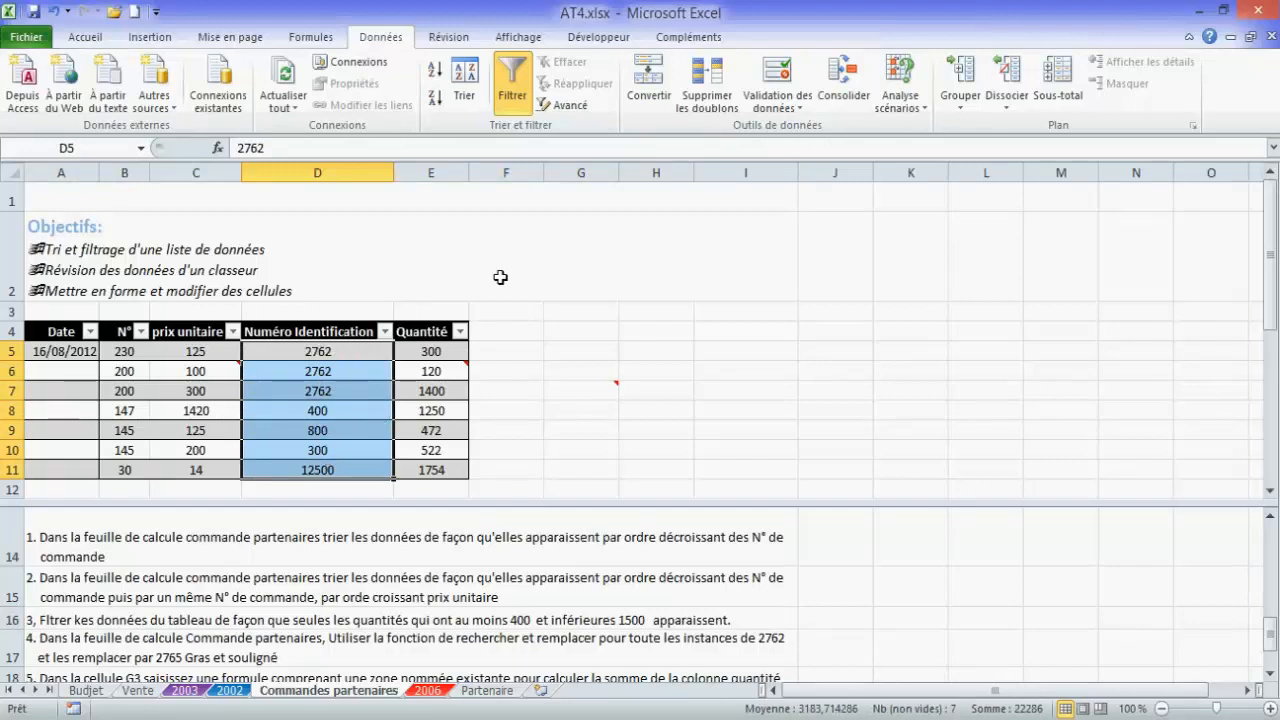
left_click(95, 38)
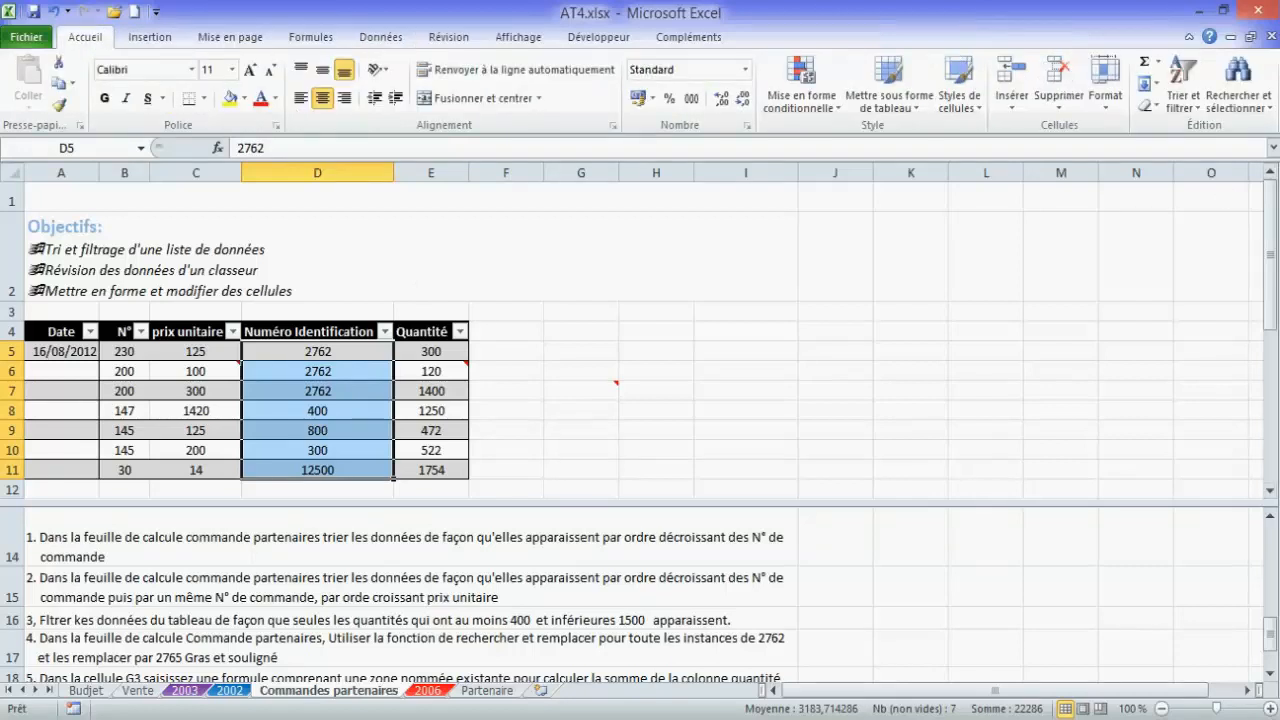
left_click(1270, 112)
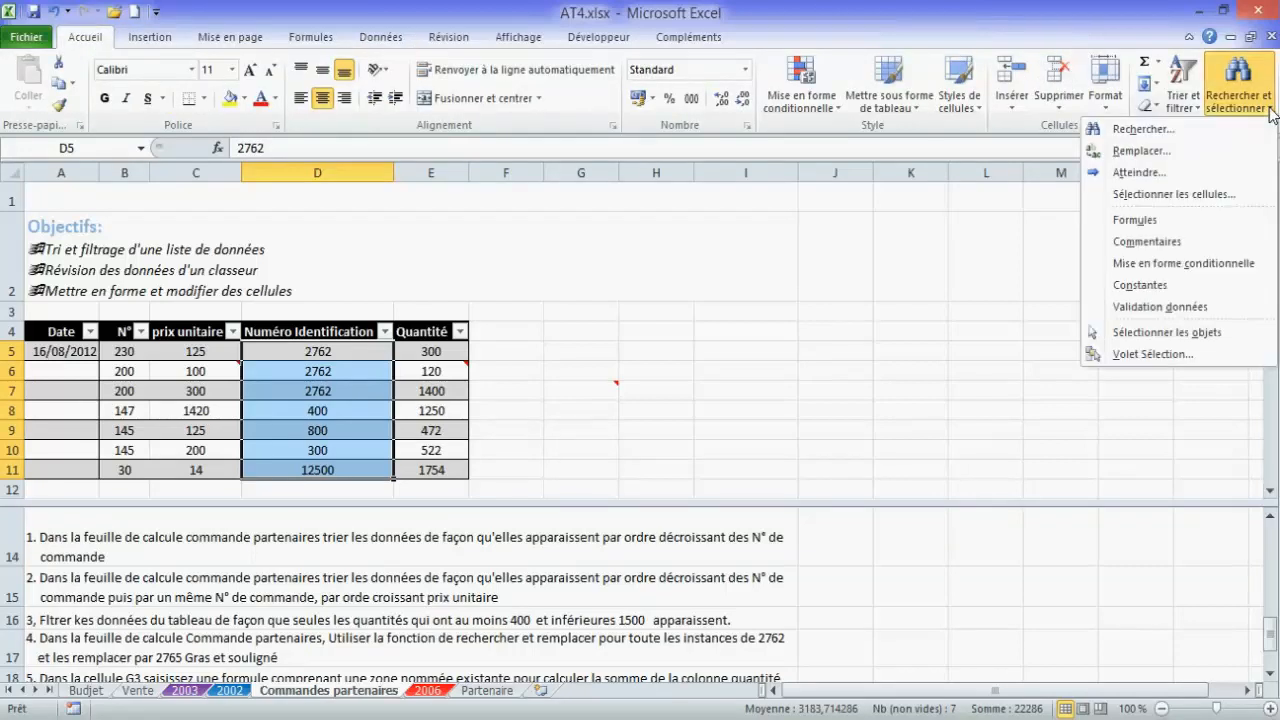
left_click(1155, 152)
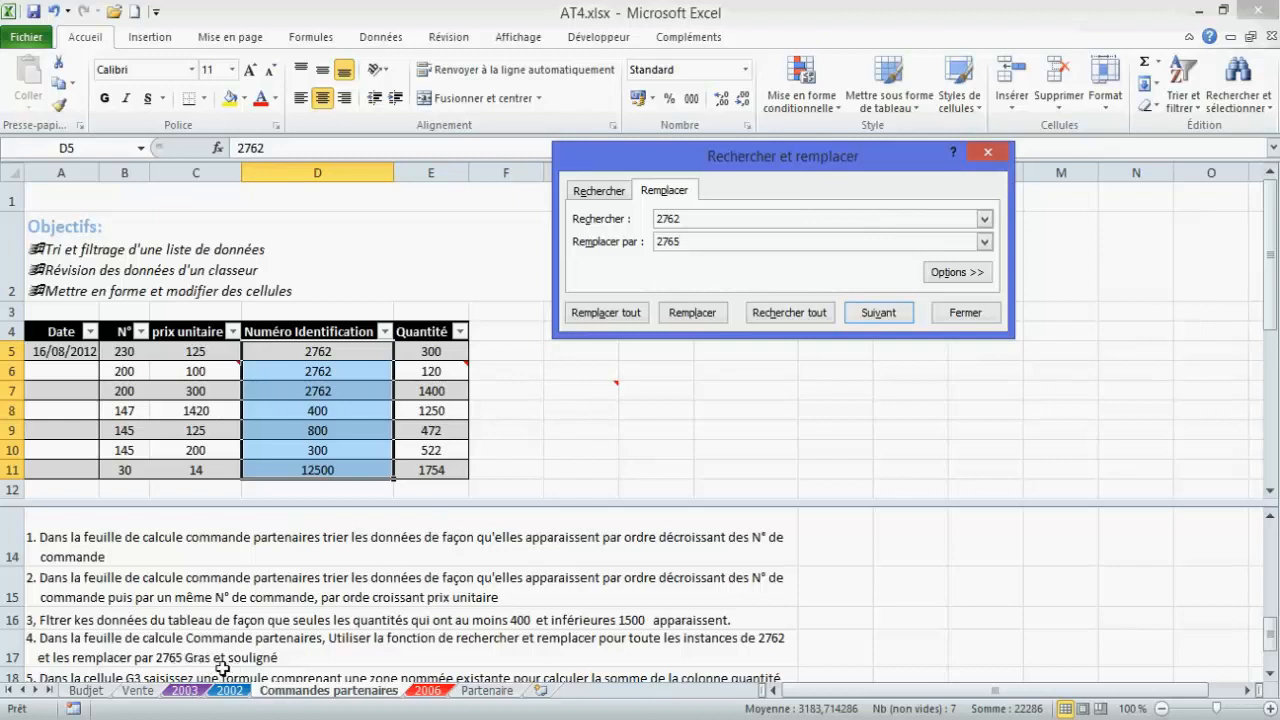
left_click(958, 273)
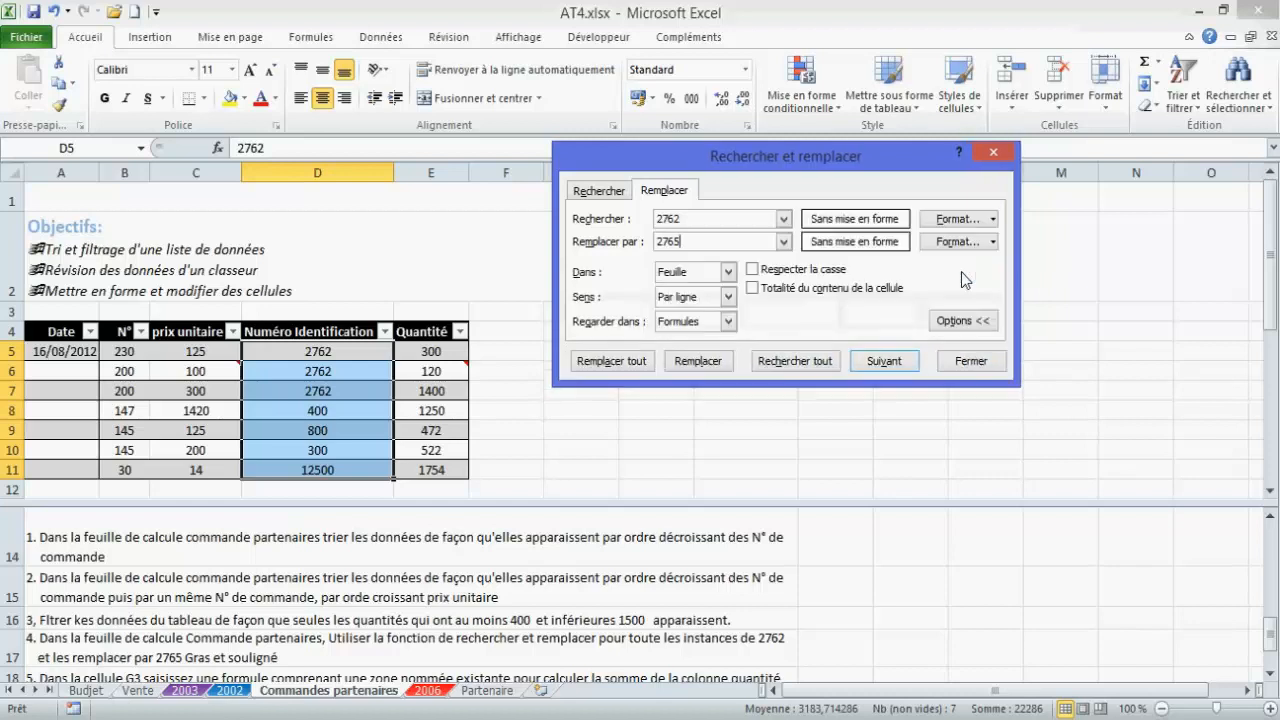
Set the replacement format to the Gras font style with Simple underlining.
left_click(949, 244)
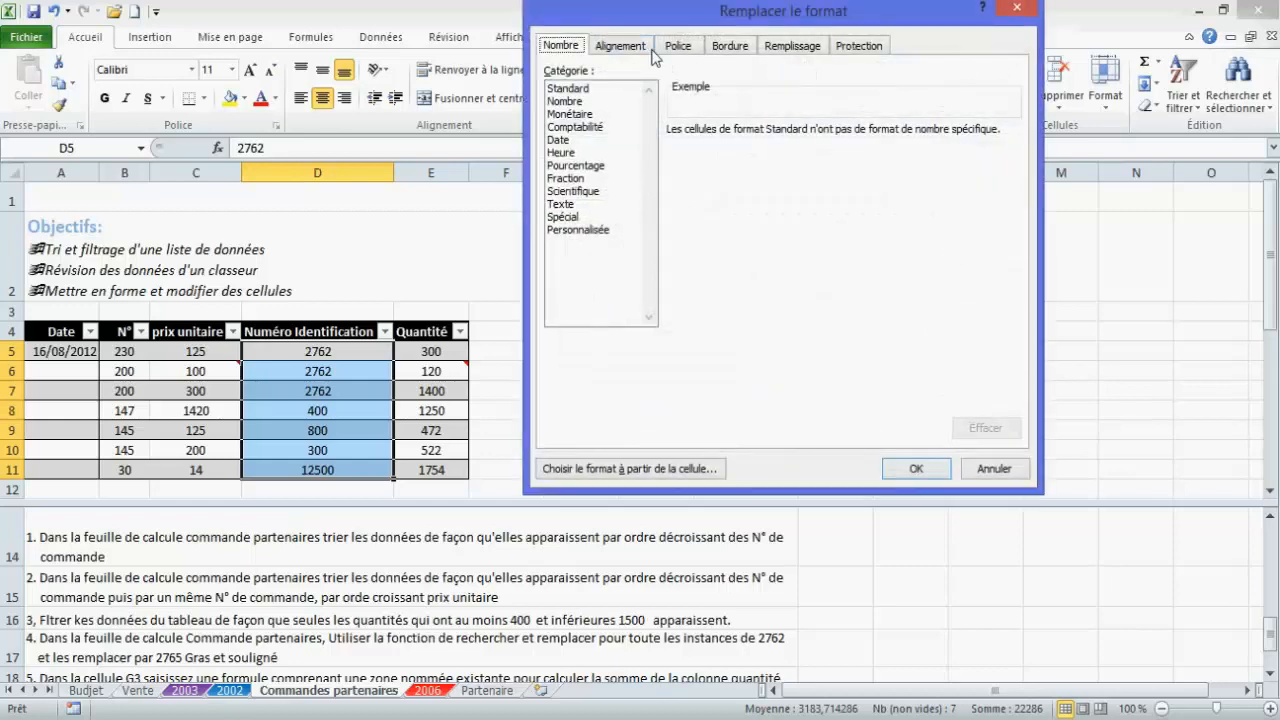
left_click(672, 47)
left_click(814, 134)
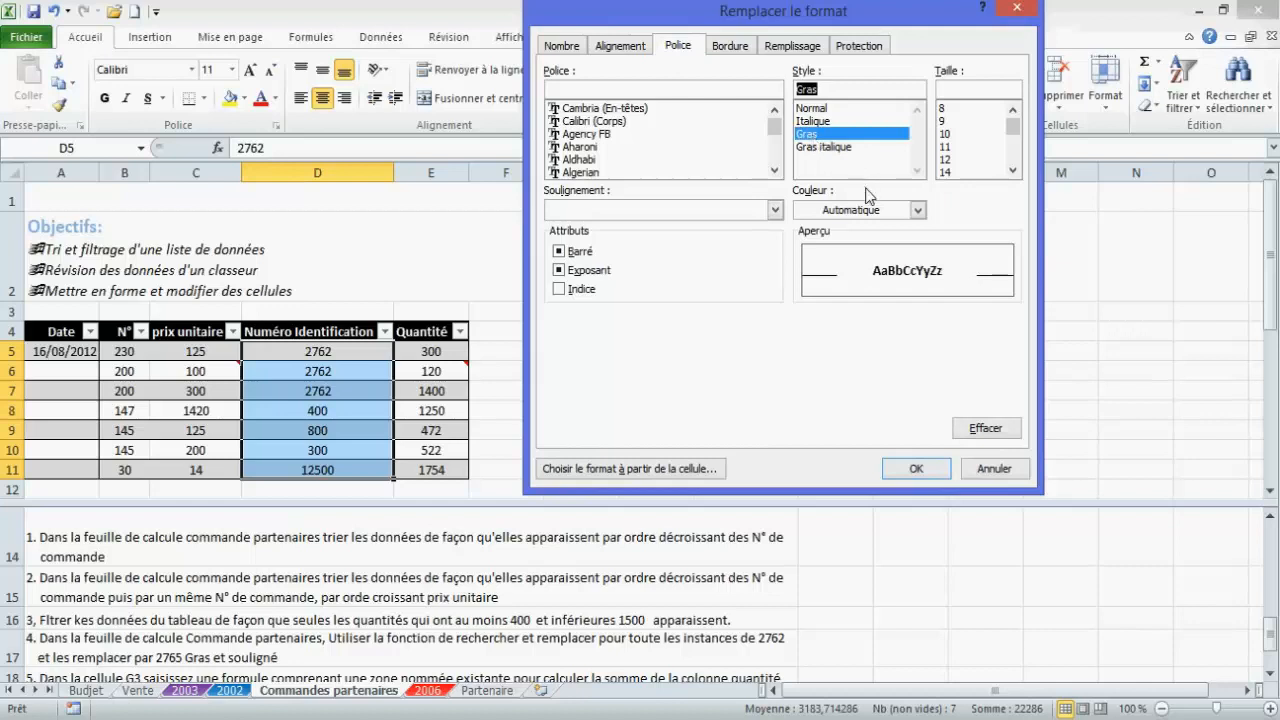
left_click(774, 210)
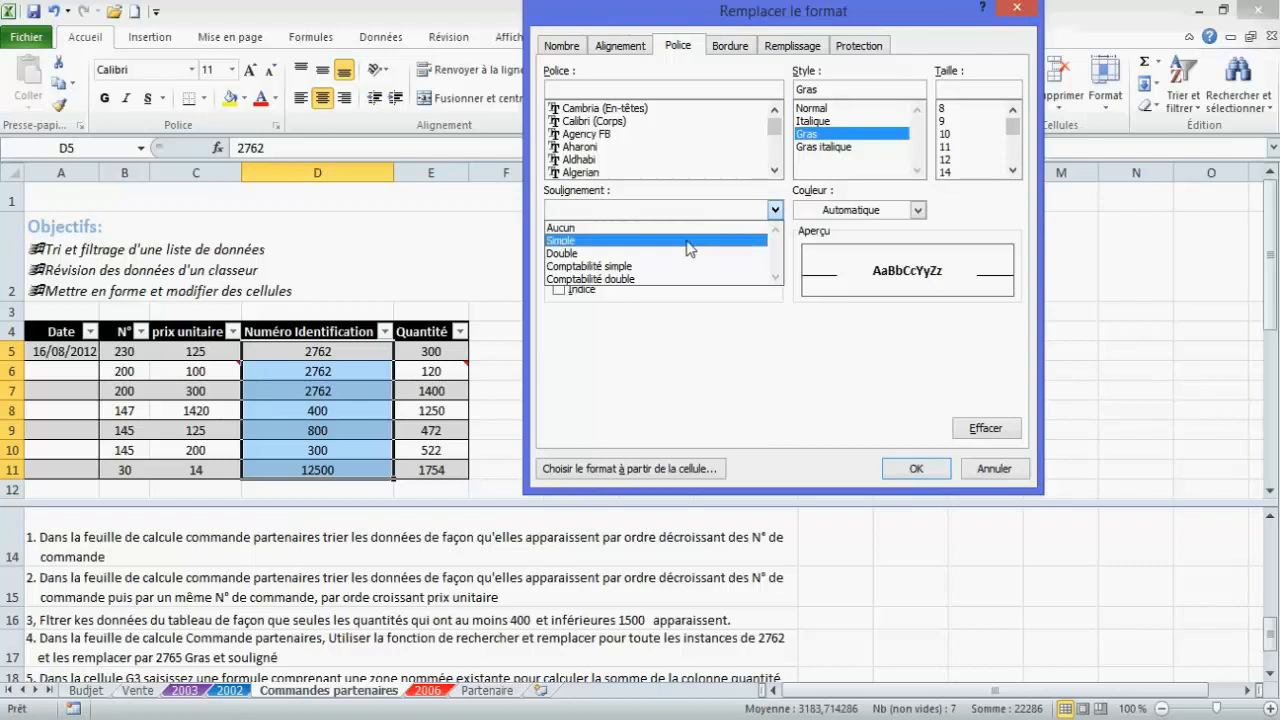
left_click(632, 246)
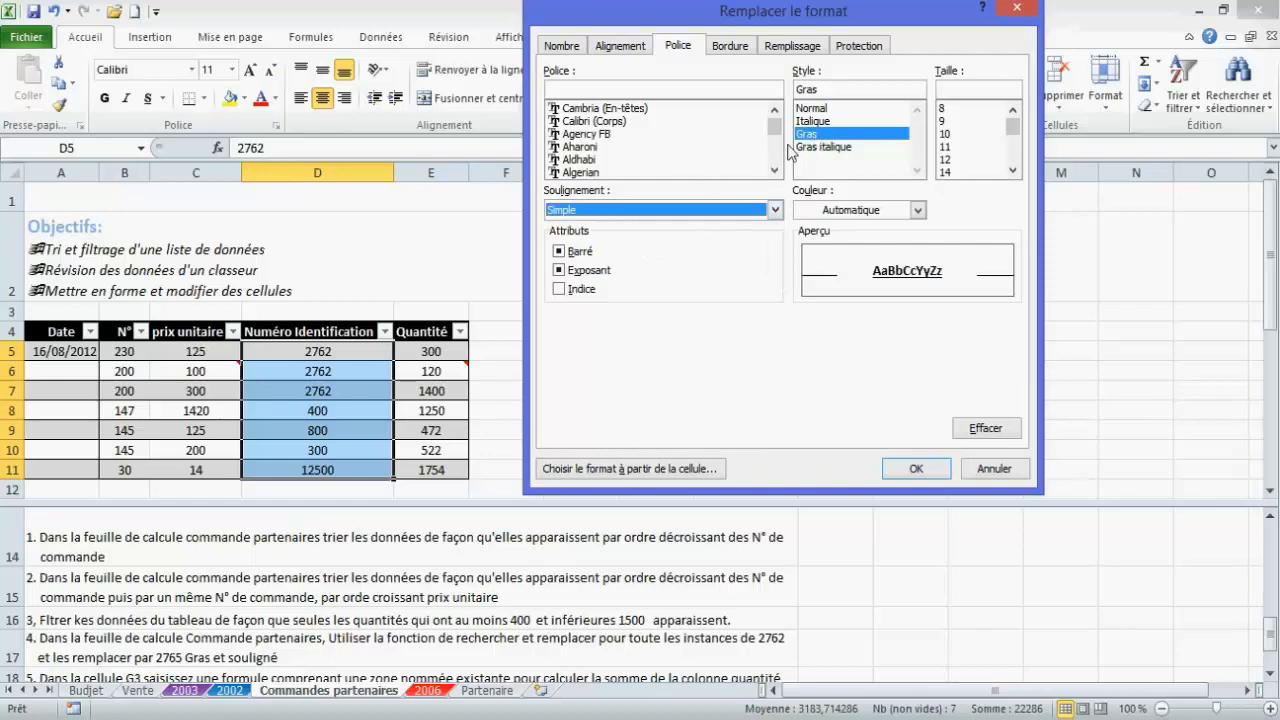
left_click(910, 470)
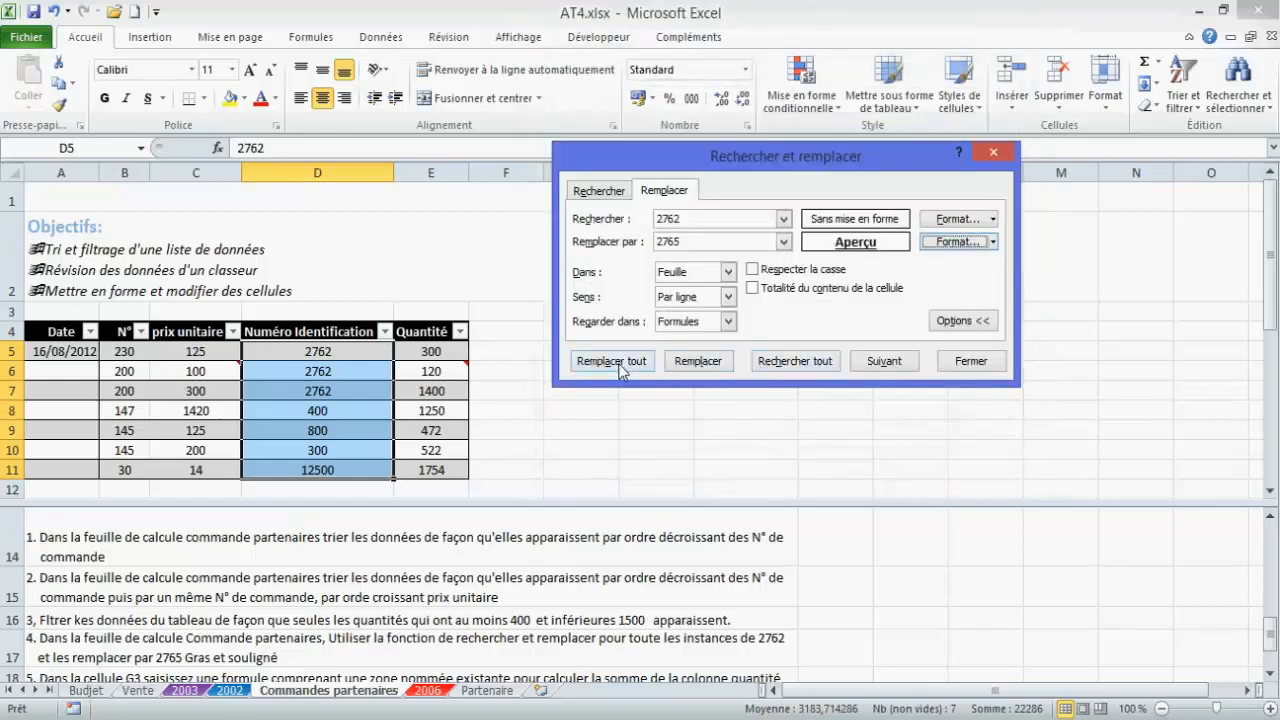
Replace all instances of 2762 with the formatted 2765 and close Find and Replace.
left_click(619, 365)
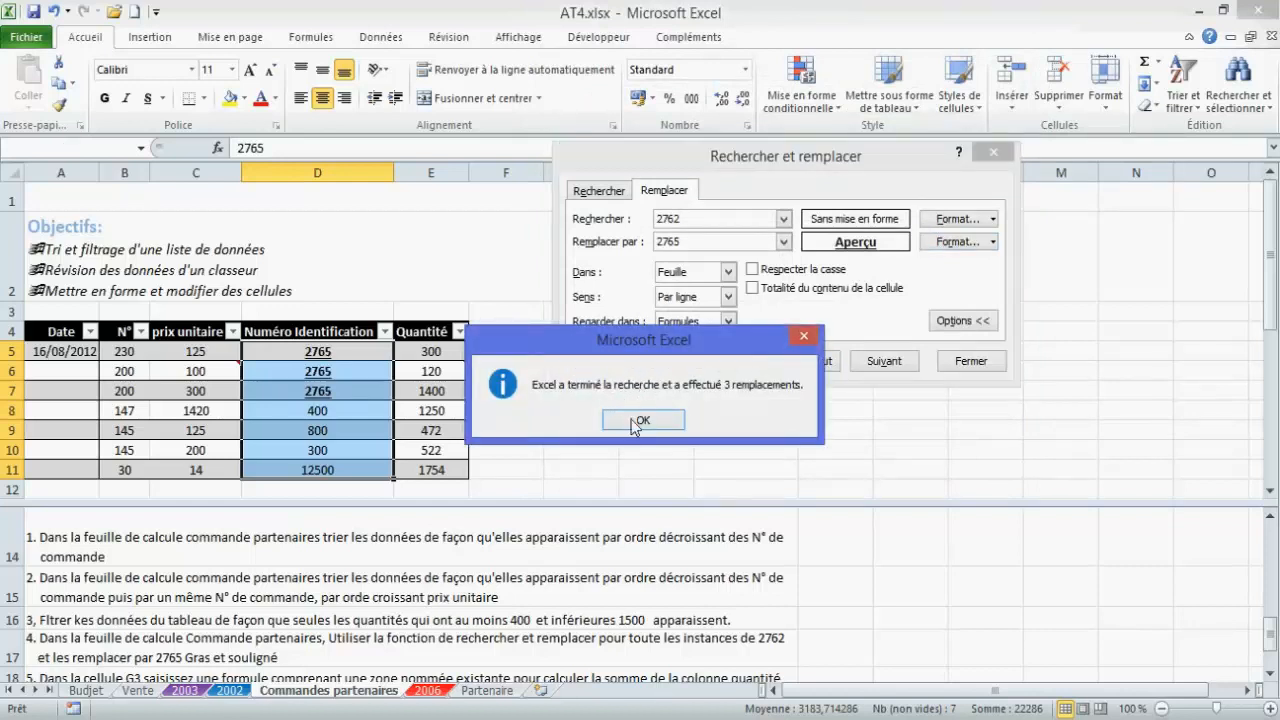
left_click(650, 422)
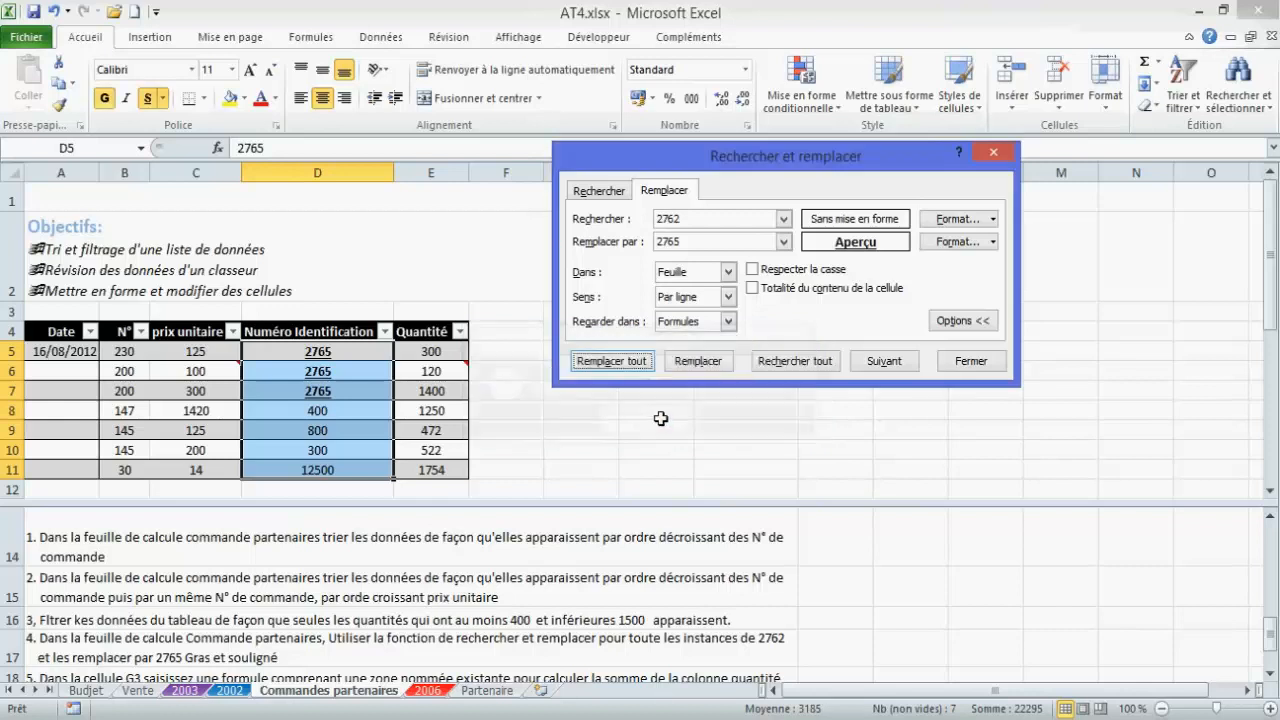
left_click(958, 366)
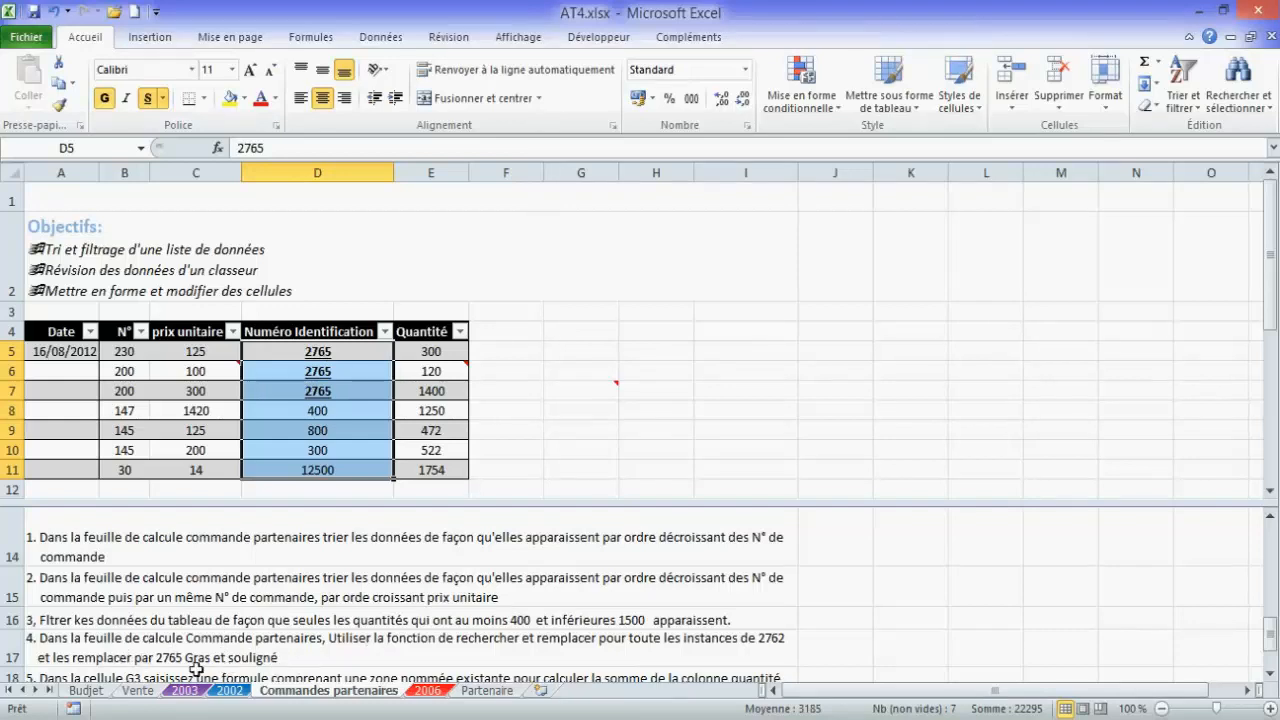
Bring task 5 into view, go to cell G3, and check the range name of the Quantité values E5:E11.
left_click(1274, 676)
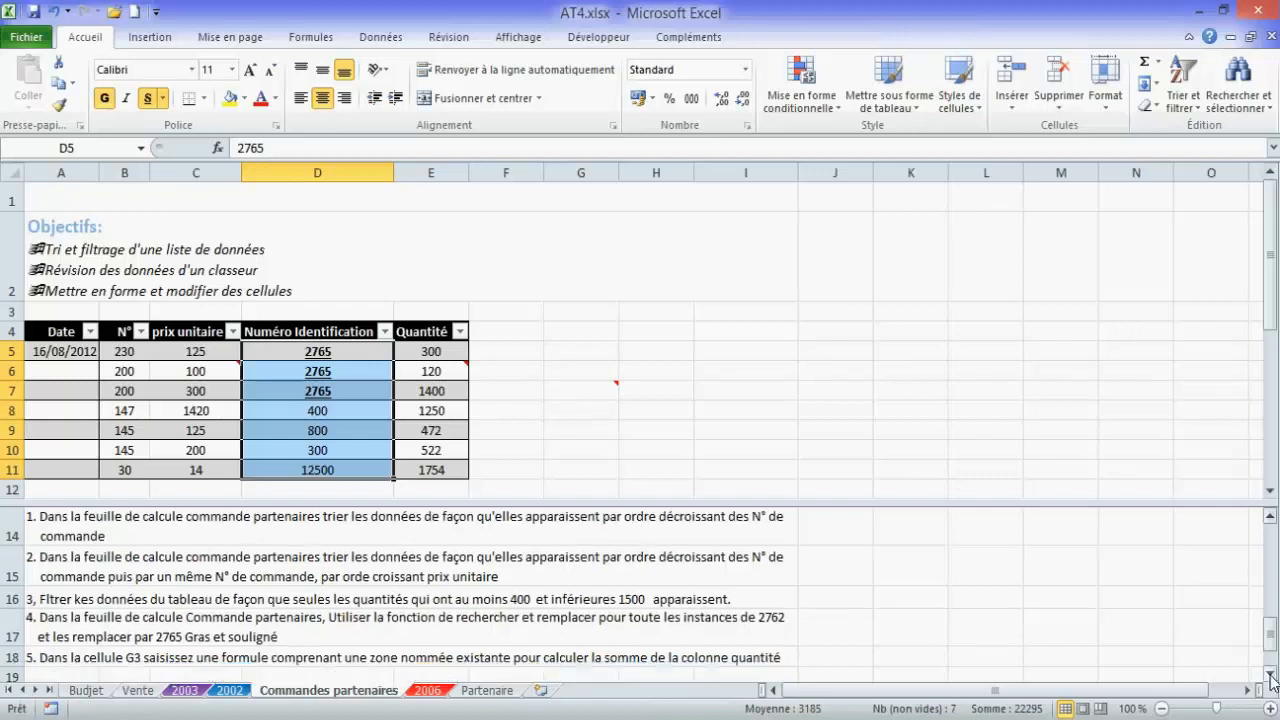
left_click(1274, 676)
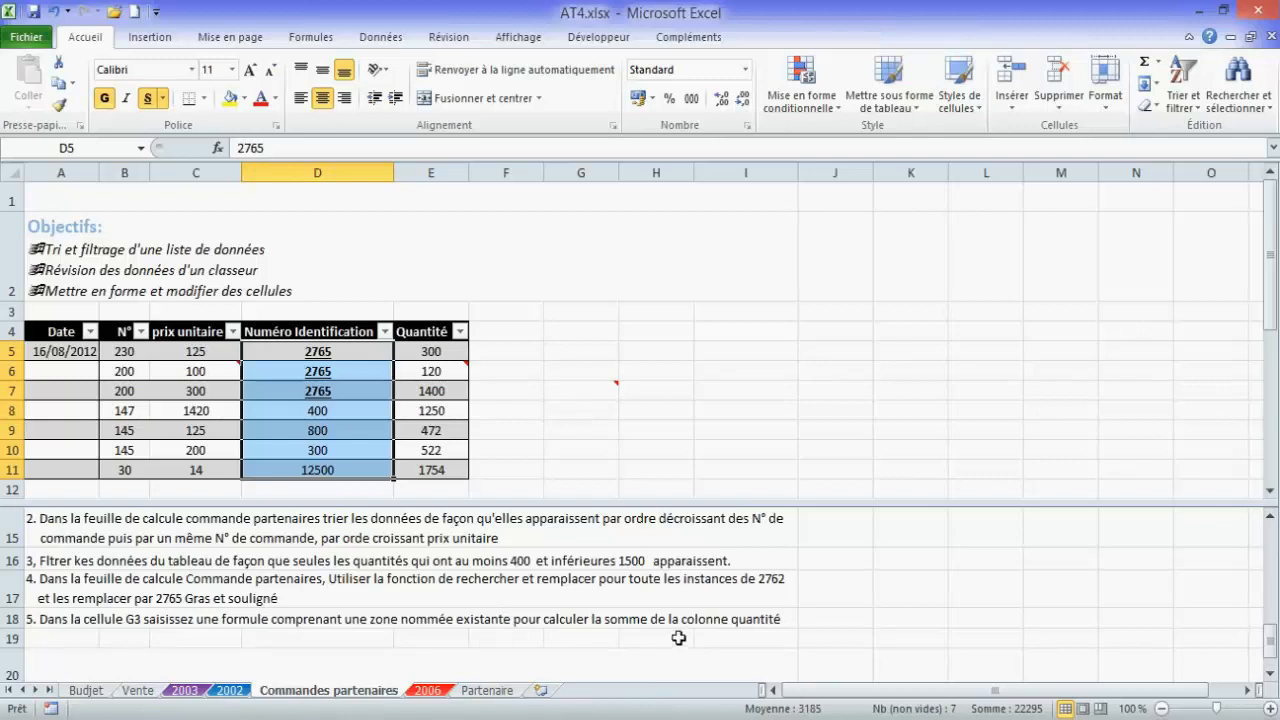
left_click(116, 148)
type("g3")
key("Return")
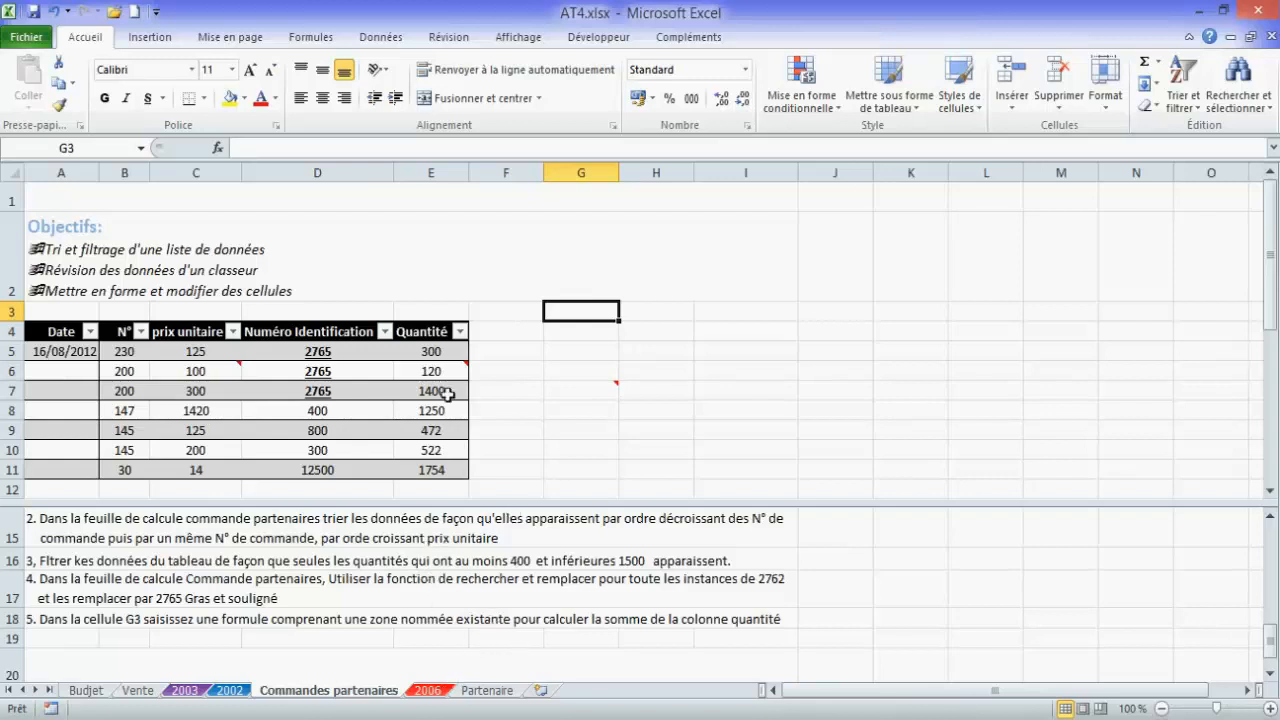
left_click(441, 354)
left_click_drag(441, 354, 435, 461)
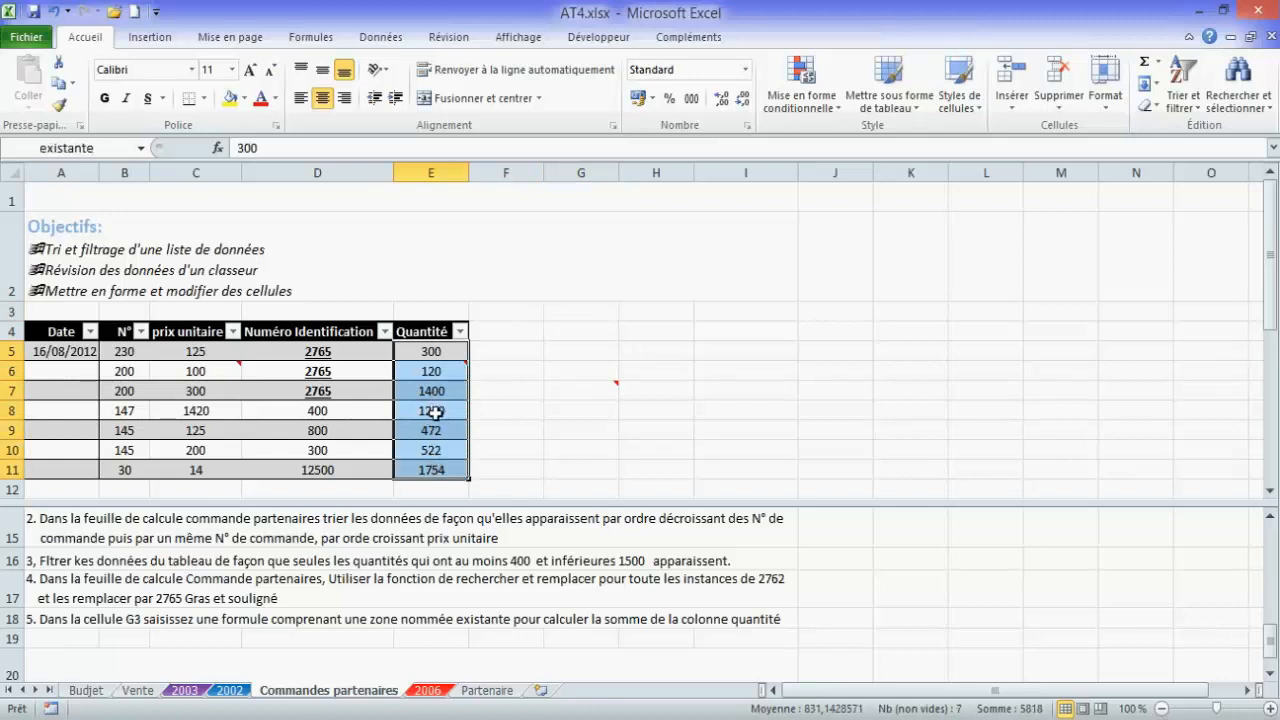
Try to define a new workbook-scoped name existante for the Quantité values E5:E11.
left_click(308, 37)
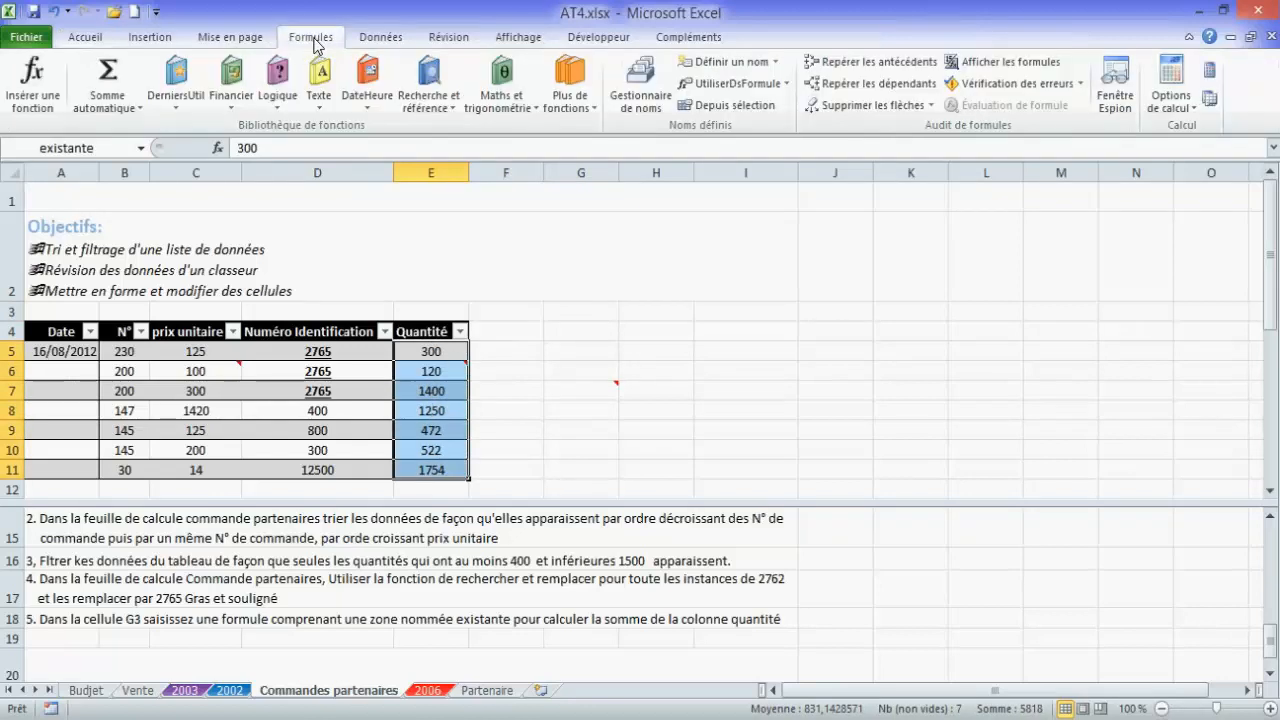
left_click(741, 64)
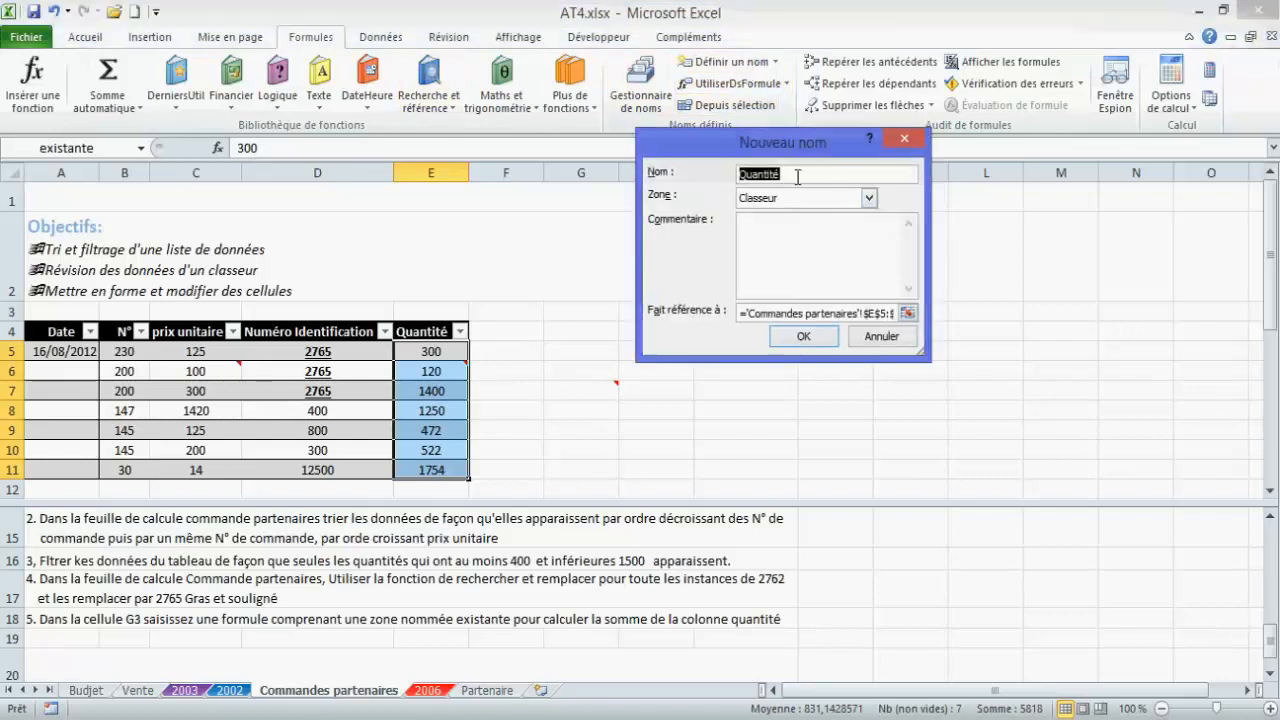
type("existante")
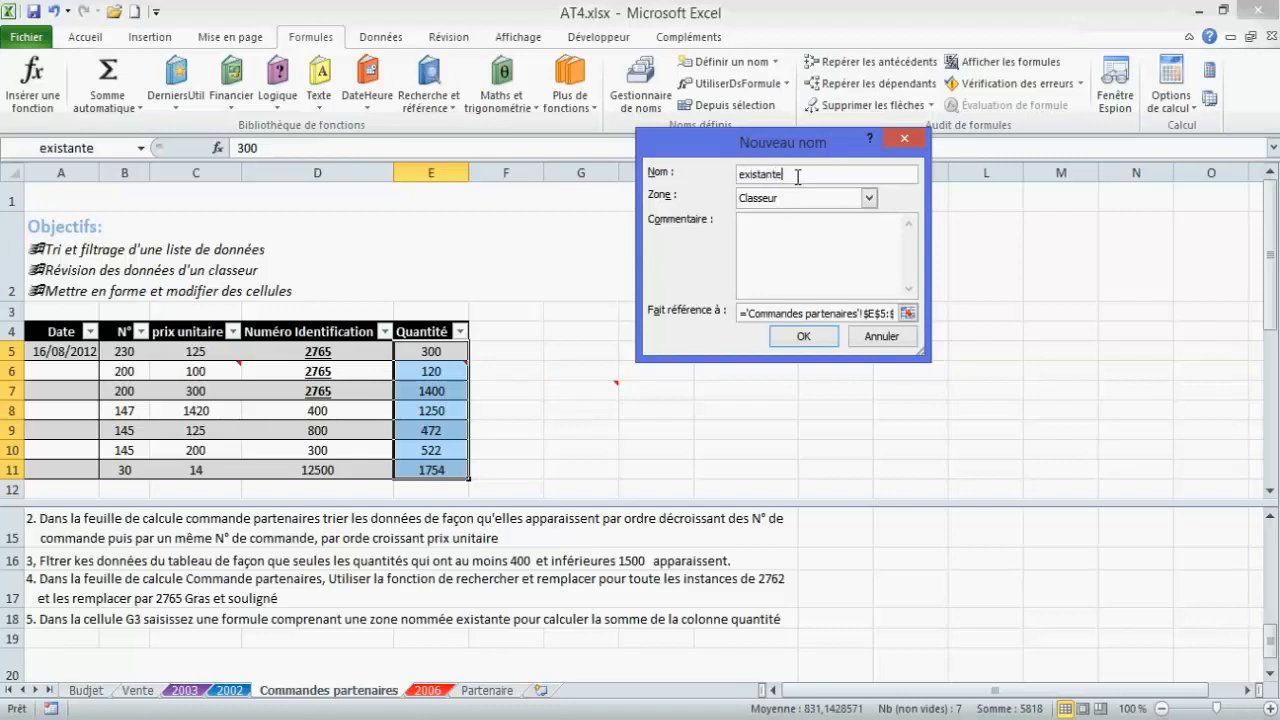
left_click(907, 314)
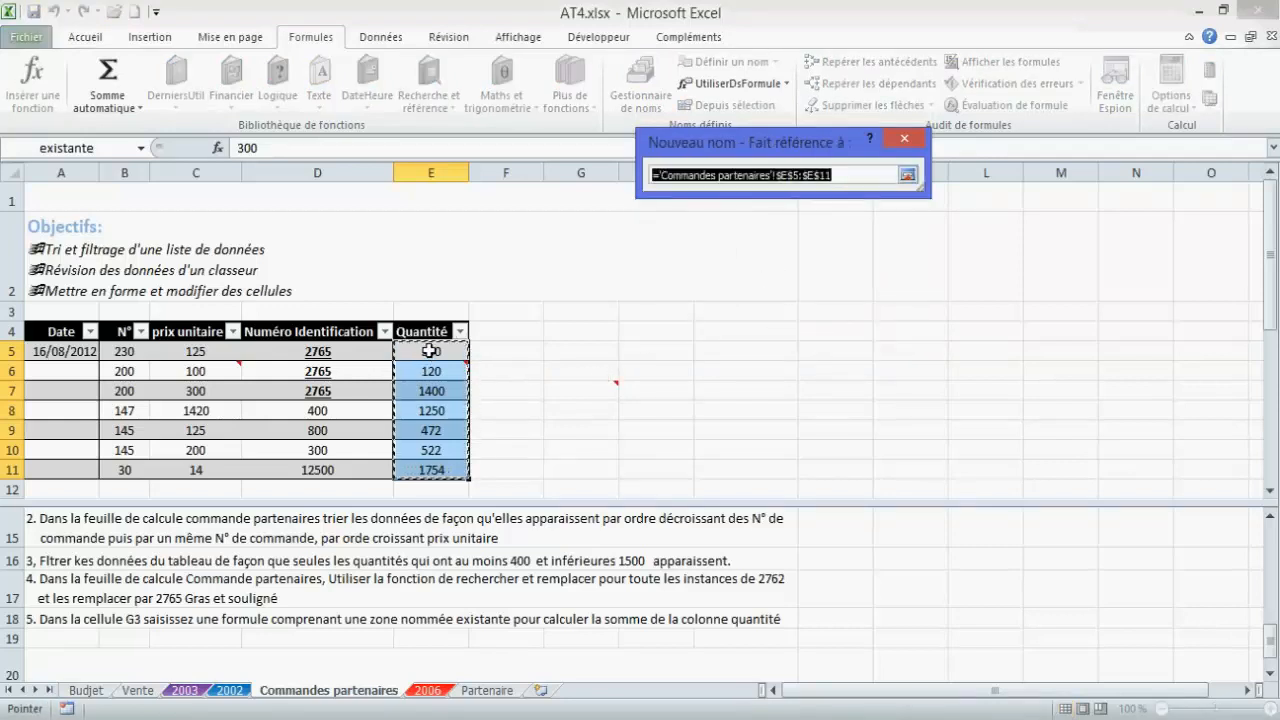
left_click_drag(428, 352, 424, 470)
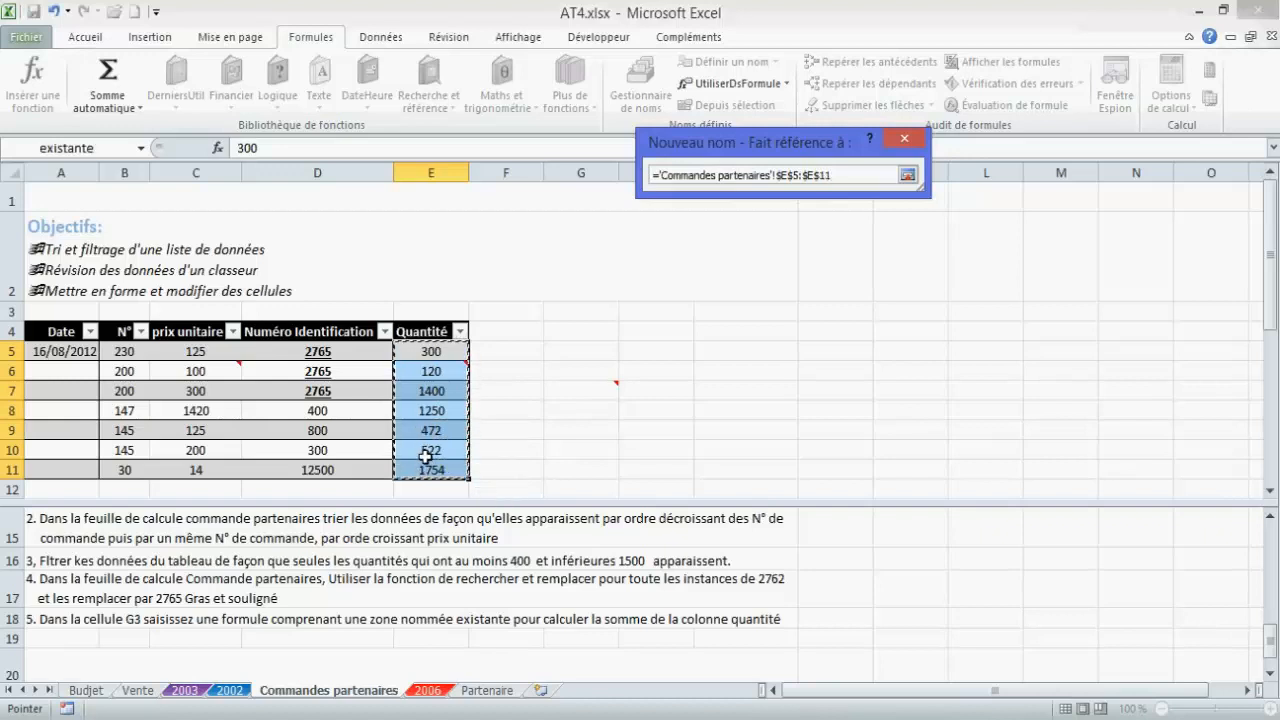
left_click(907, 175)
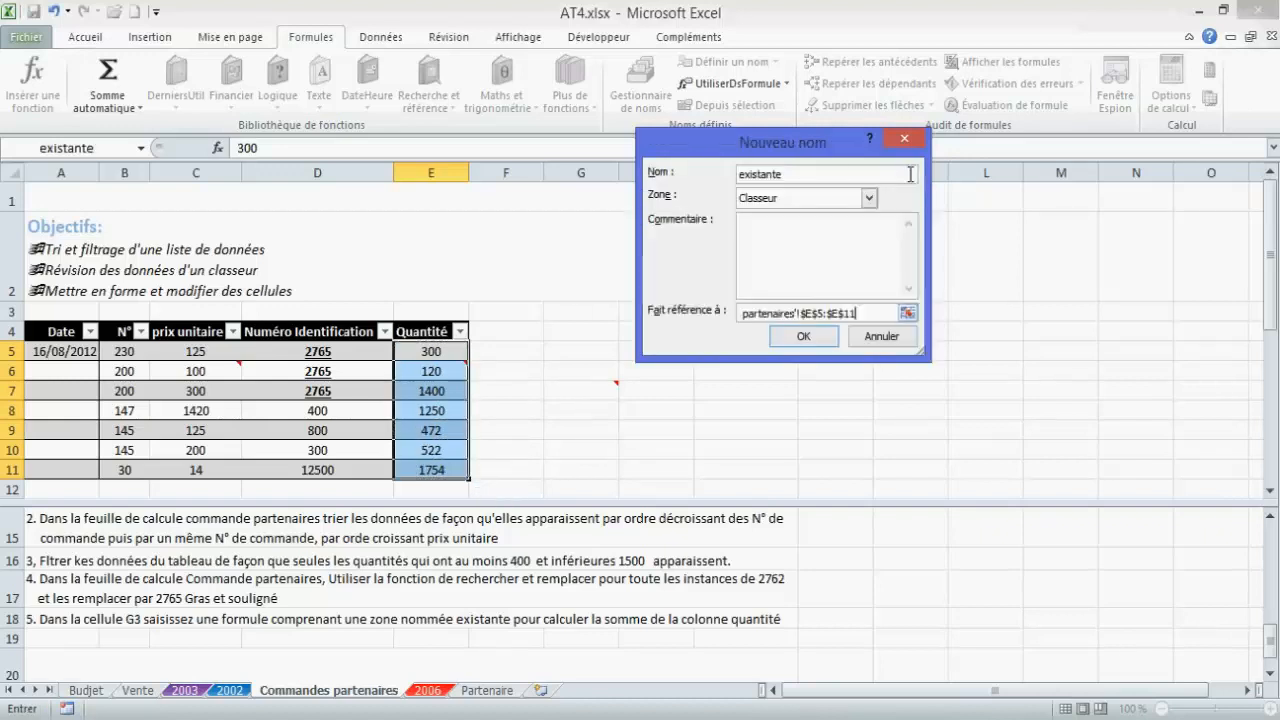
left_click(808, 335)
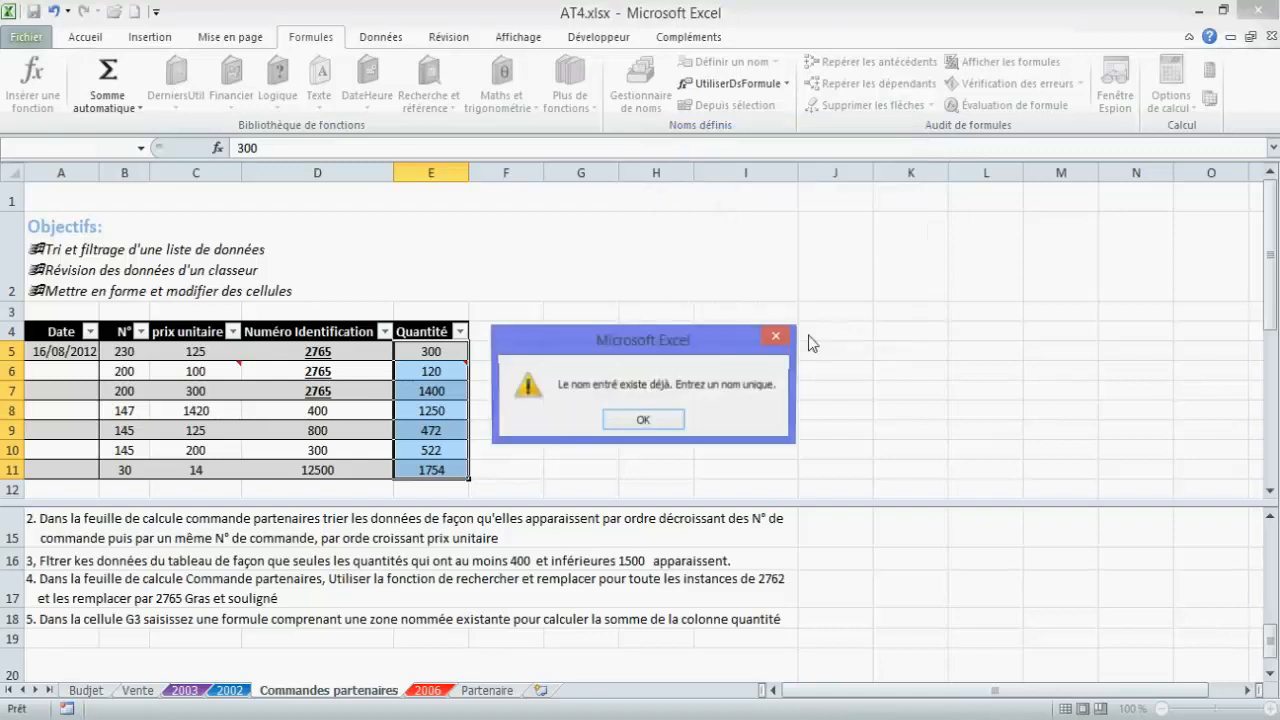
left_click(643, 421)
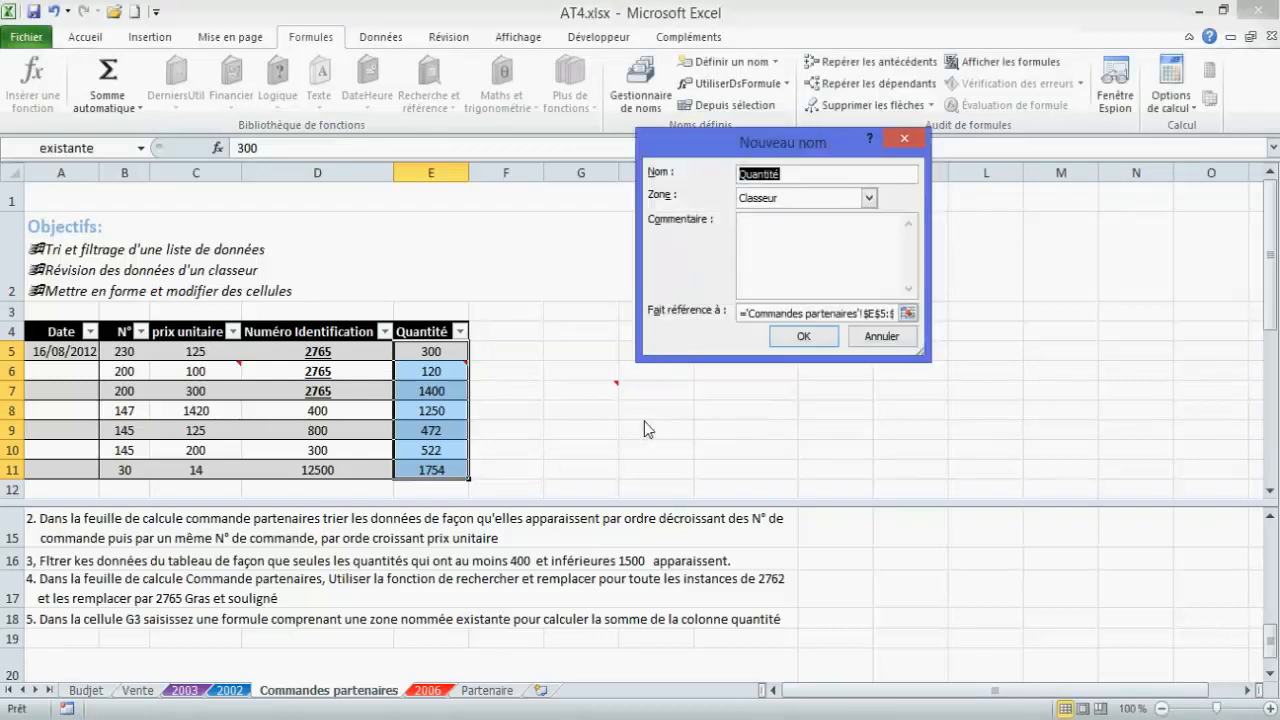
left_click(882, 337)
left_click(500, 408)
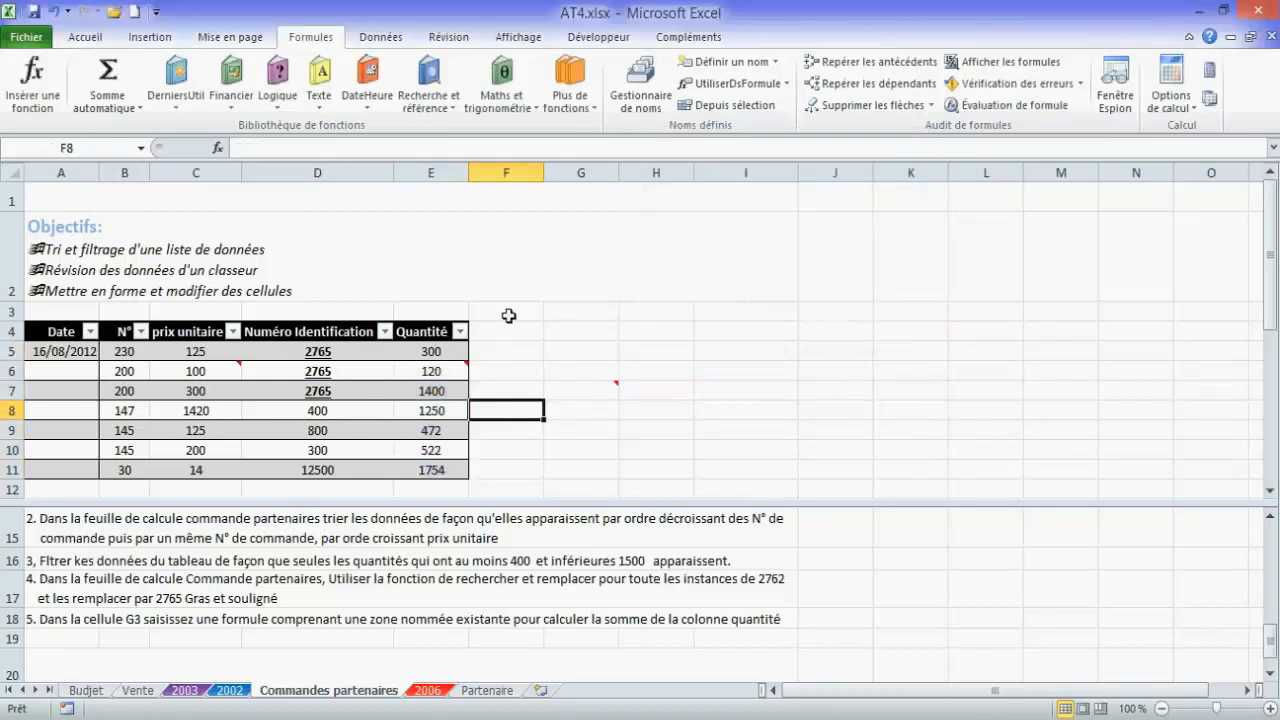
Redefine the existing workbook-scoped name existante to refer to 'Commandes partenaires'!$E$5:$E$11 and close the Name Manager.
left_click(641, 97)
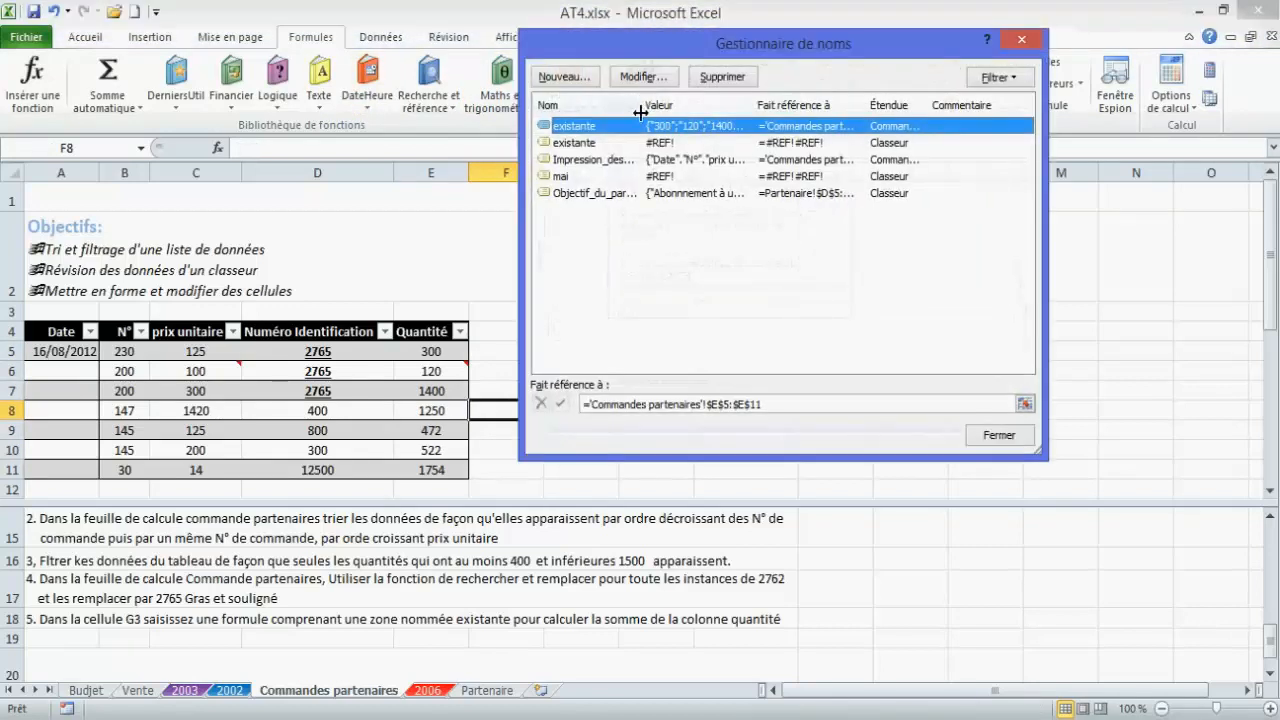
left_click(600, 143)
left_click(643, 76)
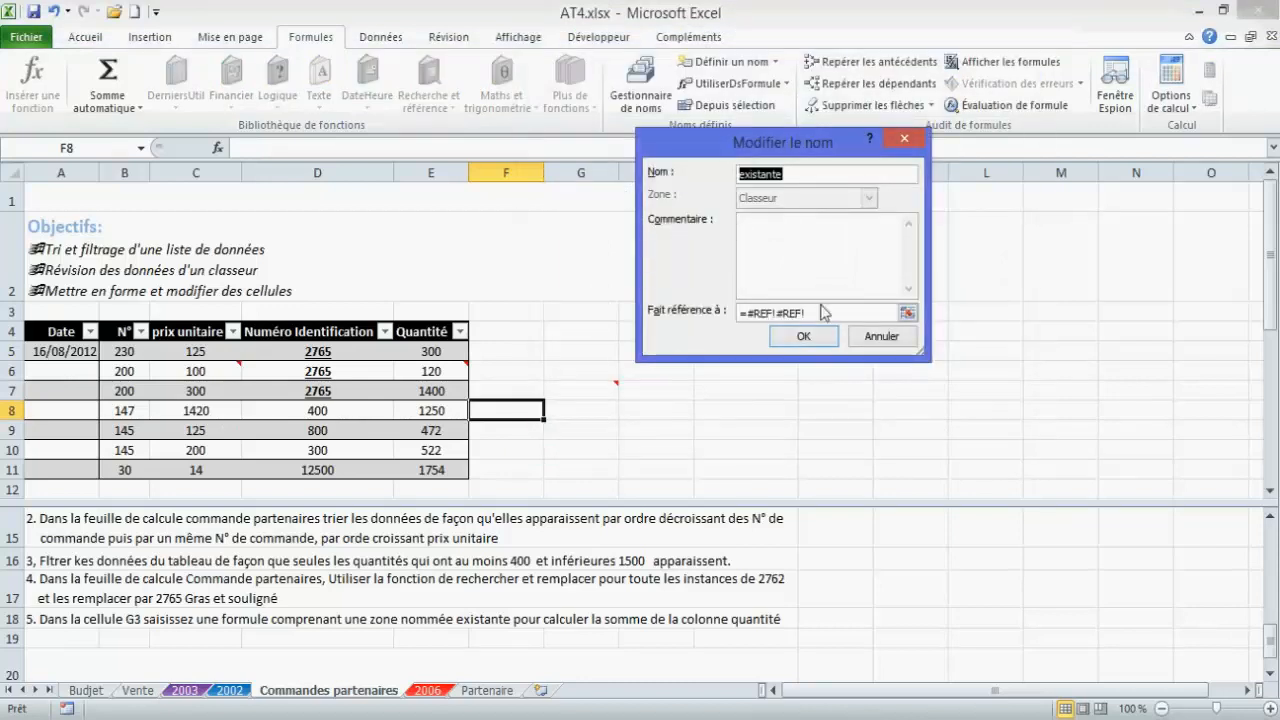
left_click(907, 313)
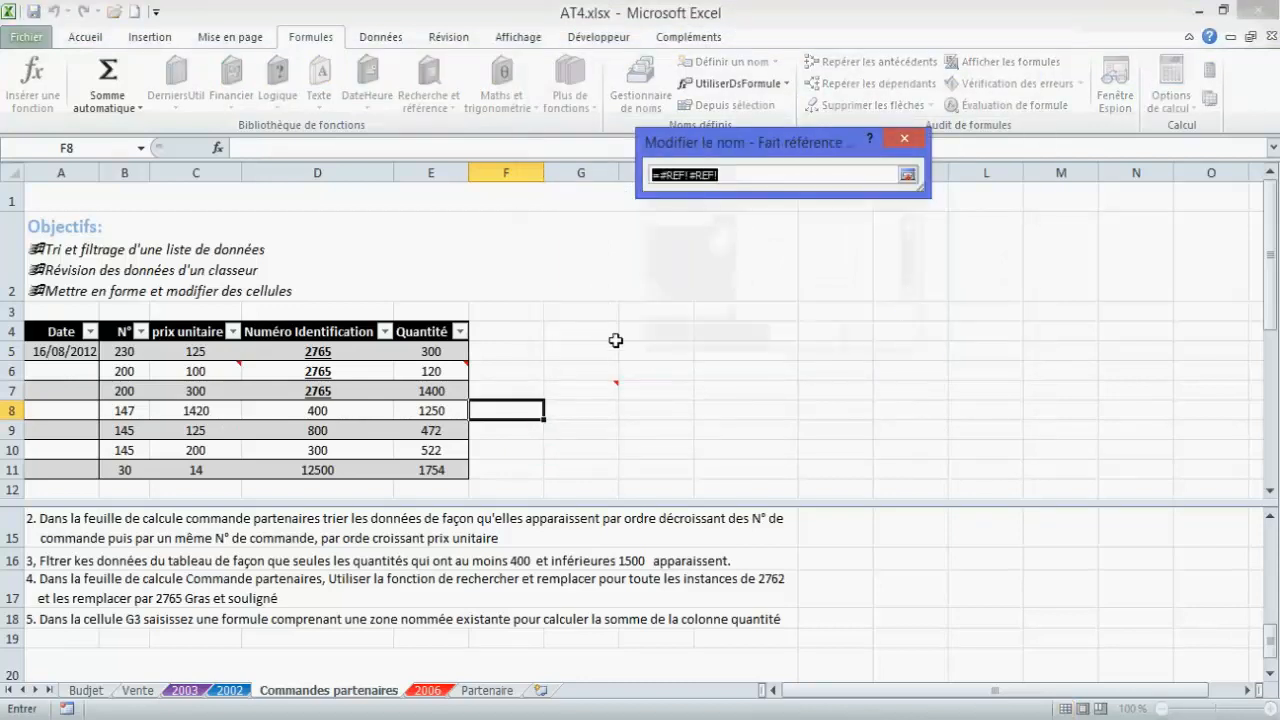
left_click_drag(437, 350, 440, 466)
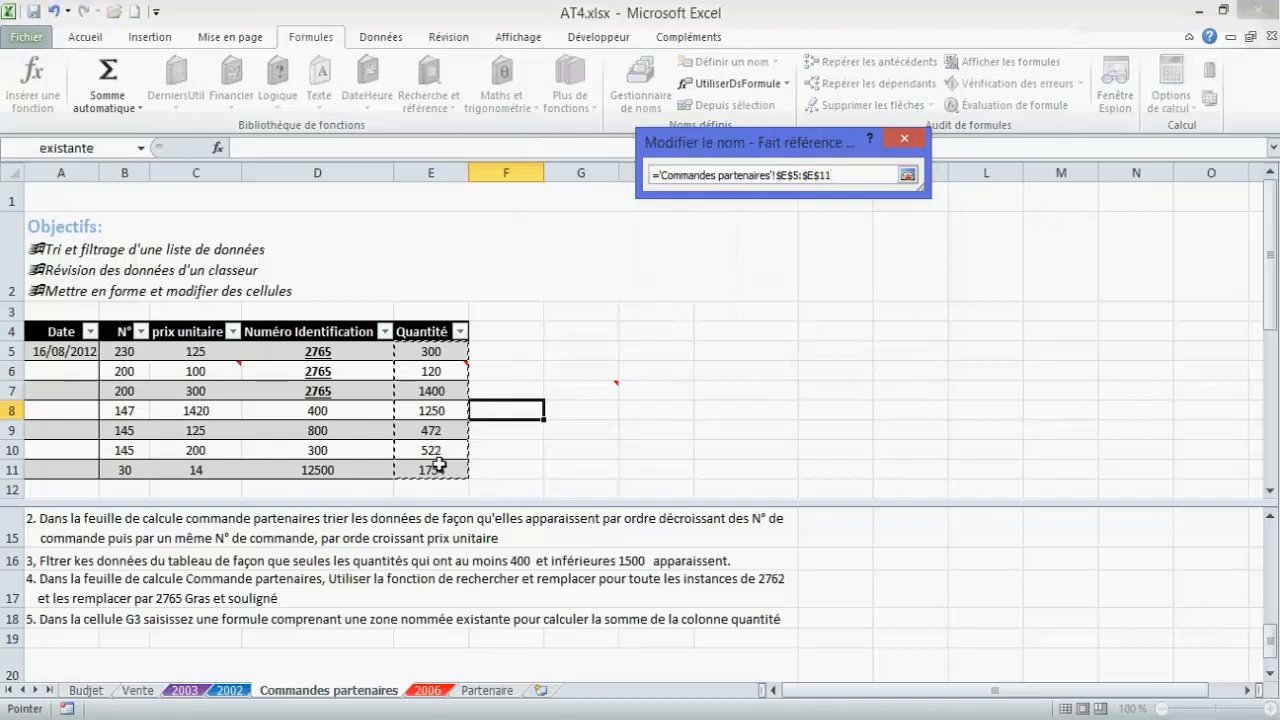
left_click(907, 174)
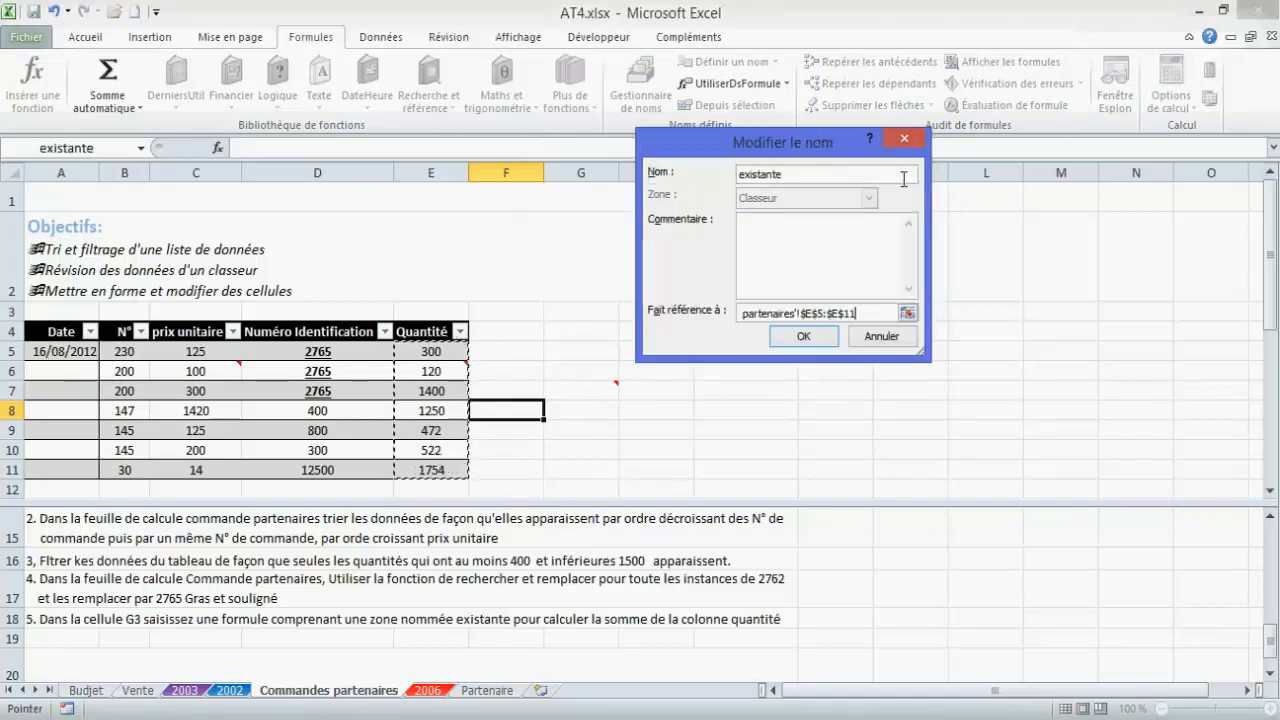
left_click(795, 340)
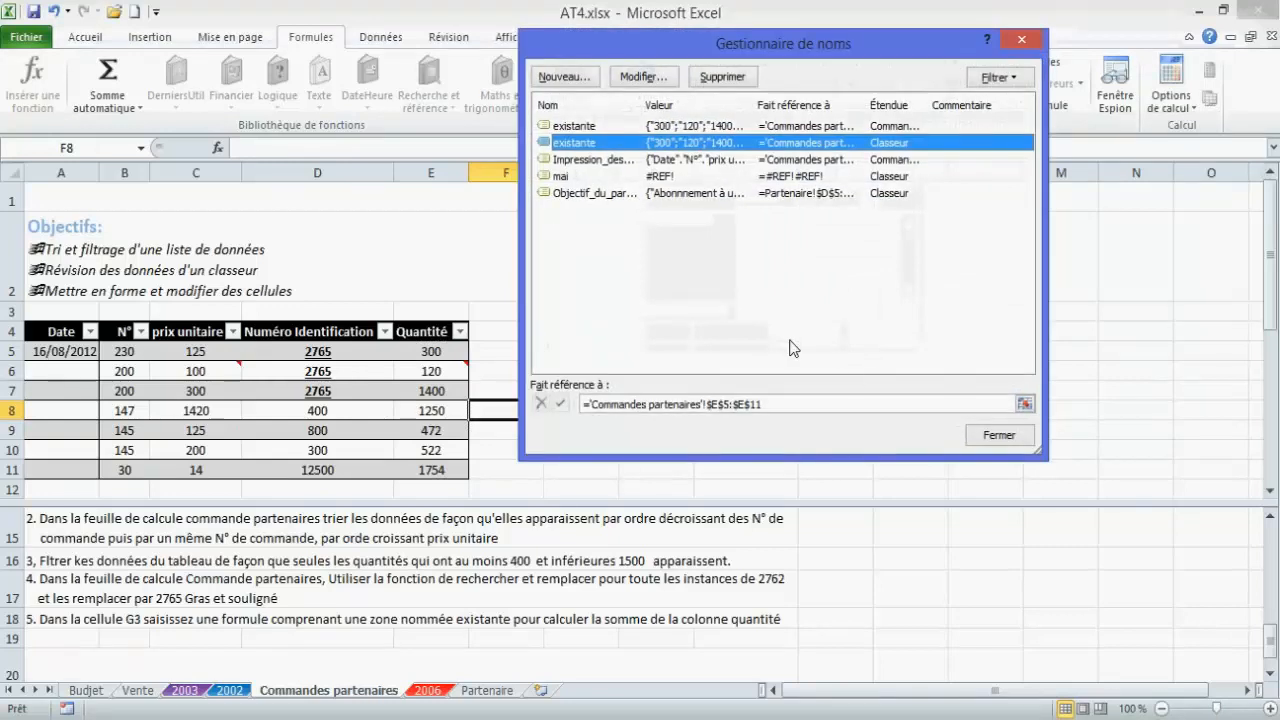
left_click(993, 441)
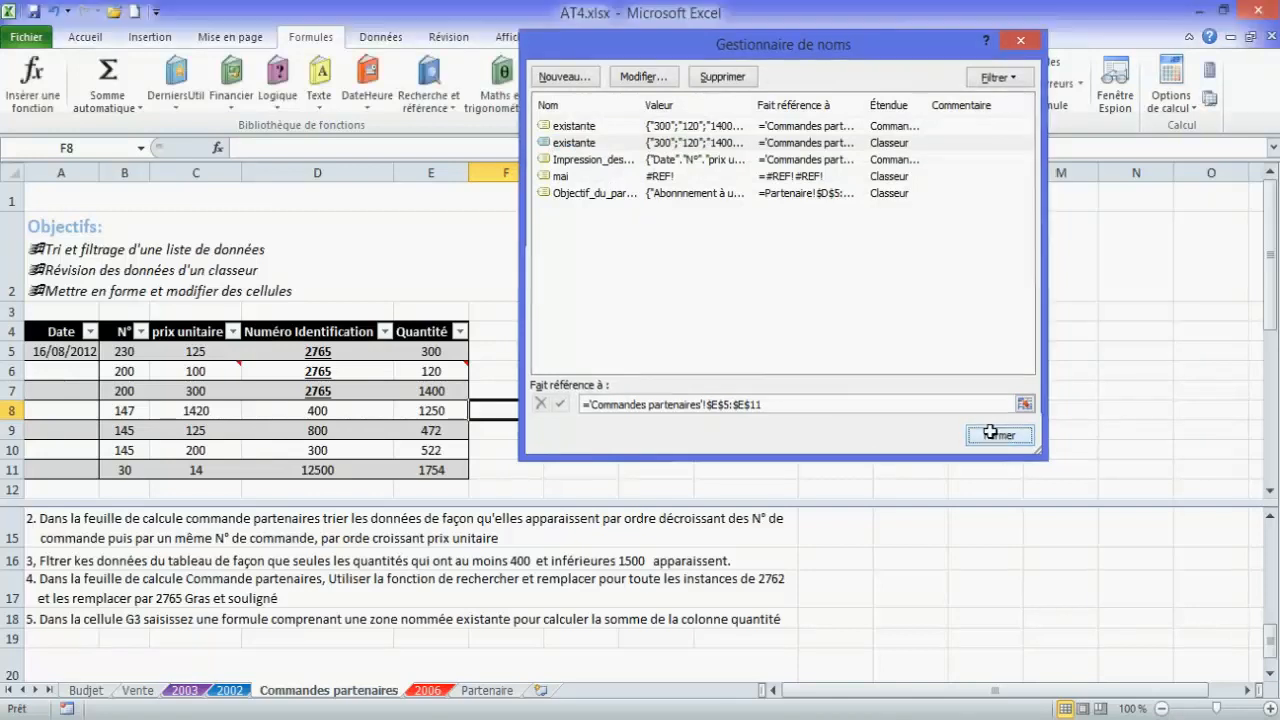
left_click(993, 440)
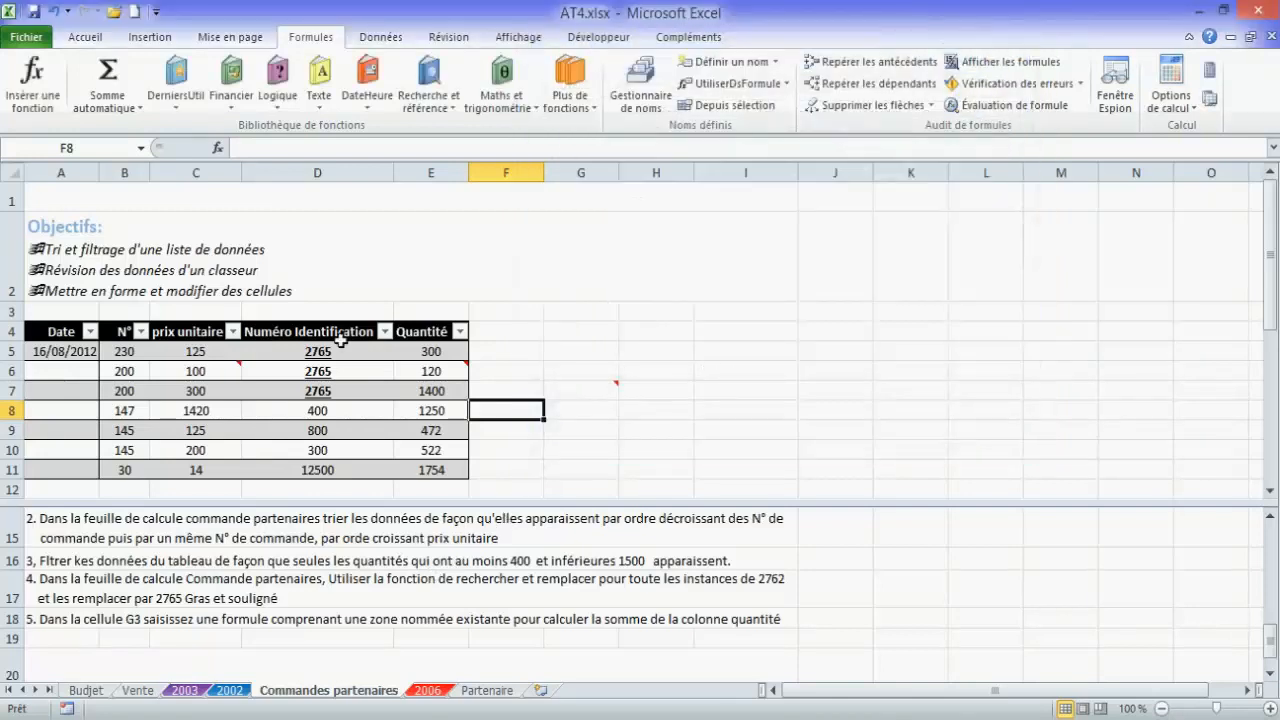
Enter a SOMME formula in cell G3 that uses the workbook-scoped name existante.
left_click(85, 147)
type("g3")
key("Return")
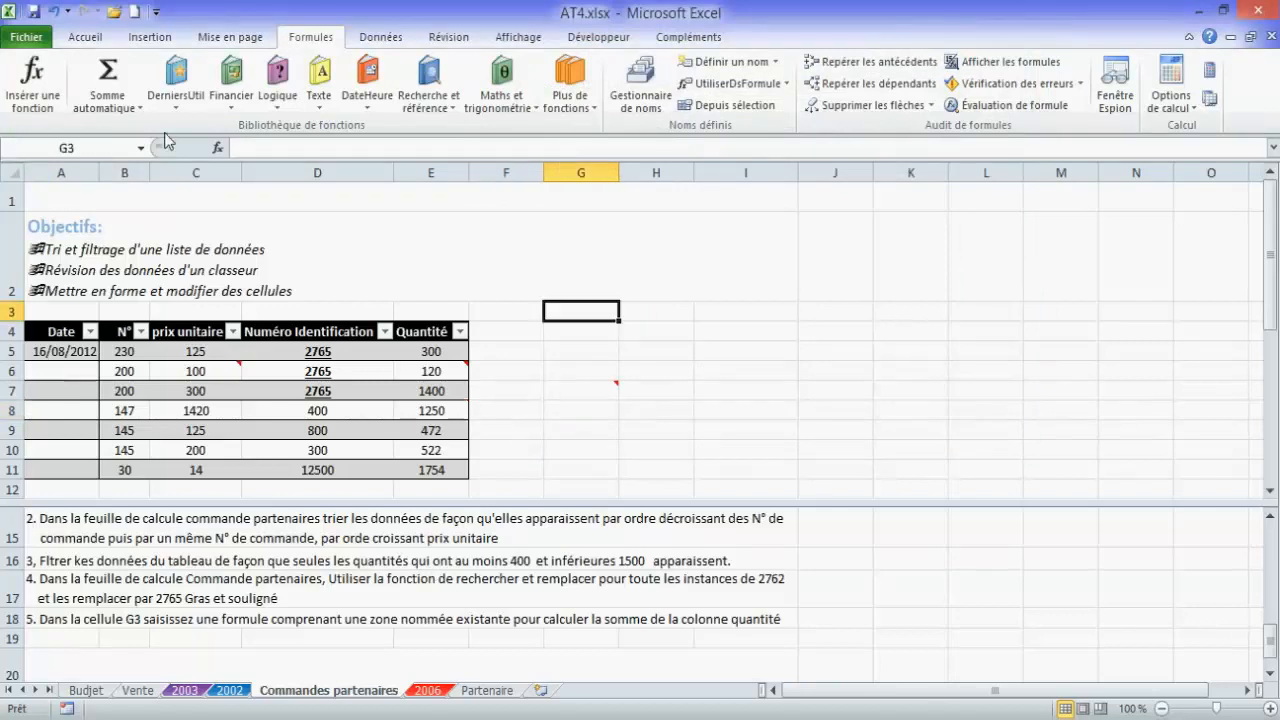
type("=")
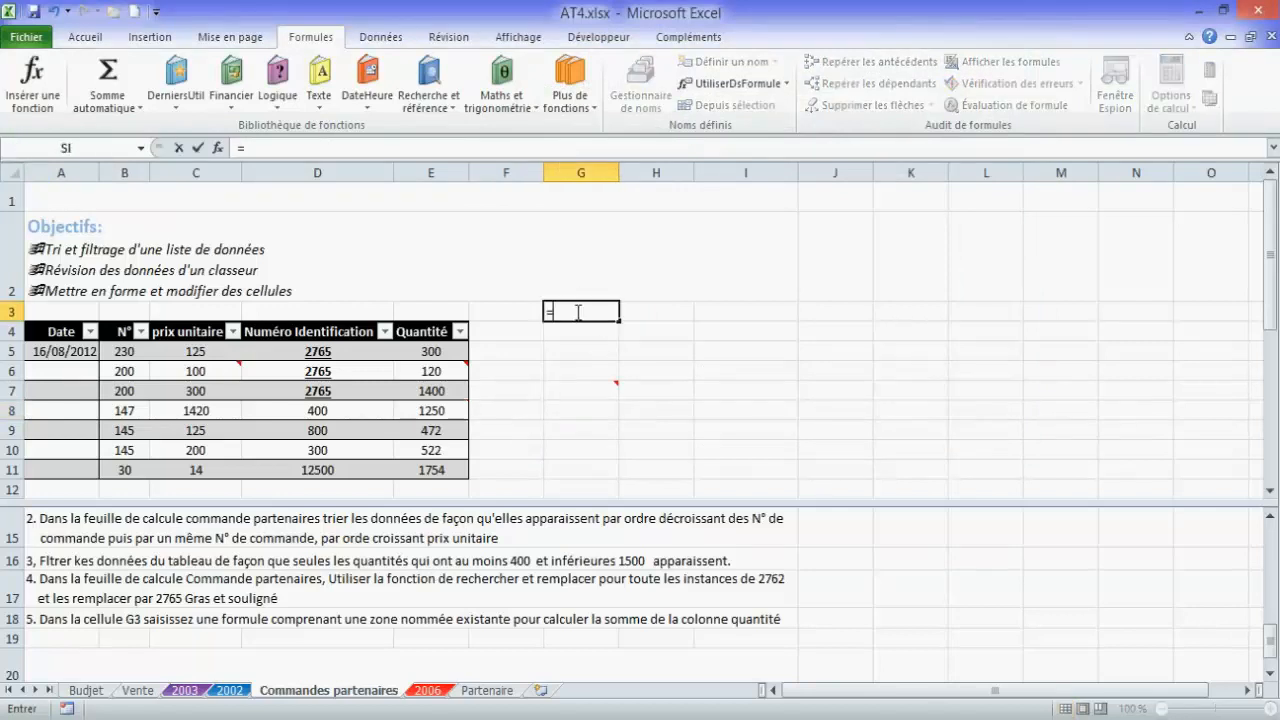
type("somme")
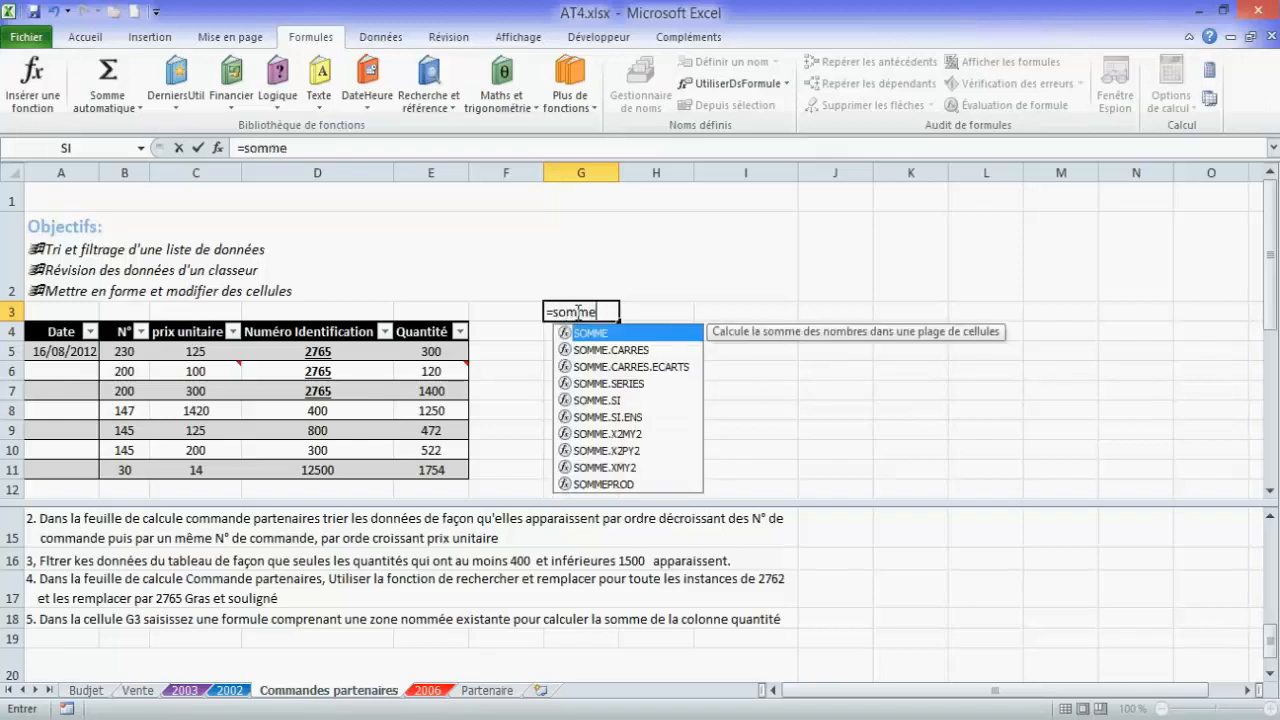
type("(")
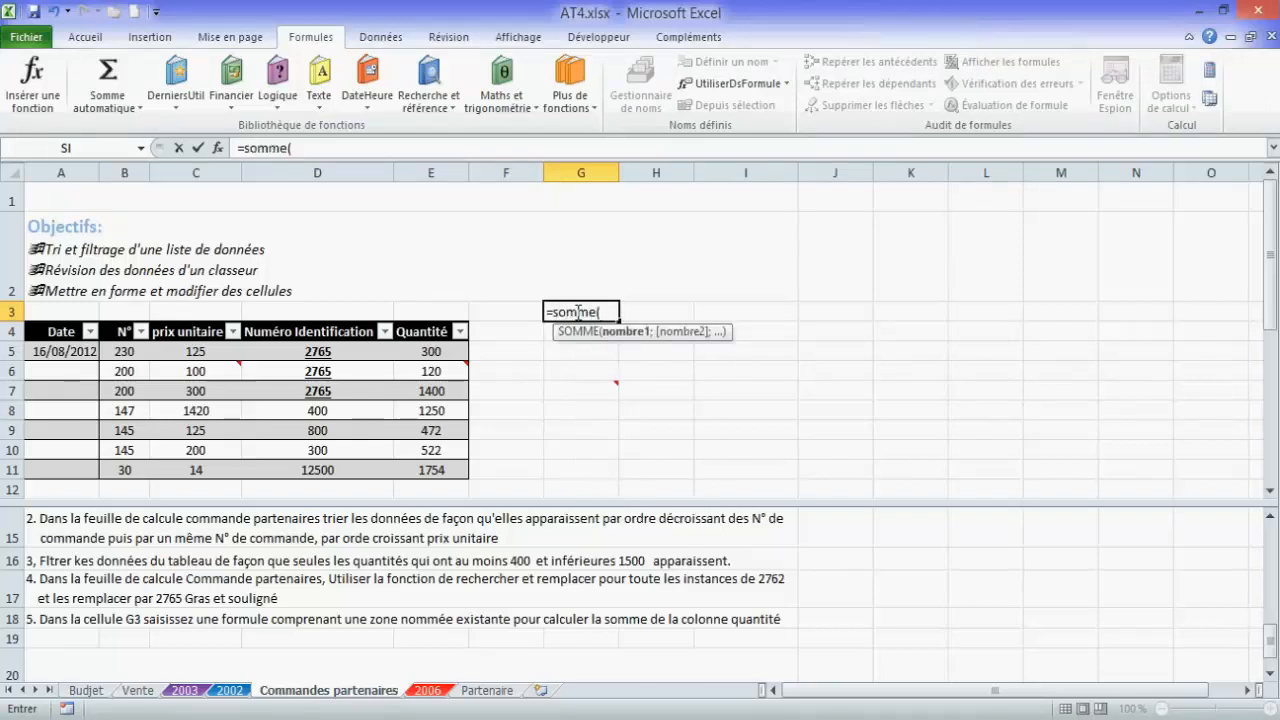
type("exis")
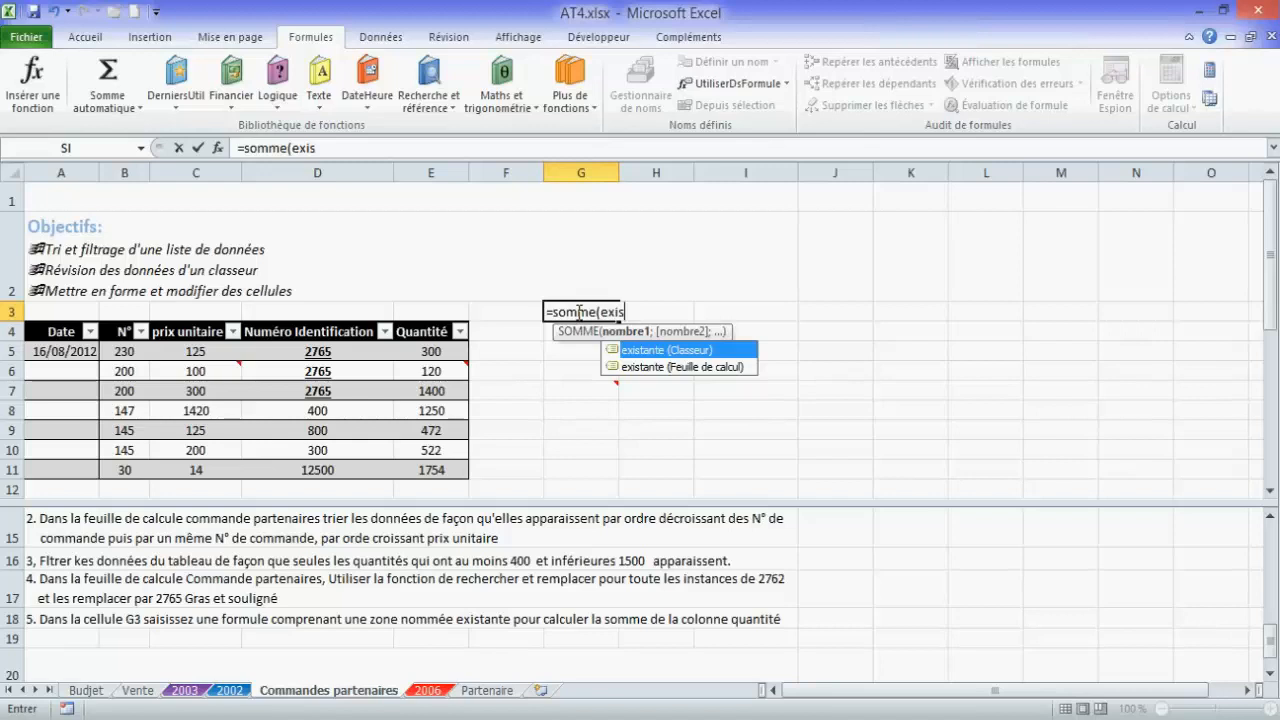
double_click(636, 352)
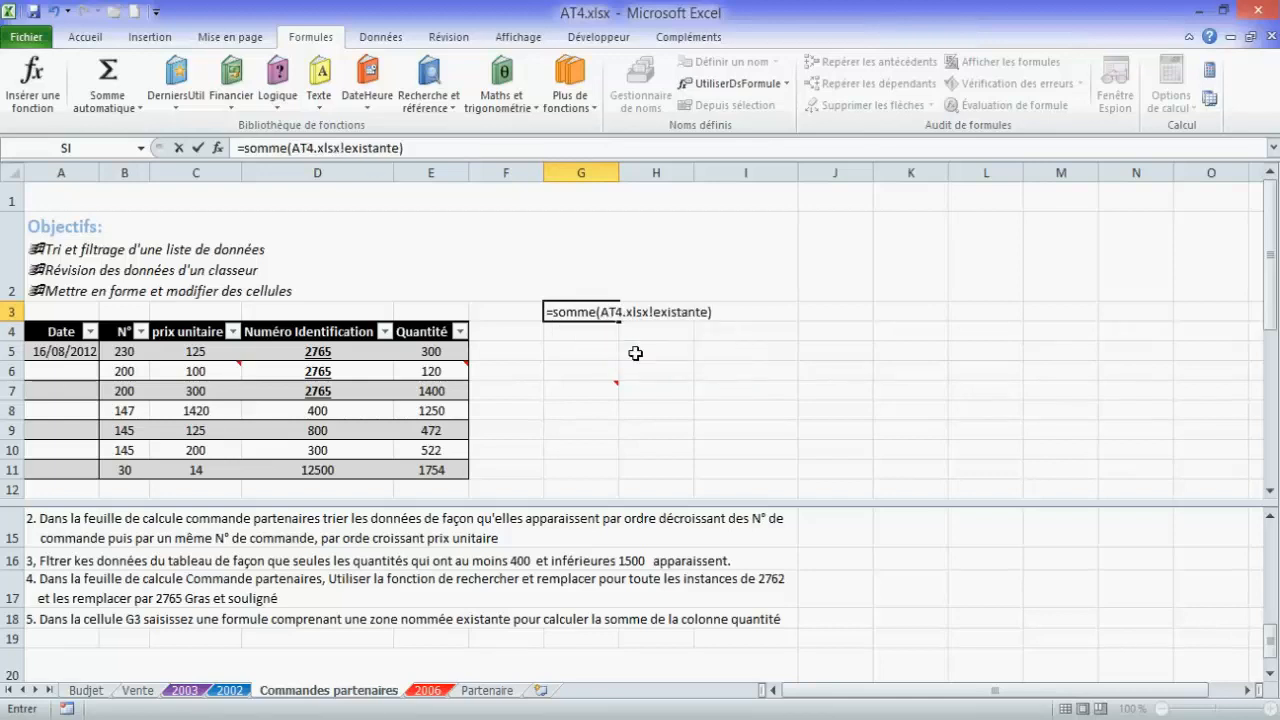
key("Return")
left_click(591, 310)
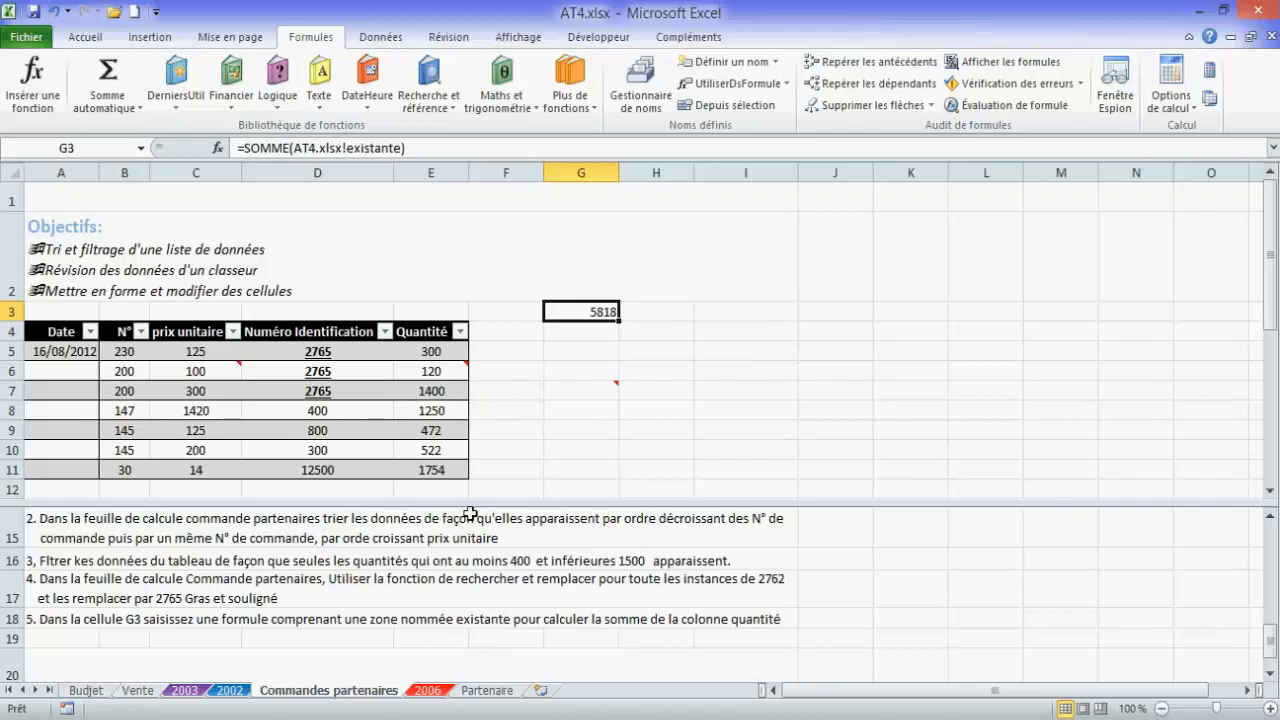
Switch to the Partenaire sheet and examine which named range task 1 asks to modify, leaving the task text unedited.
left_click(487, 698)
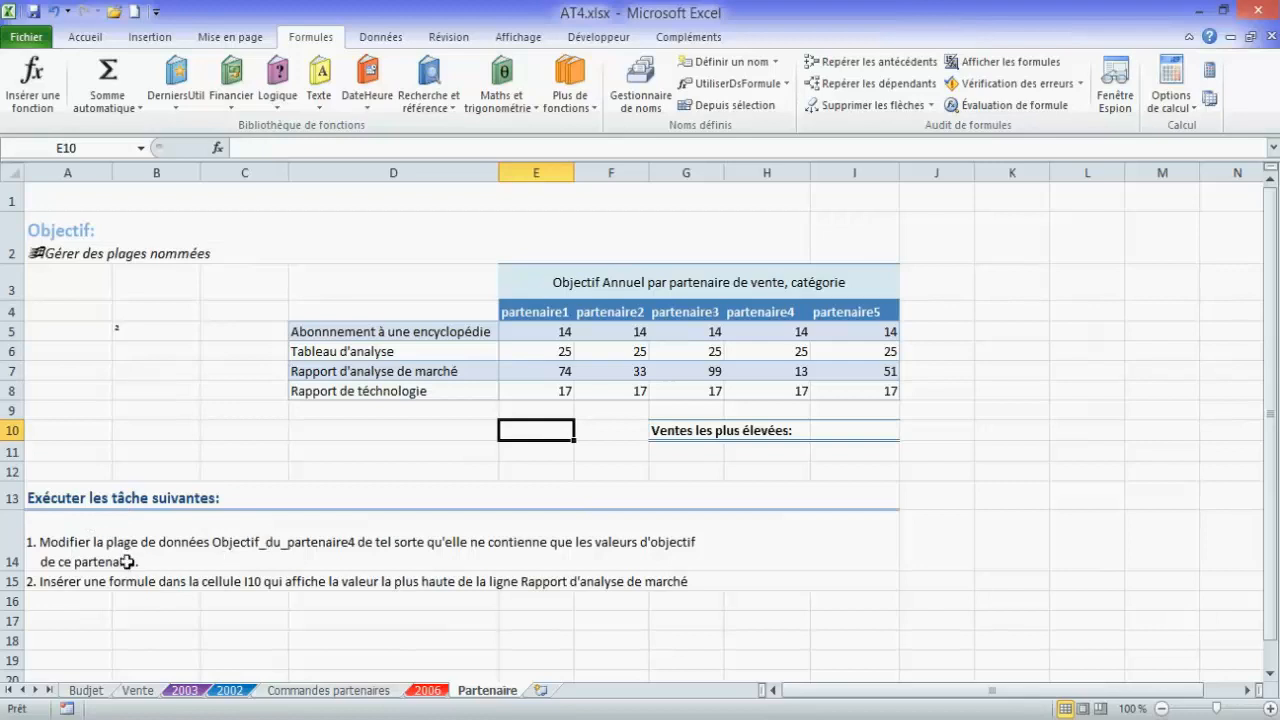
left_click(565, 473)
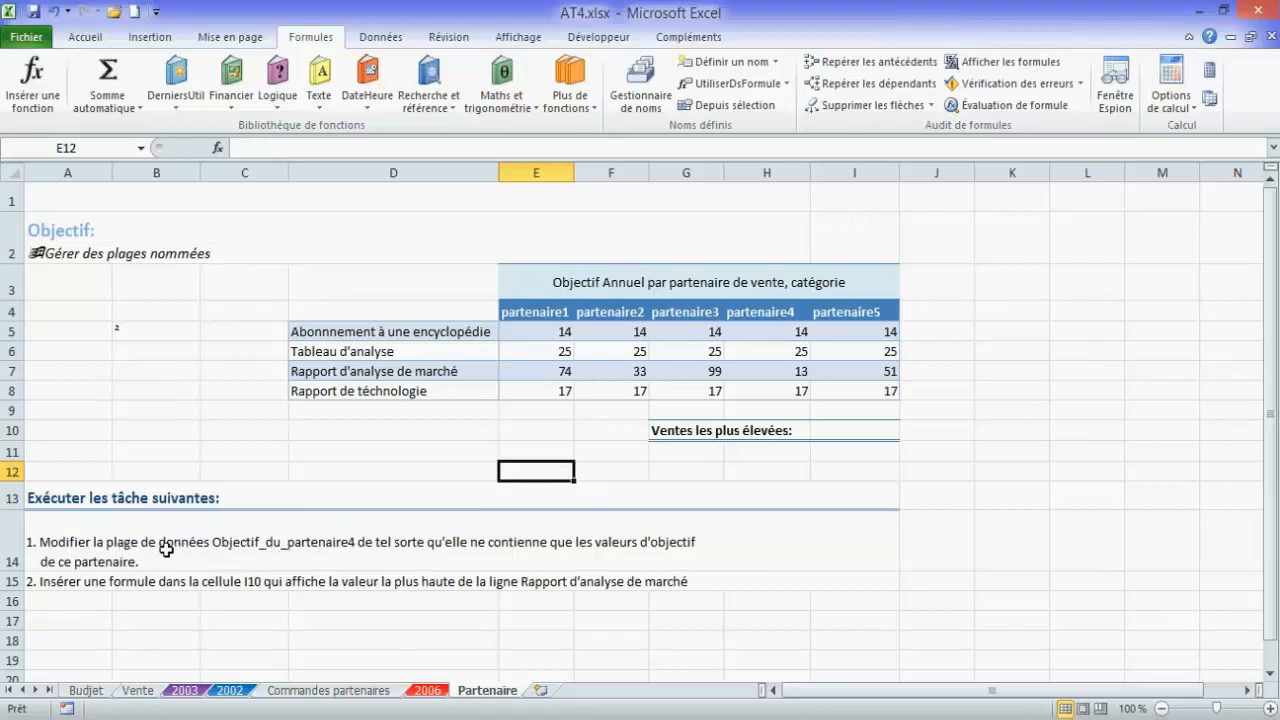
left_click(218, 542)
double_click(216, 544)
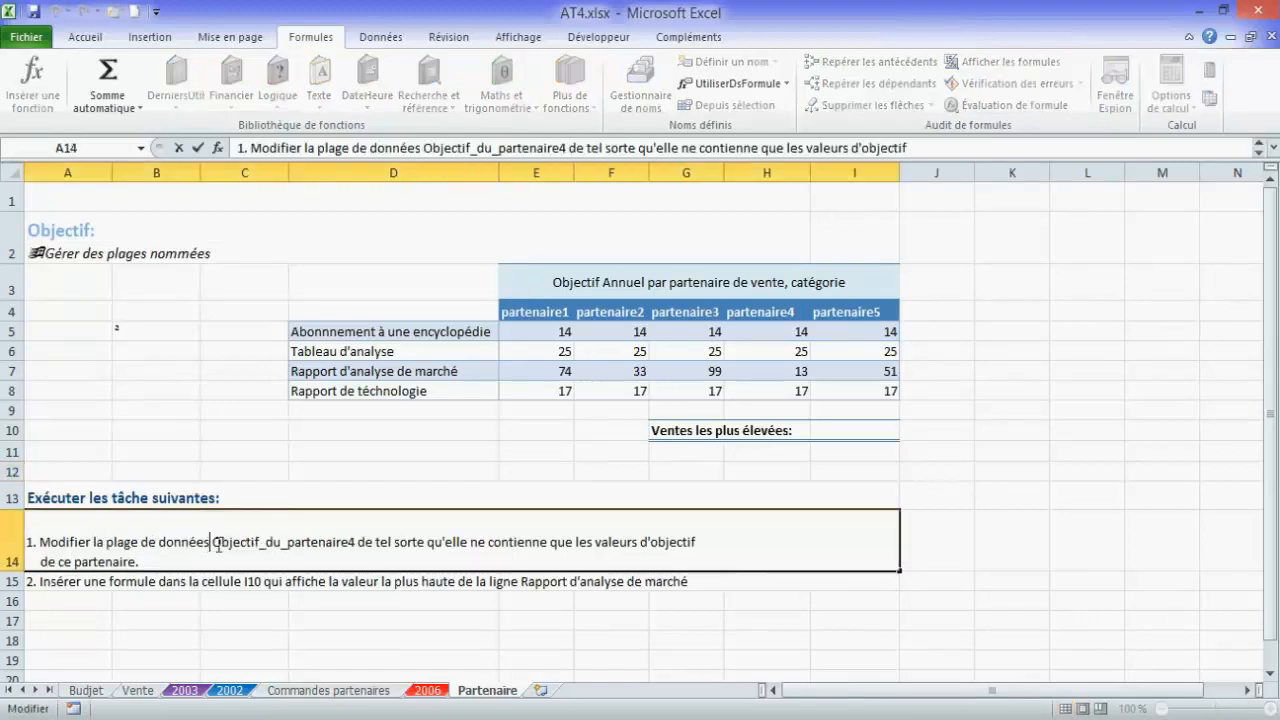
left_click_drag(216, 543, 351, 548)
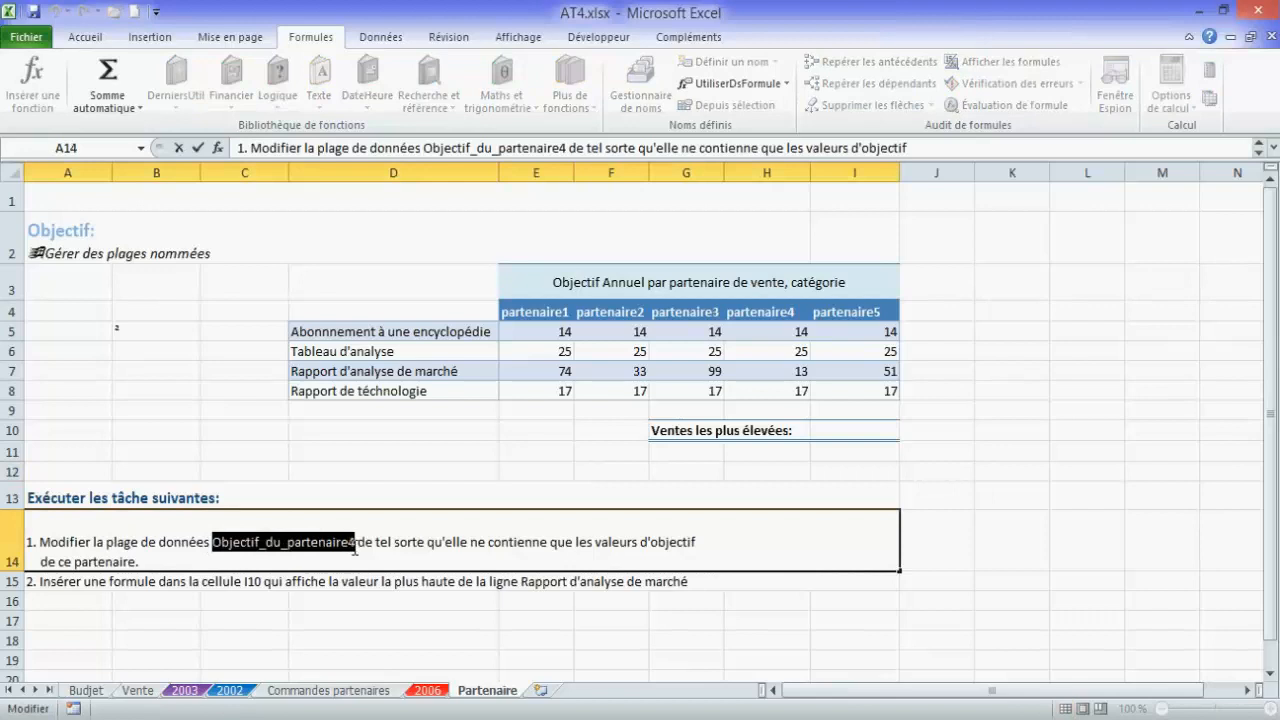
left_click(336, 548)
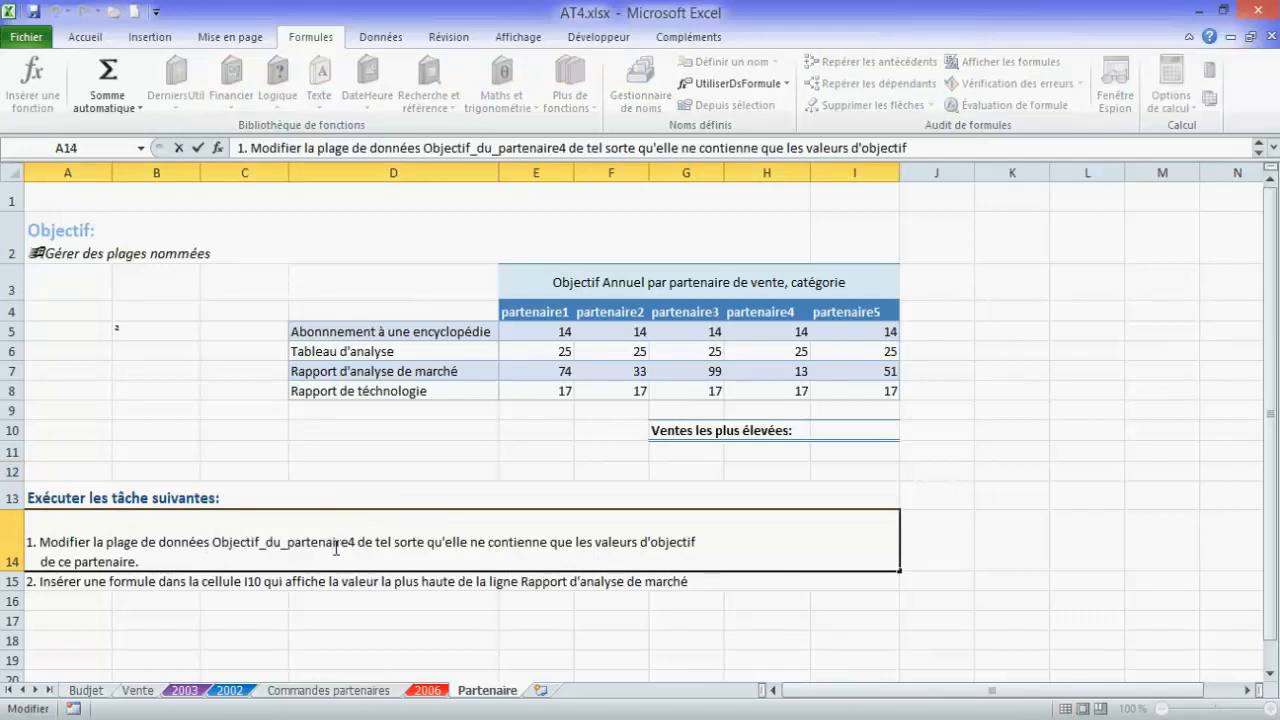
key("Escape")
left_click(335, 613)
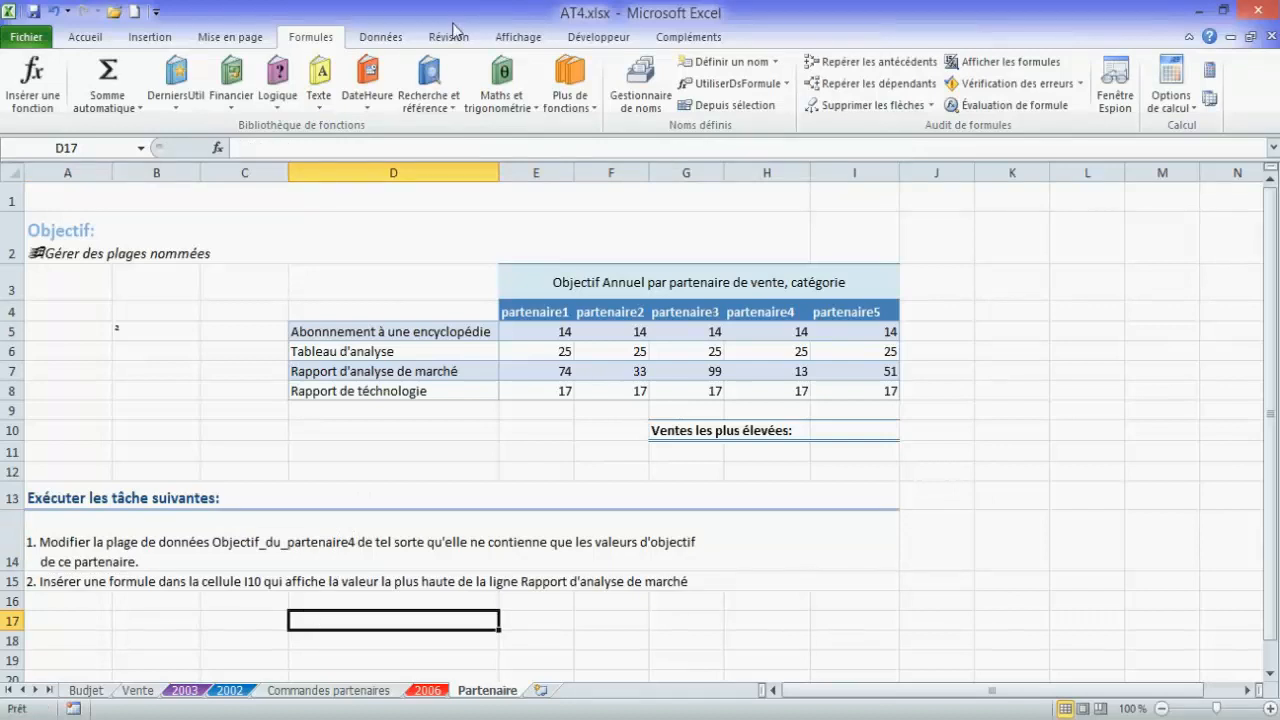
Redefine the existing name Objectif_du_partenaire4 to refer to =Partenaire!$H$5:$H$8 and close the Name Manager.
left_click(641, 103)
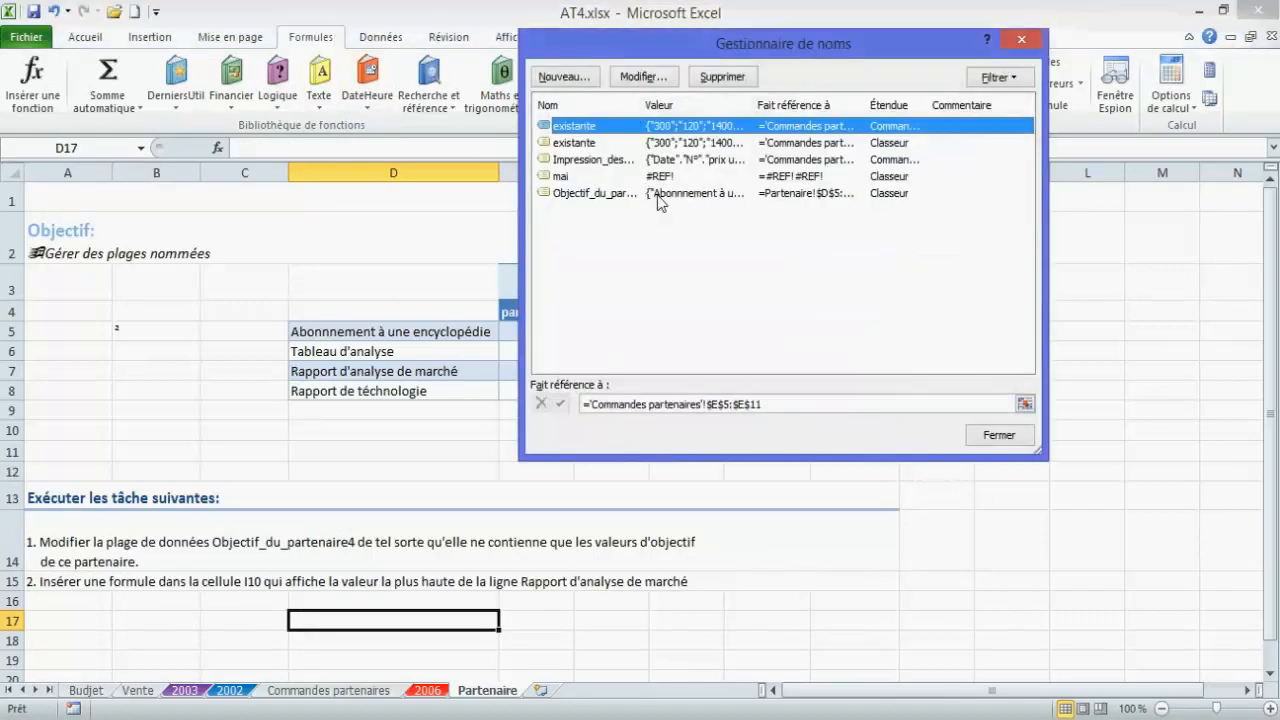
left_click_drag(643, 104, 703, 104)
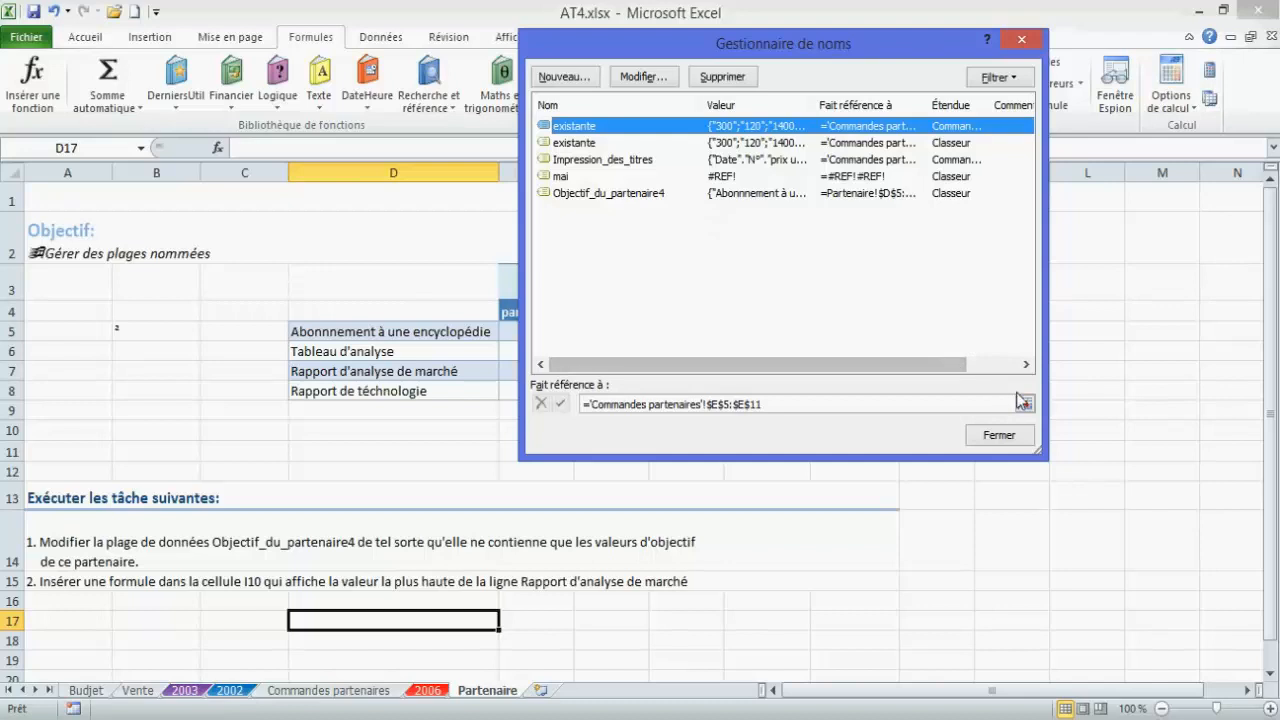
left_click(625, 193)
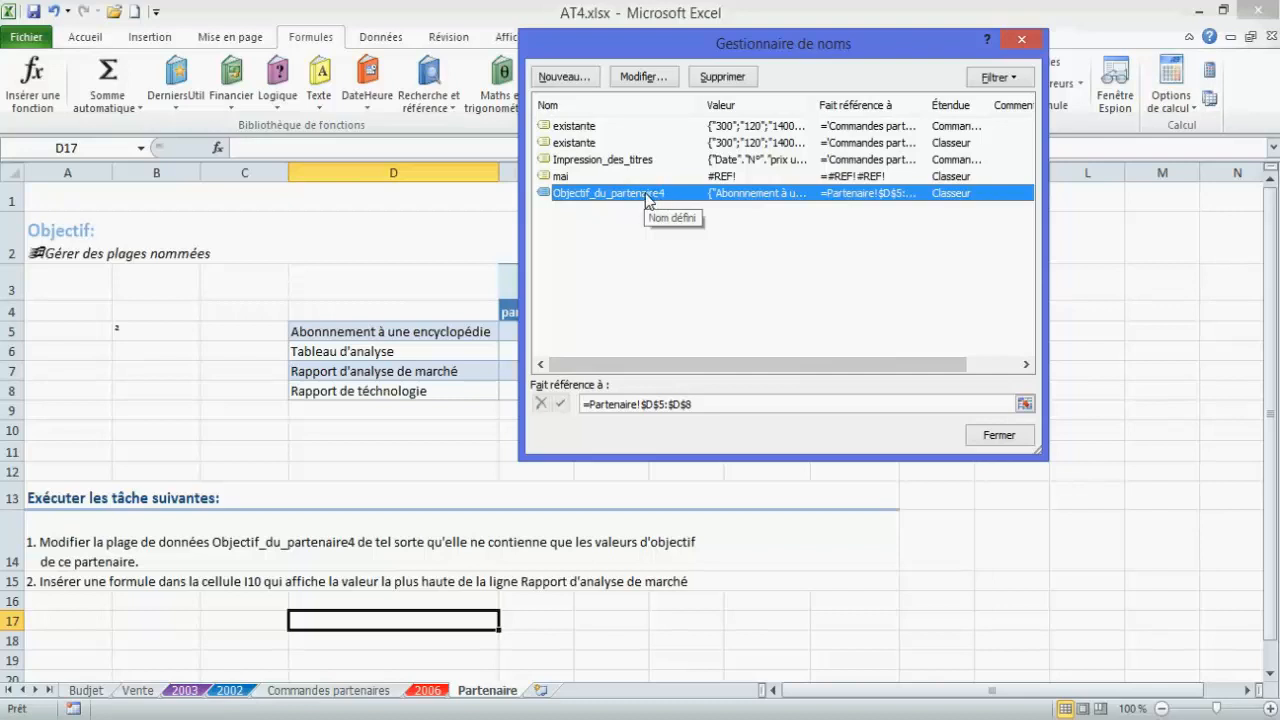
left_click(648, 80)
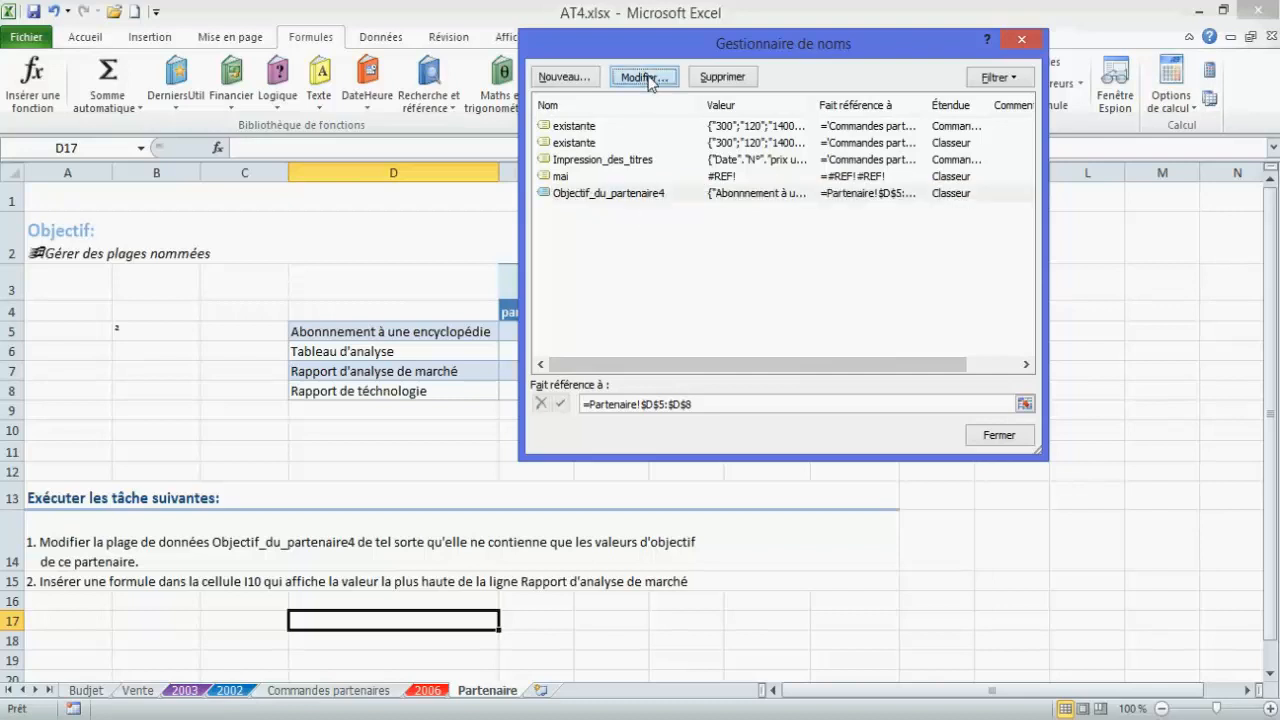
left_click_drag(776, 144, 975, 40)
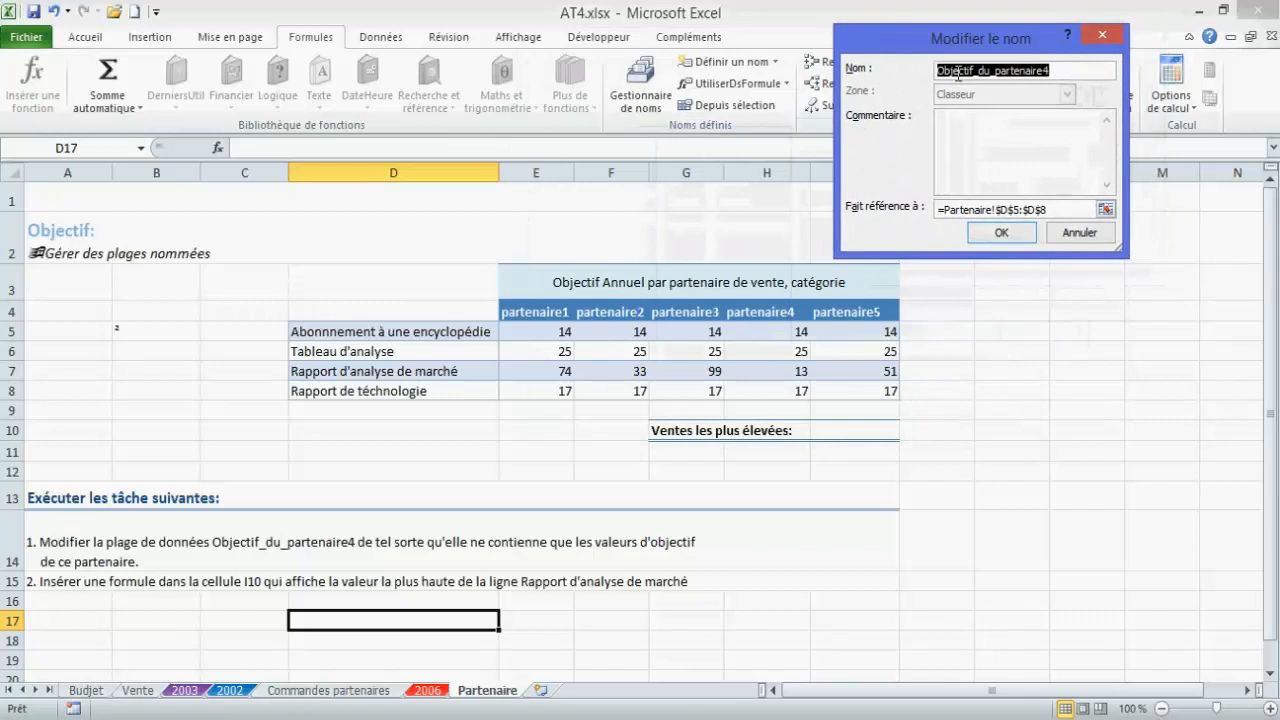
left_click(1106, 210)
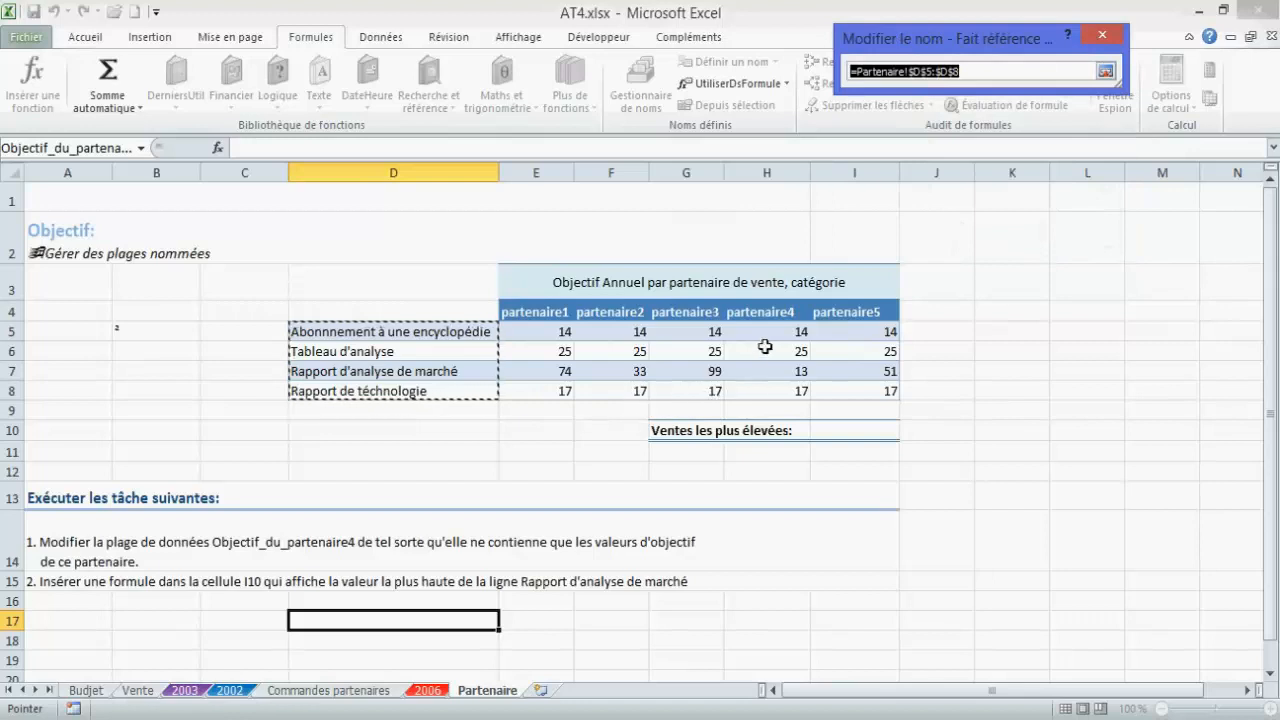
left_click_drag(769, 337, 777, 391)
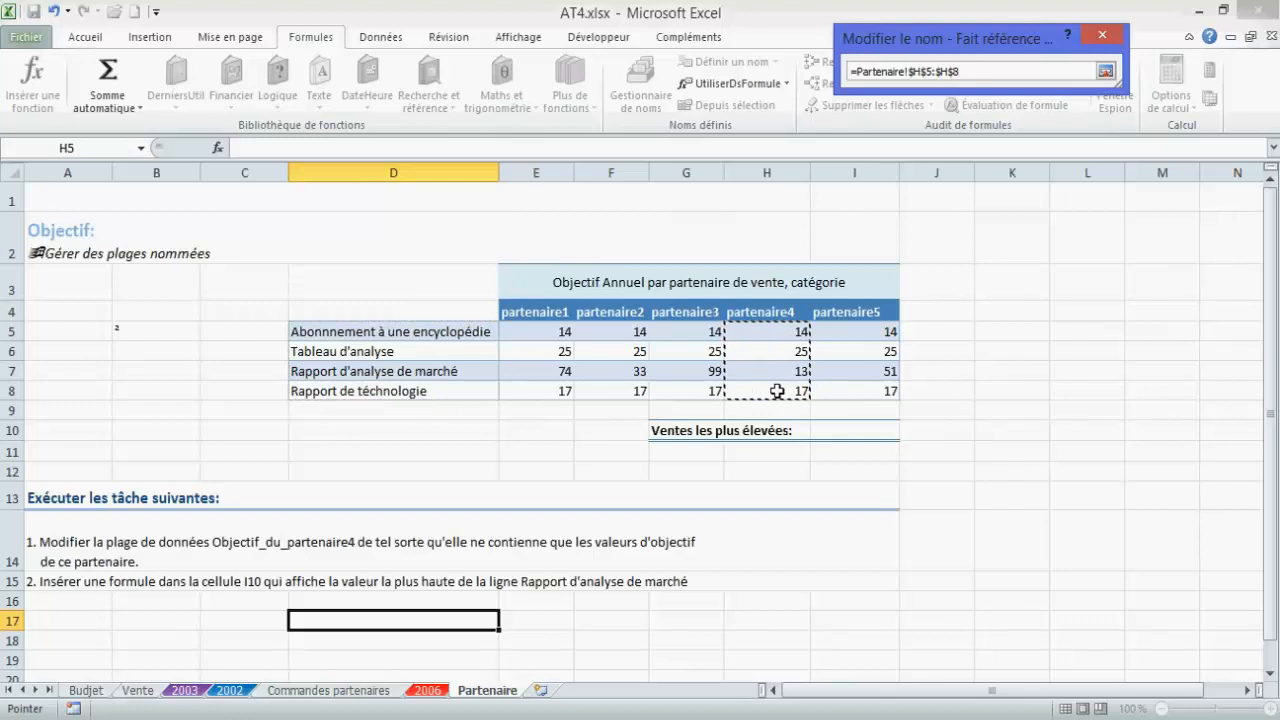
left_click(1106, 72)
left_click(997, 238)
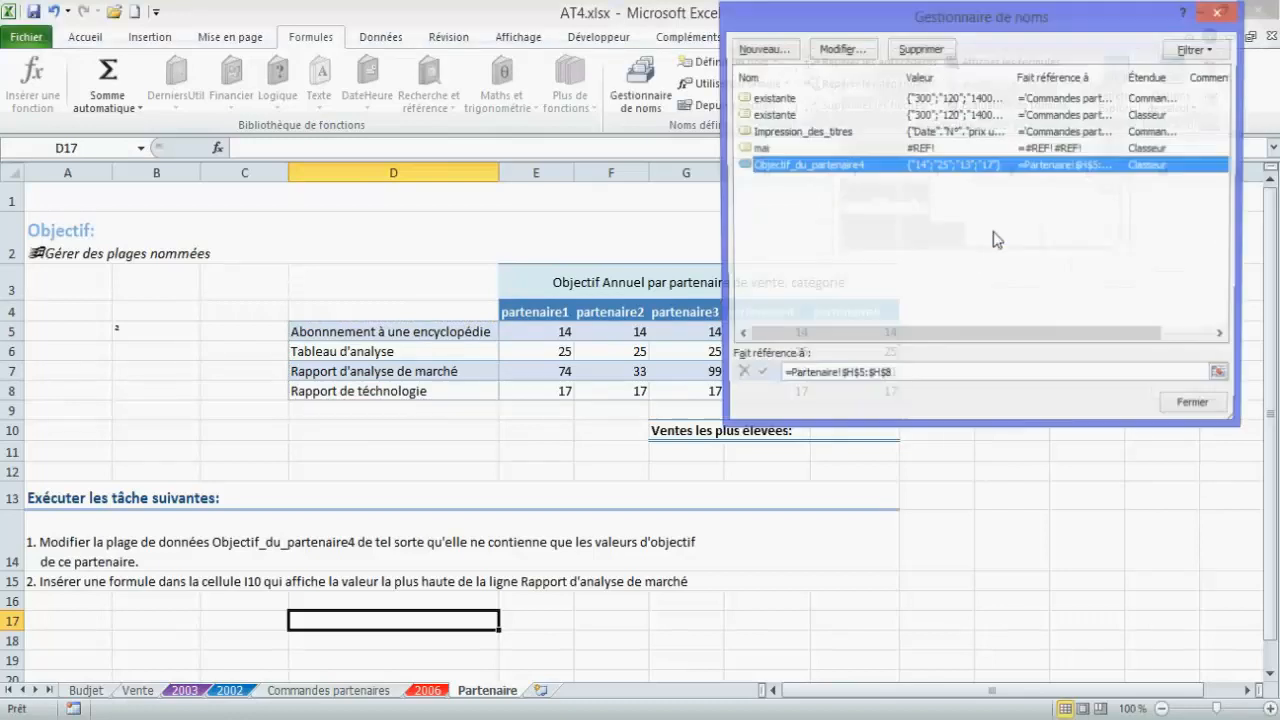
left_click(1200, 410)
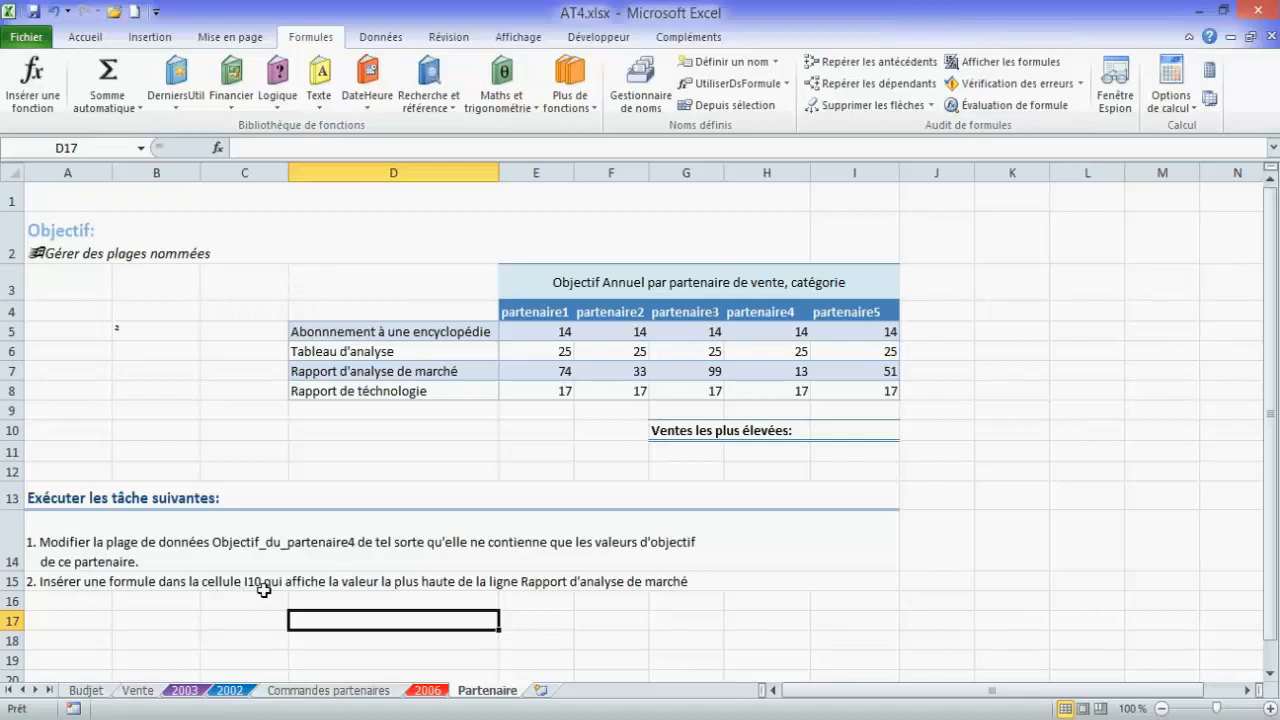
Go to cell I10 and examine which Rapport d'analyse de marché values in row 7 the maximum formula must cover.
left_click(117, 150)
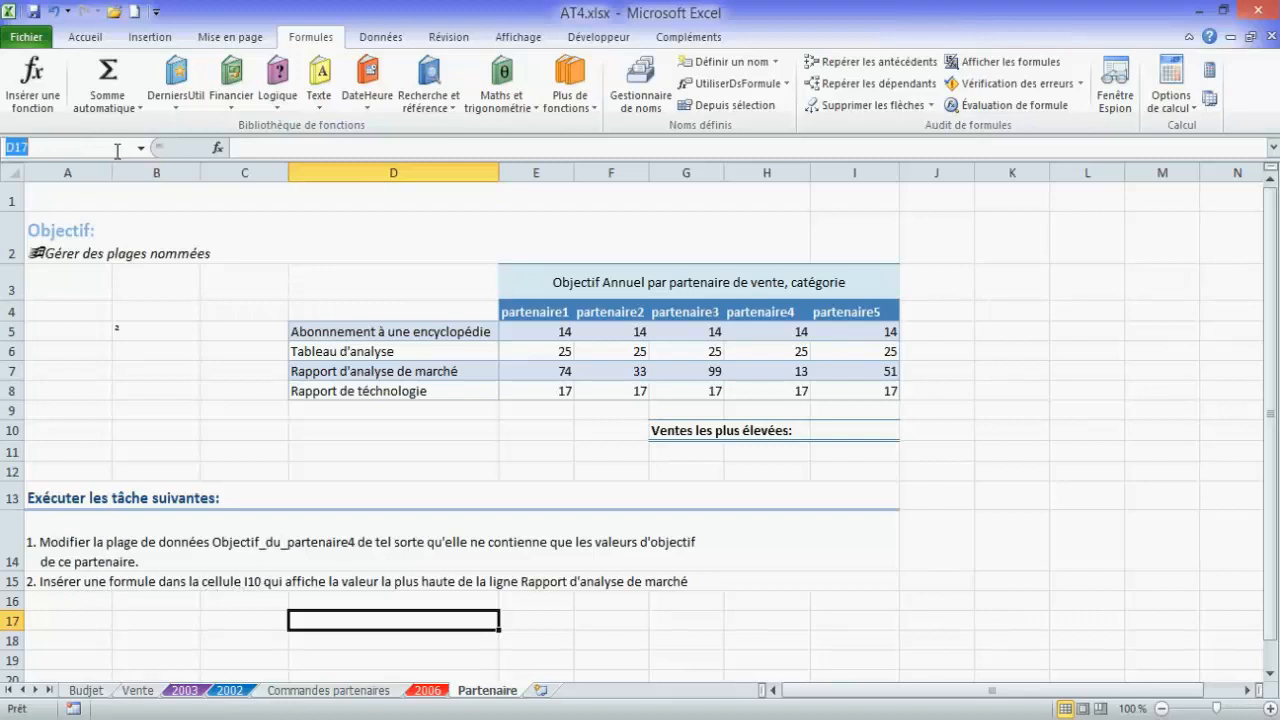
type("I10")
key("Return")
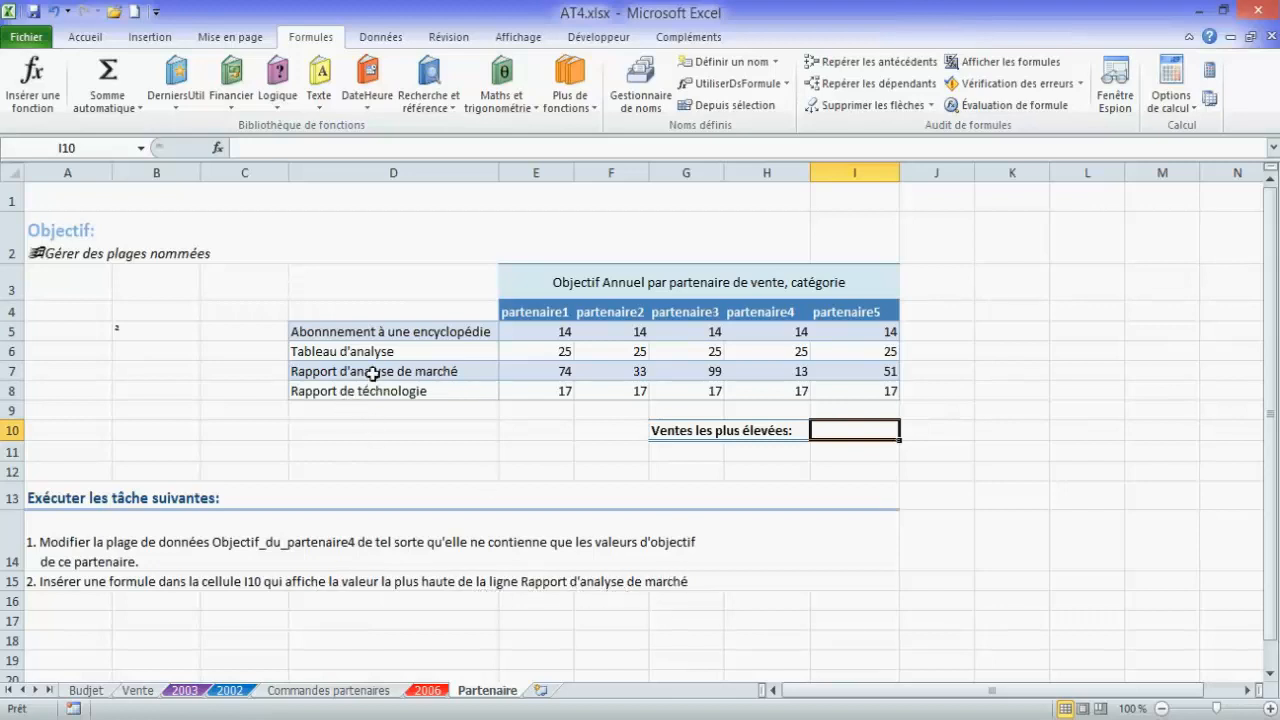
left_click(481, 370)
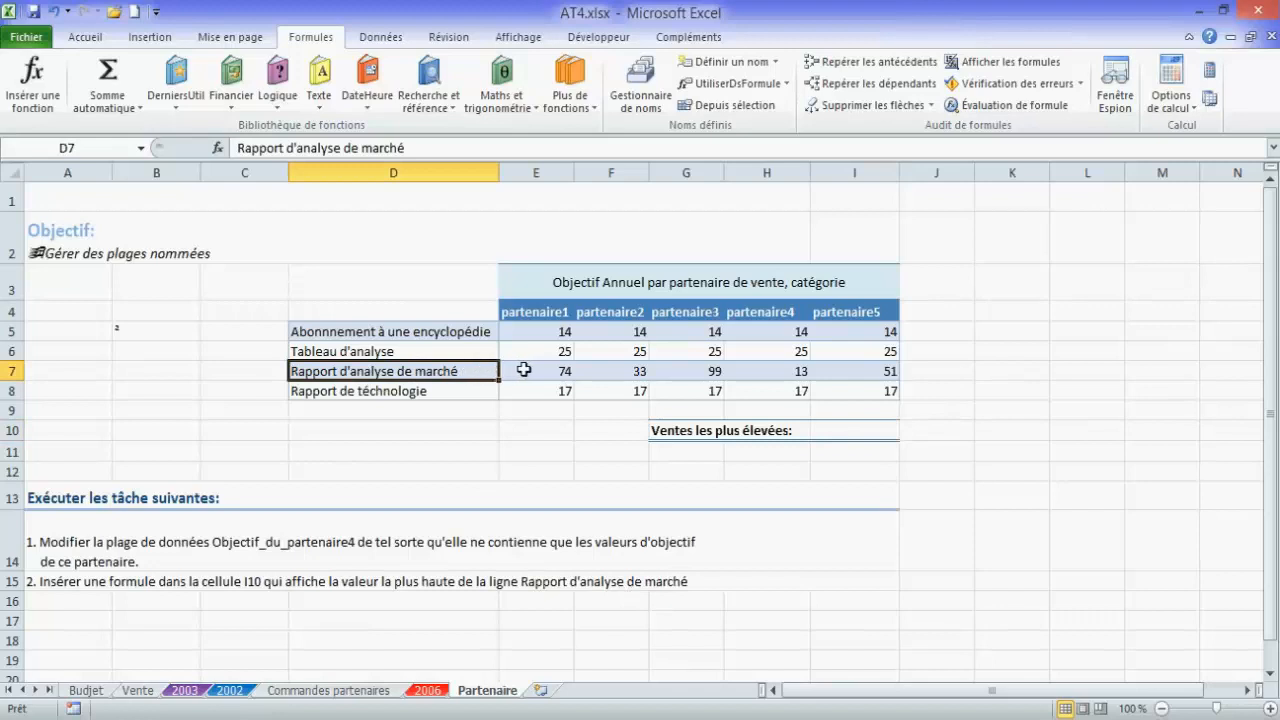
left_click(560, 371)
left_click(581, 370)
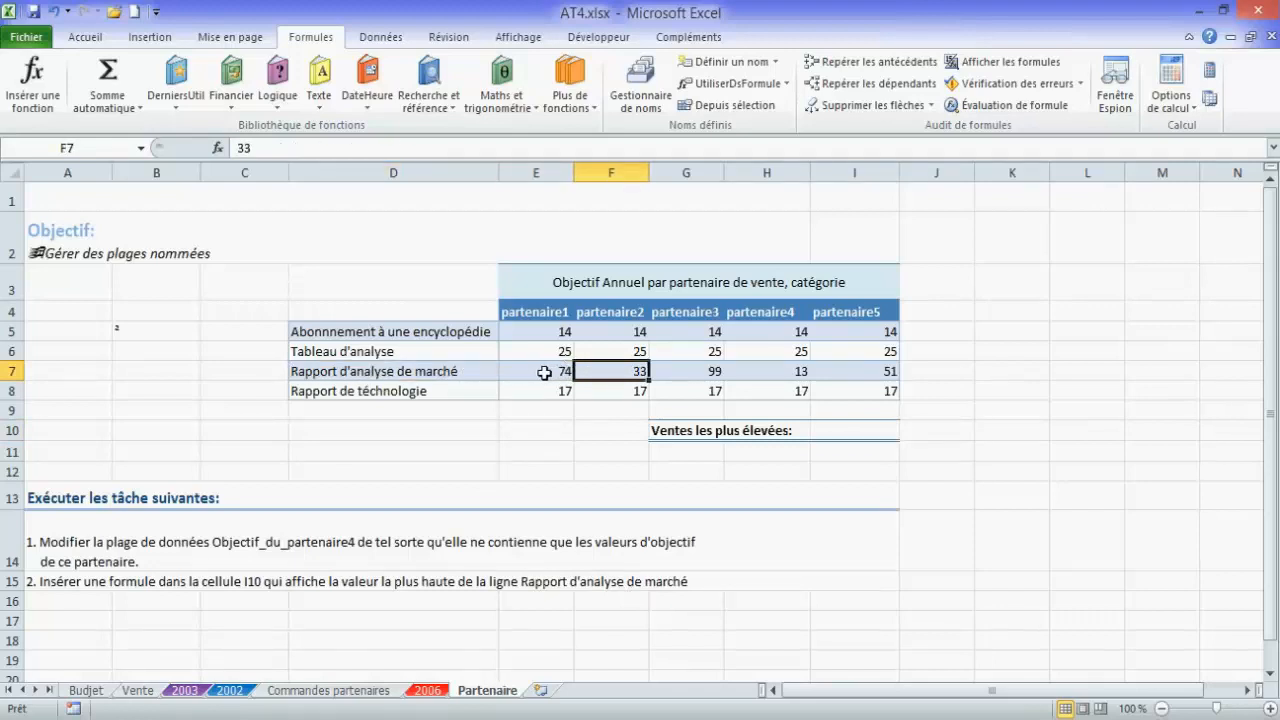
left_click(557, 372)
left_click_drag(557, 372, 889, 370)
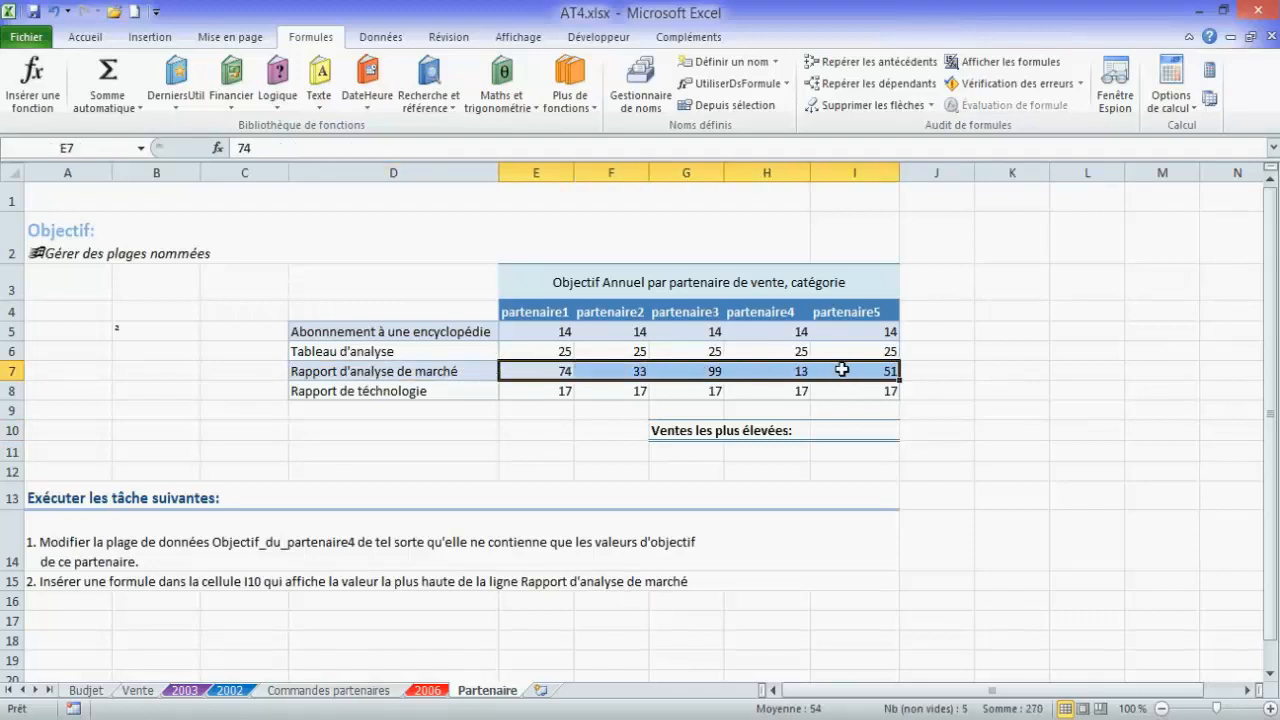
left_click(831, 429)
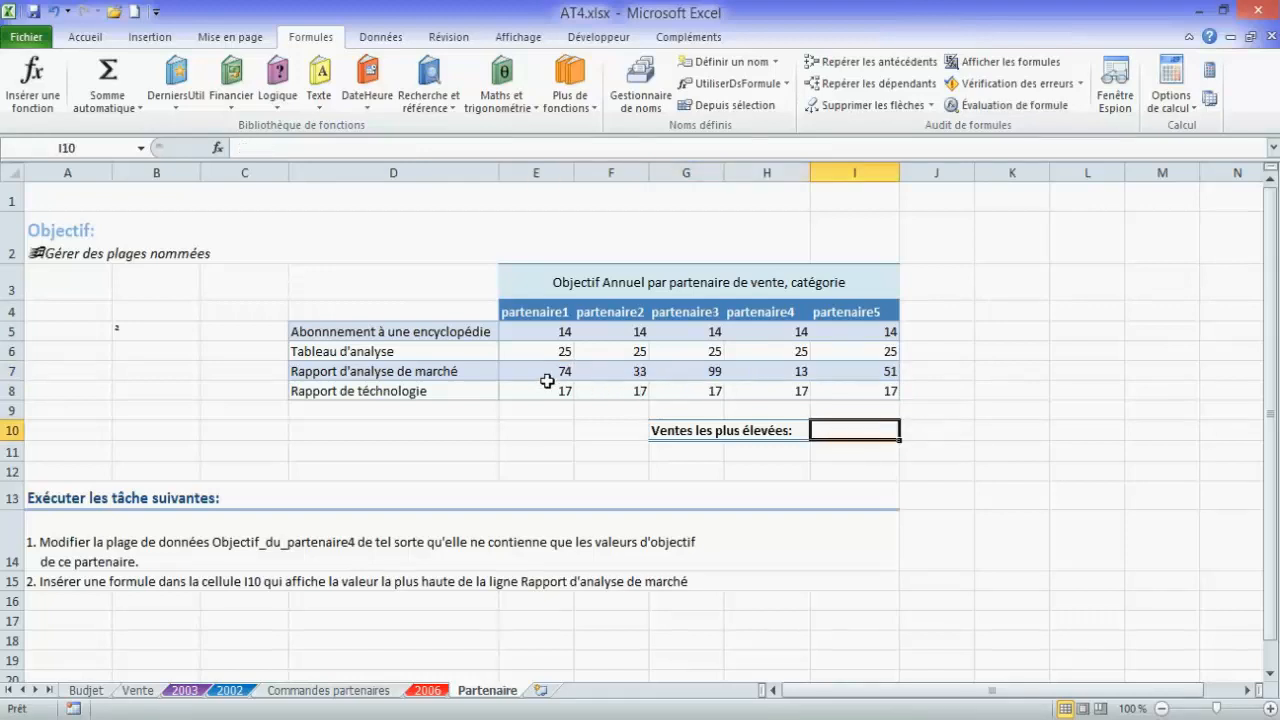
left_click_drag(546, 371, 857, 377)
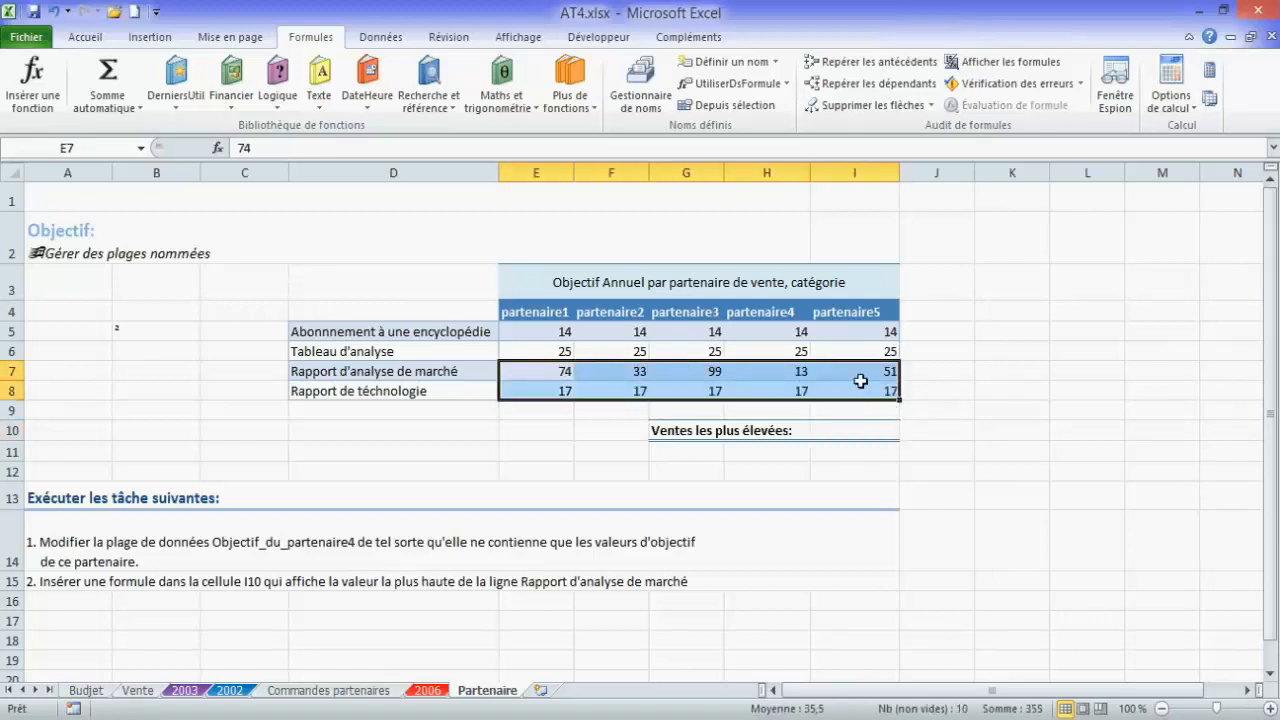
left_click(860, 382)
Enter the formula =MAX(E7:I7) in cell I10 to return the highest value of the Rapport d'analyse de marché row.
left_click(839, 433)
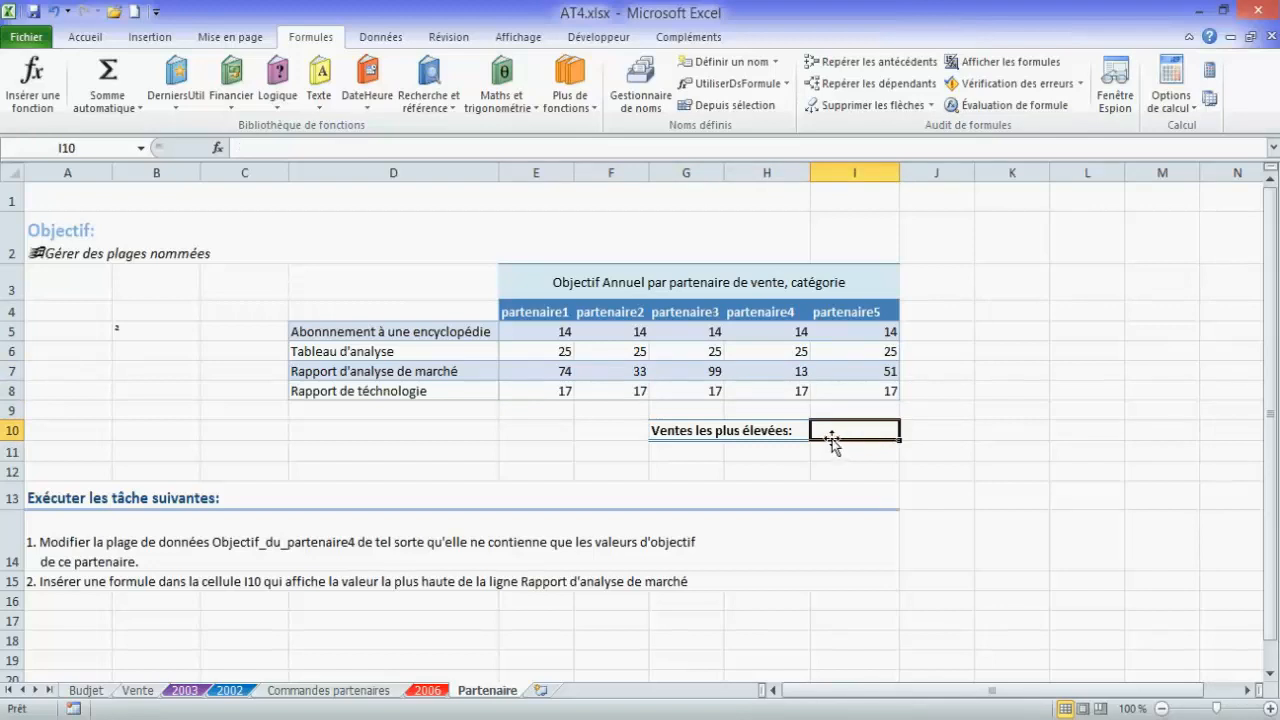
left_click(86, 37)
left_click(1159, 63)
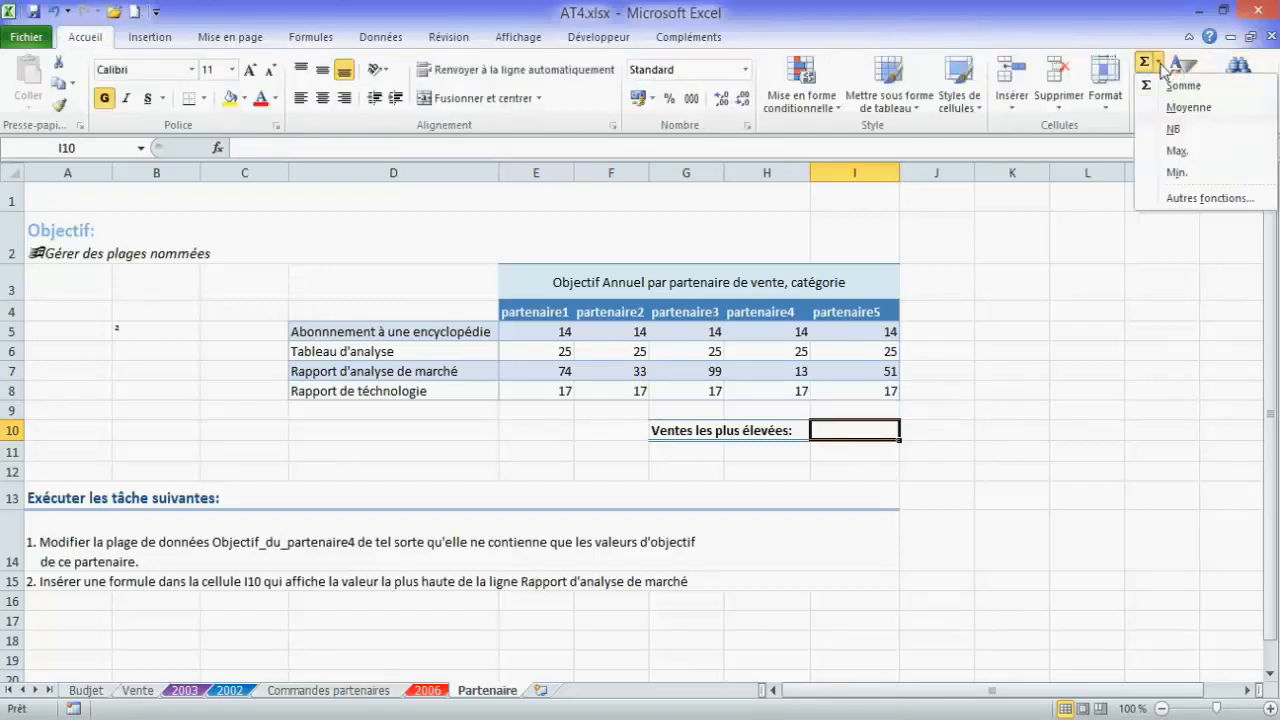
left_click(1176, 153)
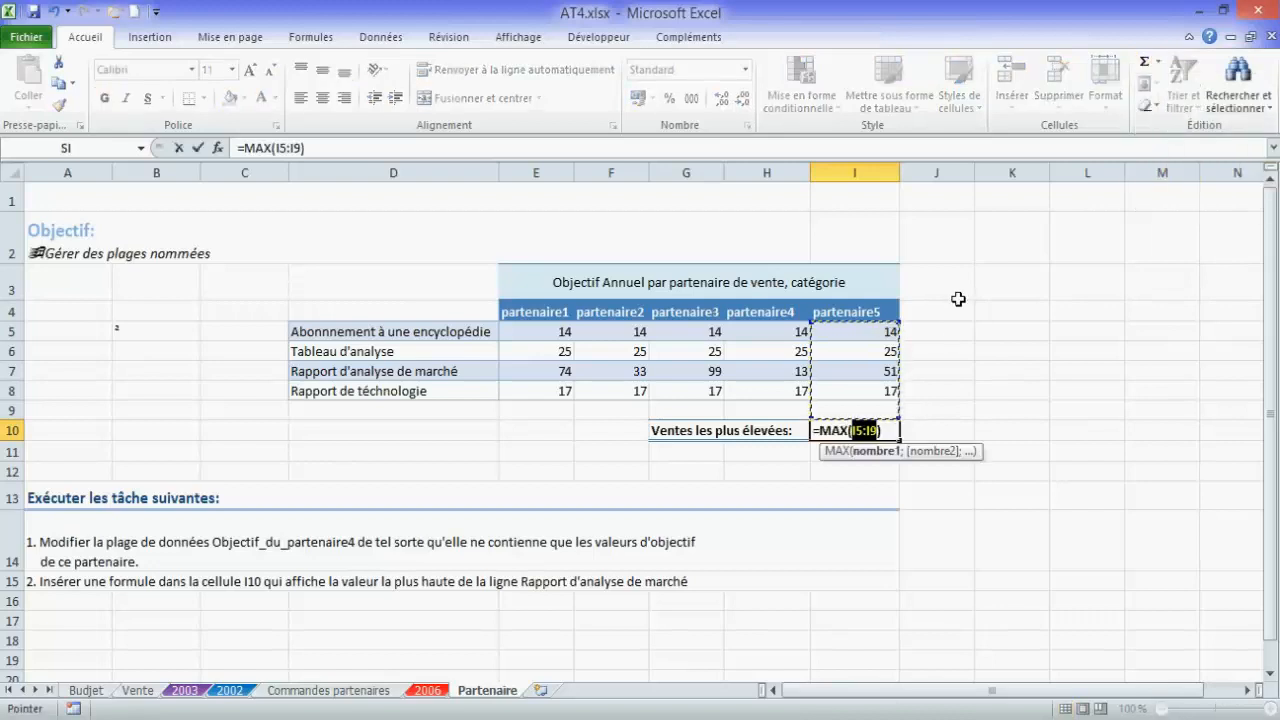
left_click_drag(544, 372, 839, 372)
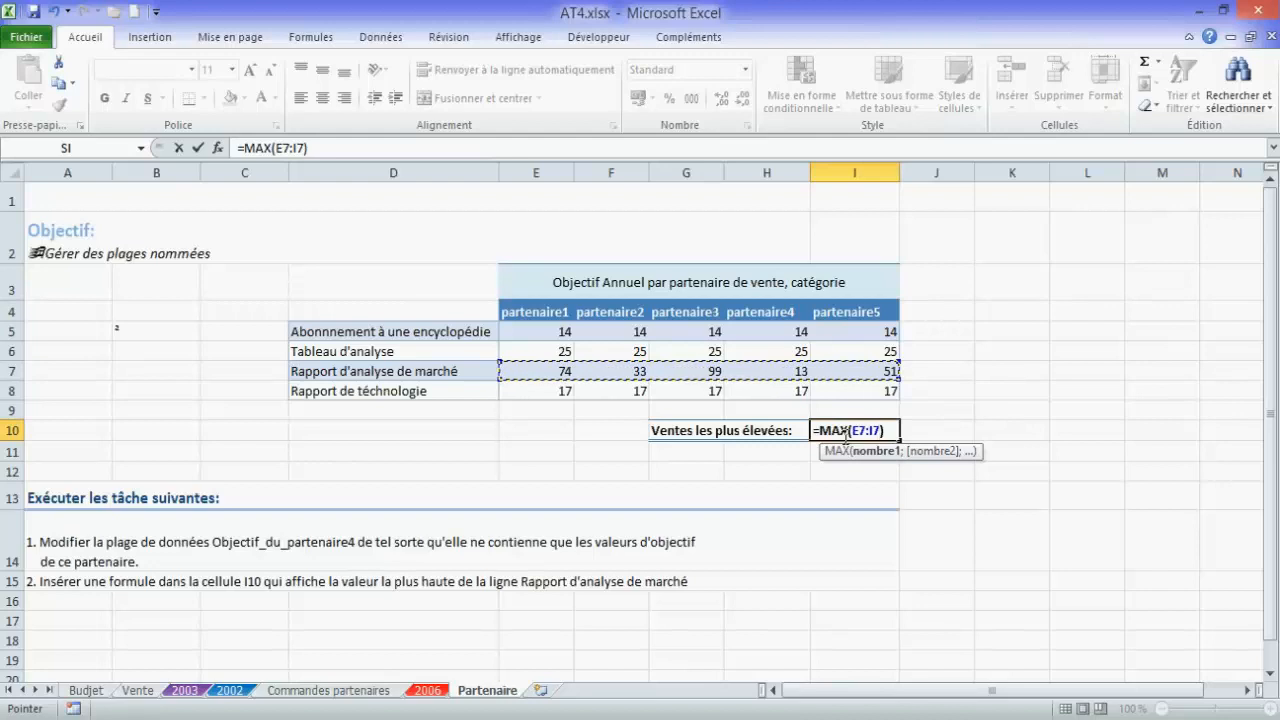
key("Return")
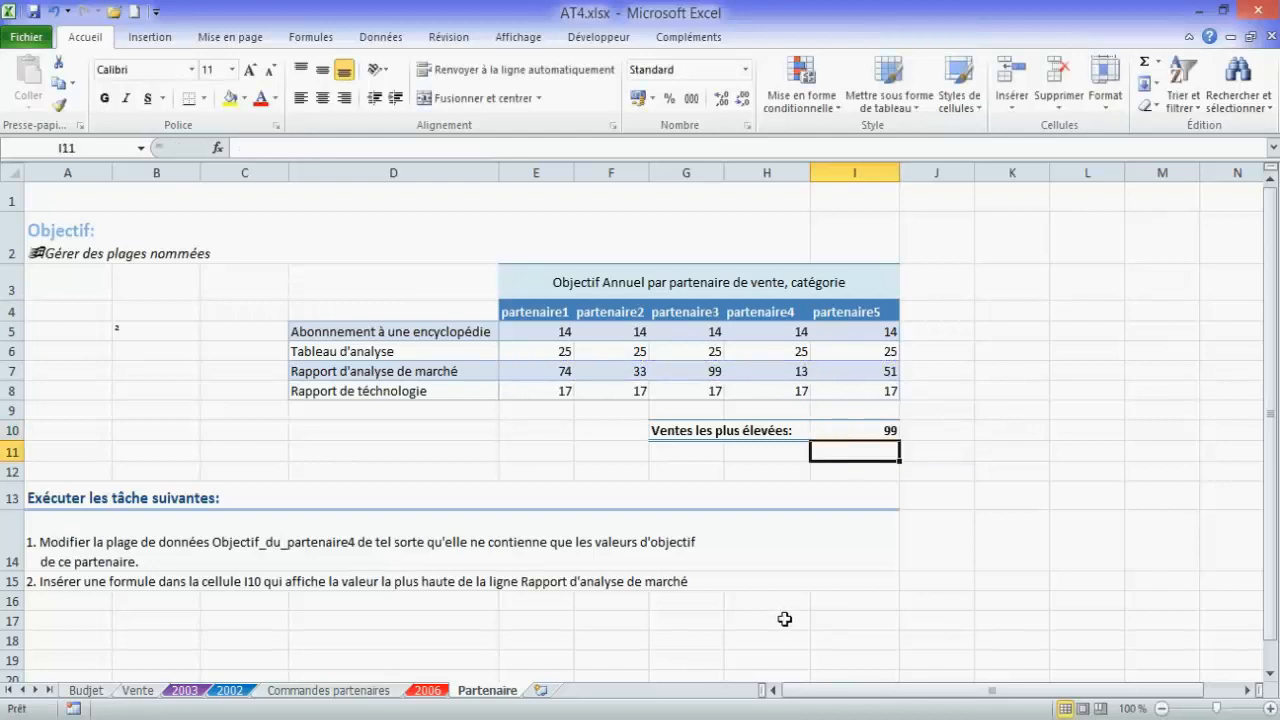